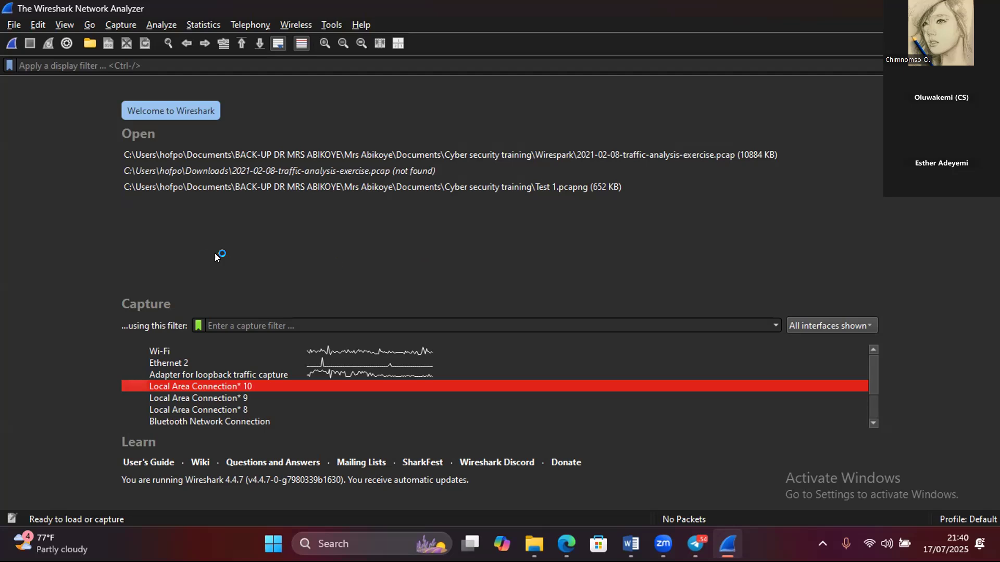
- Open the capture file 2021-02-08-traffic-analysis-exercise.pcap from the Wirespark folder
left_click(14, 25)
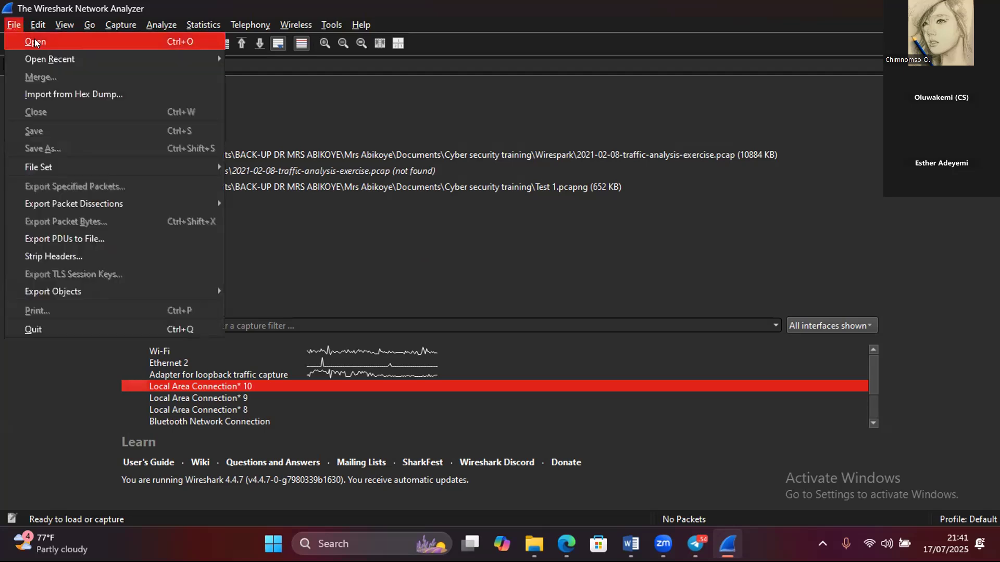
left_click(35, 41)
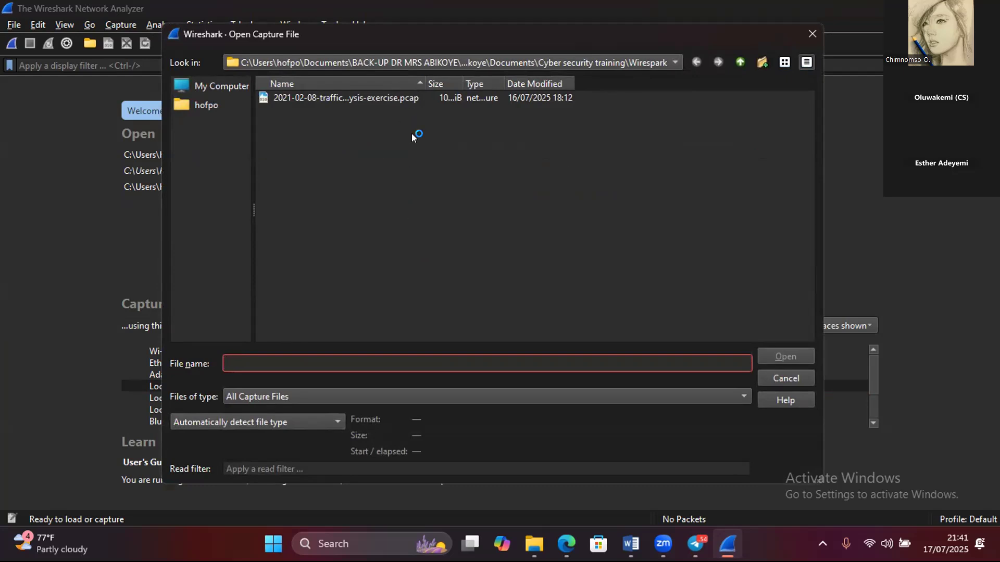
left_click(367, 99)
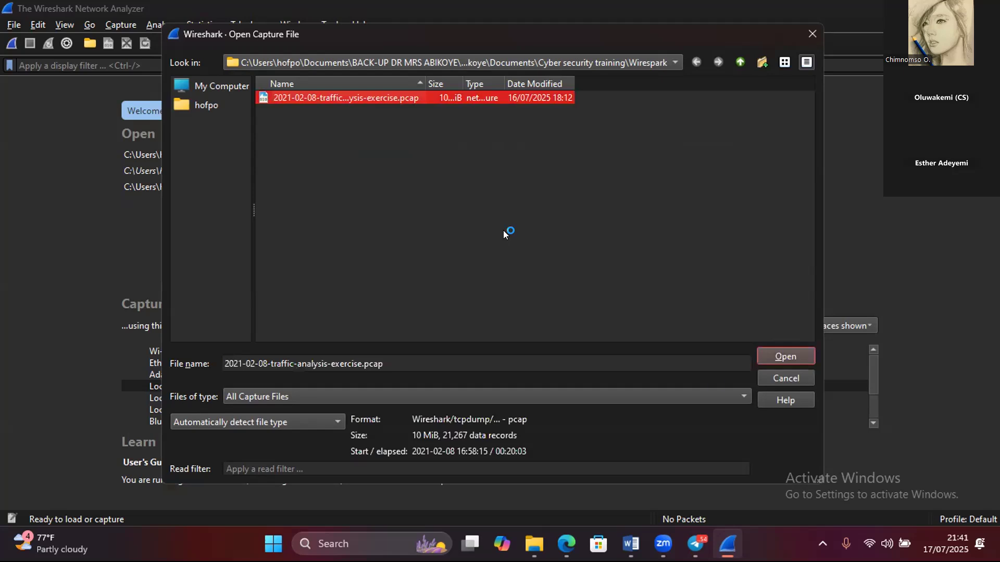
left_click(789, 356)
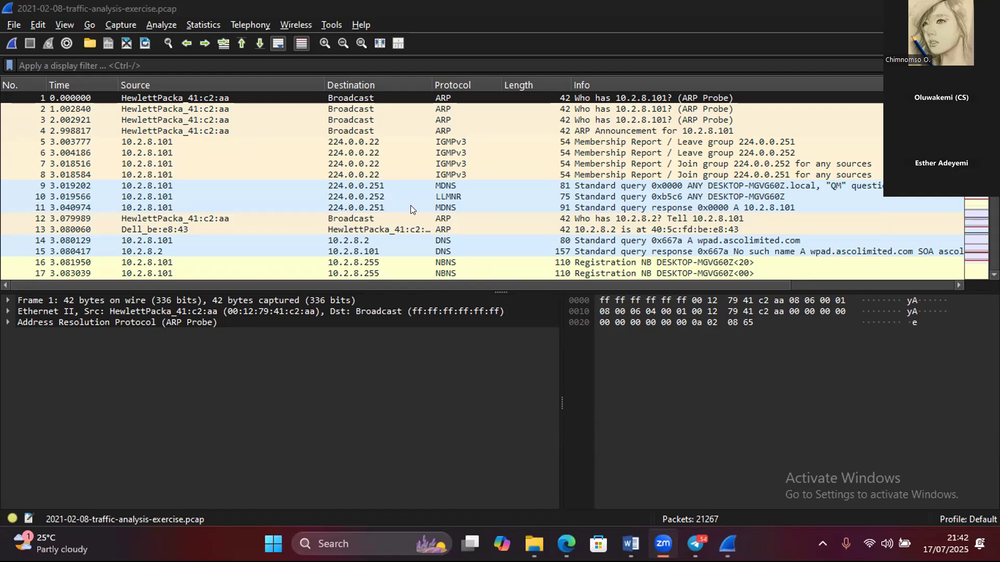
- Review the capture file properties and look through the resolved host addresses of the capture
left_click(207, 22)
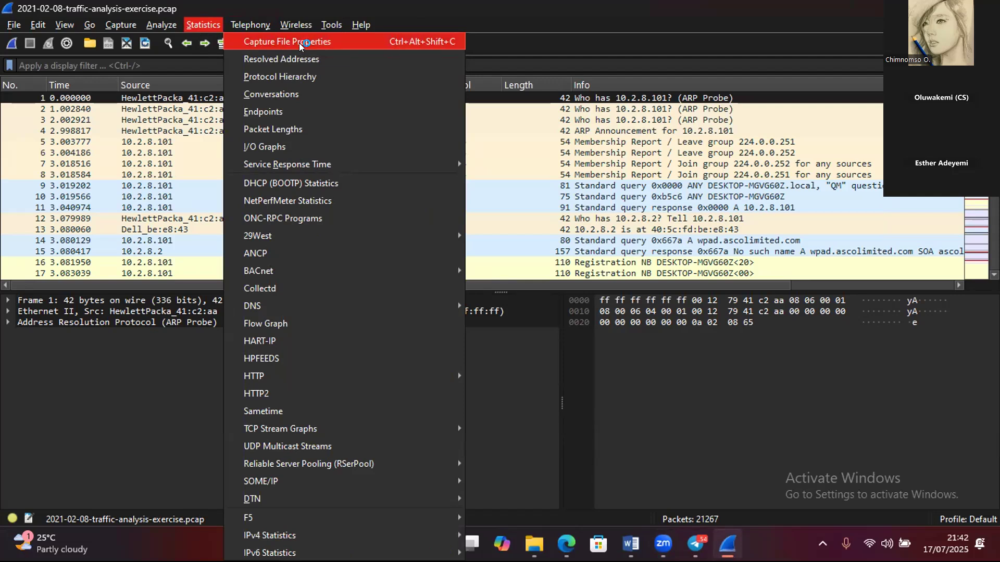
left_click(353, 43)
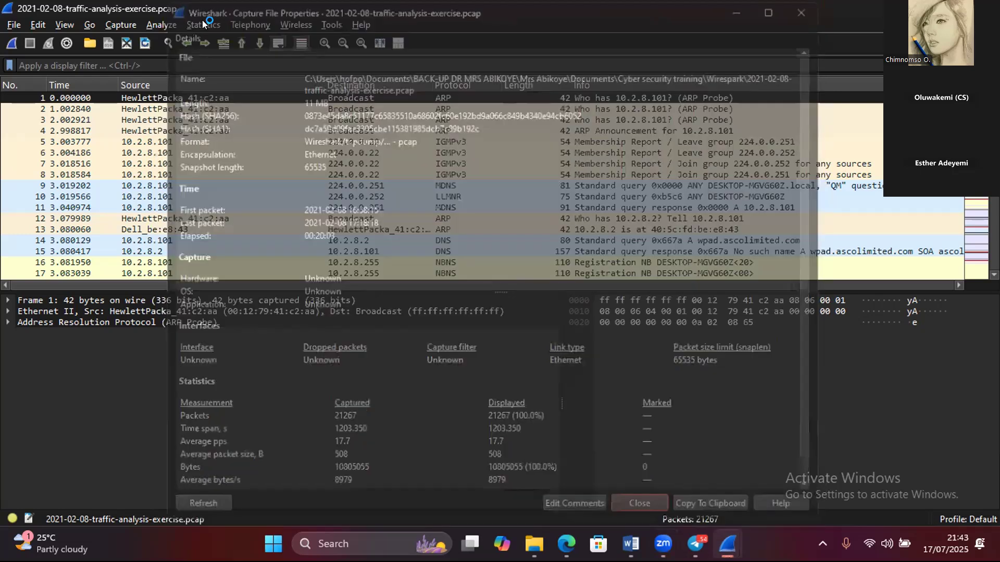
left_click(203, 22)
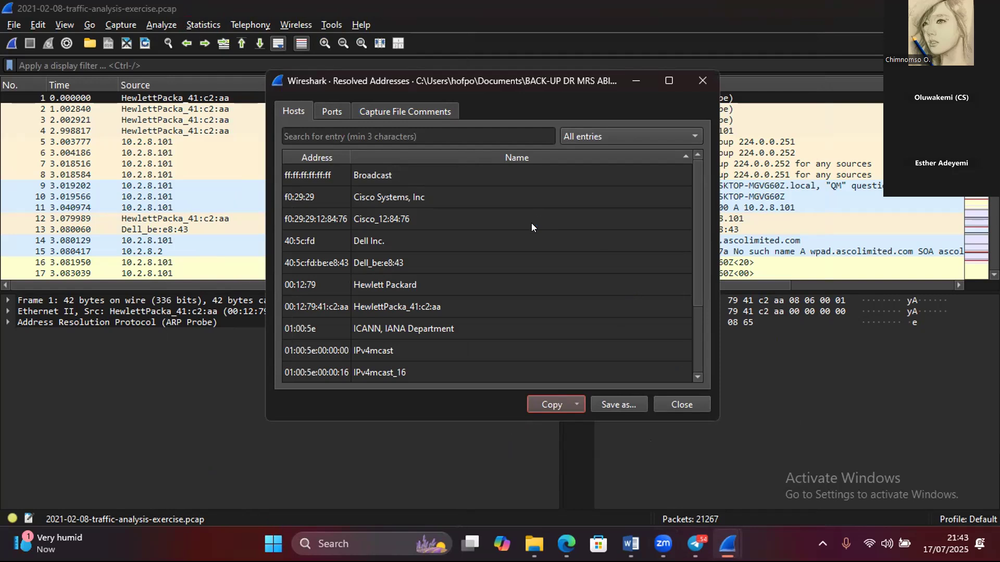
left_click(694, 371)
left_click(697, 378)
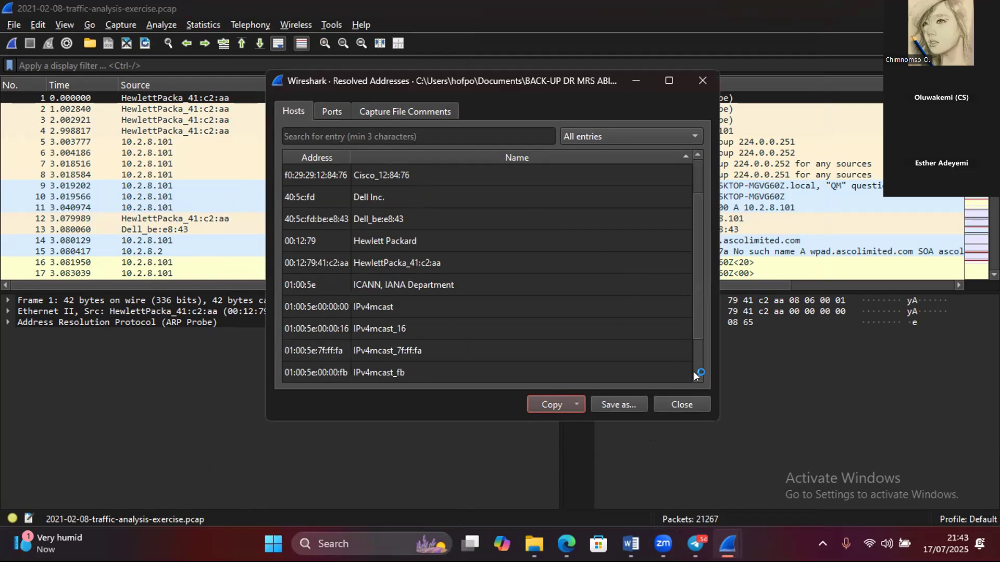
left_click(694, 372)
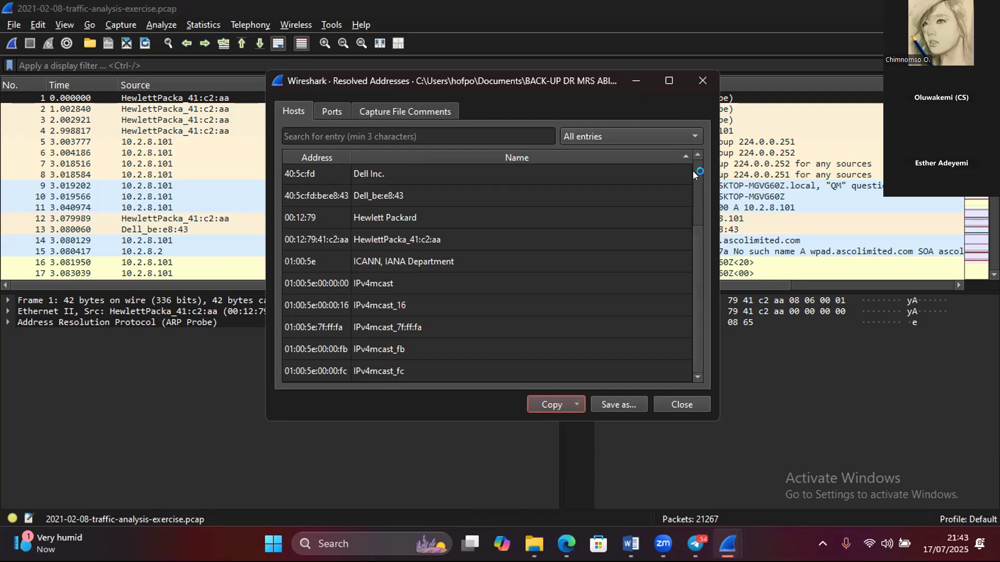
scroll(694, 168, "up", 1)
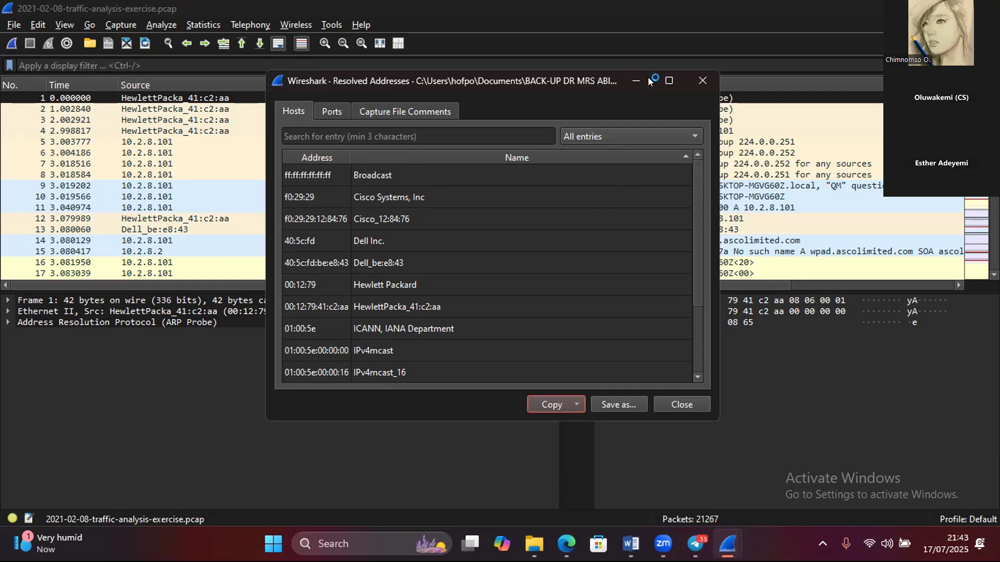
- Examine the Protocol Hierarchy statistics, covering every listed protocol and its packet and byte shares
left_click(194, 24)
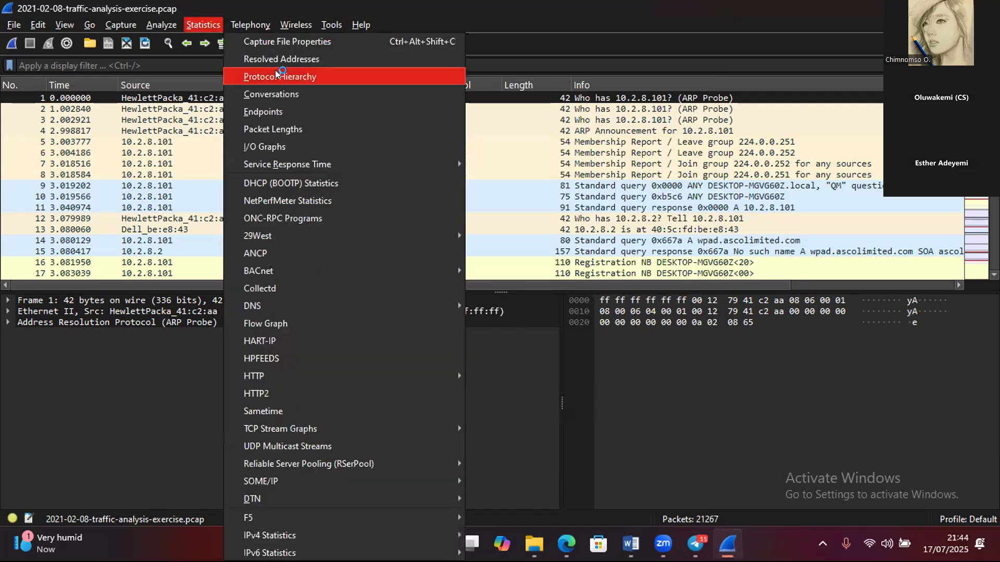
left_click(276, 76)
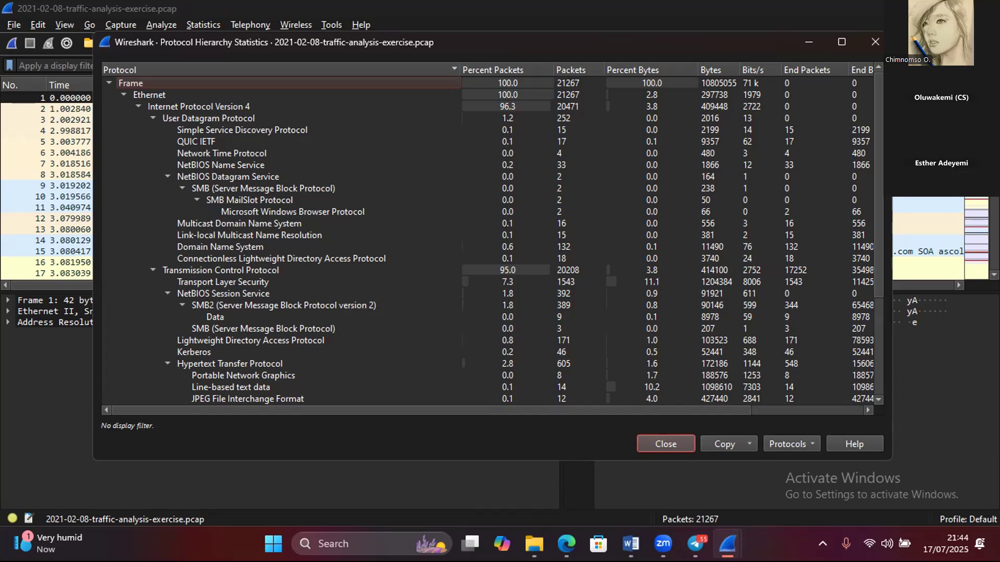
scroll(489, 240, "down", 2)
scroll(490, 240, "down", 2)
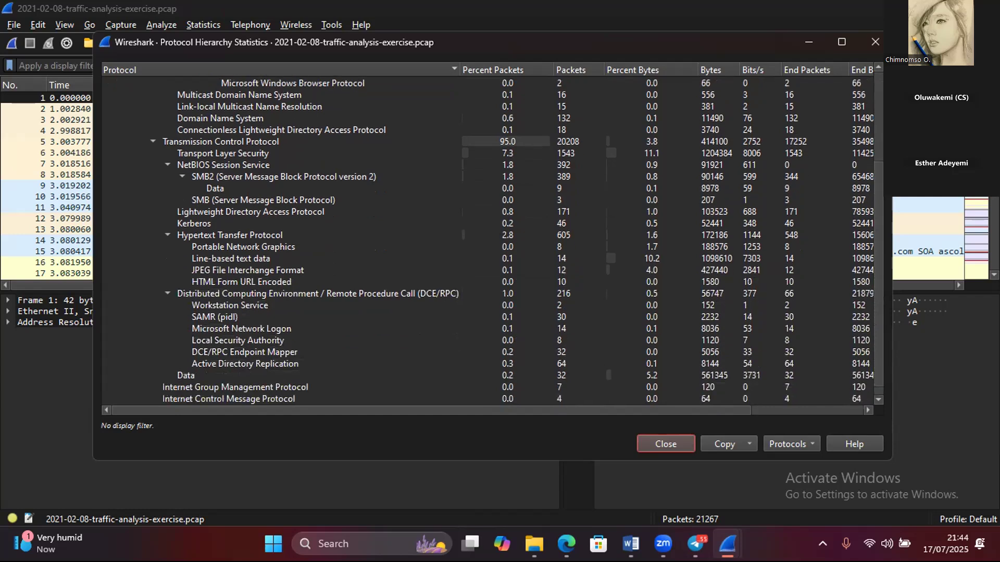
scroll(489, 239, "right", 3)
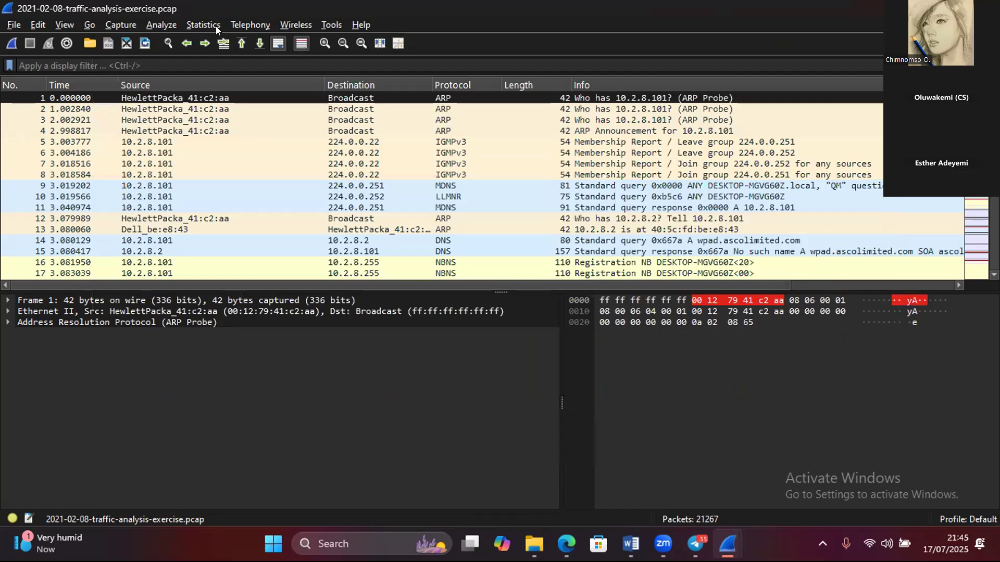
- Open the Conversations statistics and examine the IPv4 conversations, including the columns further along the table
key("alt+s")
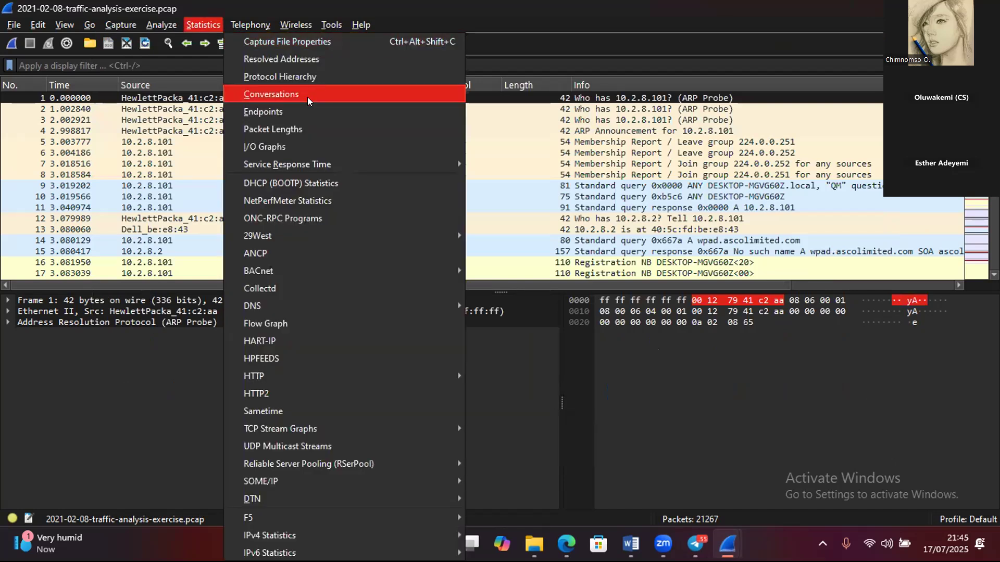
left_click(367, 91)
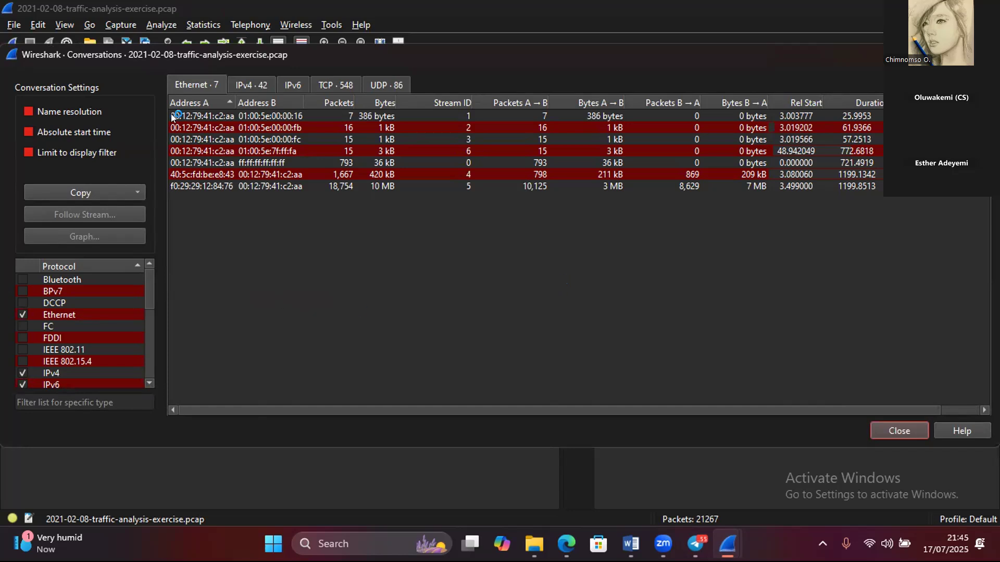
left_click(250, 85)
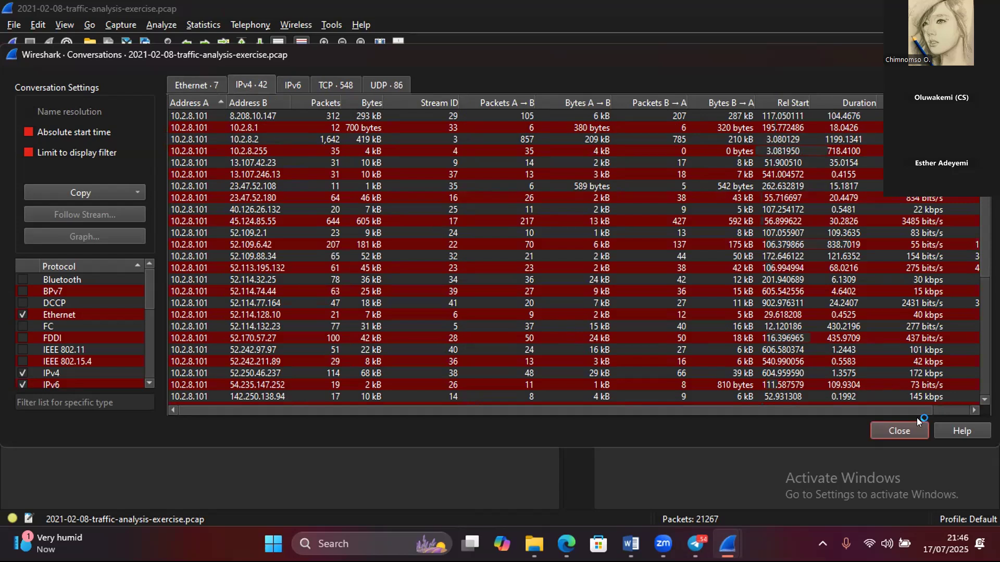
left_click(967, 406)
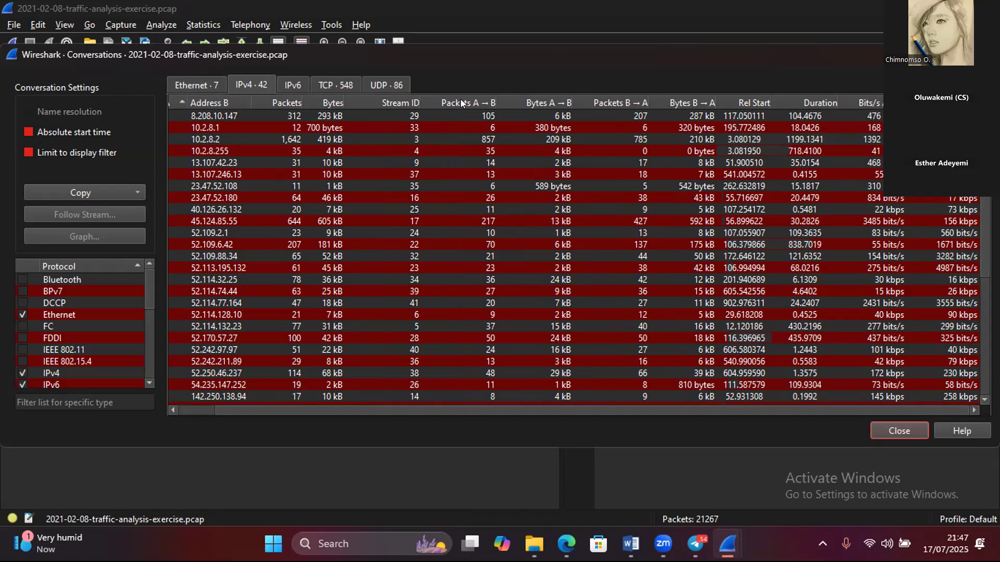
- Sort the IPv4 conversations by packet count in descending order
left_click(285, 100)
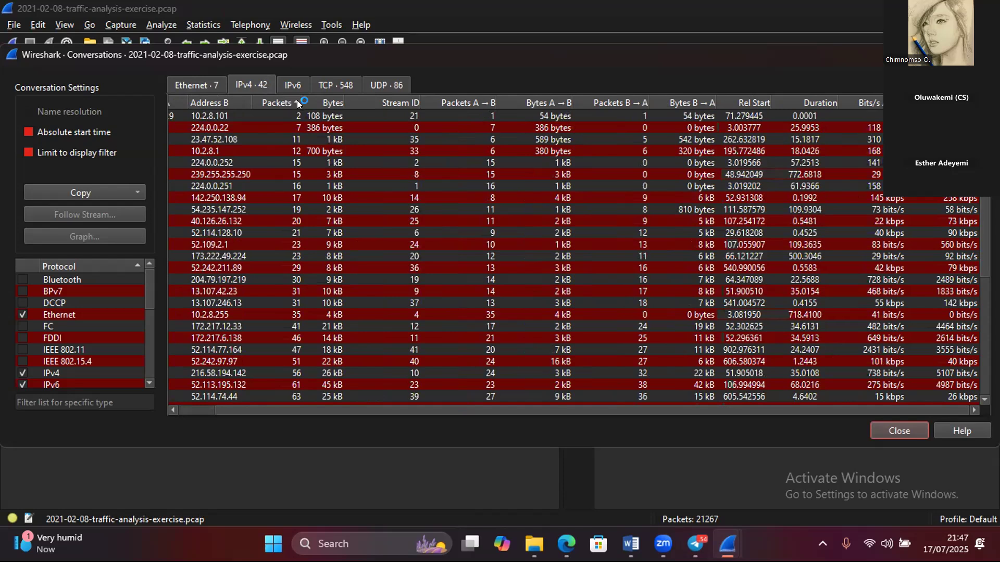
left_click(297, 103)
left_click(201, 406)
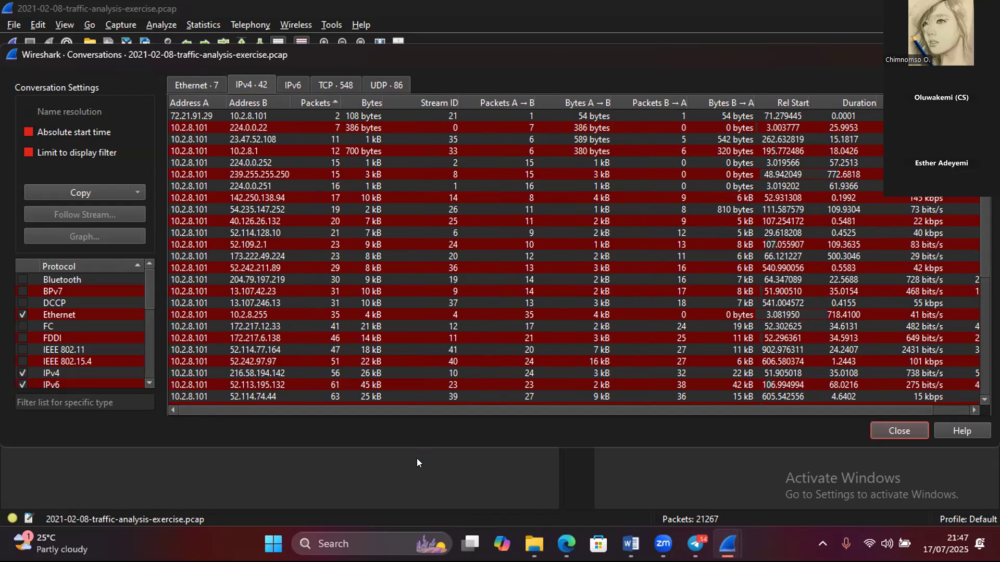
left_click(332, 105)
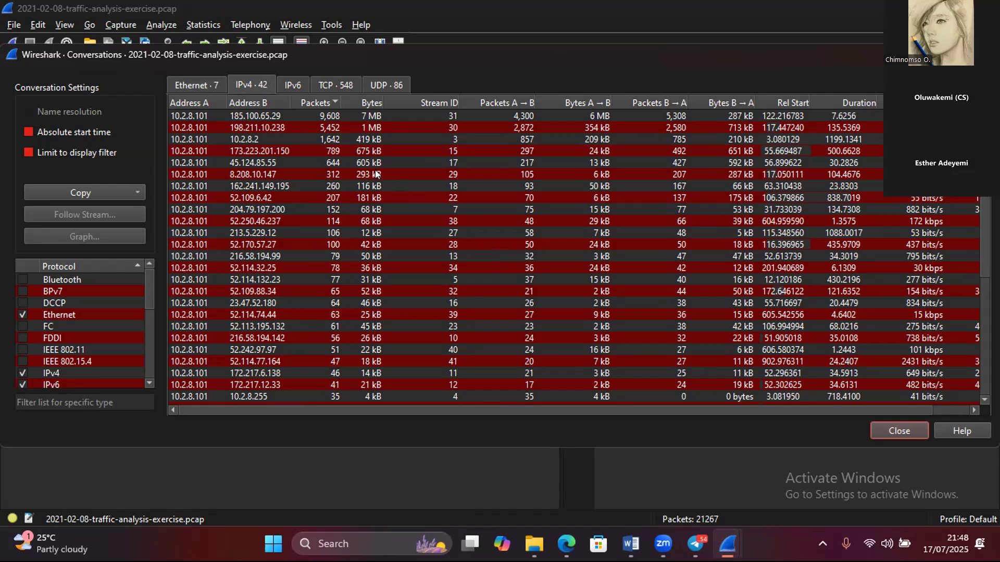
- Apply the A → B direction of the 10.2.8.101 and 185.100.65.29 conversation as a display filter and close the Conversations window
right_click(304, 115)
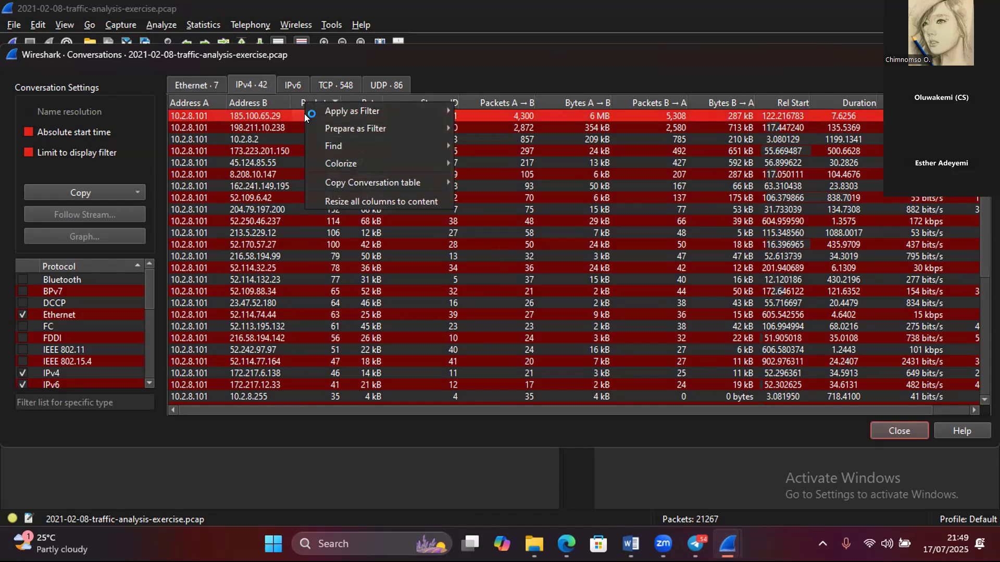
mouse_move(367, 108)
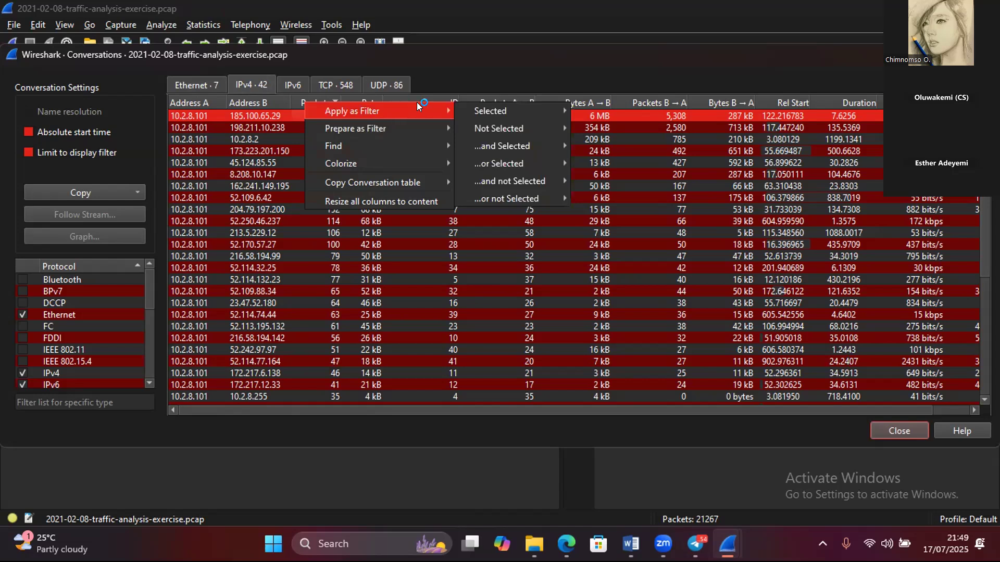
mouse_move(469, 110)
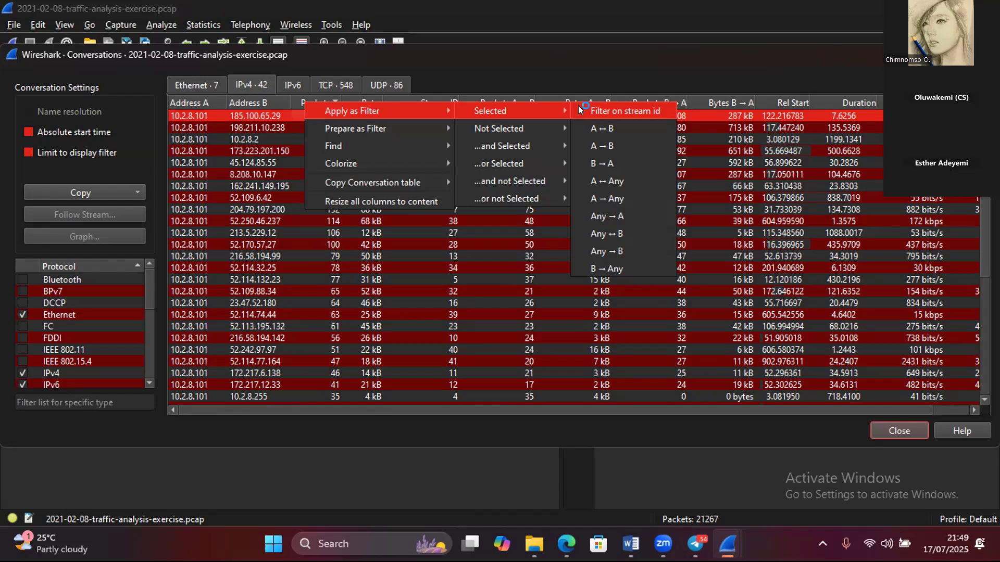
left_click(601, 146)
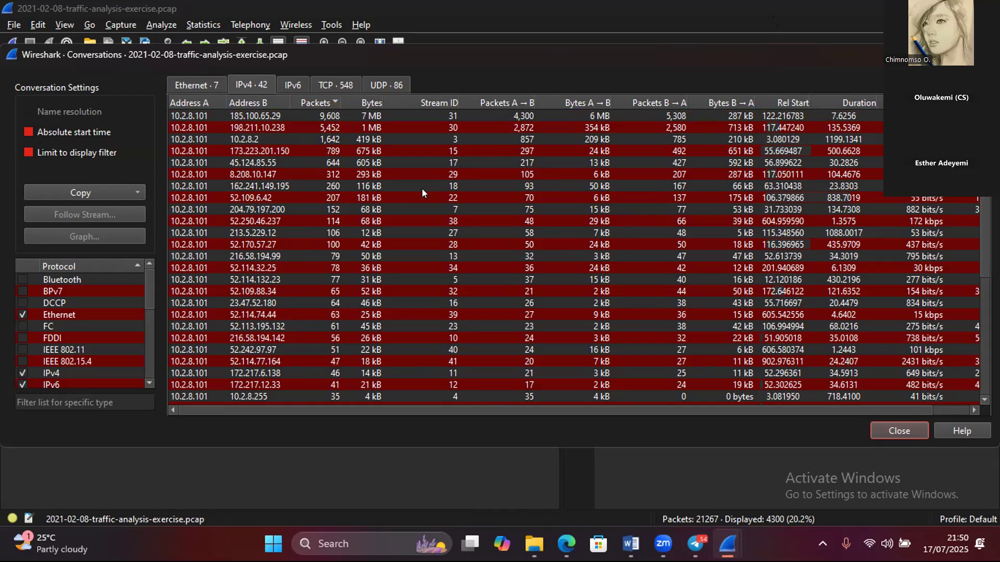
key("Escape")
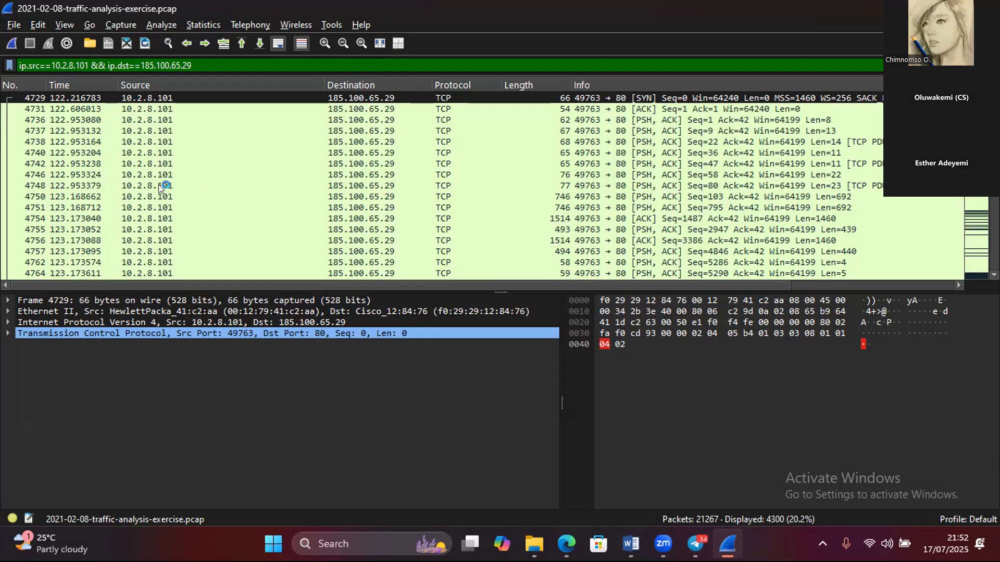
- Inspect packet 4731 by expanding its Ethernet II header details
left_click(143, 110)
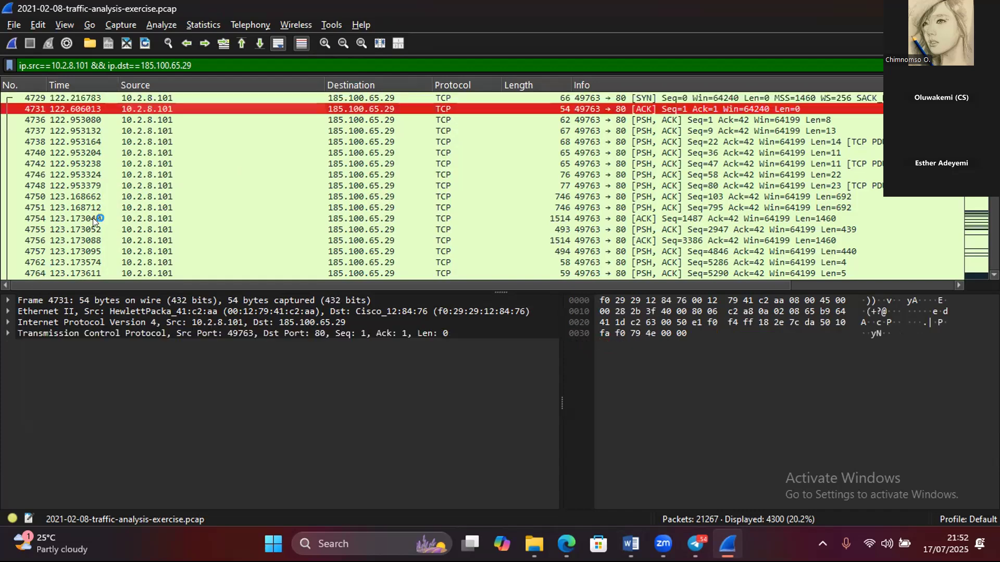
left_click(6, 309)
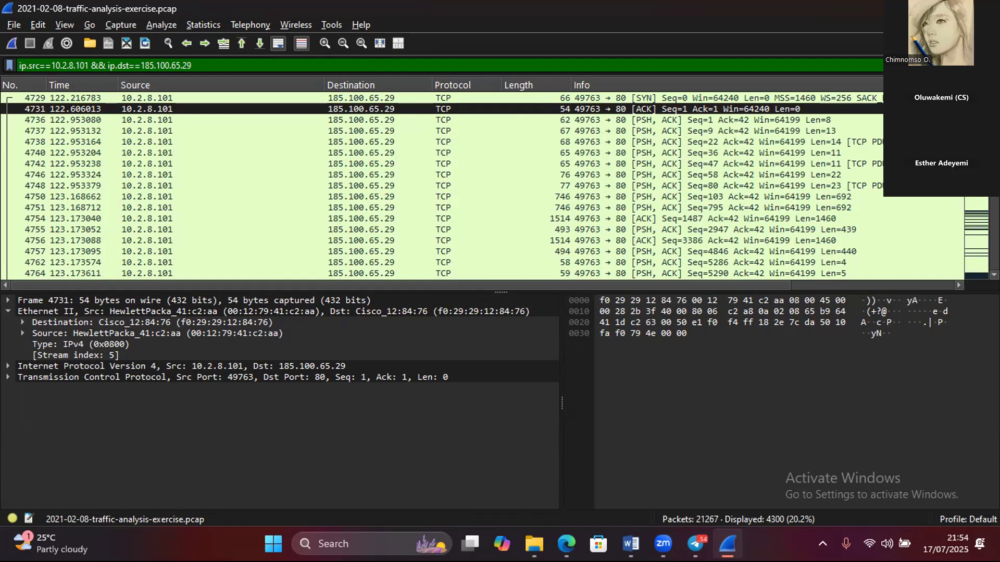
- Clear the conversation filter and apply the display filter dns to the packet list
left_click(939, 66)
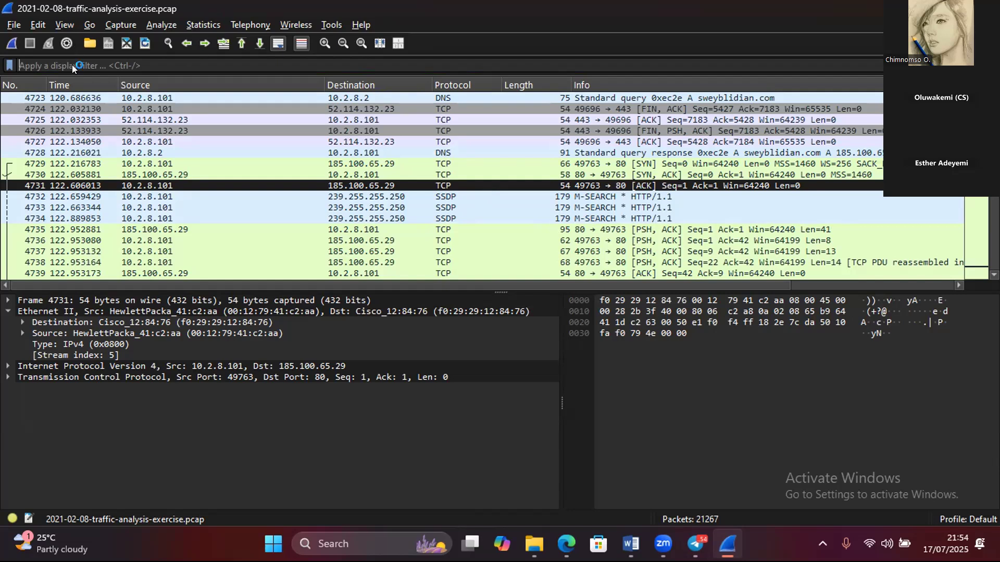
type("dns")
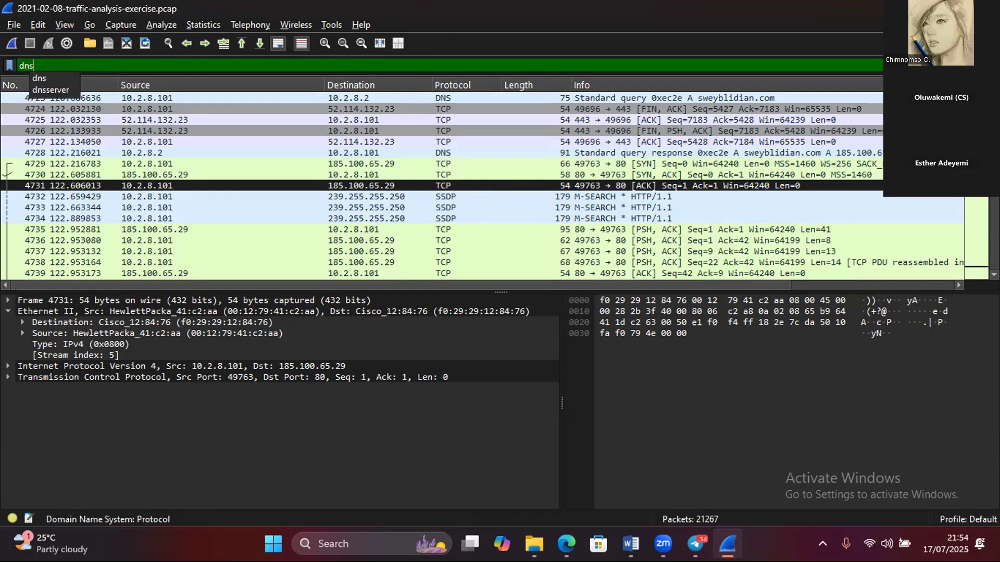
key("Return")
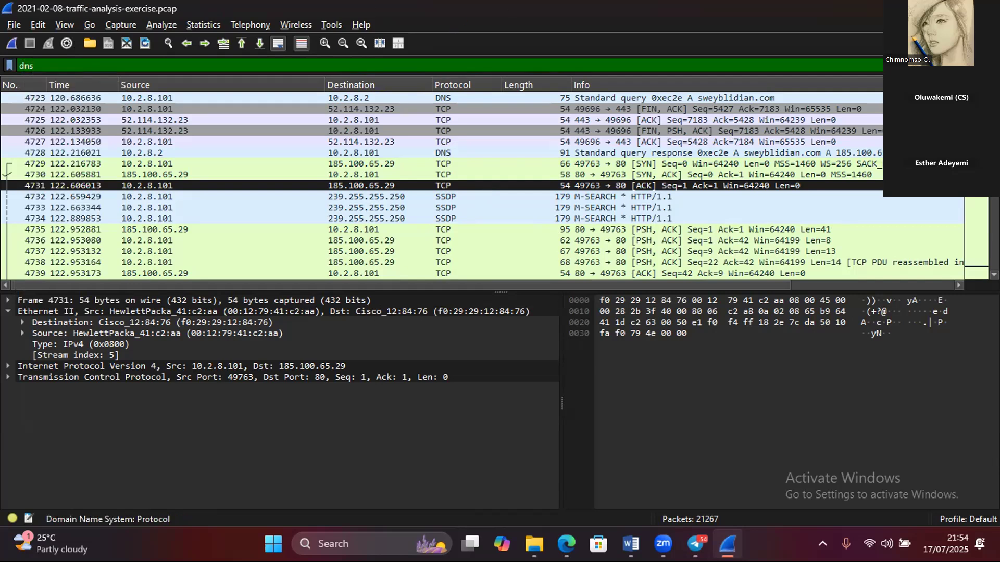
key("Return")
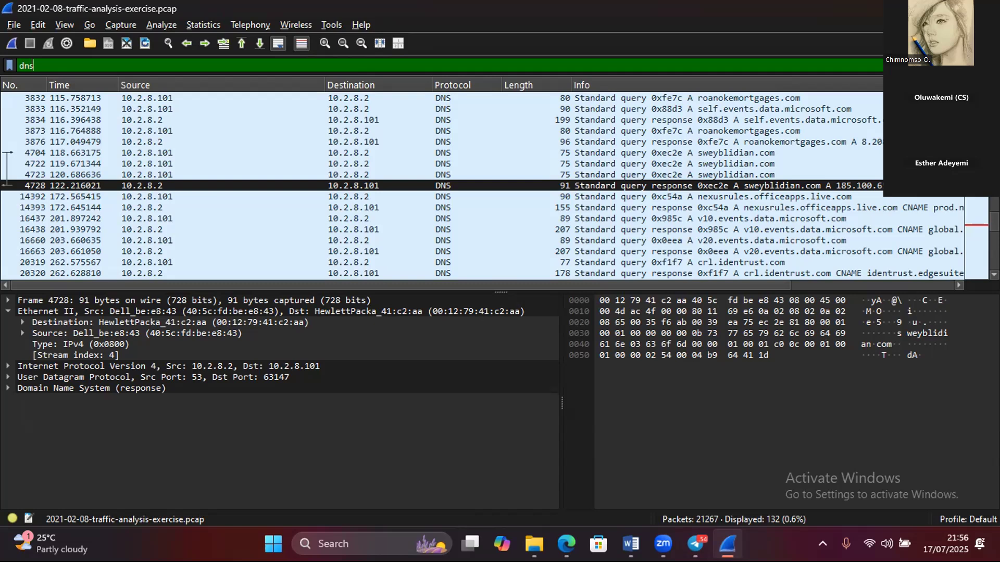
- Clear the dns filter and apply the display filter http to the packet list
left_click(935, 66)
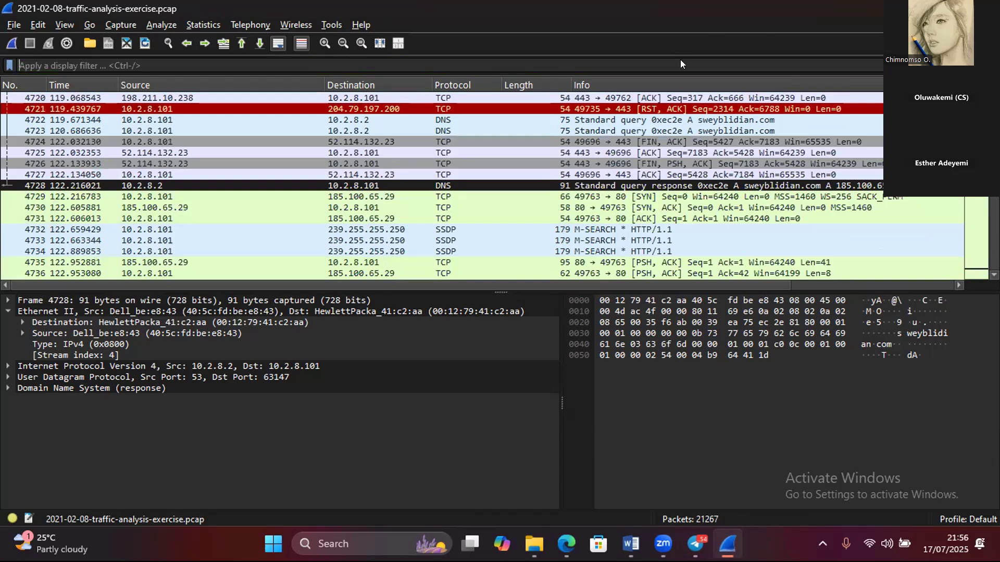
type("htt")
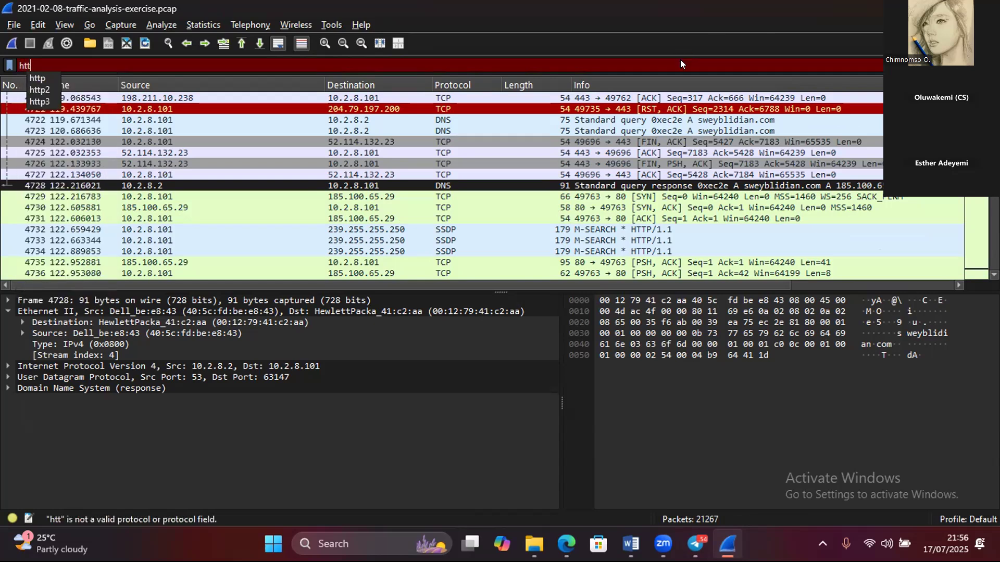
type("p")
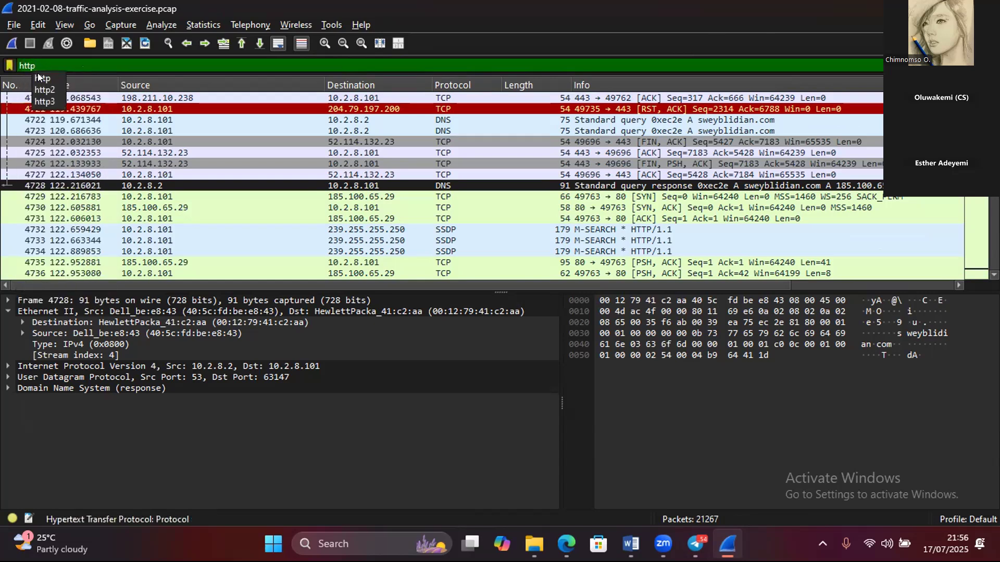
key("Down")
key("Return")
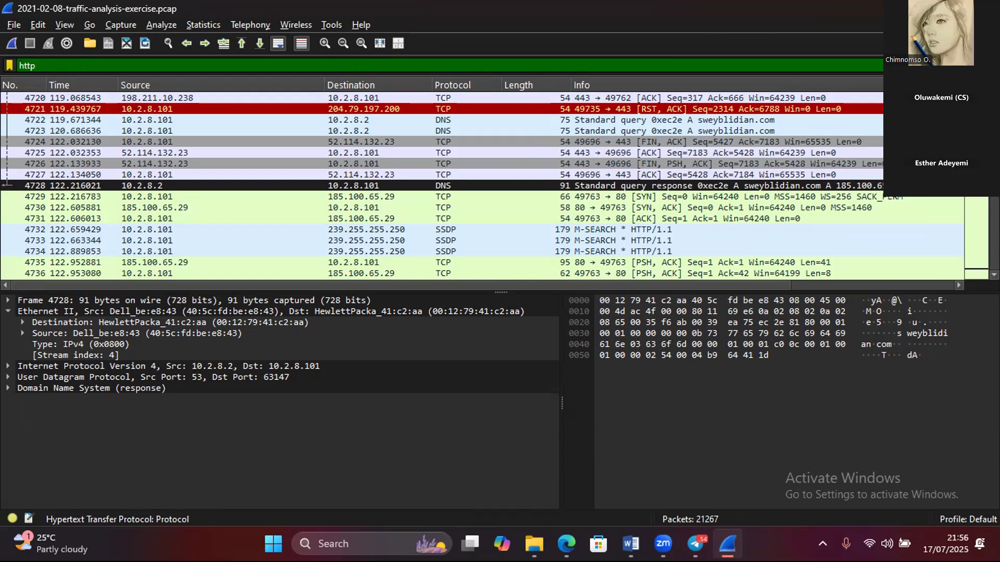
key("Return")
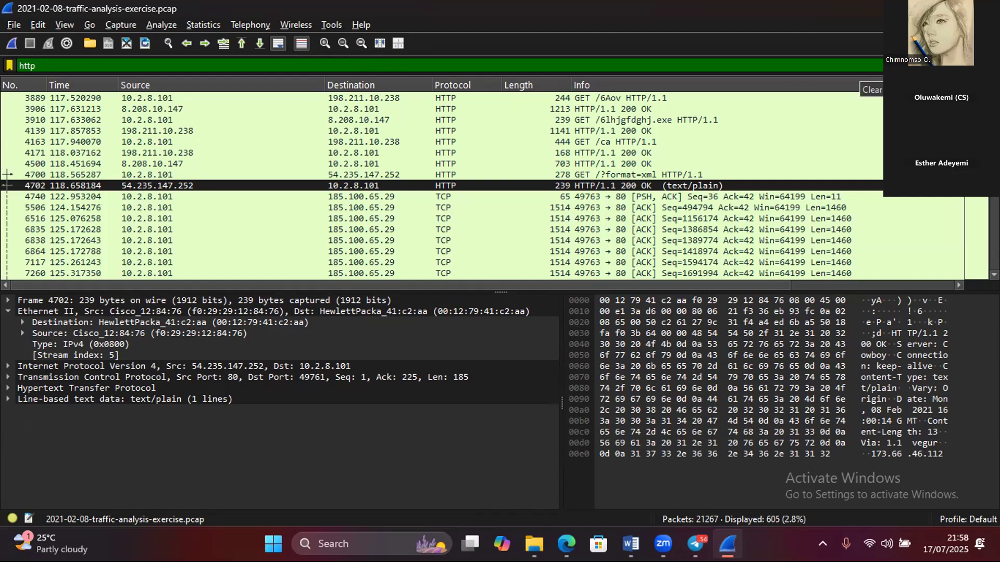
- Replace the http filter with the display filter ip.addr ==173.223.201.150
left_click(941, 66)
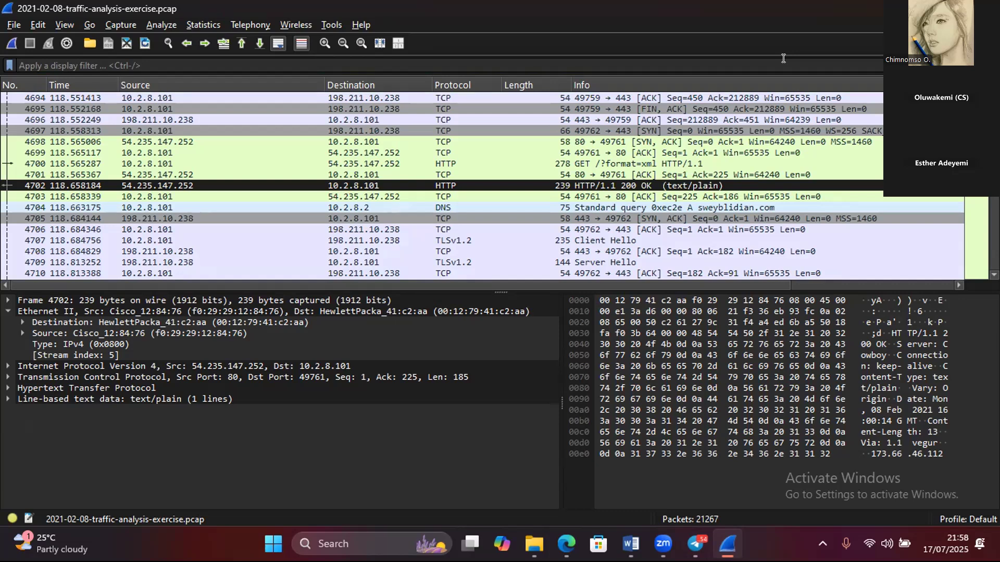
type("ip")
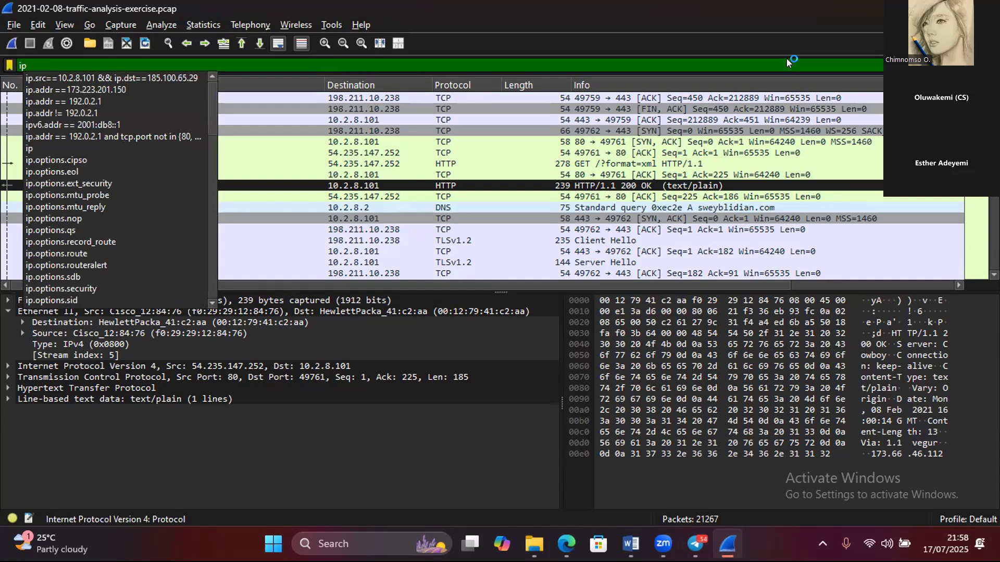
type(".d")
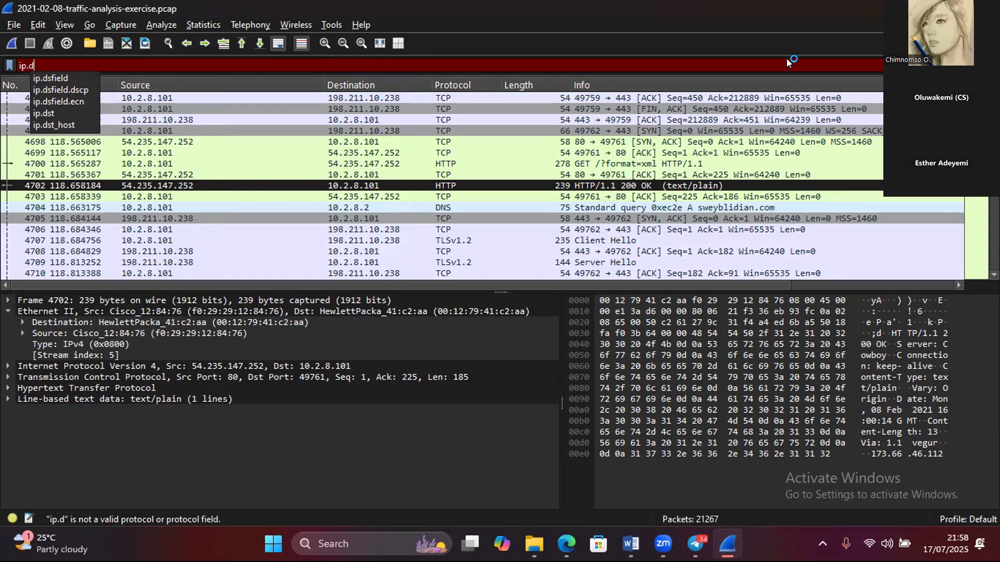
key("BackSpace")
type("ad")
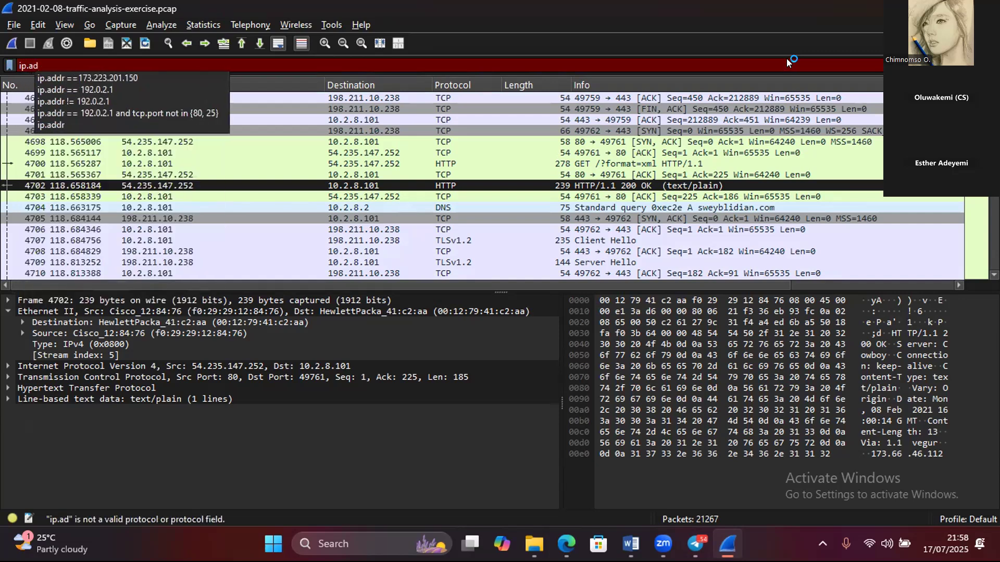
type("dr")
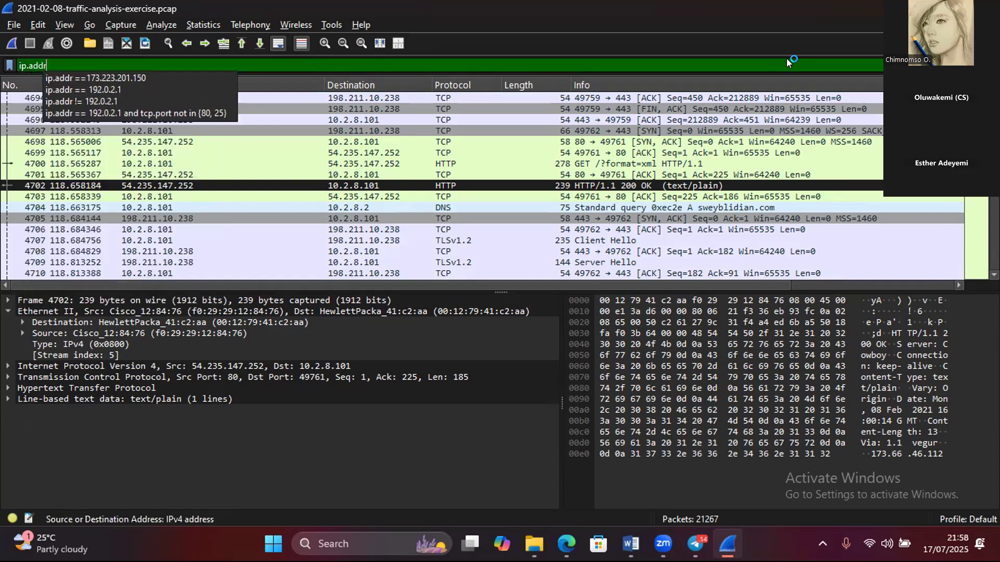
left_click(117, 77)
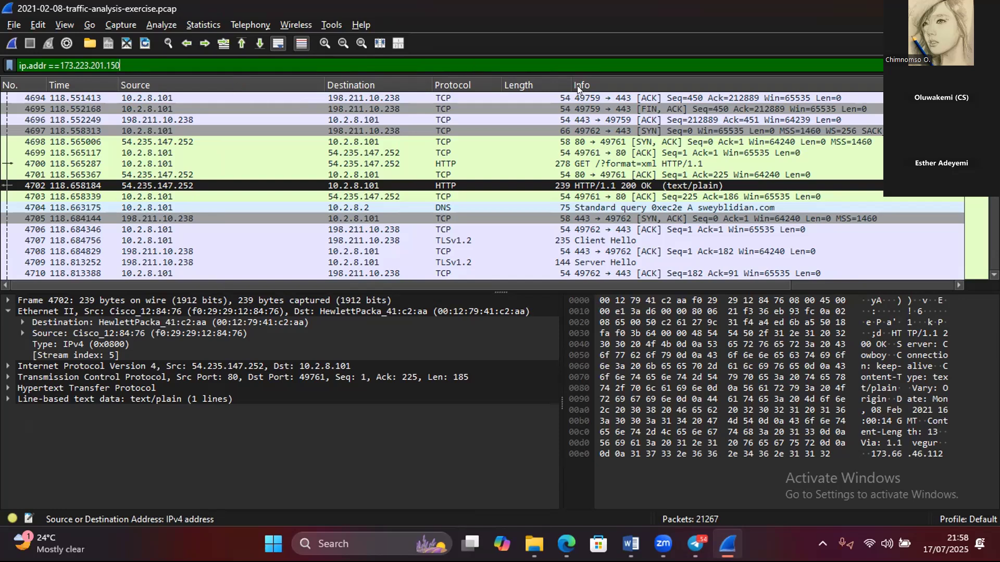
key("Return")
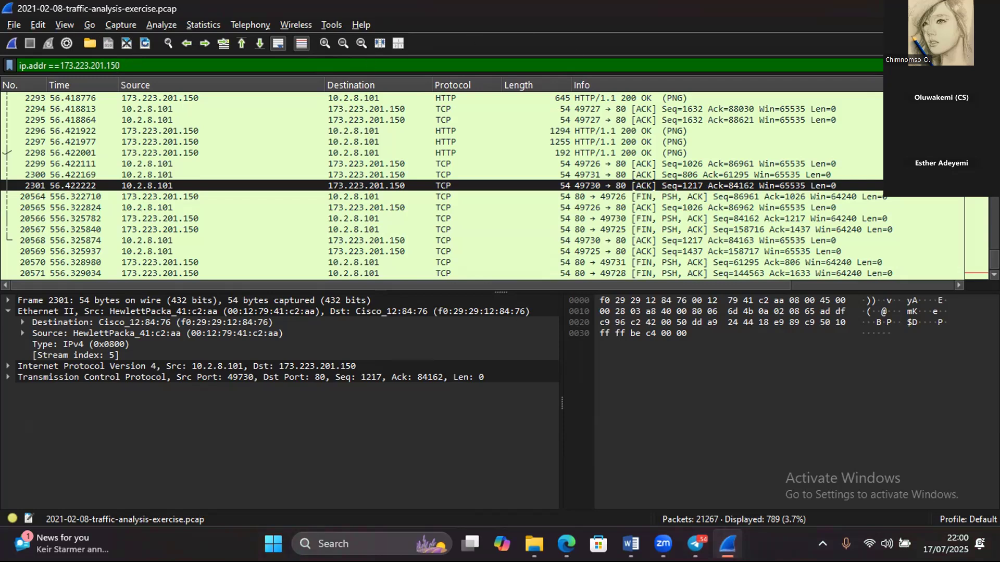
- Clear the IP address filter and apply the display filter dns again
left_click(937, 65)
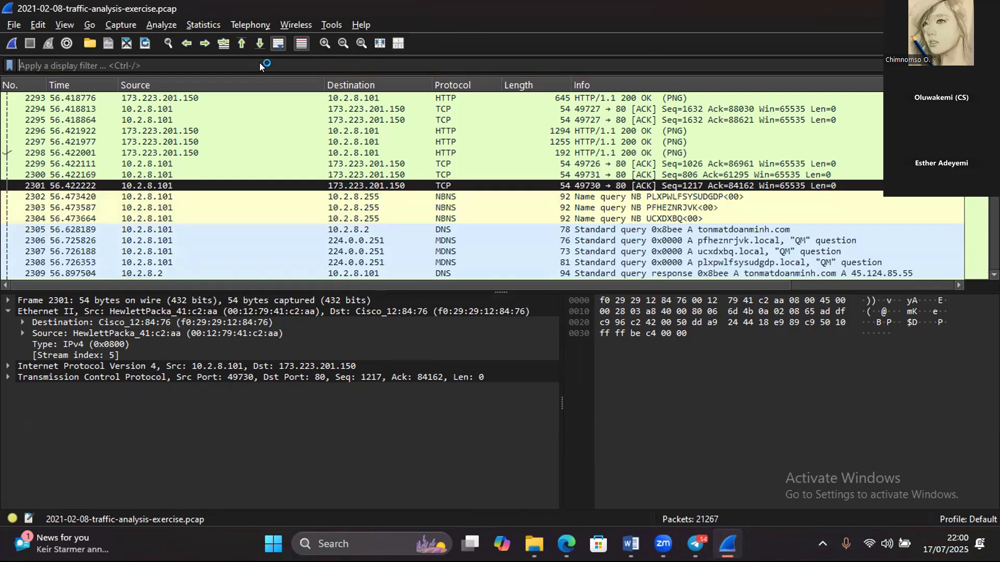
type("sn")
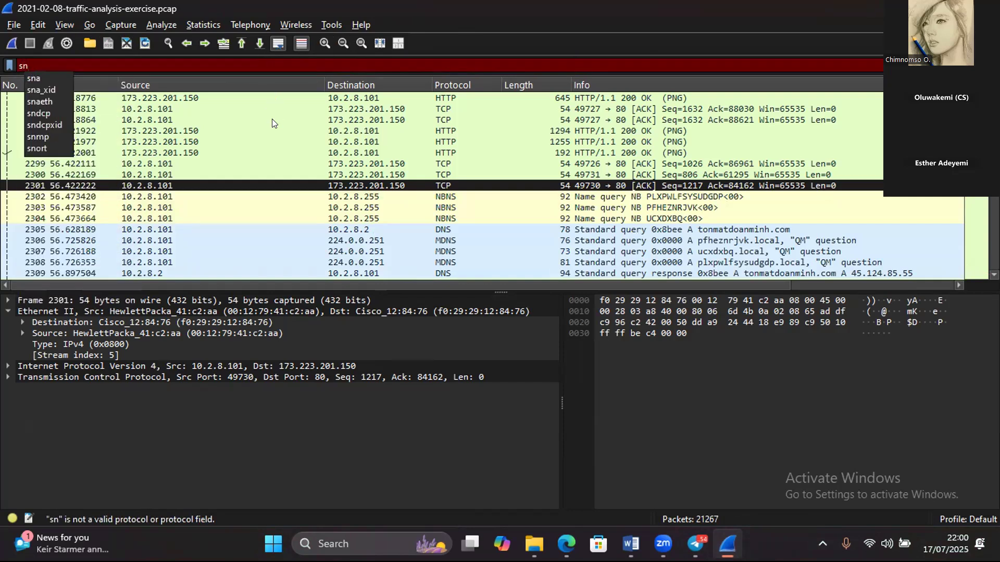
type("a")
key("BackSpace")
key("BackSpace")
key("BackSpace")
type("dns")
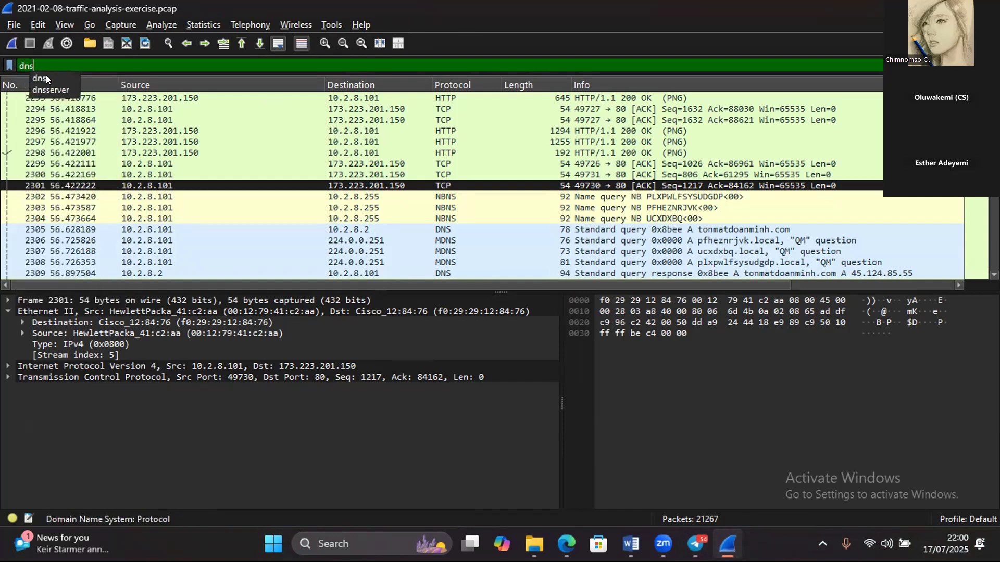
left_click(46, 78)
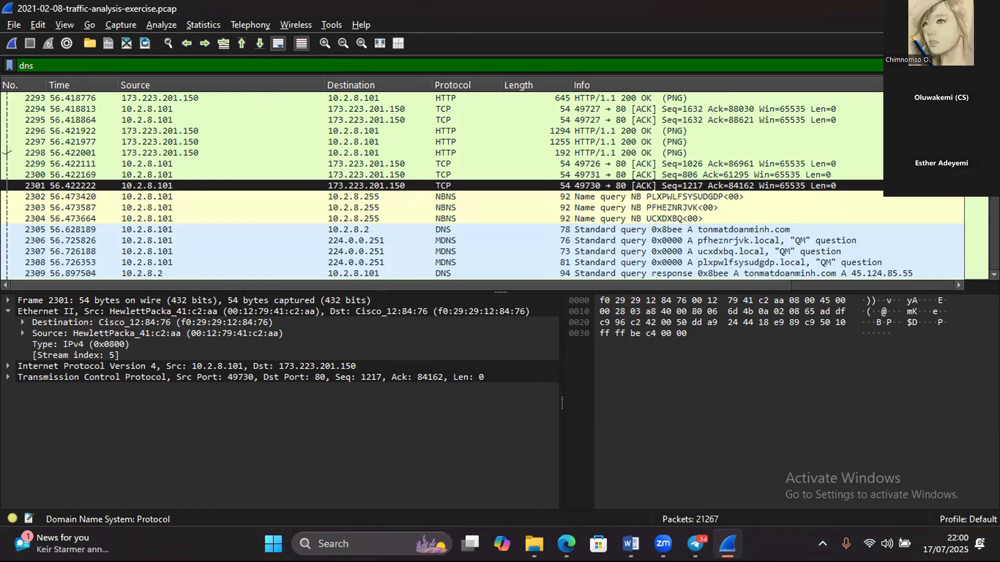
key("Return")
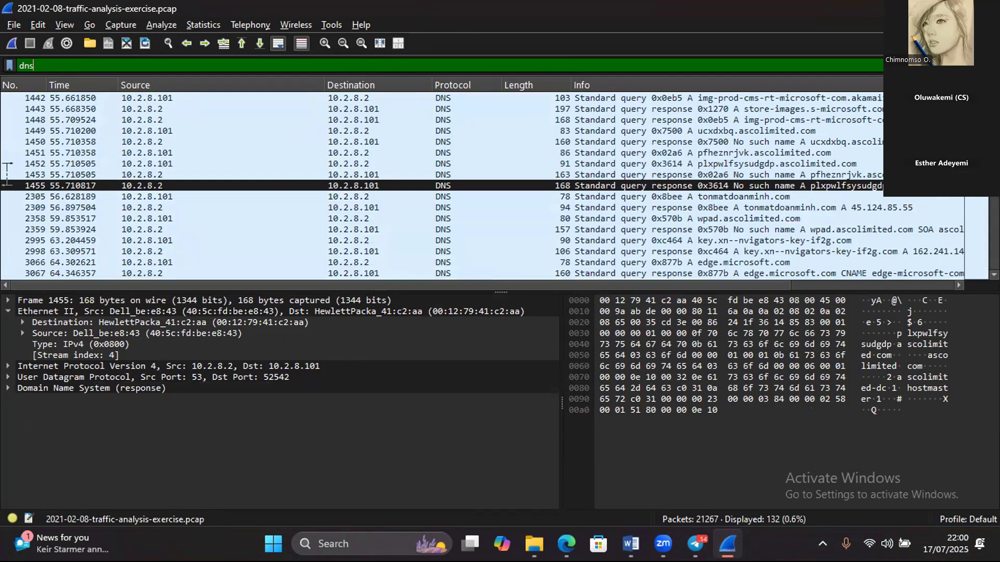
- Save the current dns expression as a filter button labelled "dns filter"
left_click(992, 66)
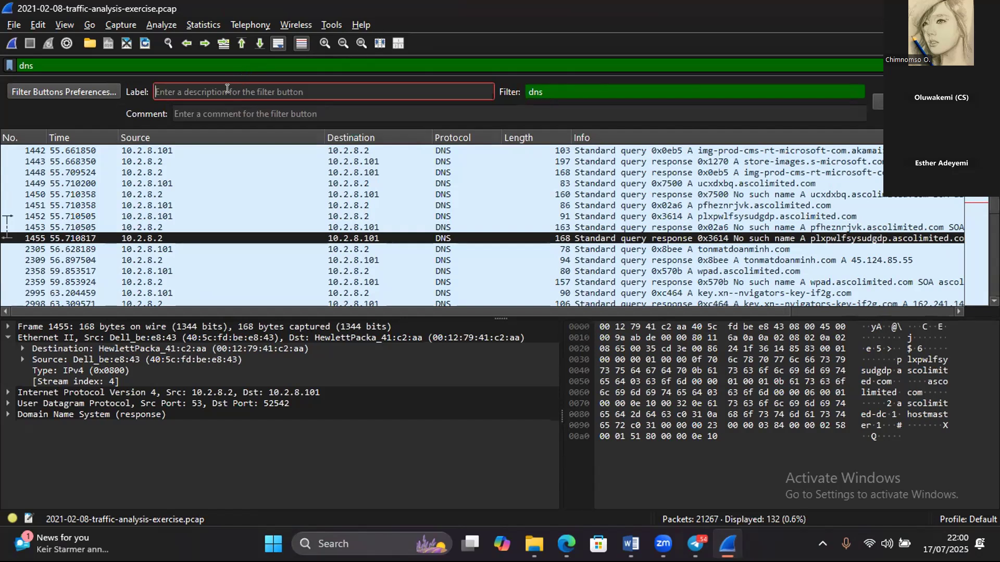
type("dn")
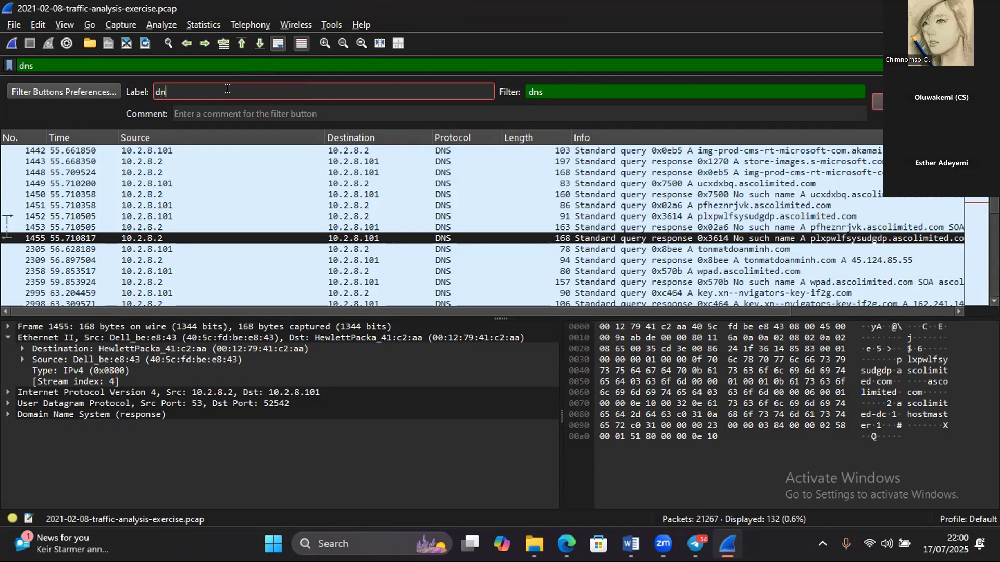
type("s filter")
left_click(875, 101)
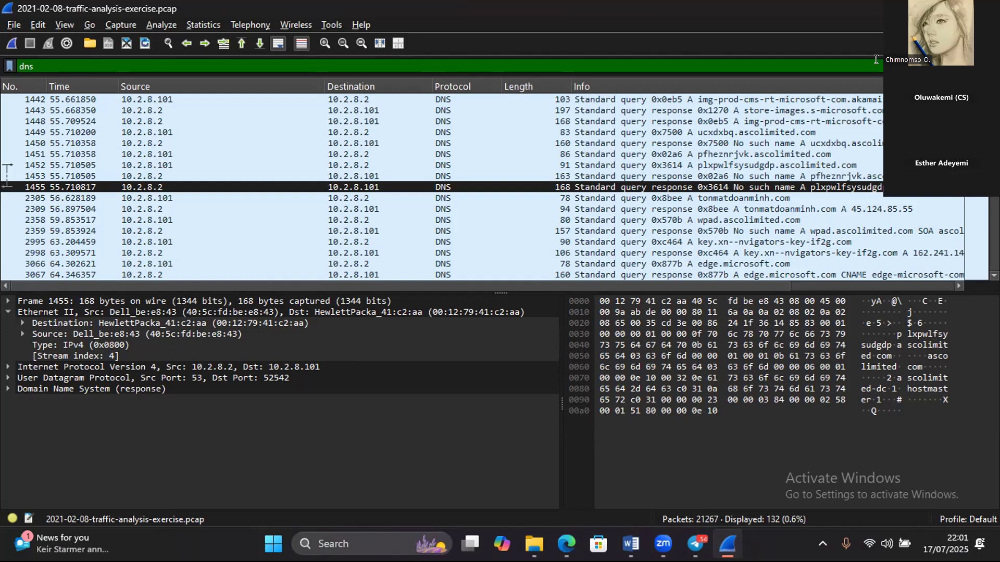
- Remove the dns display filter, return to the start of the capture and select packet 5
key("BackSpace")
key("BackSpace")
key("BackSpace")
key("Return")
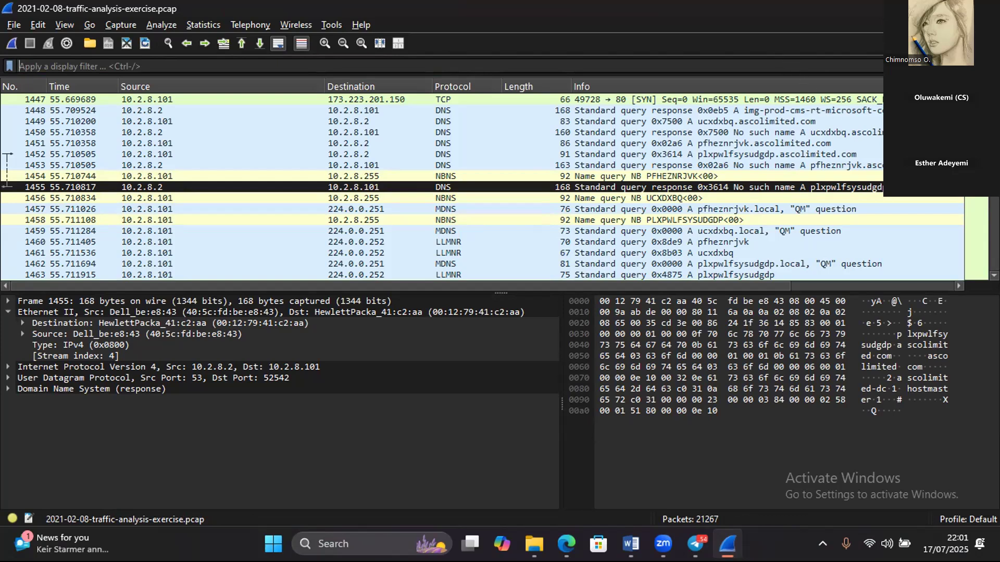
scroll(482, 187, "up", 20)
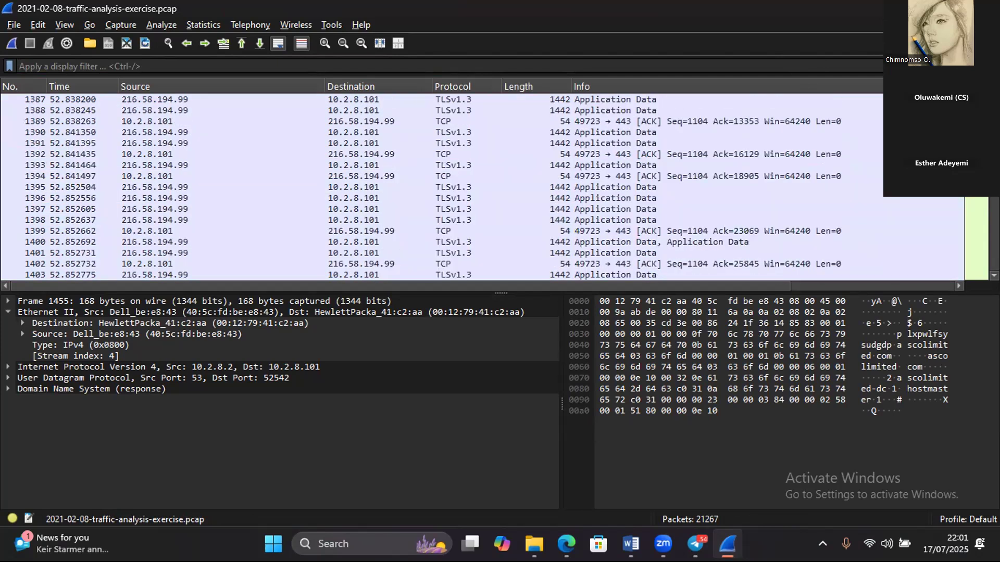
scroll(483, 186, "up", 20)
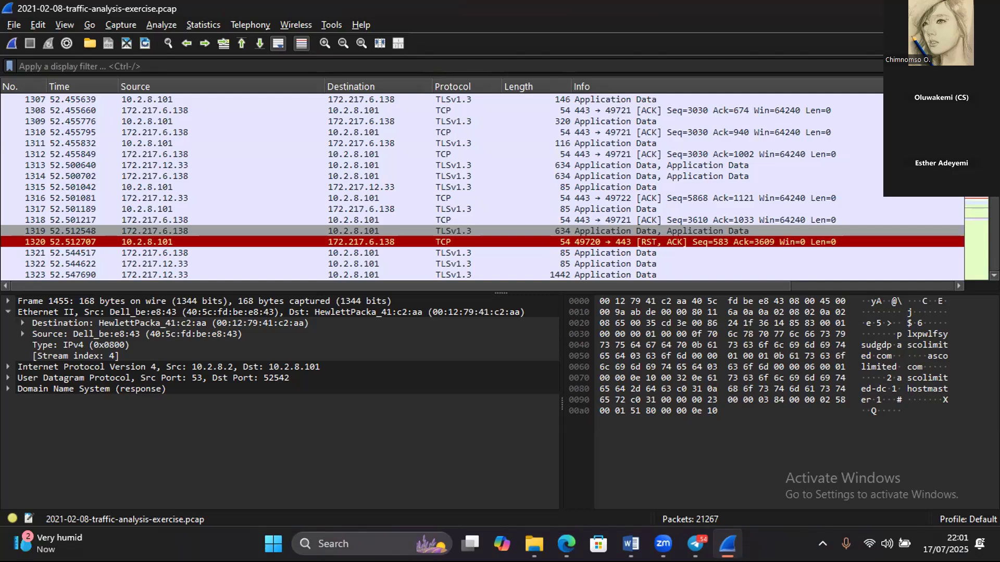
key("ctrl+Home")
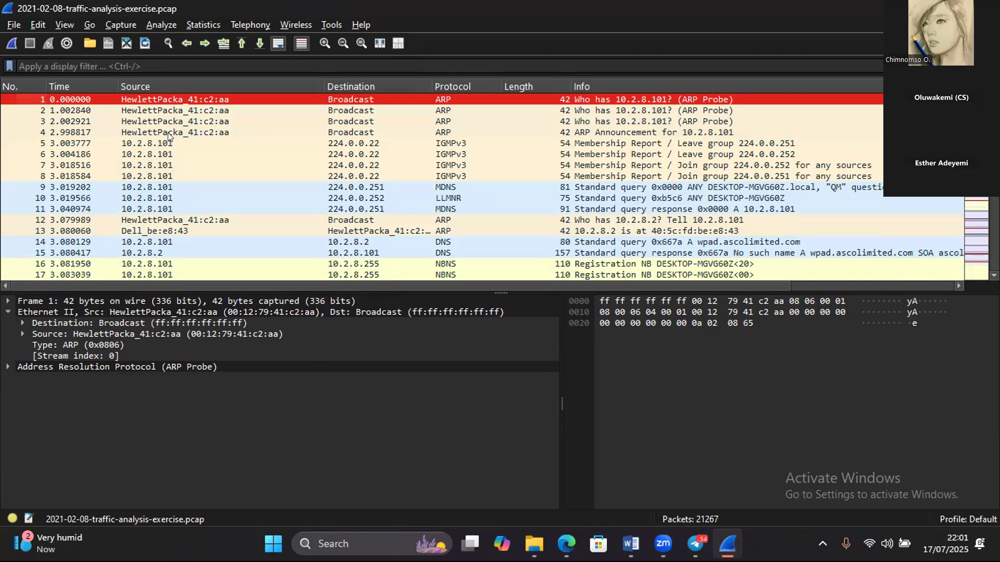
left_click(133, 143)
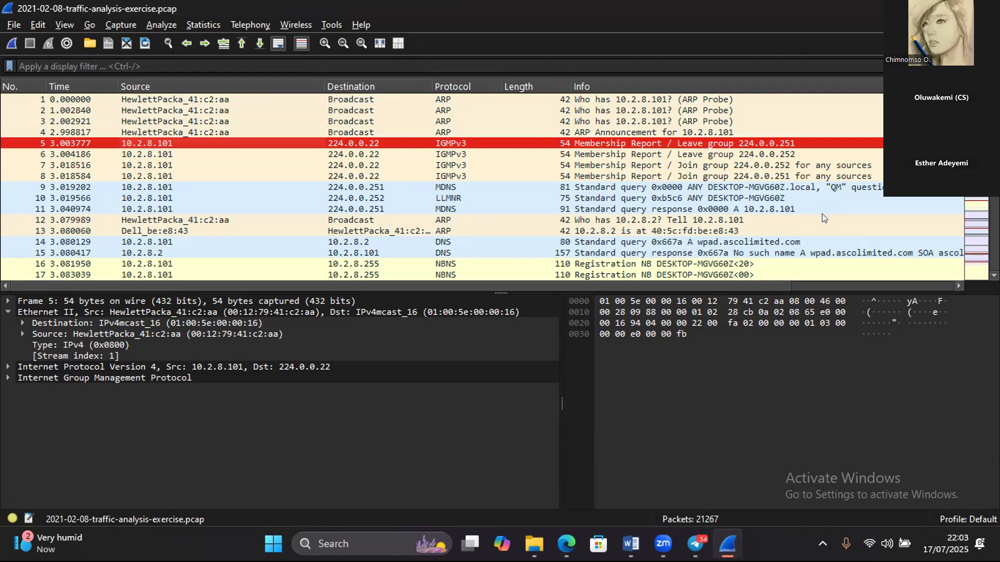
- Apply the display filter nbns to the packet list
left_click(71, 63)
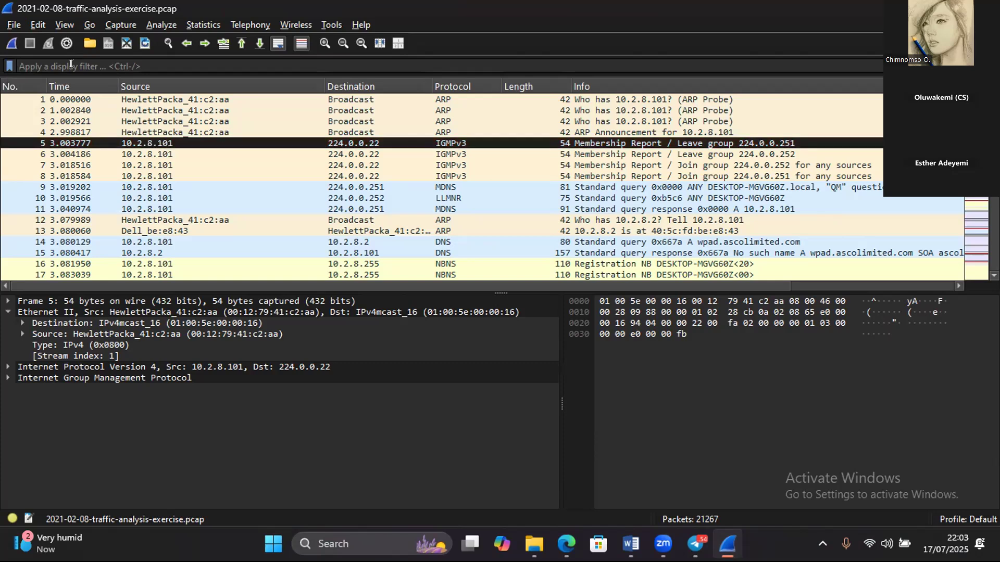
type("nb")
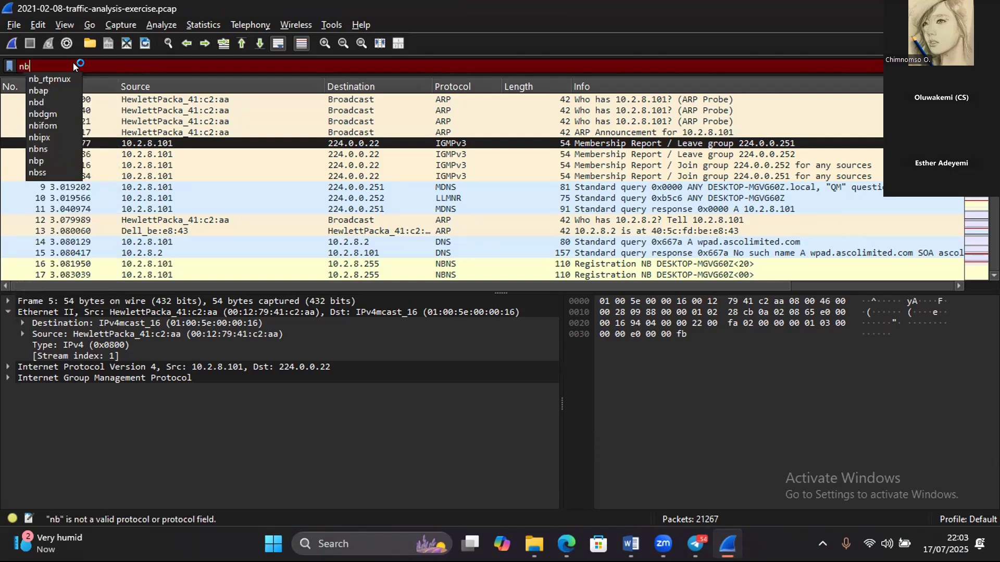
left_click(42, 149)
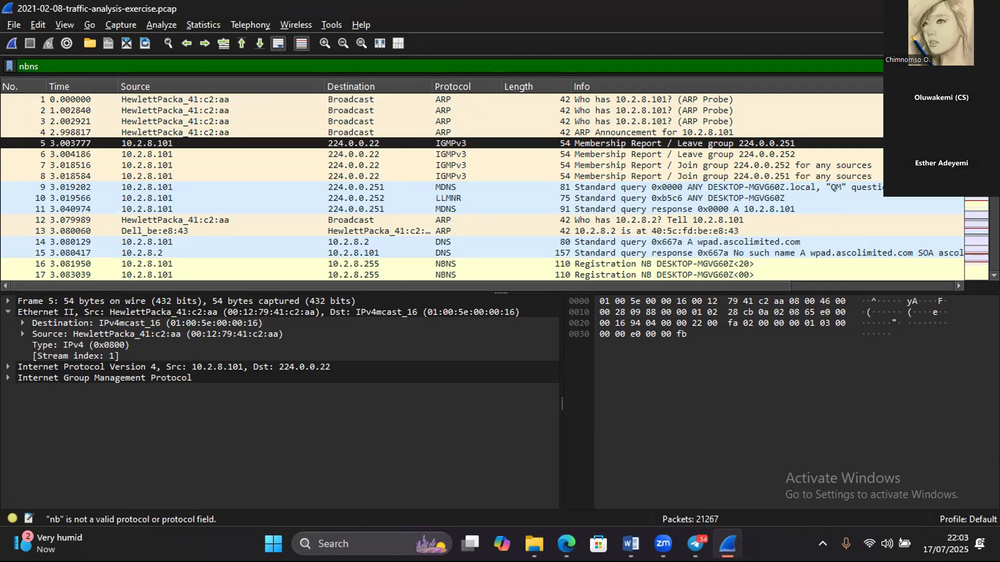
key("Return")
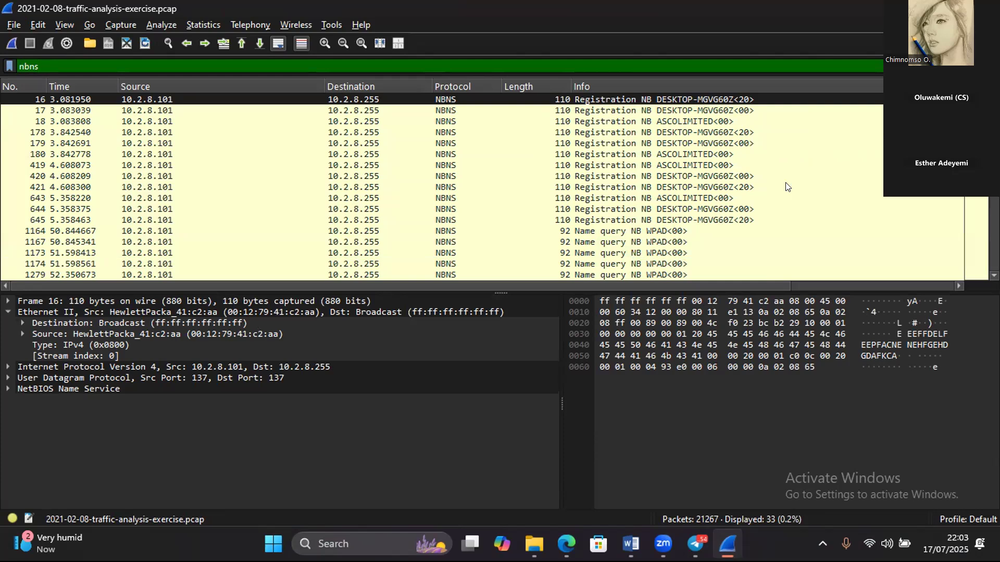
- Inspect the NetBIOS Name Service details of packet 16, expanding its Queries entry and Additional records
left_click(17, 389)
double_click(16, 389)
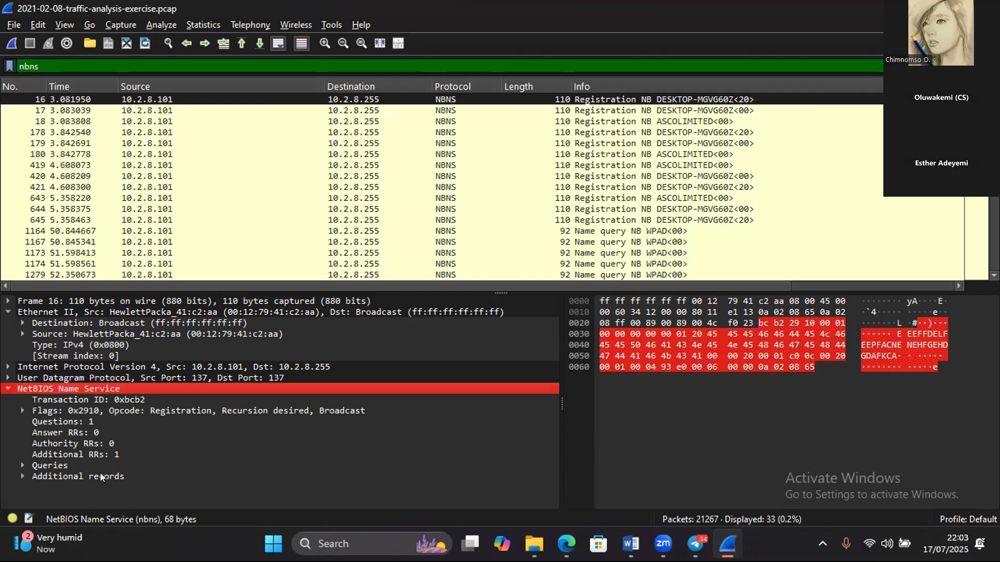
double_click(48, 464)
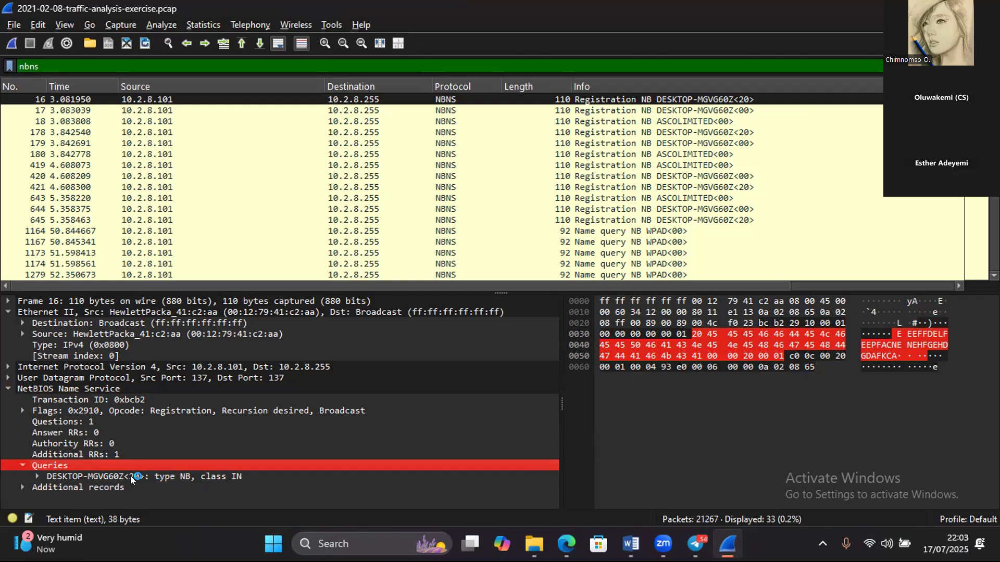
double_click(77, 476)
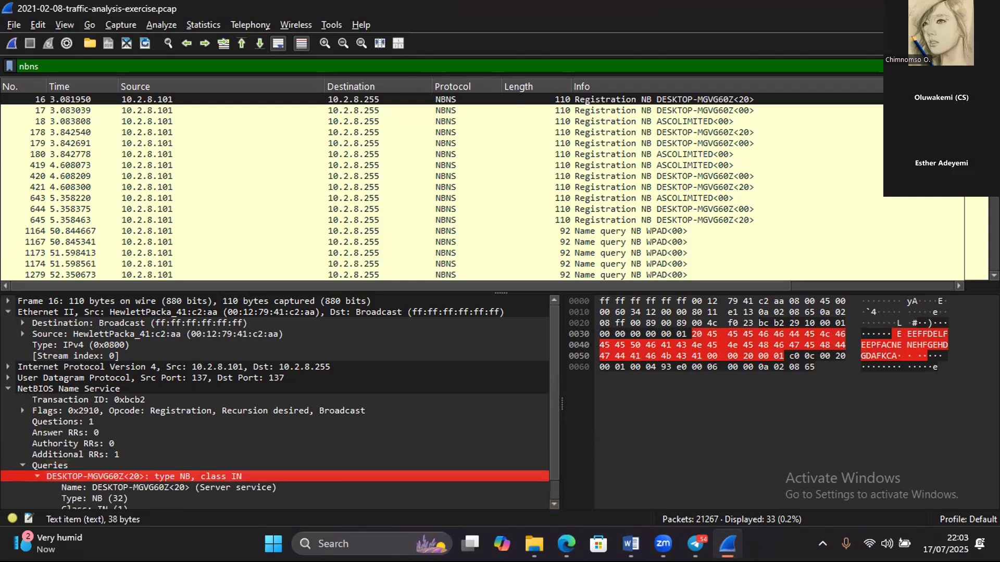
left_click(62, 345)
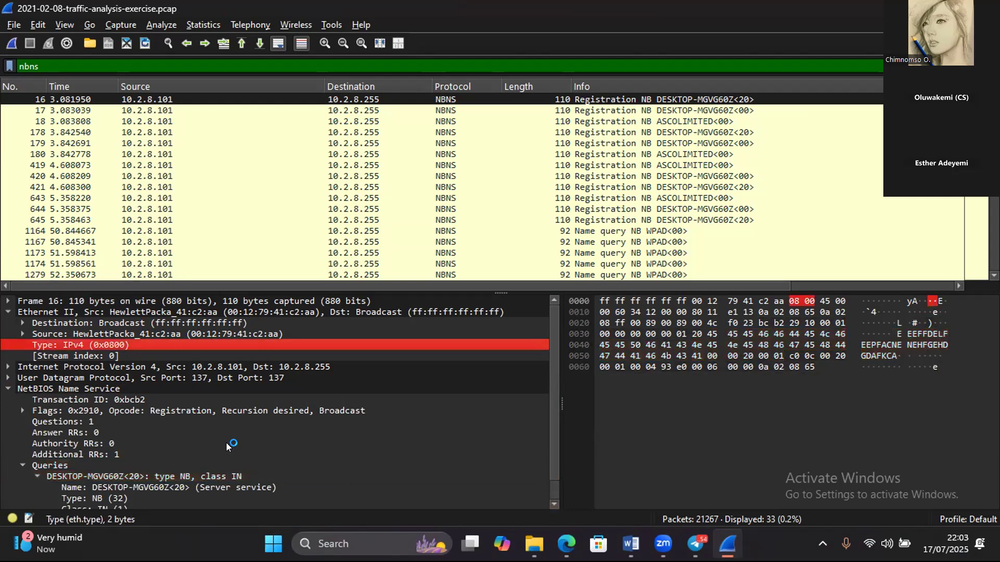
left_click(551, 504)
left_click(551, 503)
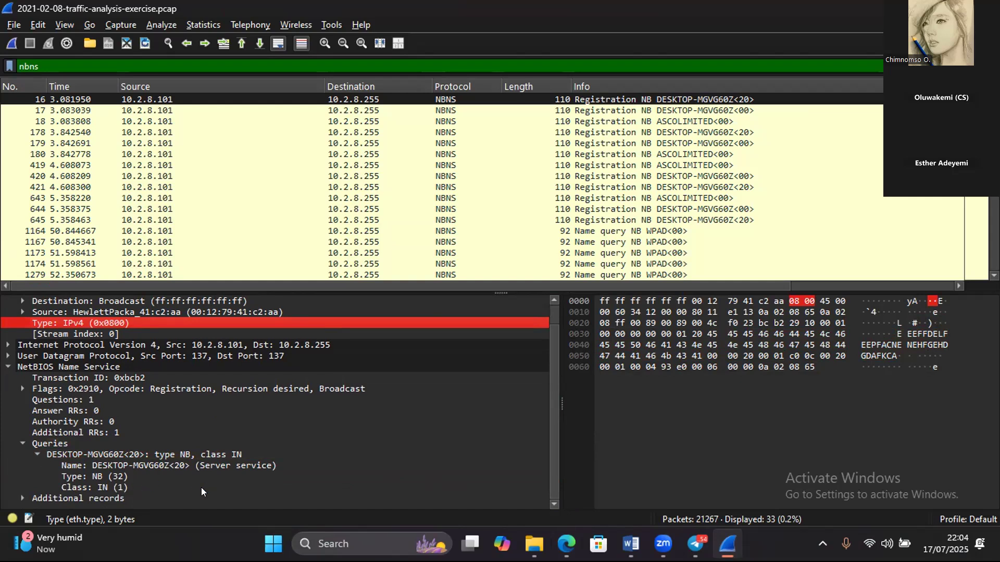
left_click(109, 495)
double_click(131, 495)
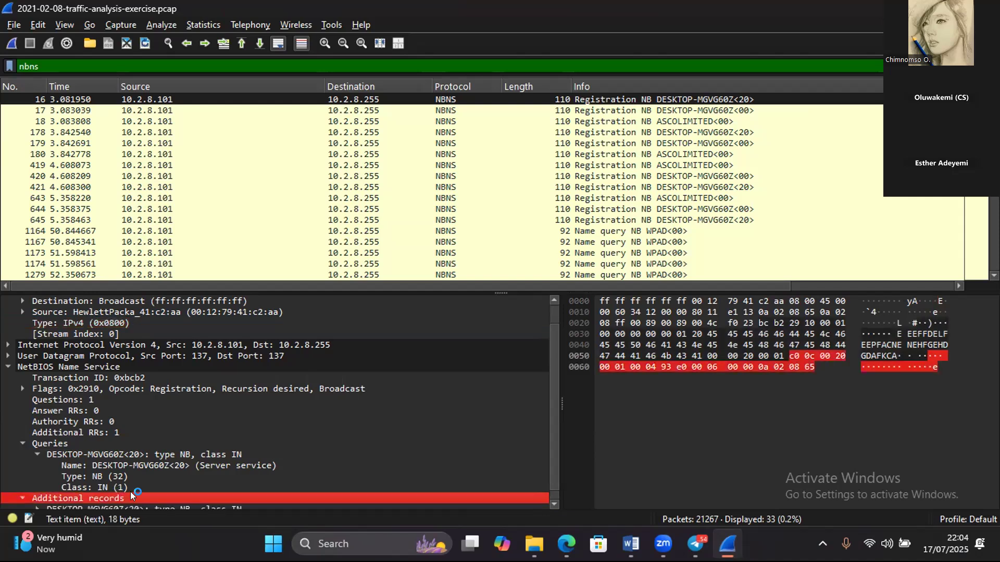
- Expand the DESKTOP-MGVG60Z<20> record under packet 16's Additional records and examine its fields
left_click(552, 505)
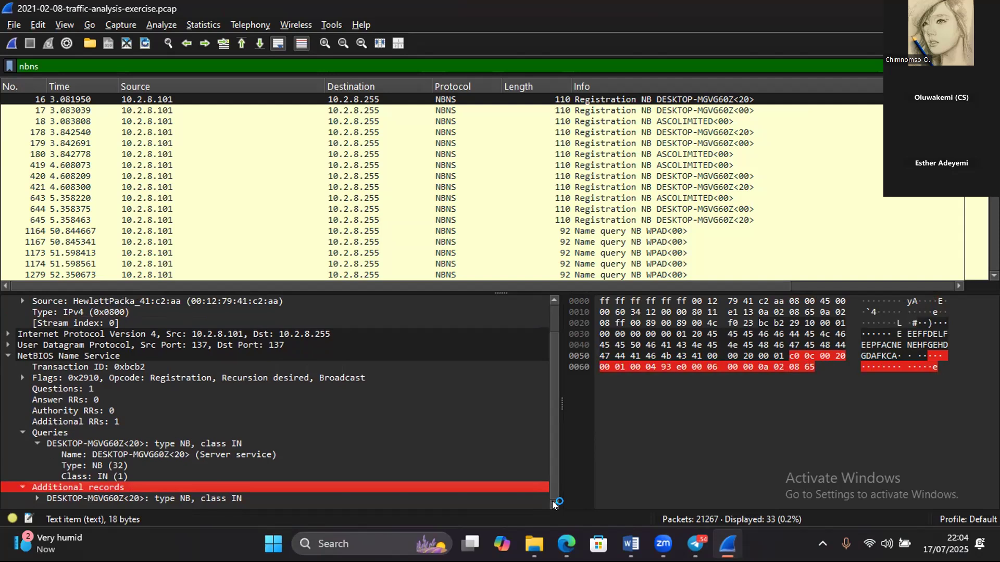
left_click(36, 494)
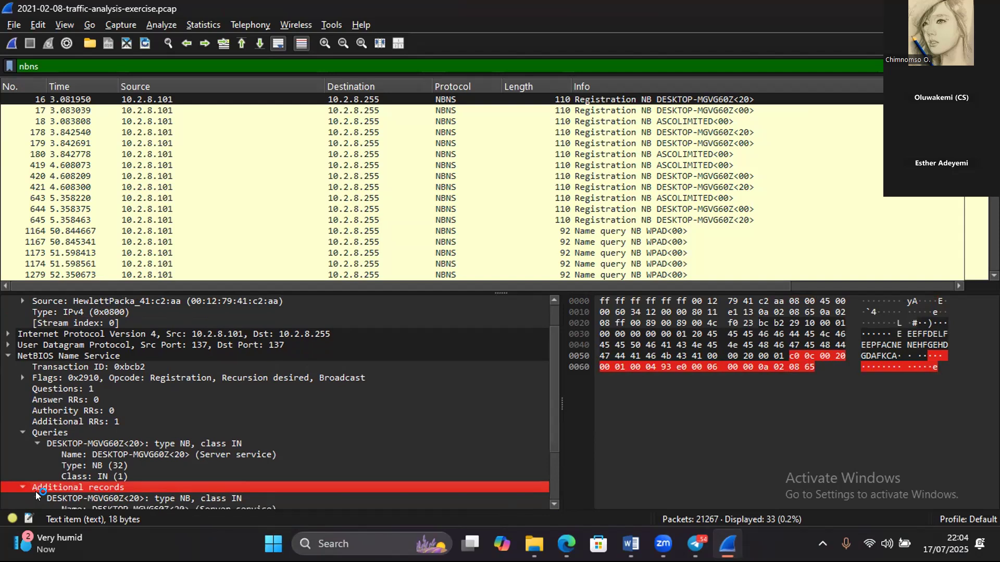
scroll(552, 499, "down", 3)
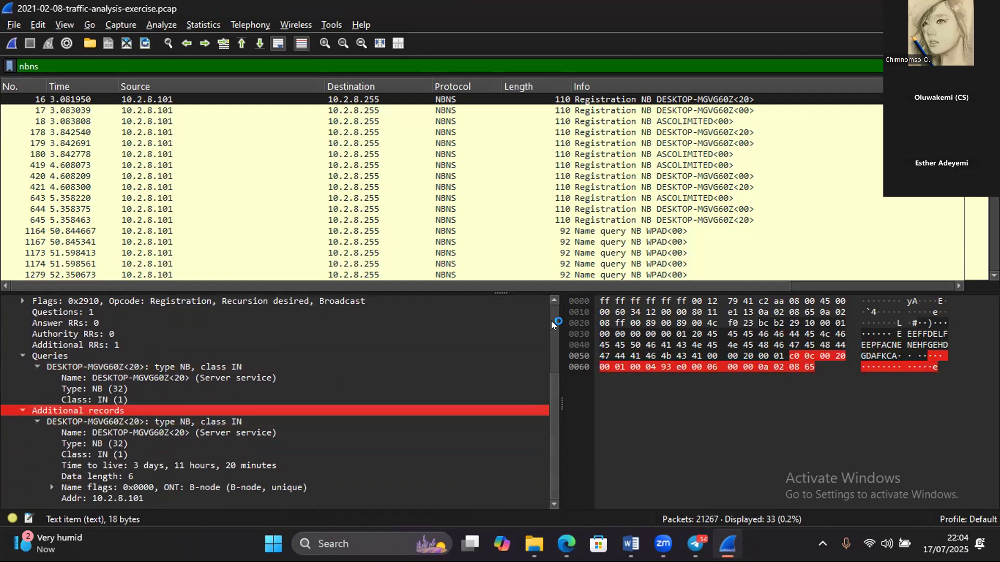
scroll(552, 326, "up", 4)
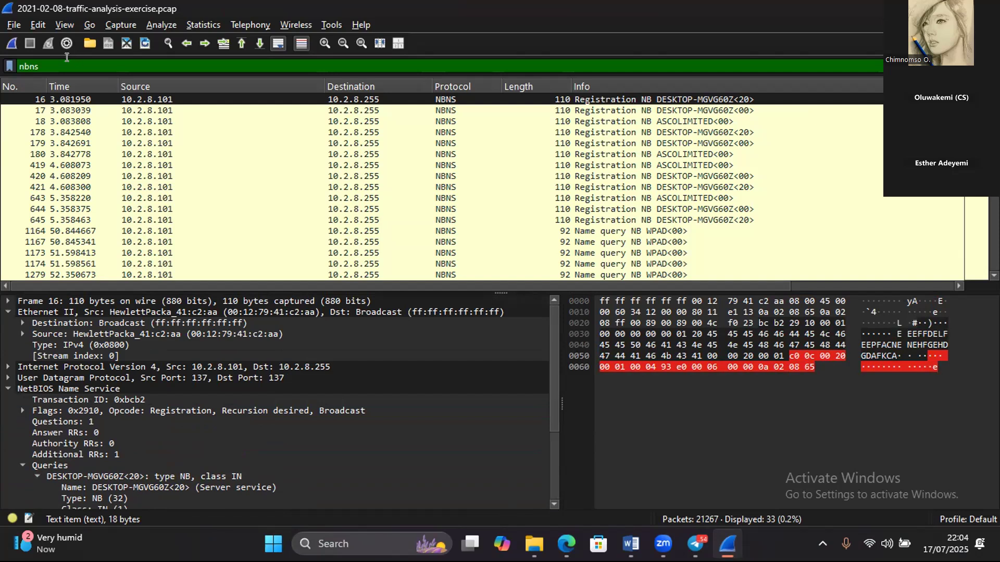
- Replace the nbns display filter with kerberos and apply it to the packet list
key("BackSpace")
key("BackSpace")
key("BackSpace")
key("BackSpace")
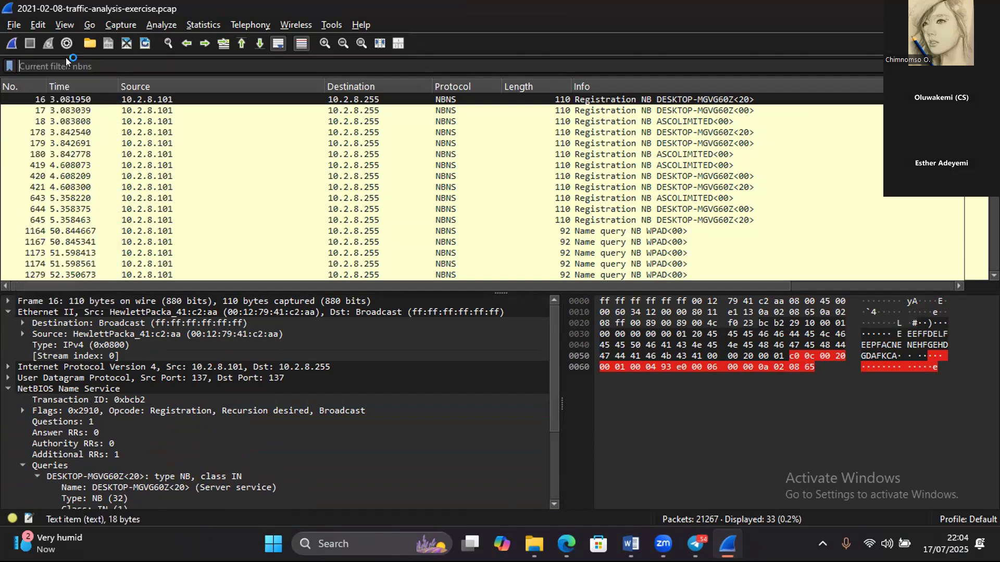
type("keb")
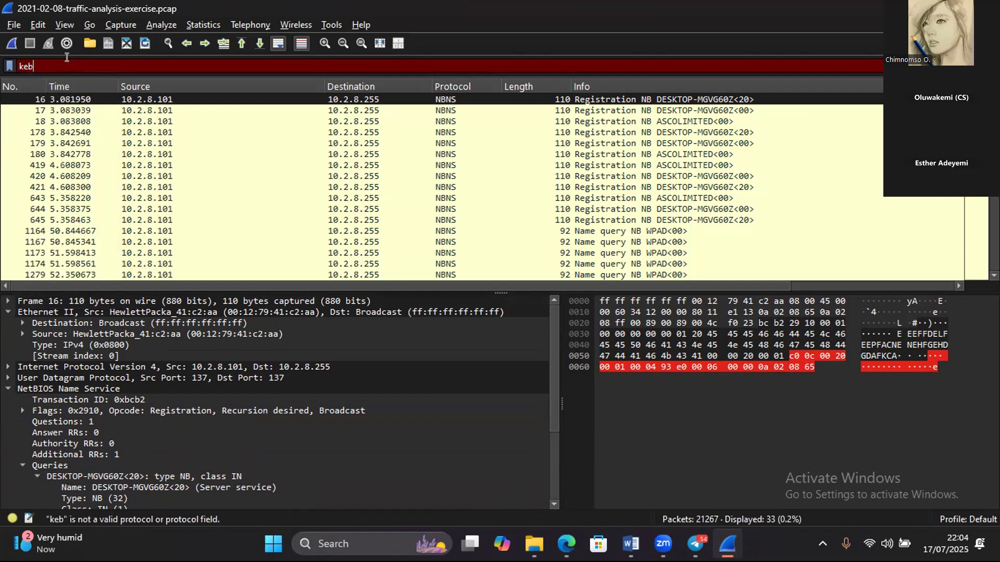
type("ros")
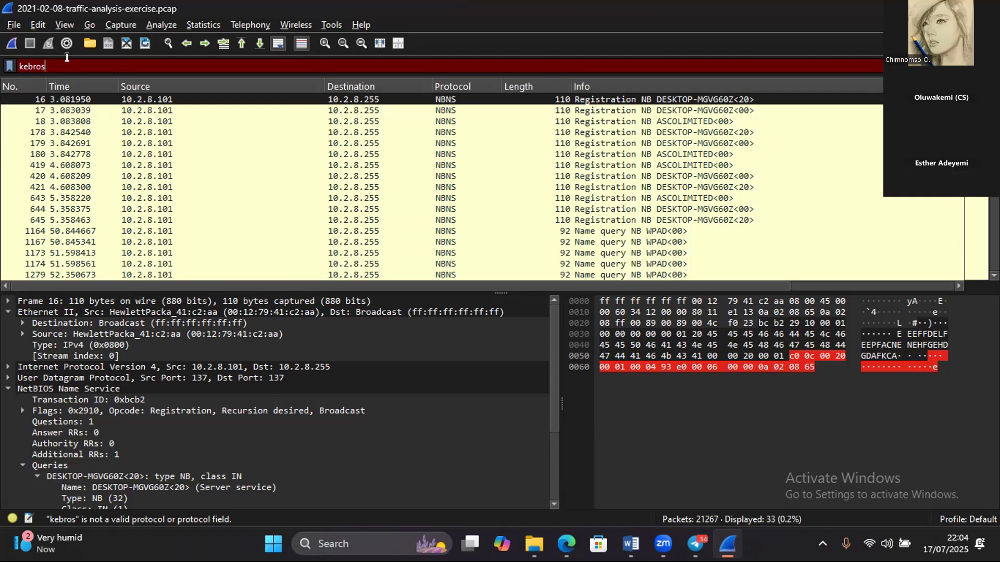
key("BackSpace")
key("BackSpace")
key("BackSpace")
key("BackSpace")
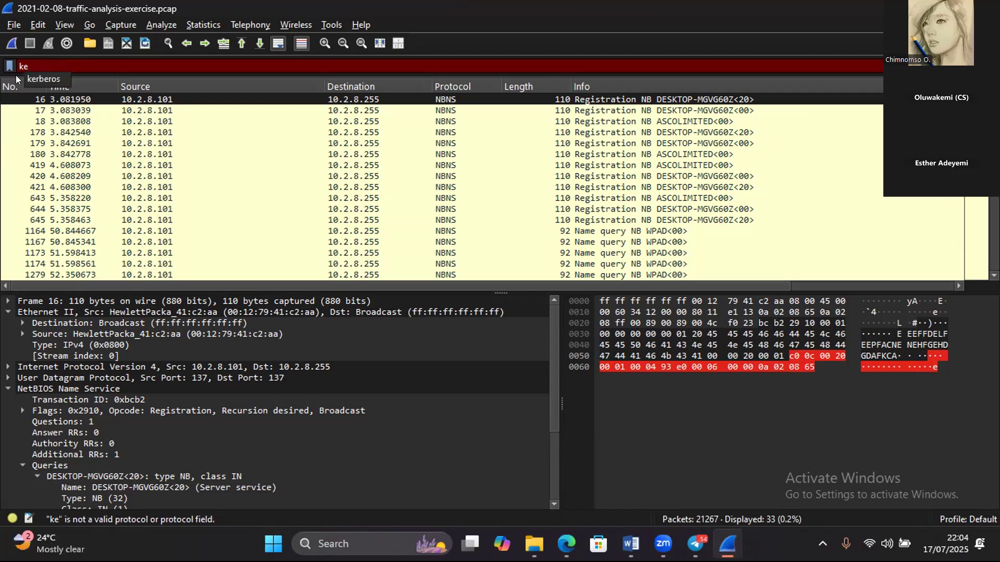
left_click(44, 78)
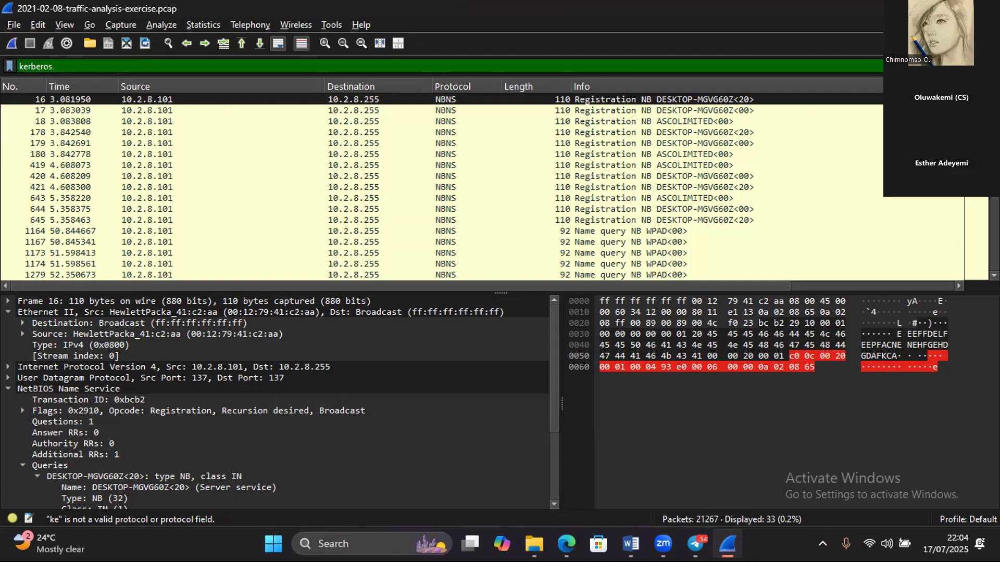
key("Return")
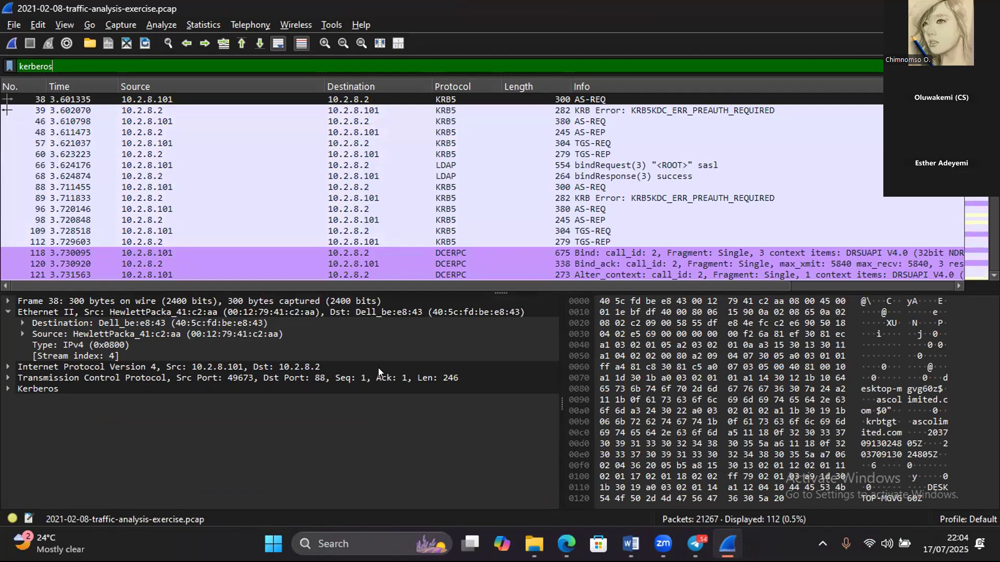
- Inspect the Kerberos details of packet 38, expanding as-req with its padata and req-body entries
left_click(7, 388)
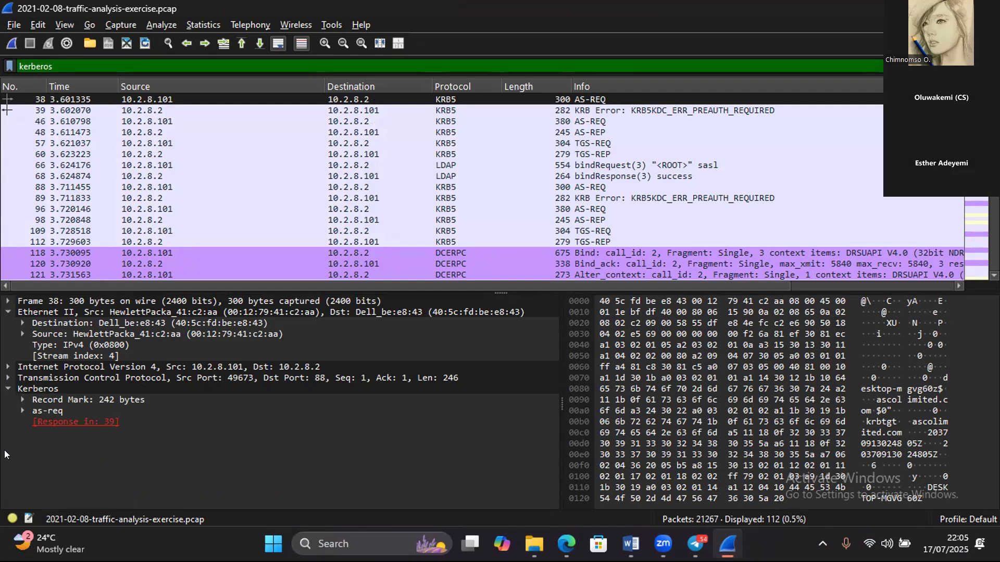
left_click(21, 411)
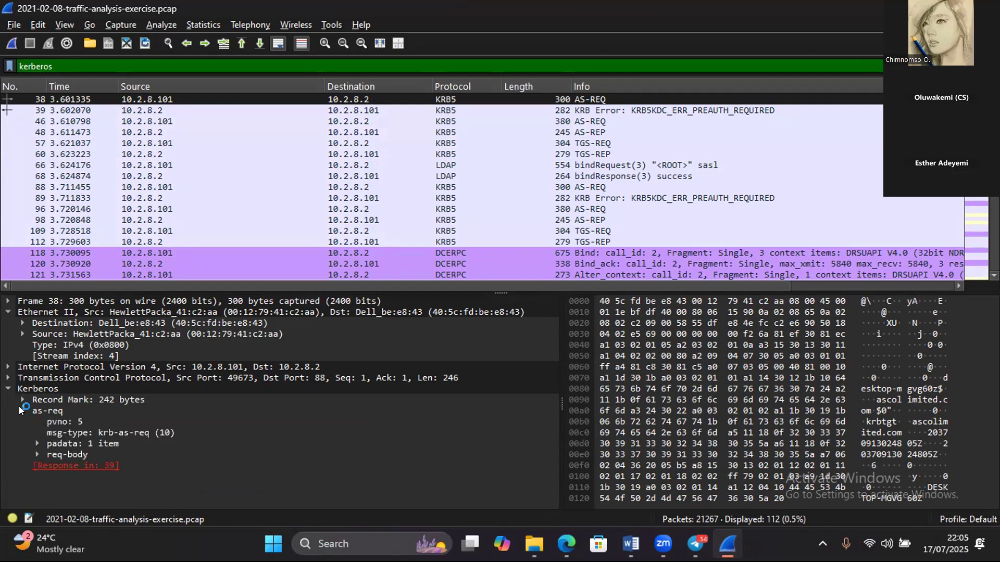
left_click(35, 442)
left_click(36, 464)
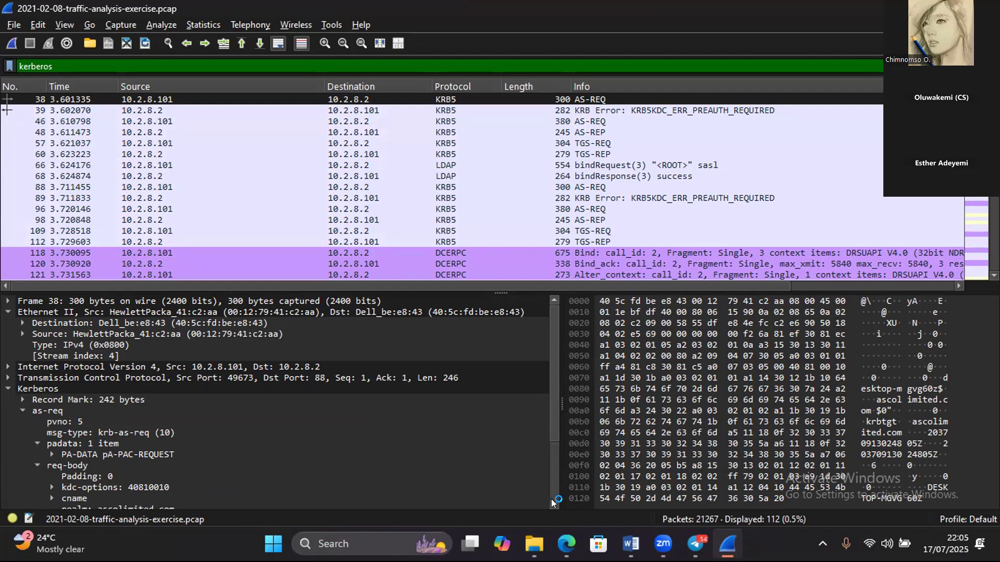
scroll(551, 499, "down", 2)
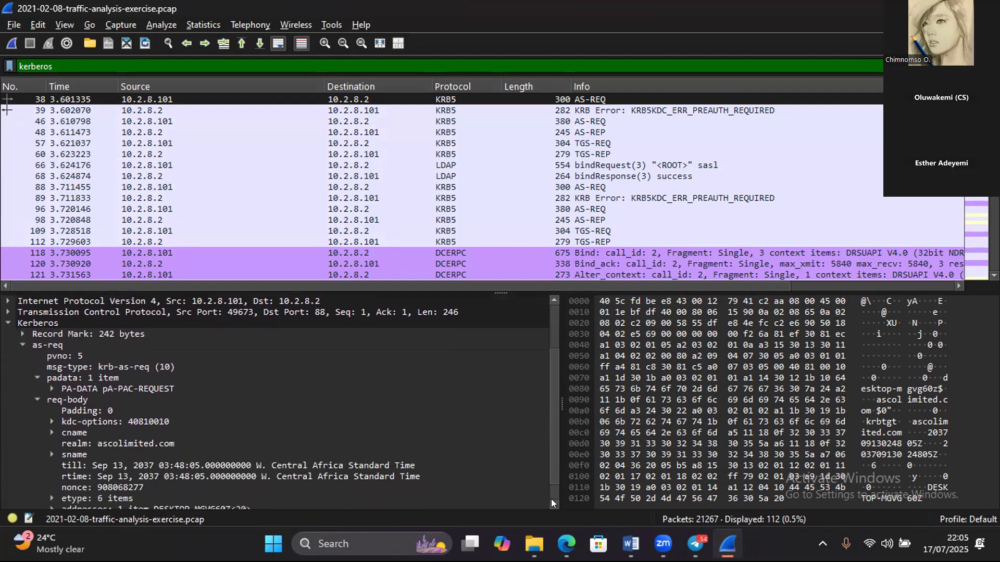
scroll(551, 499, "down", 1)
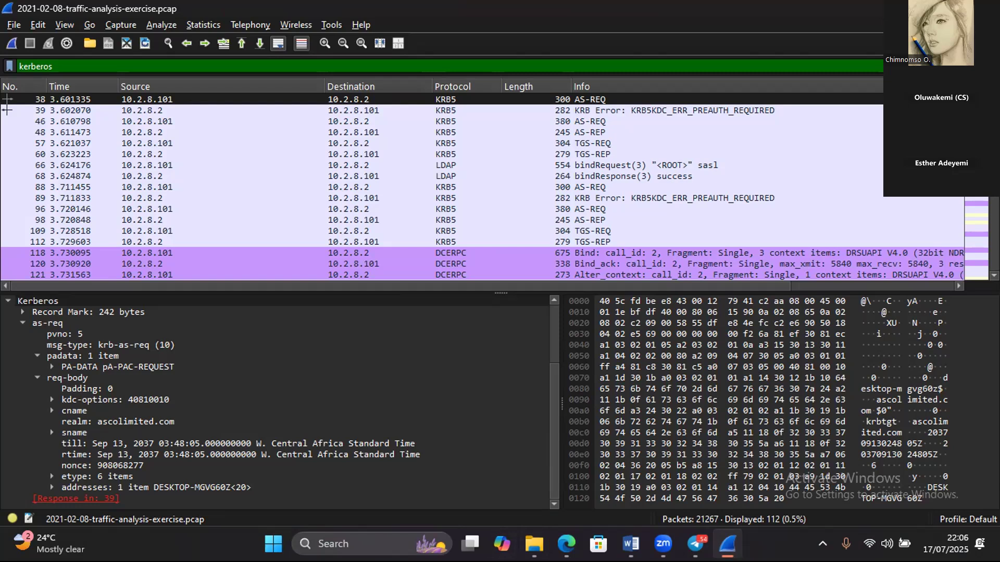
- Clear the kerberos display filter and apply the filter smb to the packet list
left_click(936, 66)
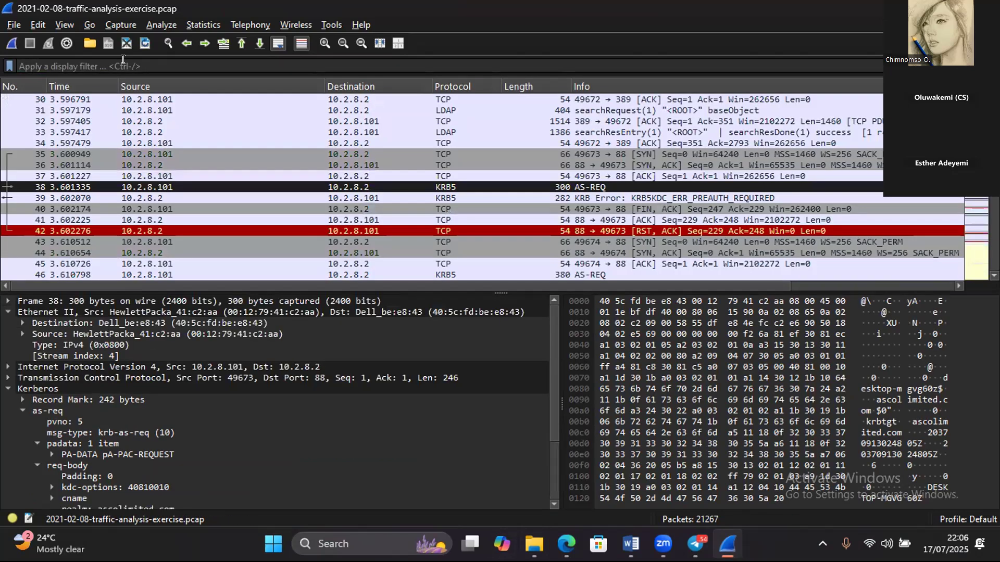
left_click(123, 66)
type("s")
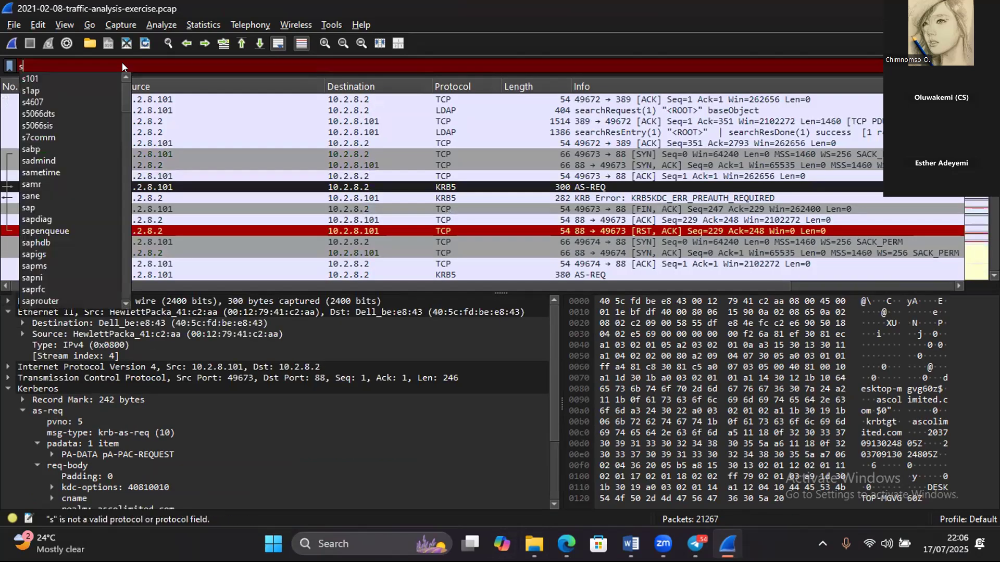
type("m")
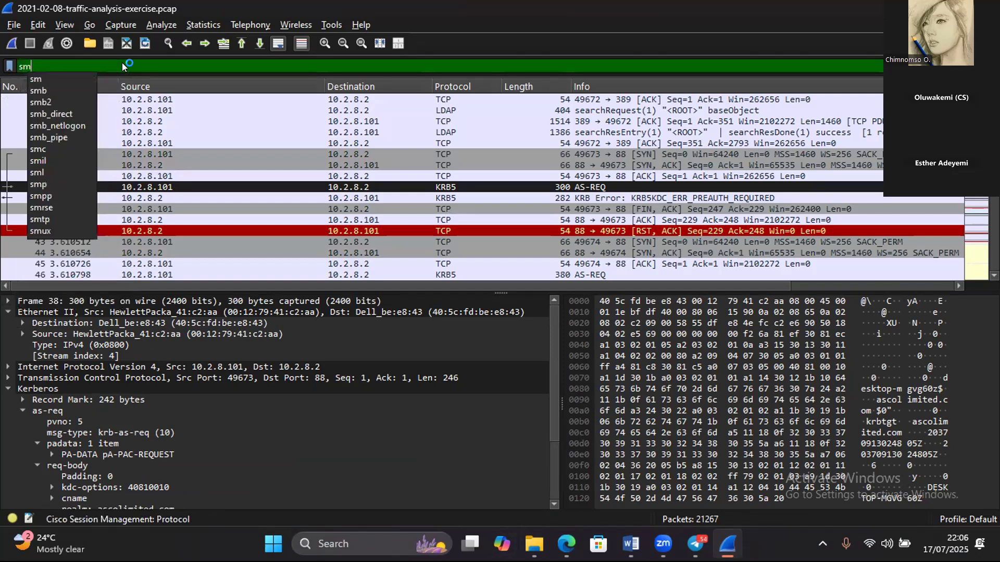
type("b")
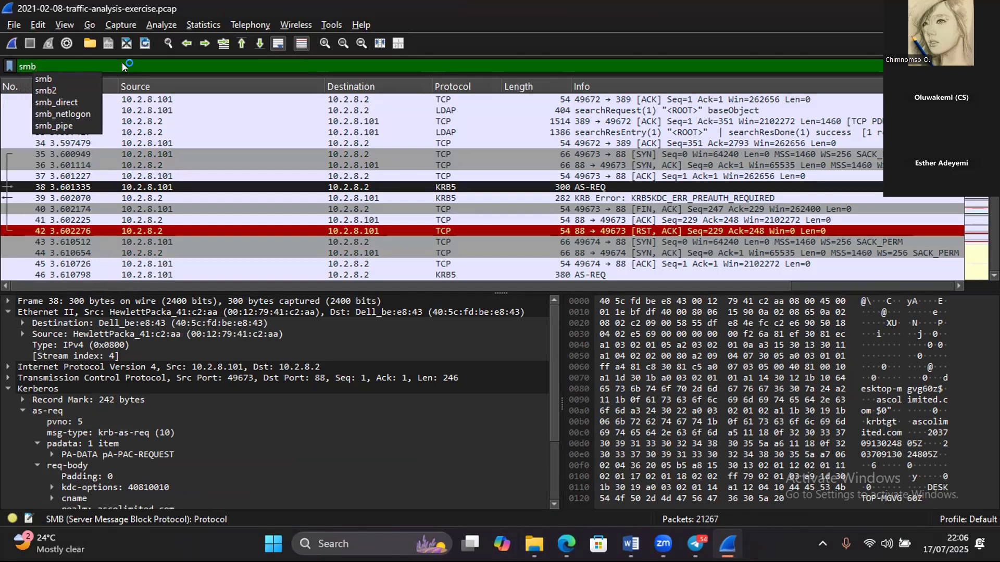
type("s")
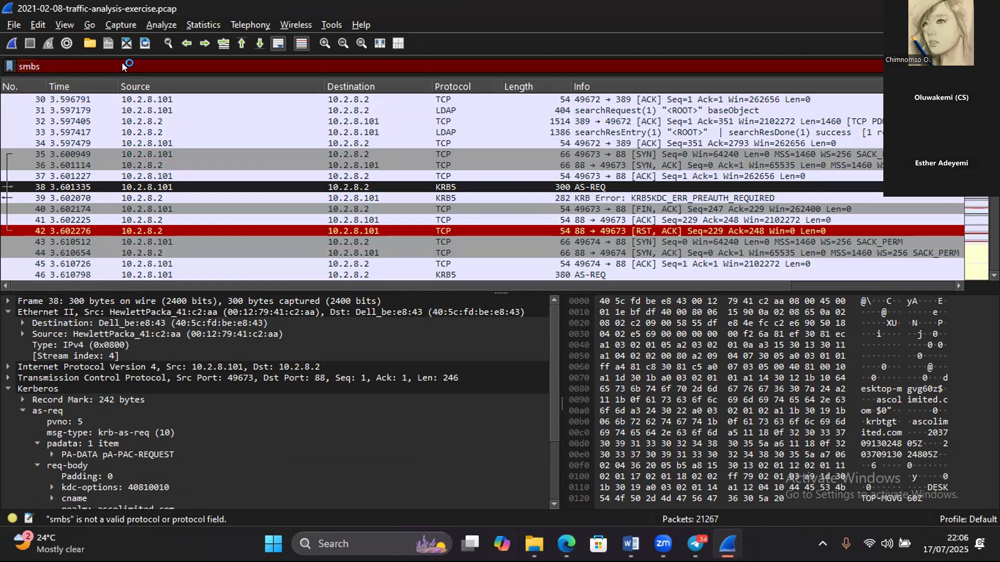
key("BackSpace")
key("BackSpace")
key("BackSpace")
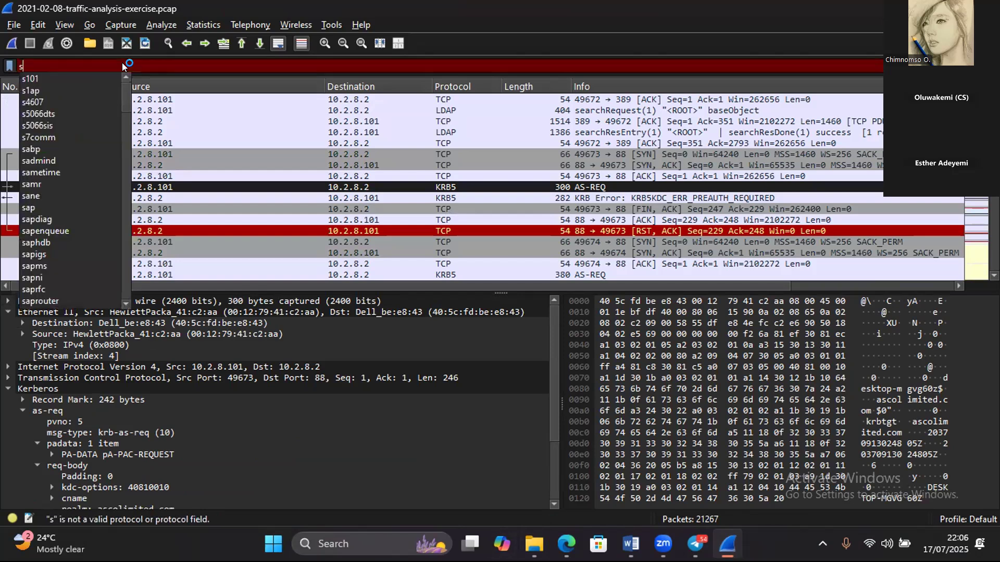
type("nbs")
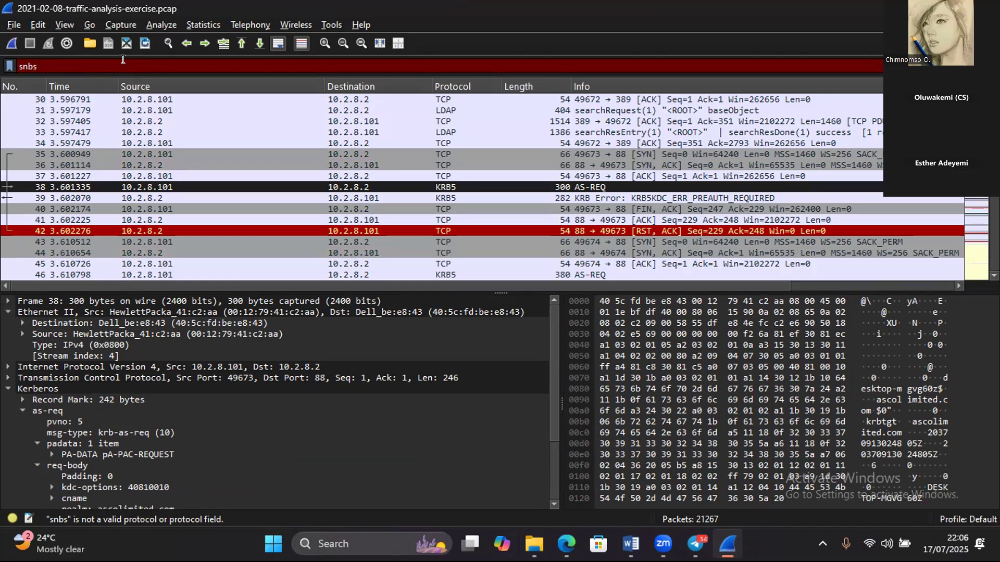
key("BackSpace")
key("BackSpace")
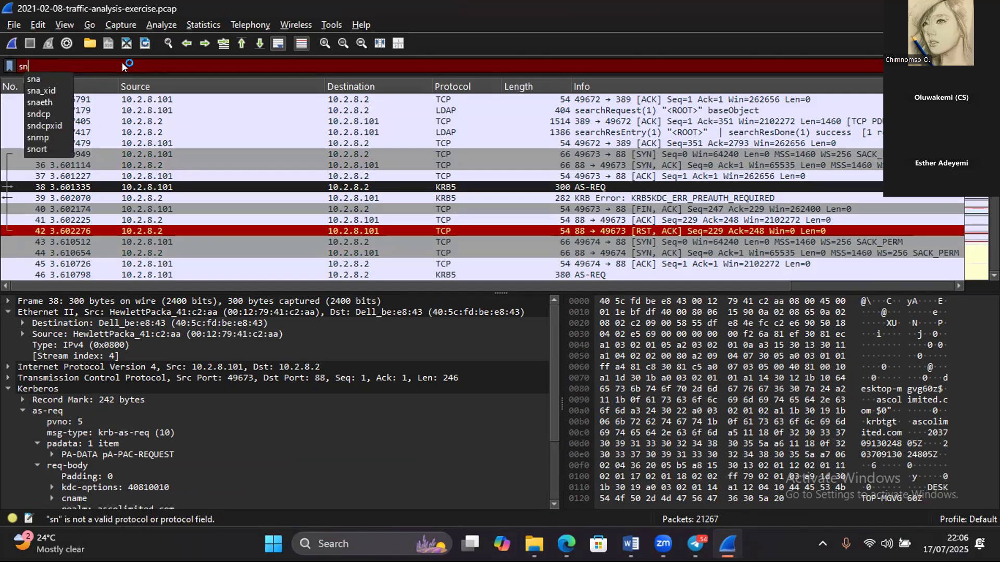
key("BackSpace")
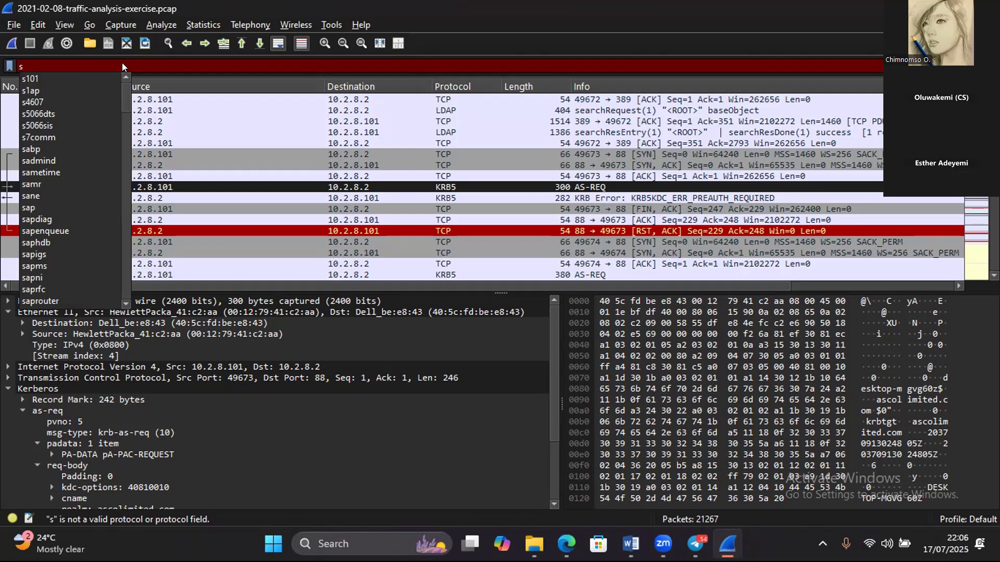
type("mb")
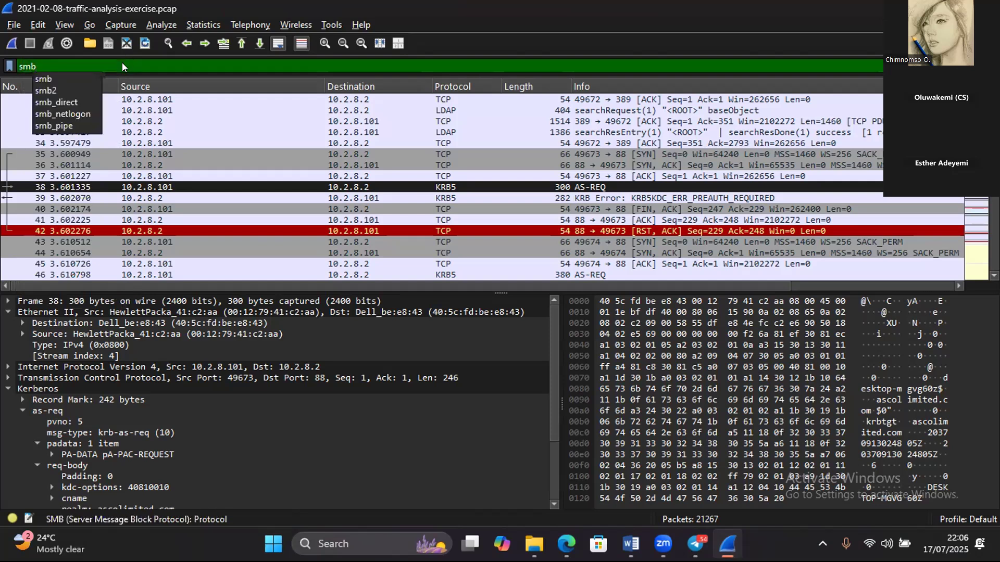
left_click(58, 76)
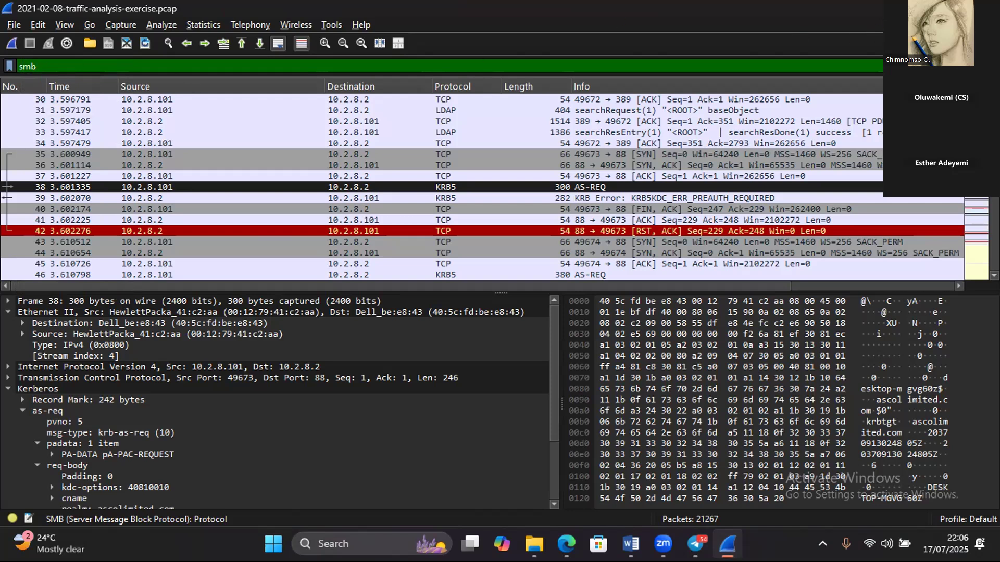
key("Return")
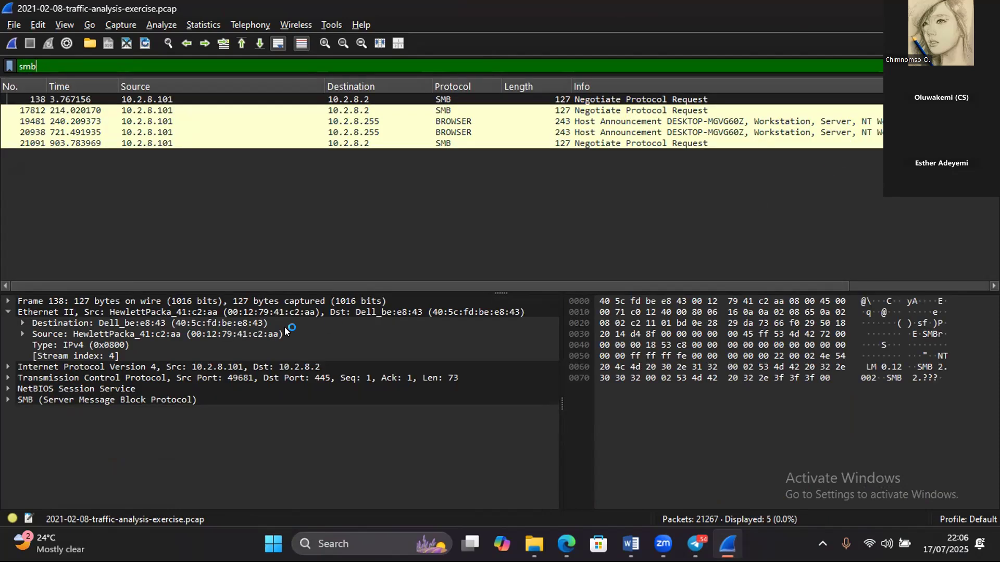
- Inspect the SMB details of packet 138, expanding its Negotiate Protocol Request and SMB Header
left_click(8, 400)
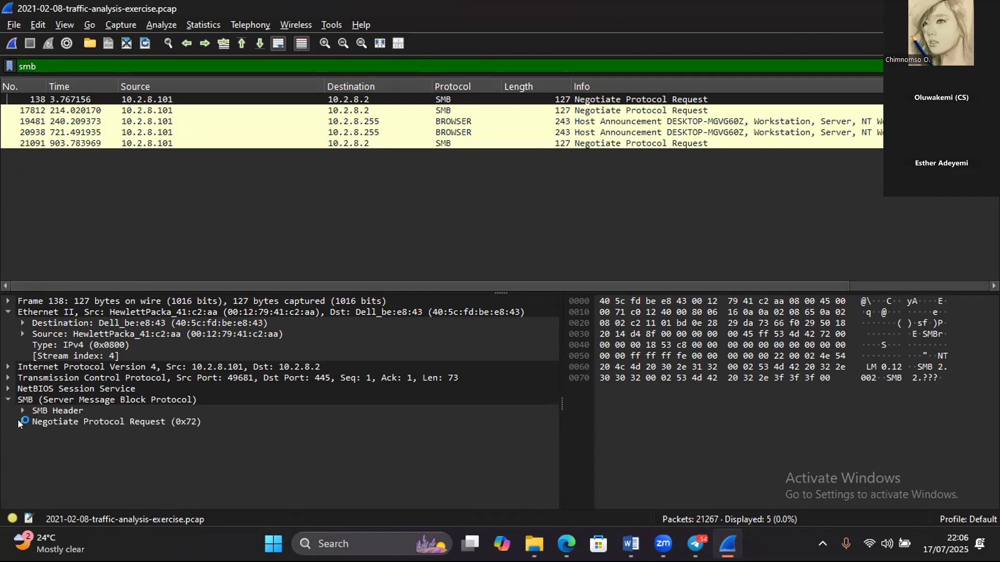
left_click(19, 422)
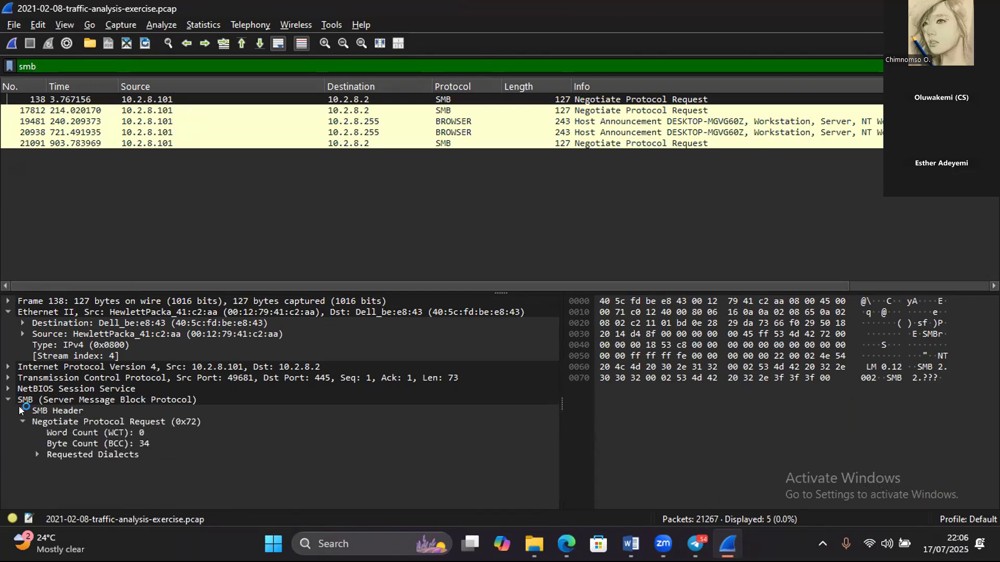
left_click(21, 410)
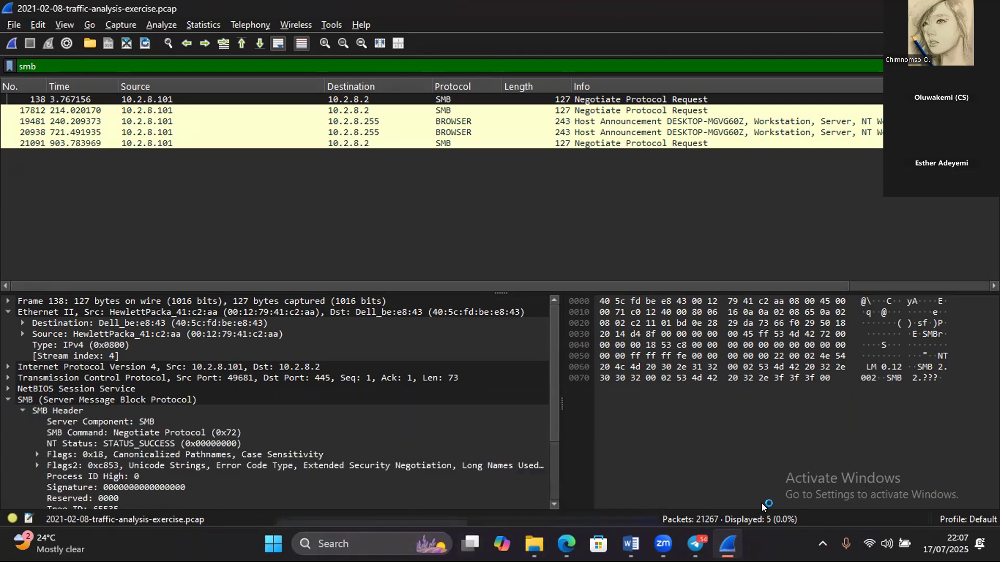
left_click(554, 505)
left_click(554, 505)
left_click(553, 504)
left_click(554, 504)
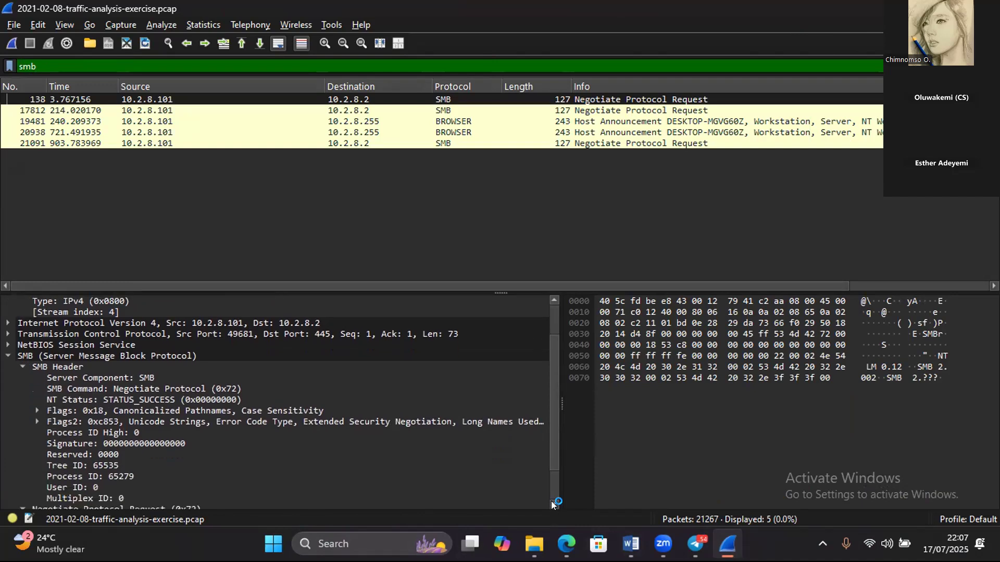
left_click(553, 504)
left_click(553, 504)
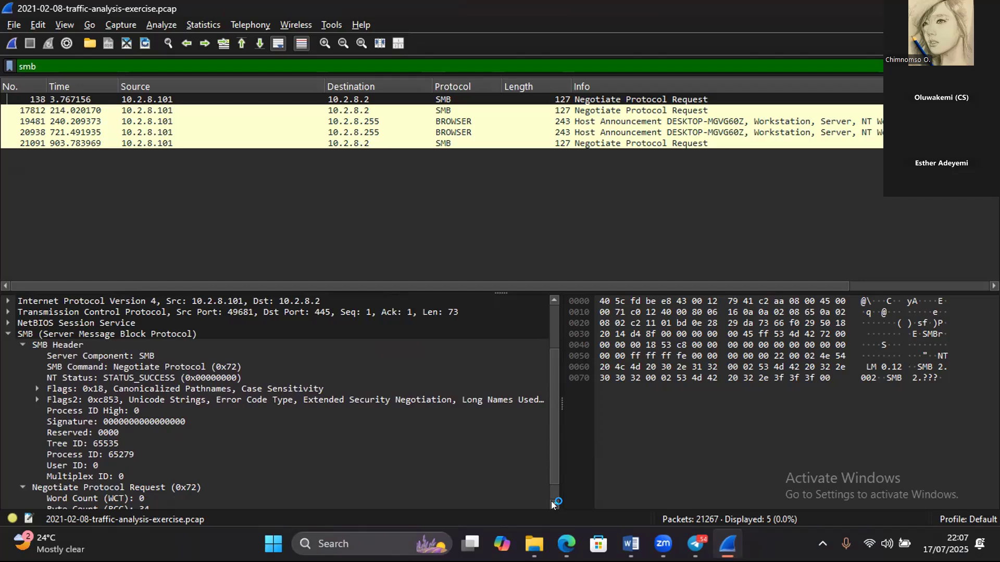
left_click(554, 504)
left_click(554, 505)
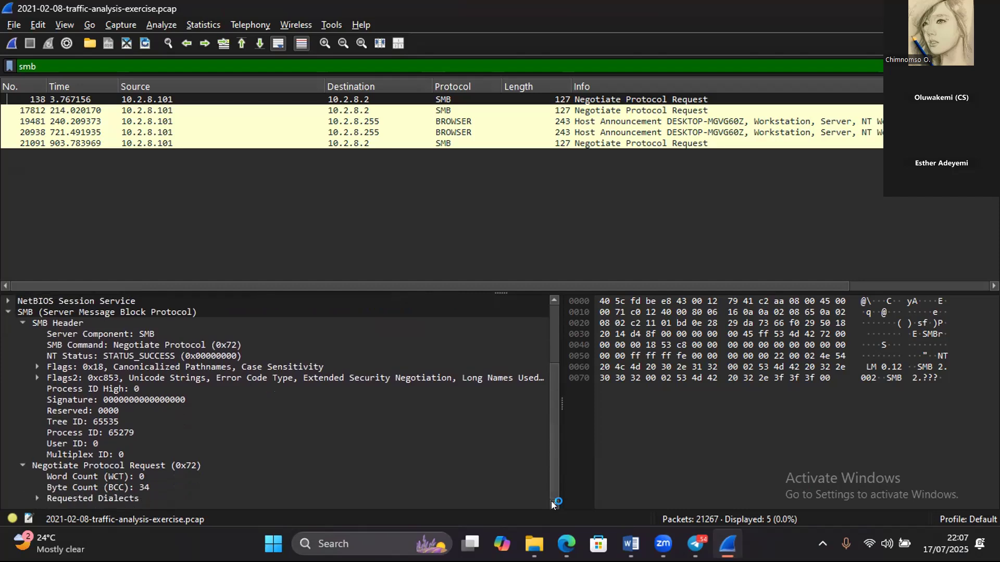
left_click(551, 308)
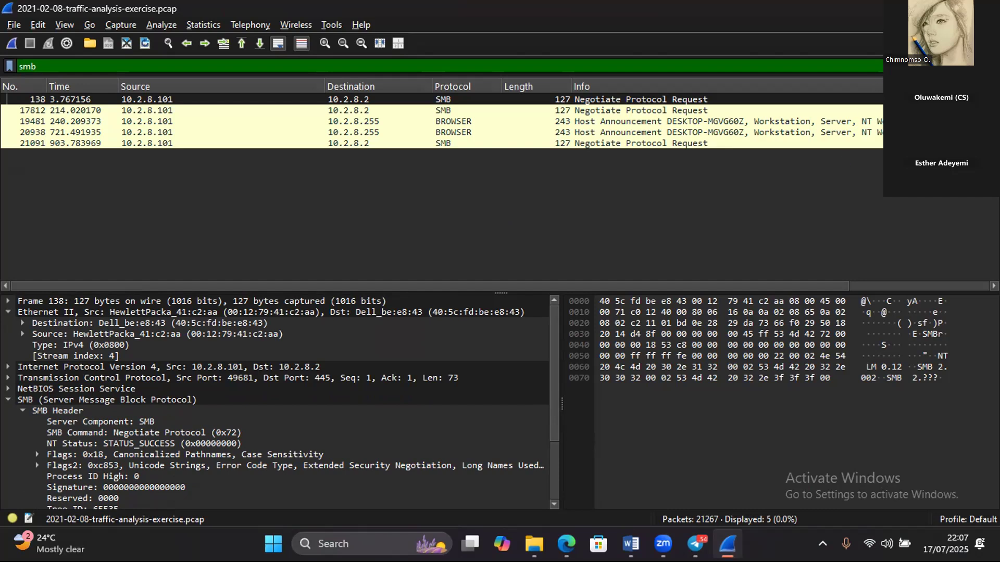
- Remove the smb display filter so that the full capture is listed
key("BackSpace")
key("BackSpace")
key("BackSpace")
key("Return")
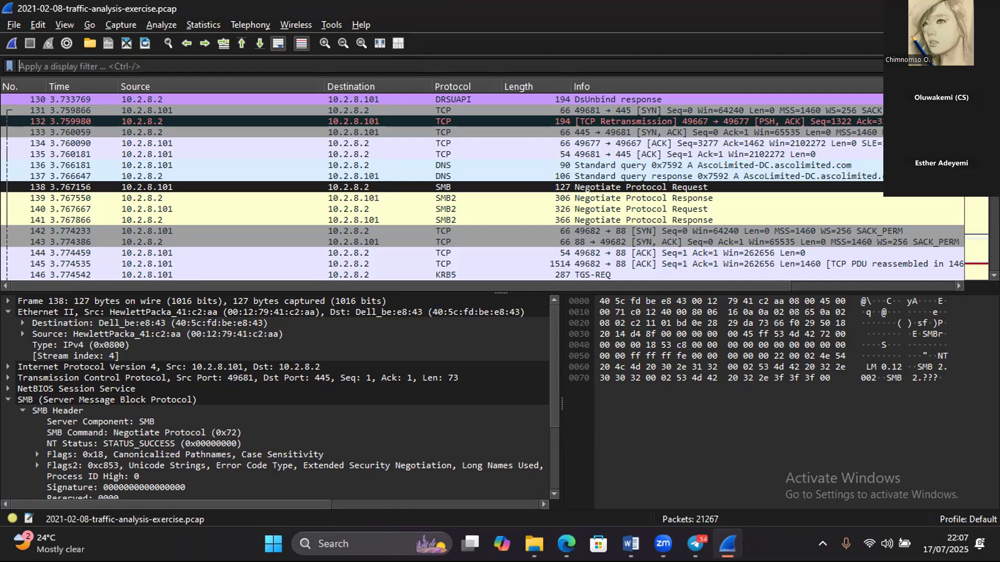
- Review the unfiltered packets backwards from packet 138 to the first packet of the capture
left_click(442, 187)
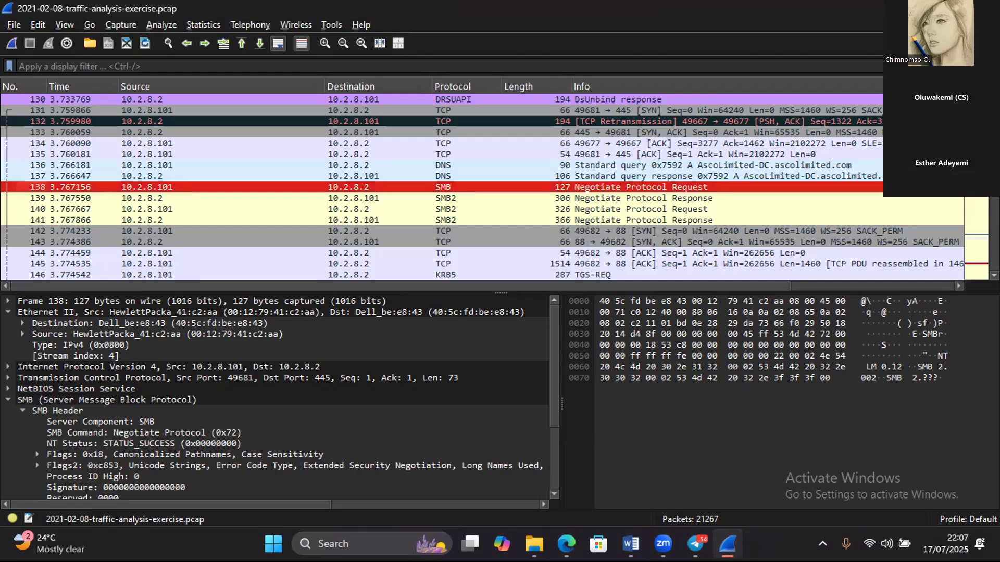
key("Up")
key("Up")
key("Up")
key("Up")
key("Up")
key("Up")
key("Up")
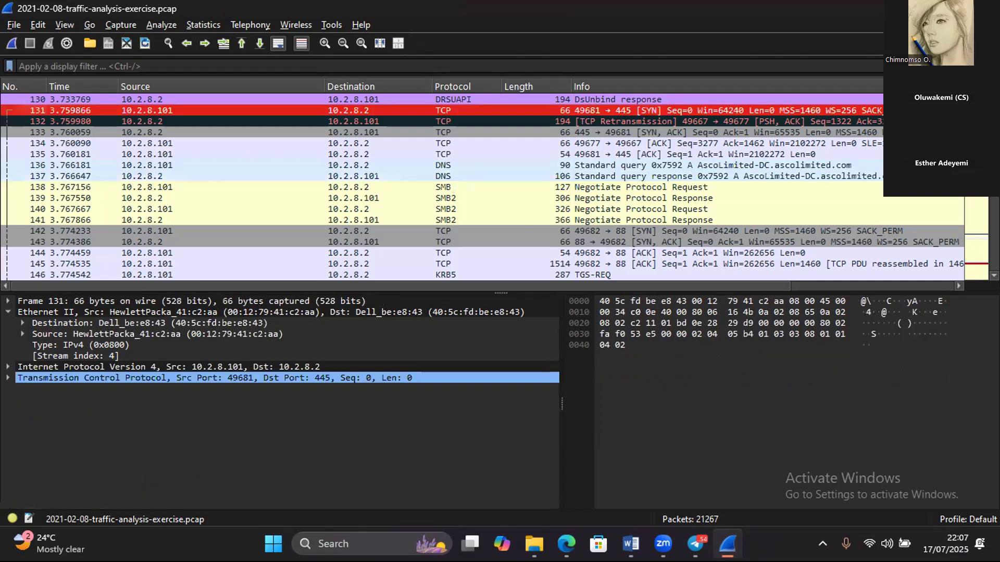
key("Up")
key("Up")
key("Up")
key("Up")
key("Up")
key("Up")
key("Up")
key("Up")
key("Up")
key("Up")
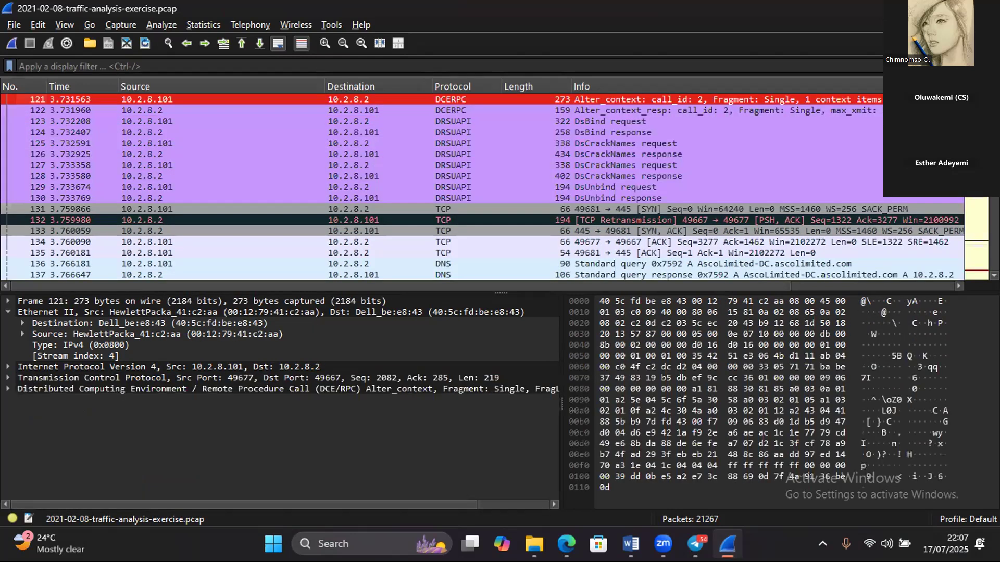
key("Up")
key("Up")
key("Up")
key("Up")
key("Up")
key("Up")
key("Up")
key("Up")
key("Up")
key("Up")
key("Up")
key("Up")
key("Up")
key("Up")
key("Up")
key("Up")
key("Up")
key("Up")
key("Up")
key("Up")
key("Up")
key("Up")
key("Up")
key("Up")
key("Up")
key("Up")
key("Up")
key("Up")
key("Up")
key("Up")
key("Up")
key("Up")
key("Up")
key("Up")
key("Up")
key("Up")
key("Up")
key("Up")
key("Up")
key("Up")
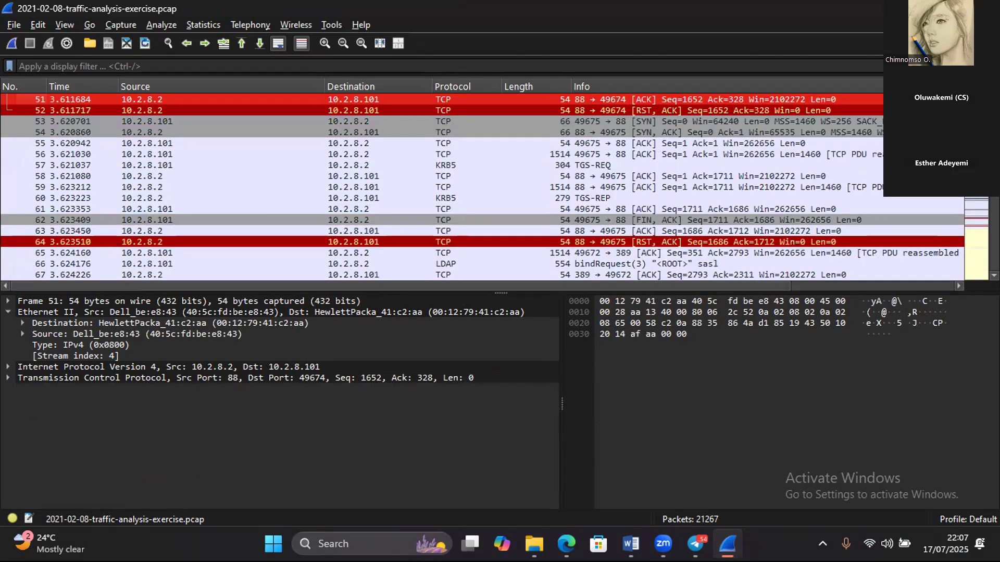
key("Home")
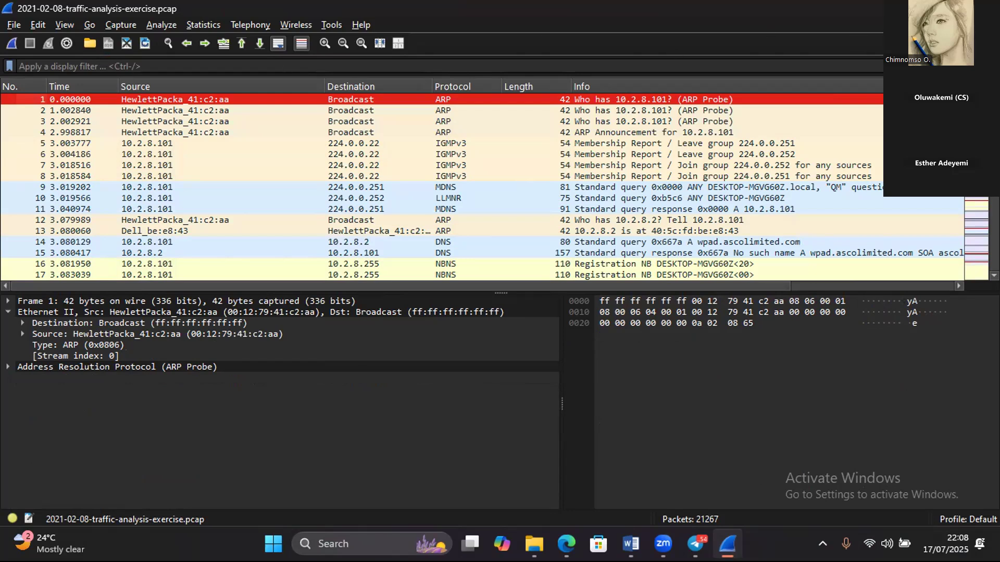
- Enter dns as the display filter for the packet list
type("dns")
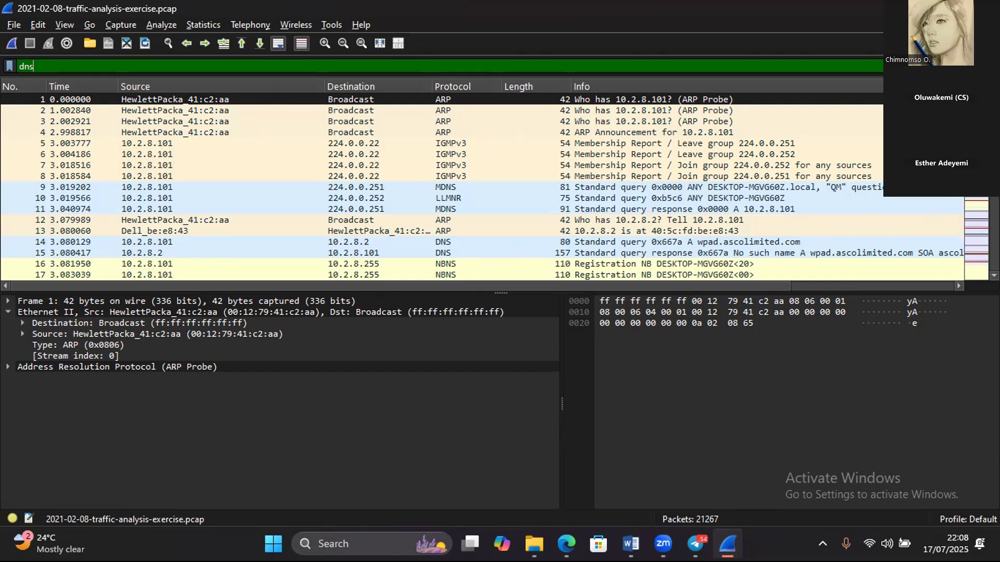
- Clear the pending display filter, re-enter dns and apply it so that only DNS packets are listed
scroll(481, 188, "down", 3)
scroll(482, 188, "down", 3)
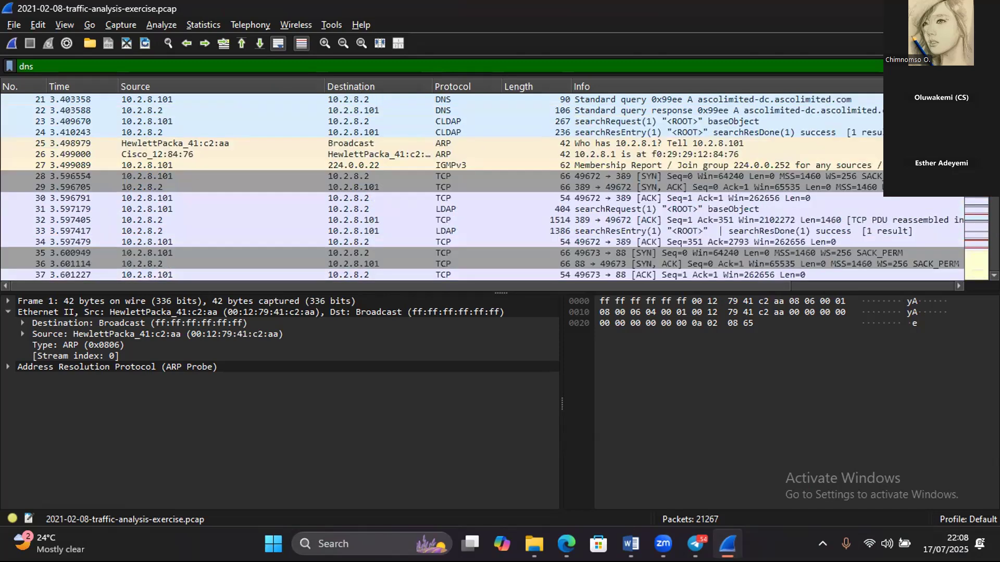
scroll(481, 188, "down", 6)
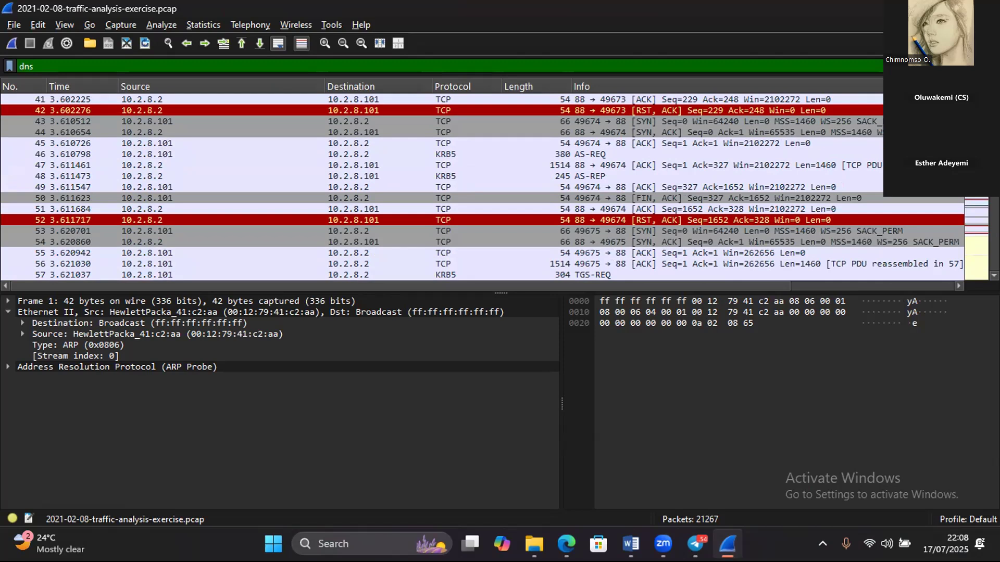
scroll(481, 188, "up", 12)
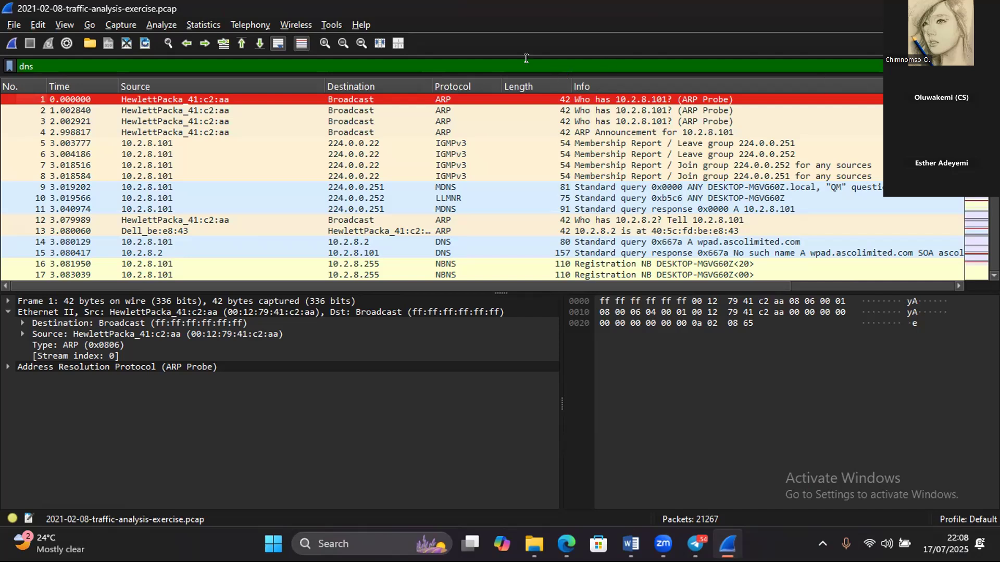
left_click(559, 59)
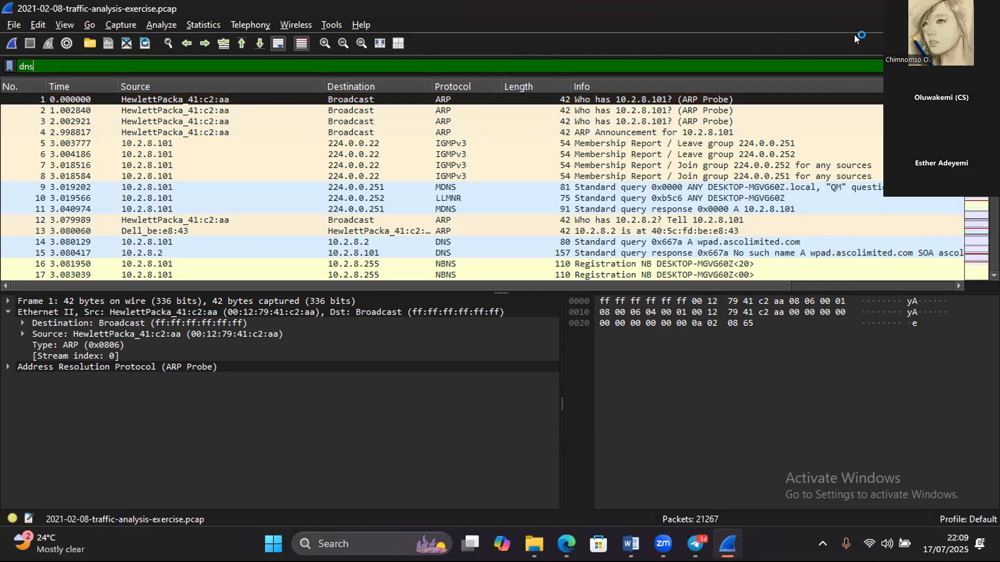
left_click(939, 66)
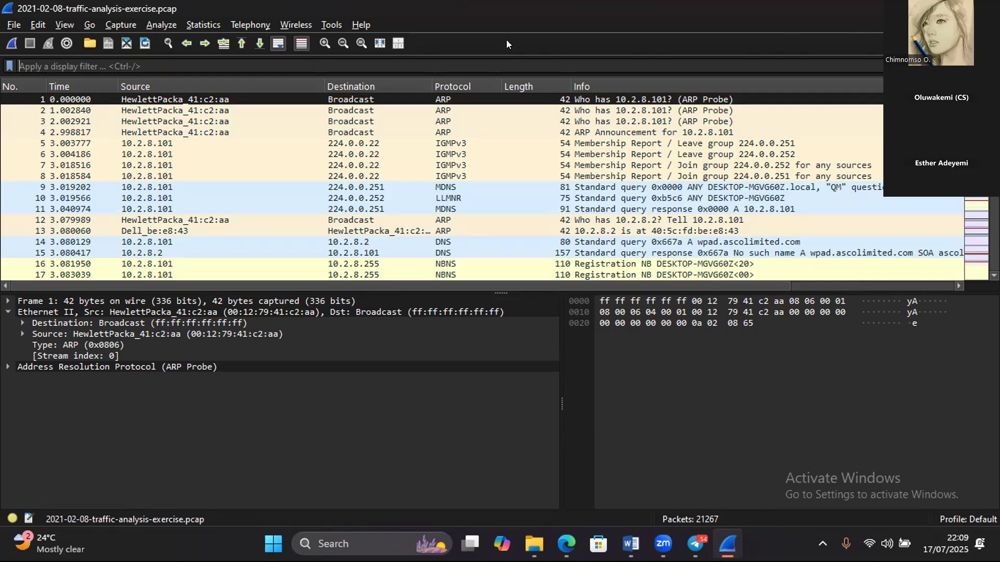
left_click(140, 65)
type("dns")
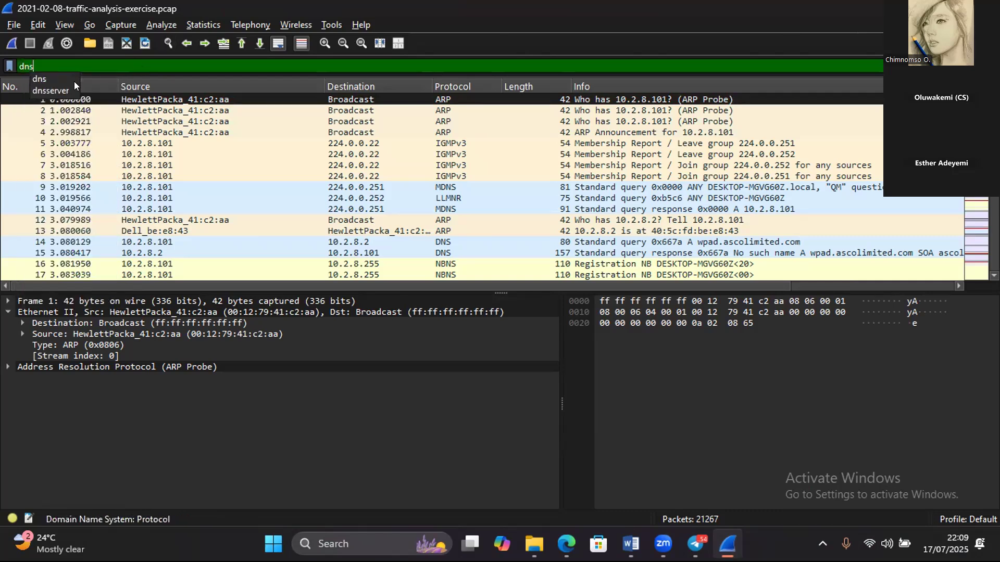
key("Return")
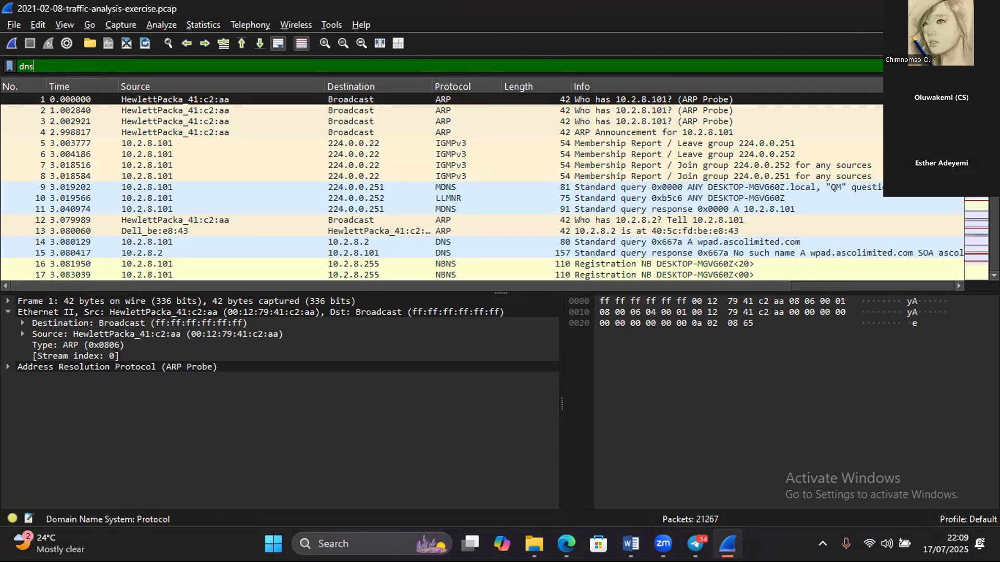
key("Return")
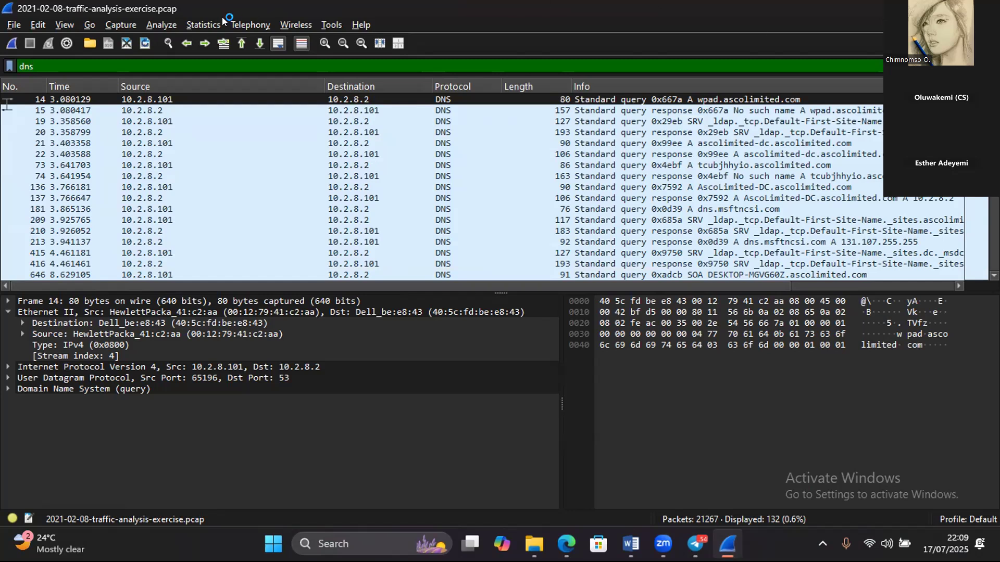
- Examine the Domain Name System entry in the Protocol Hierarchy statistics for the filtered traffic, and close the statistics
left_click(203, 24)
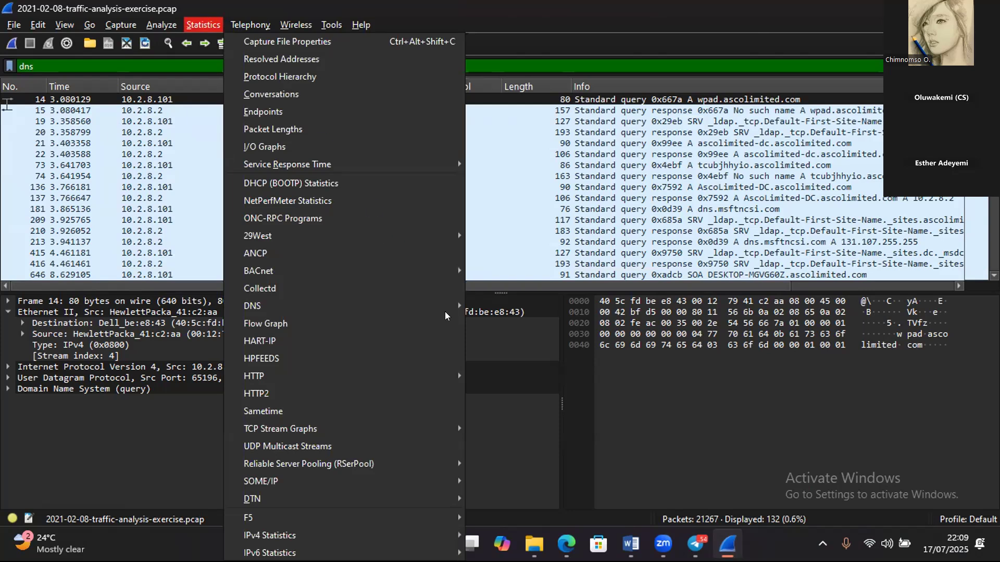
mouse_move(440, 302)
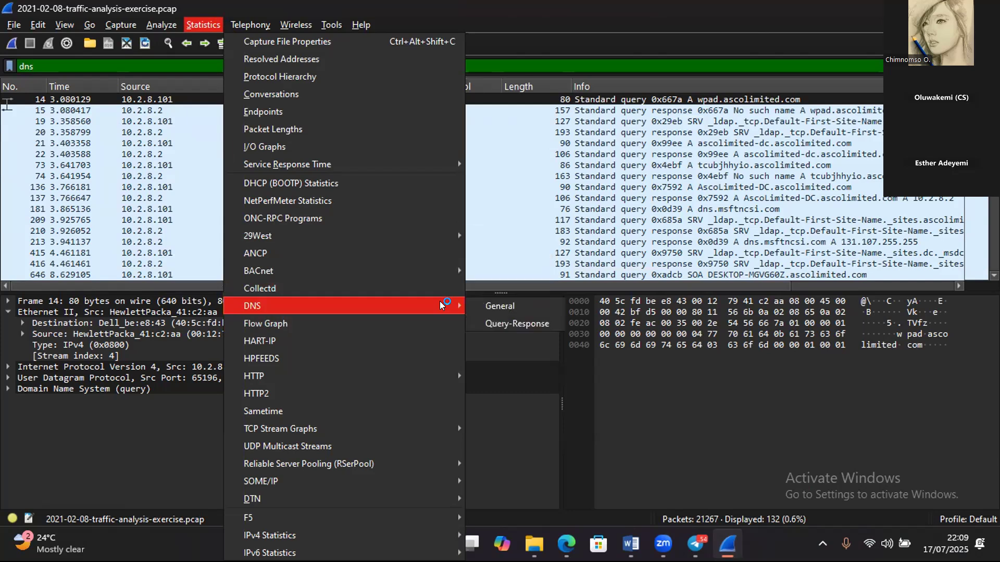
left_click(391, 76)
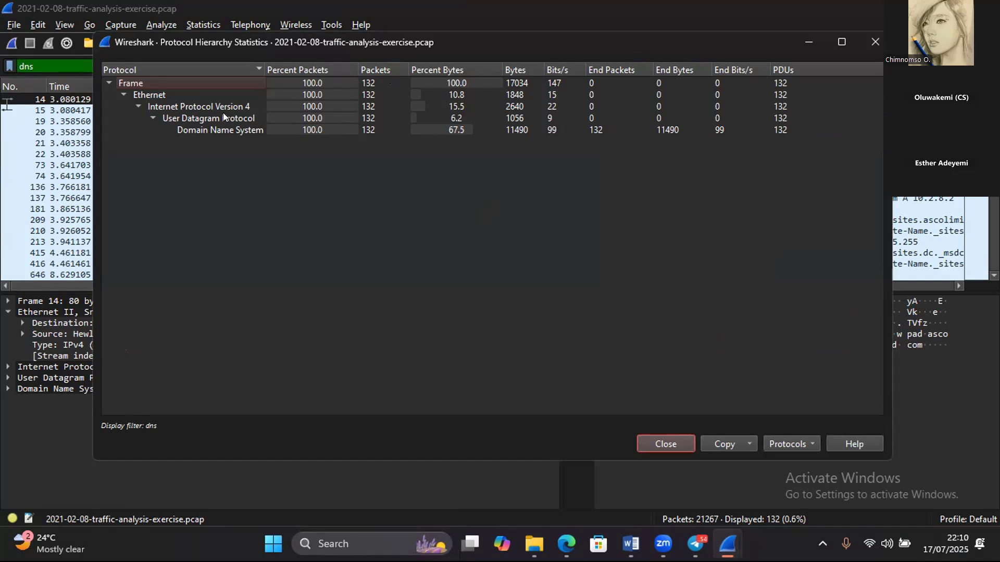
left_click(218, 131)
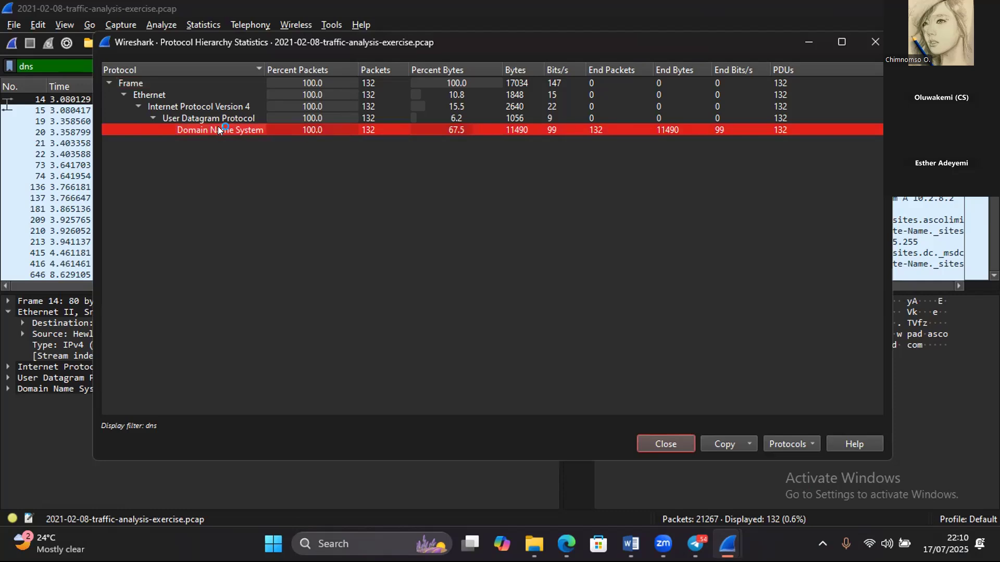
right_click(222, 129)
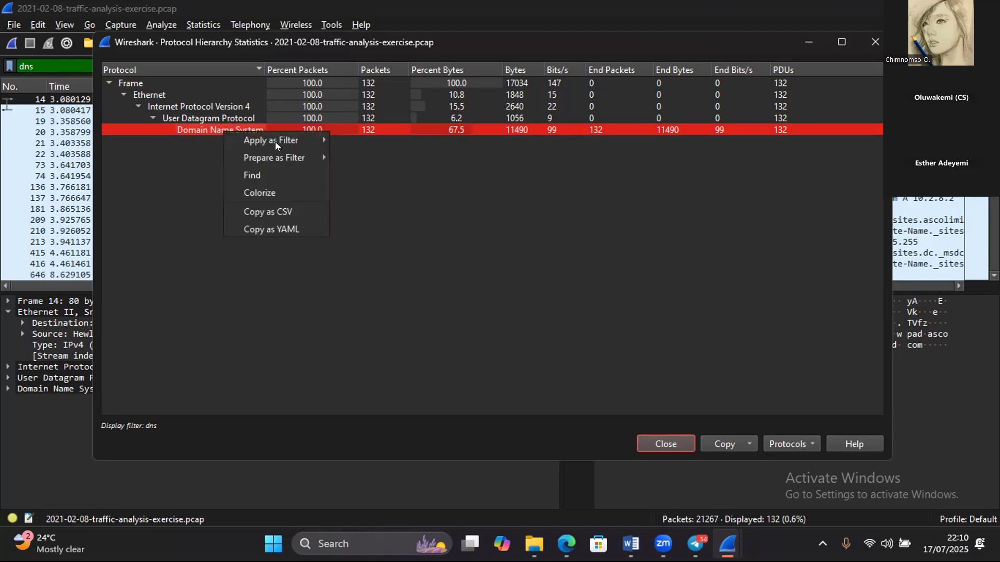
mouse_move(297, 139)
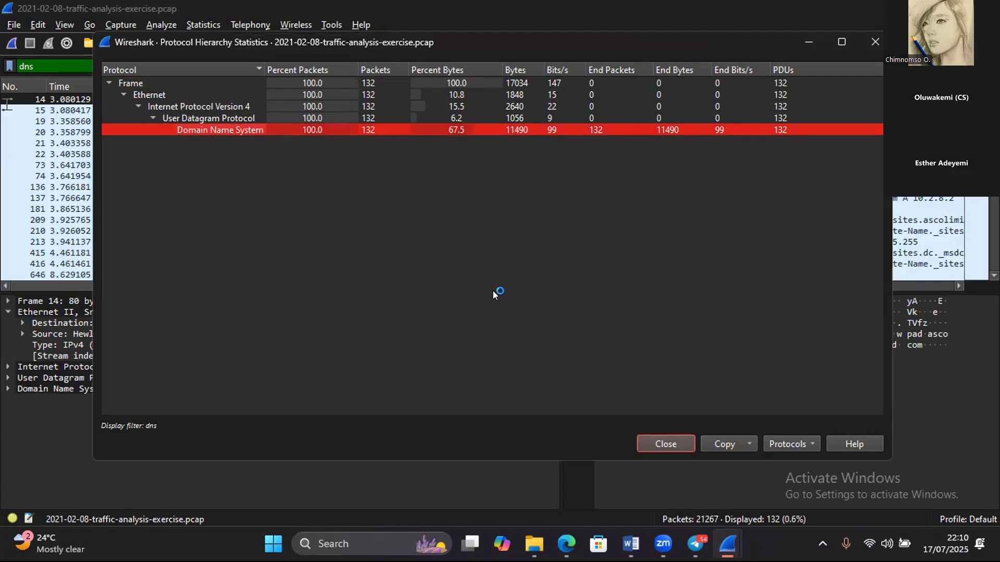
left_click(871, 40)
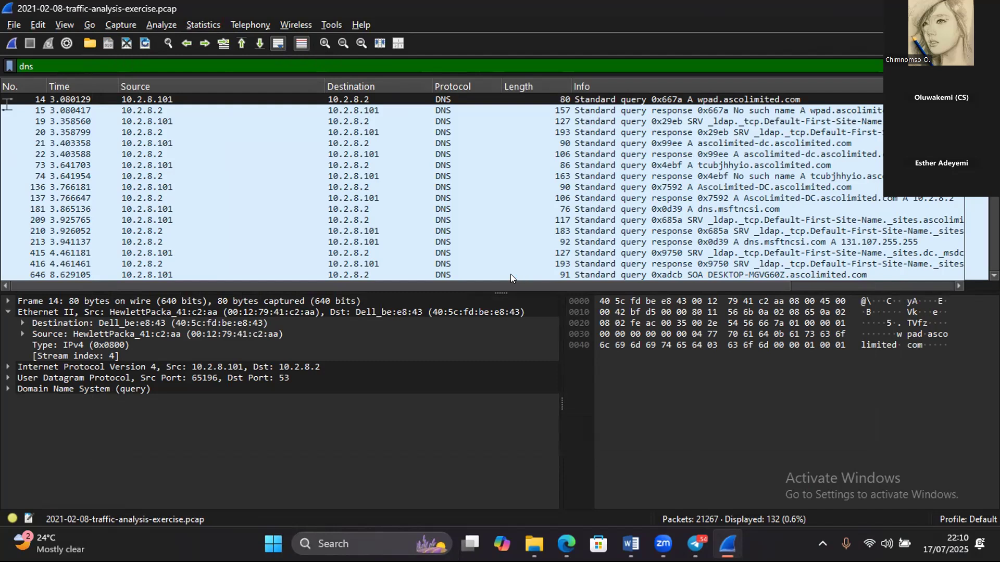
- Expand the Domain Name System section of packet 14 and inspect its wpad.ascolimited.com query record
left_click(83, 390)
double_click(82, 388)
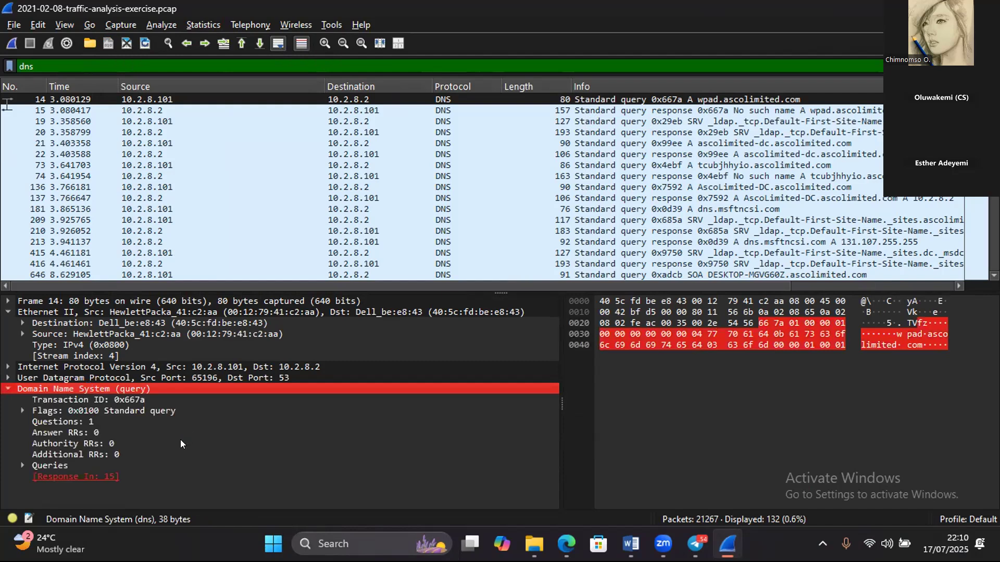
left_click(28, 463)
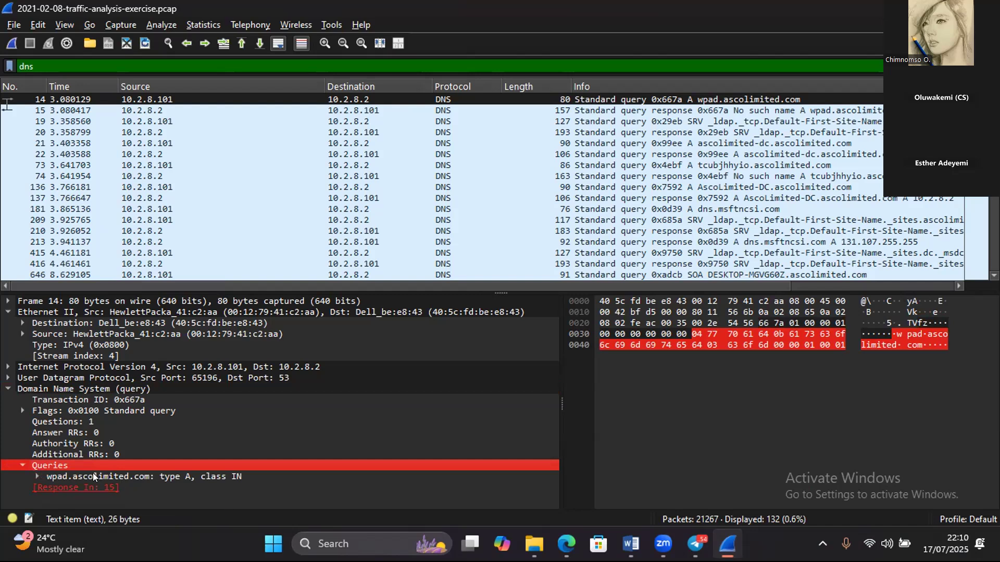
double_click(53, 475)
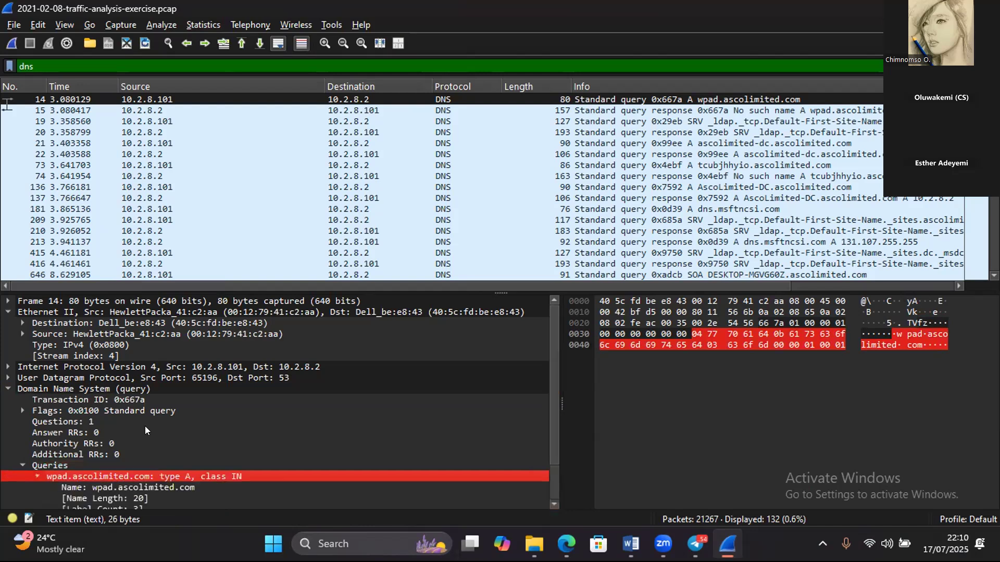
scroll(552, 502, "down", 2)
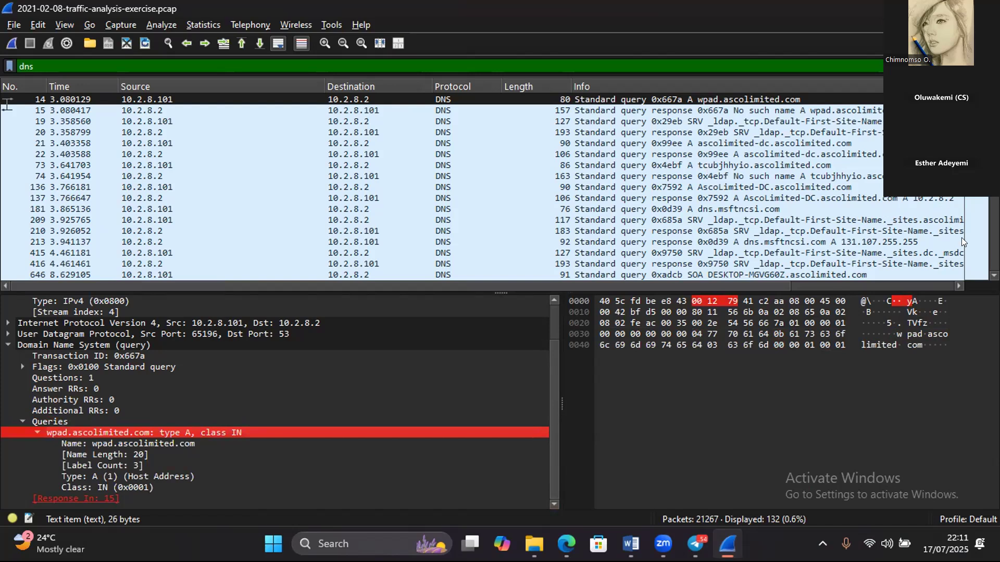
- Inspect the DNS details of packets 137 and 181, and review the queried domains down to packet 1441
left_click(782, 198)
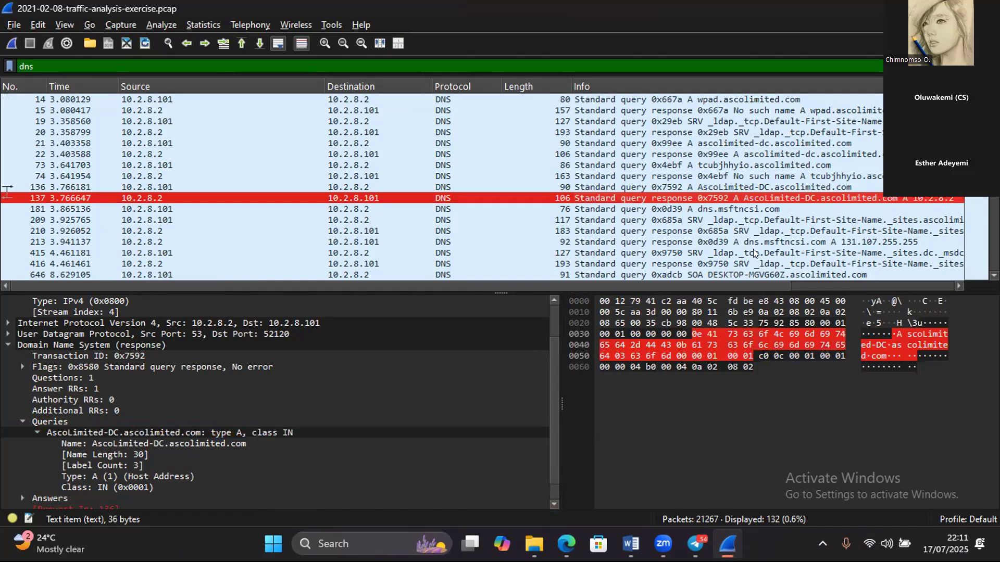
left_click(728, 210)
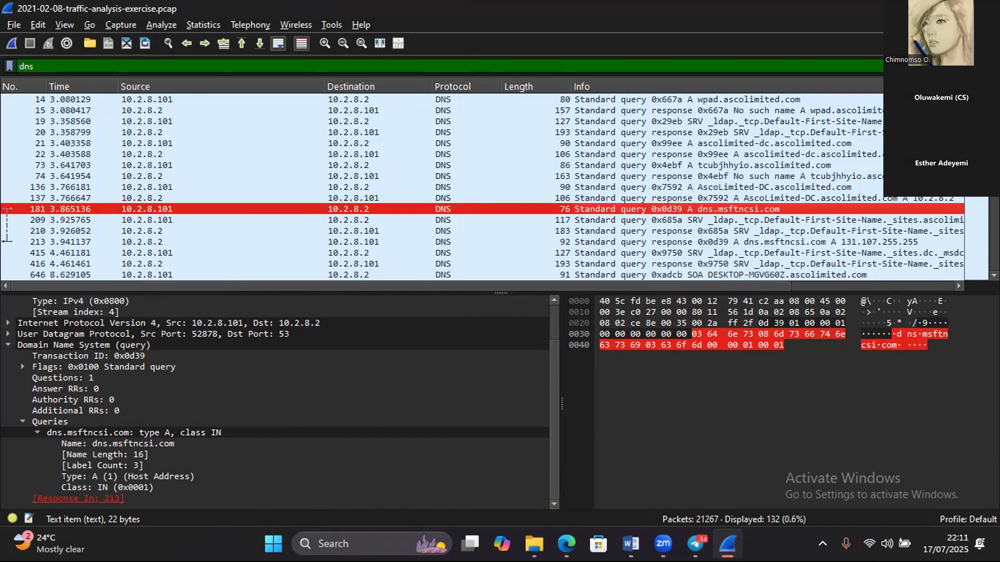
scroll(468, 187, "down", 3)
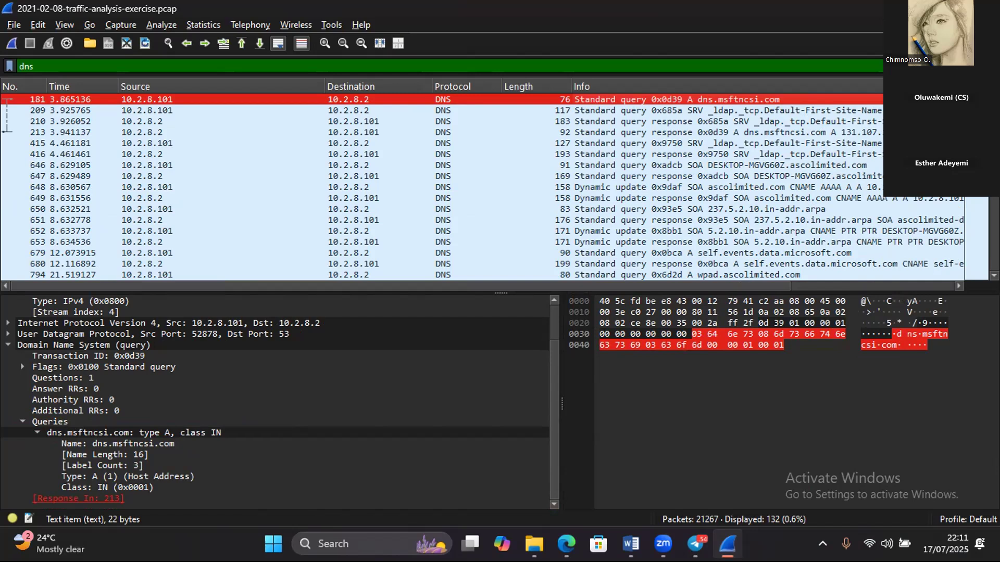
scroll(482, 186, "down", 4)
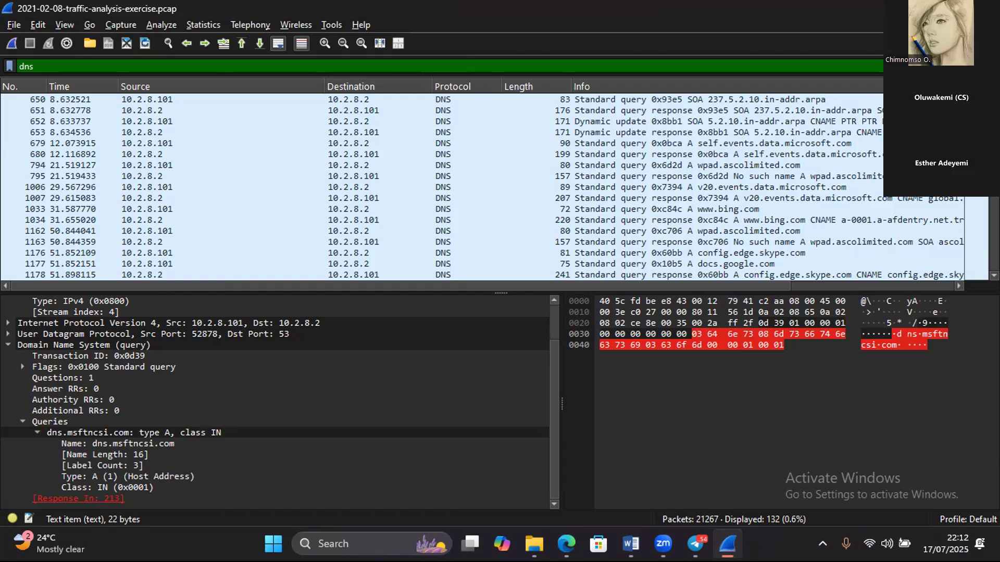
scroll(482, 187, "down", 3)
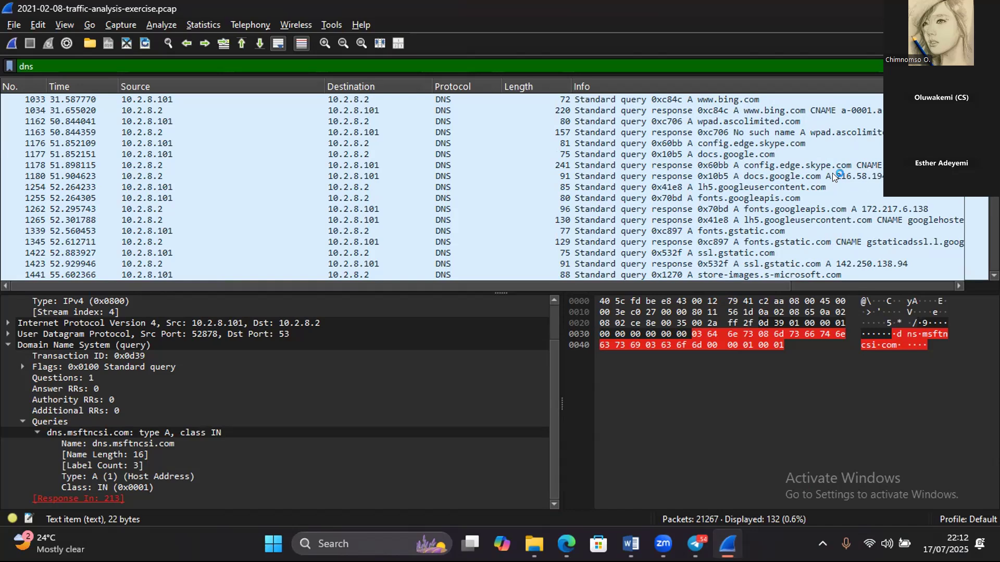
left_click(7, 27)
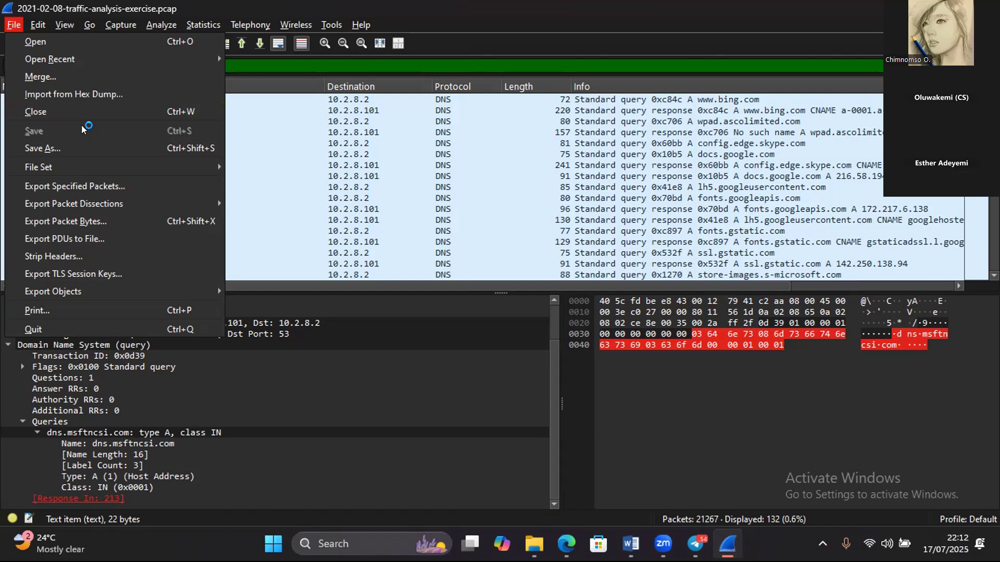
mouse_move(133, 281)
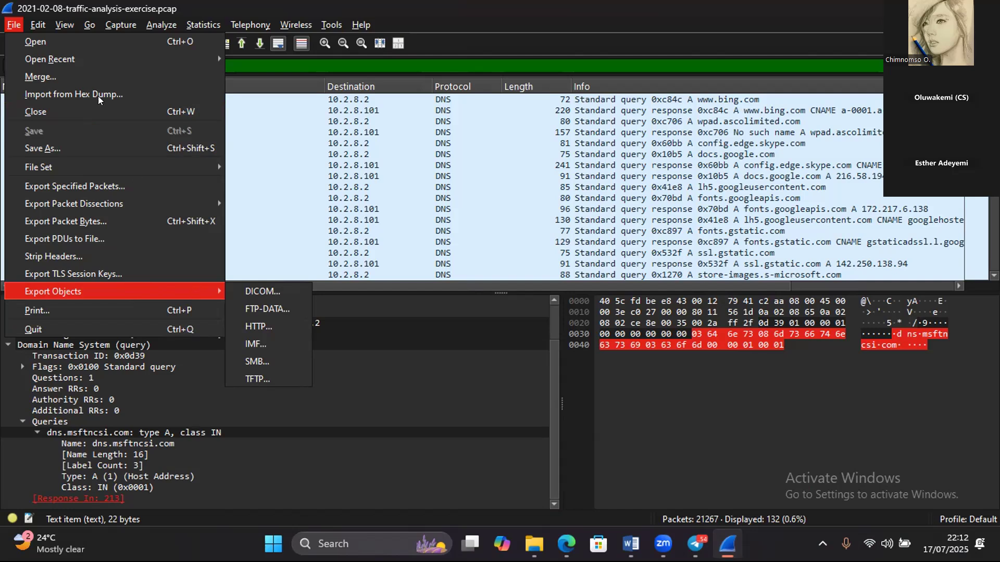
mouse_move(39, 25)
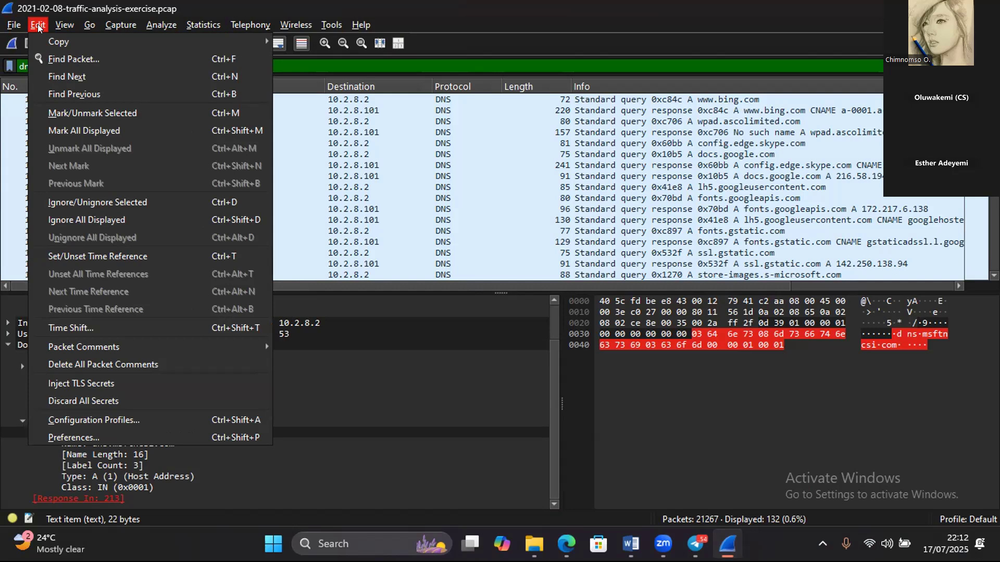
- Review the DNS packets from the ssl.gstatic.com query onwards and select the tonmatdoanminh.com query in packet 2305
left_click(506, 252)
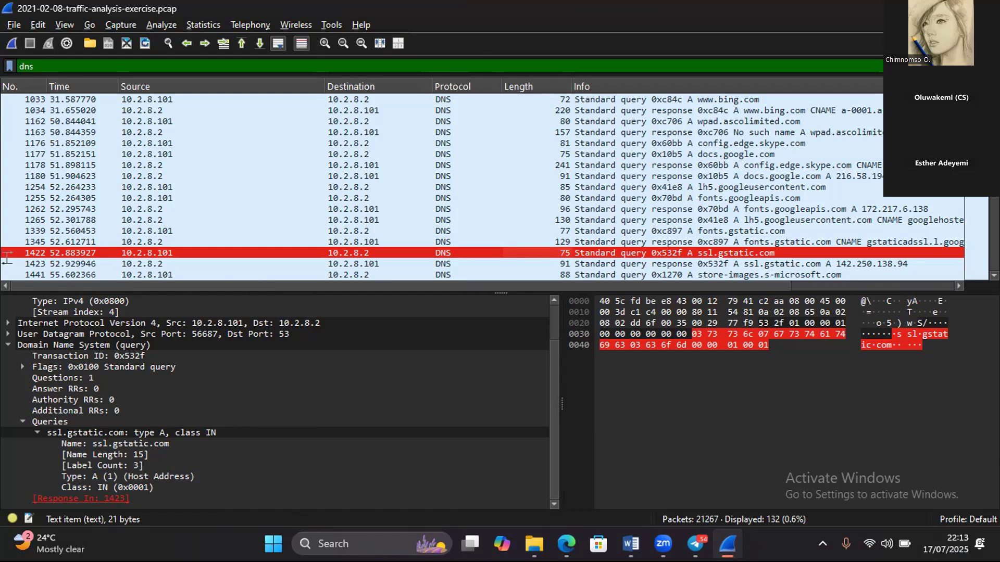
scroll(482, 188, "down", 3)
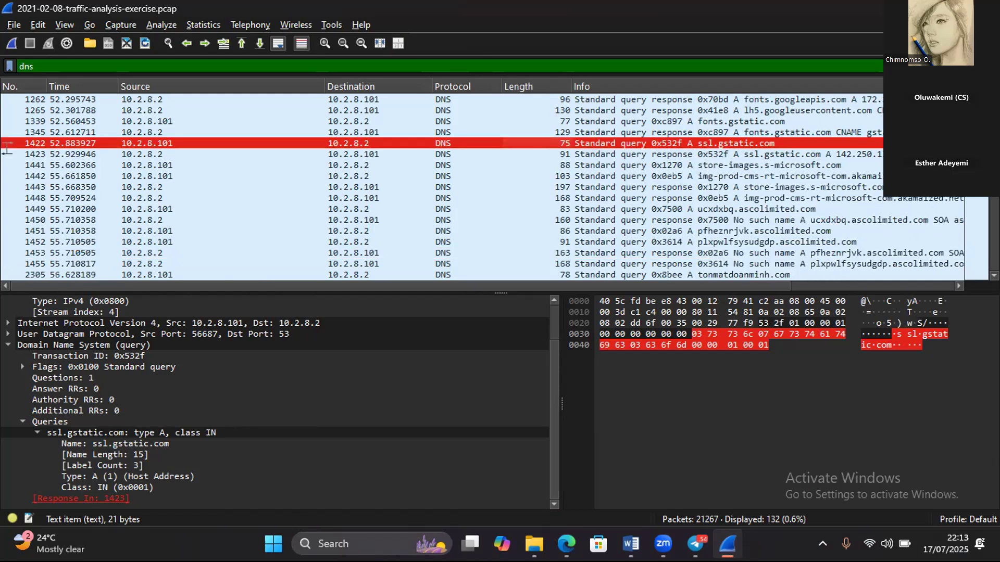
scroll(7, 149, "down", 3)
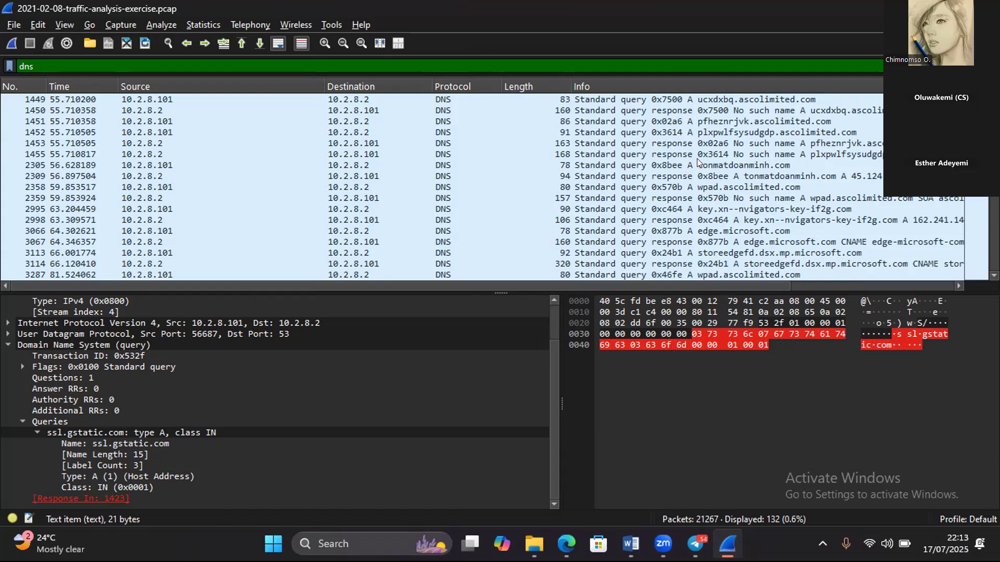
left_click(731, 165)
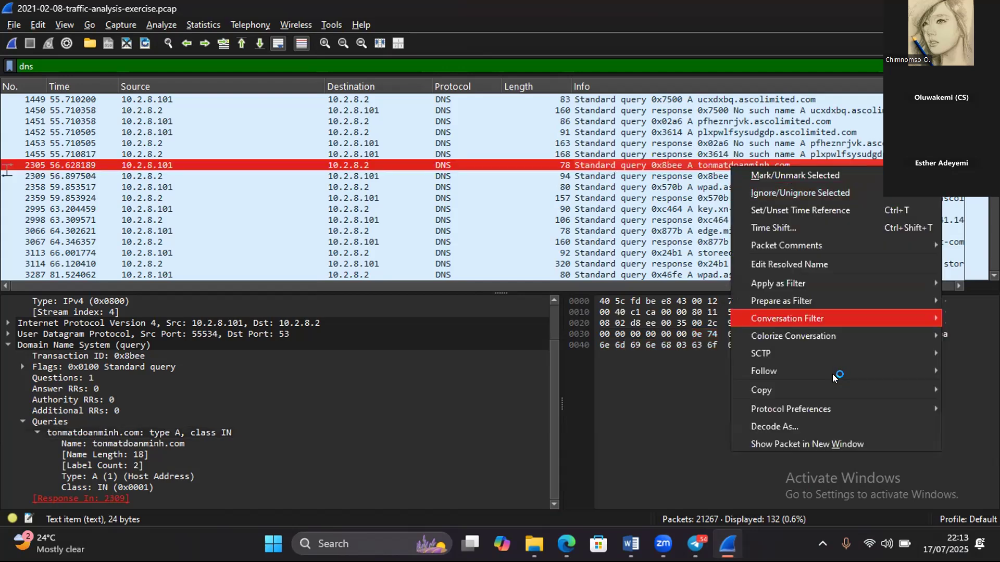
mouse_move(824, 391)
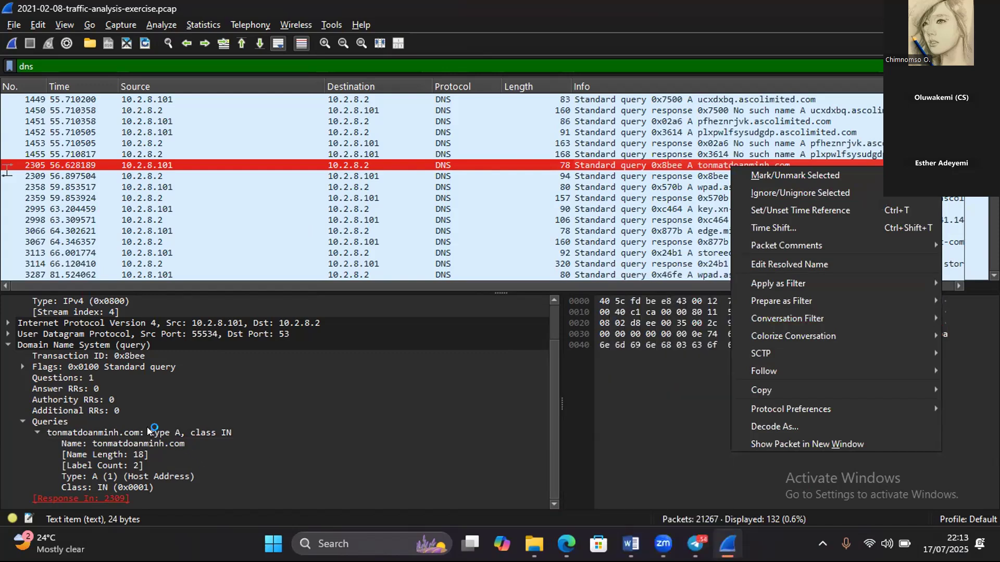
- Apply the tonmatdoanminh.com query record of packet 2305 as the selected display filter
left_click(195, 430)
right_click(194, 430)
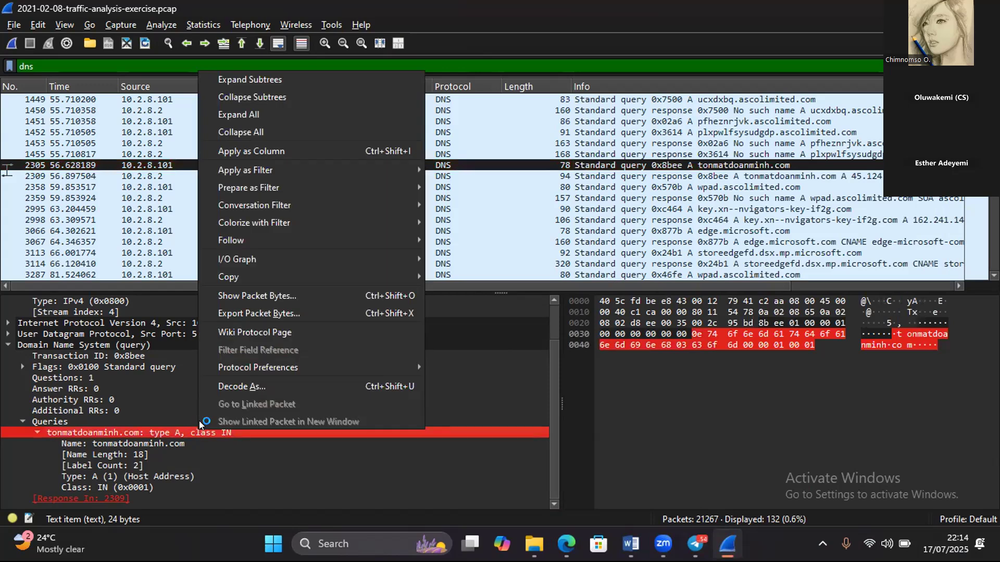
left_click(167, 446)
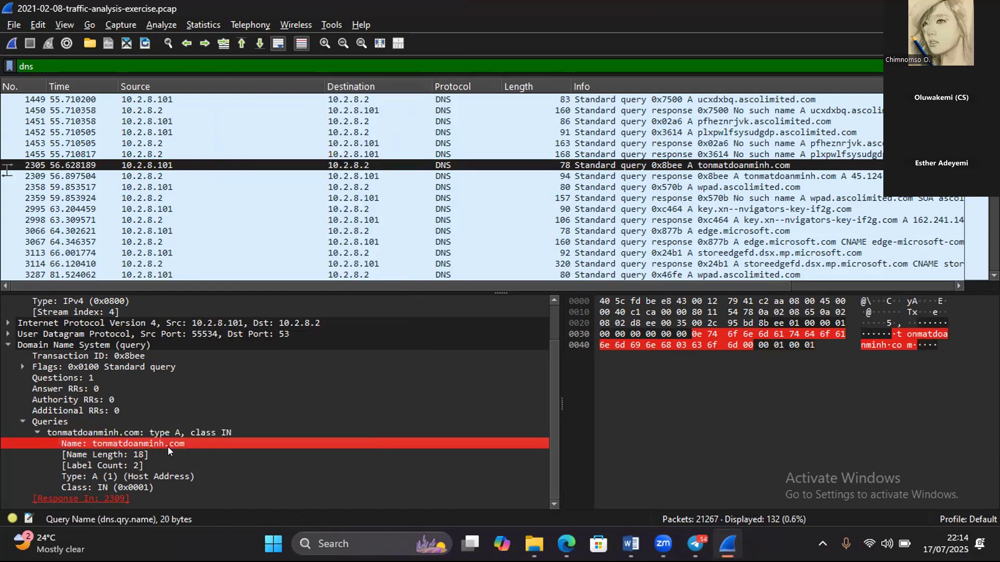
left_click(203, 433)
right_click(204, 431)
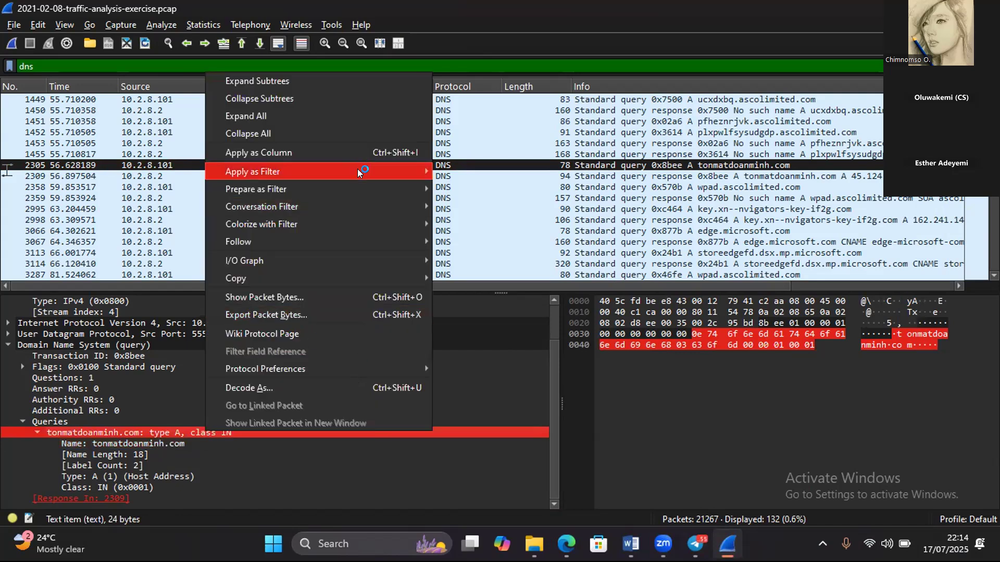
mouse_move(358, 170)
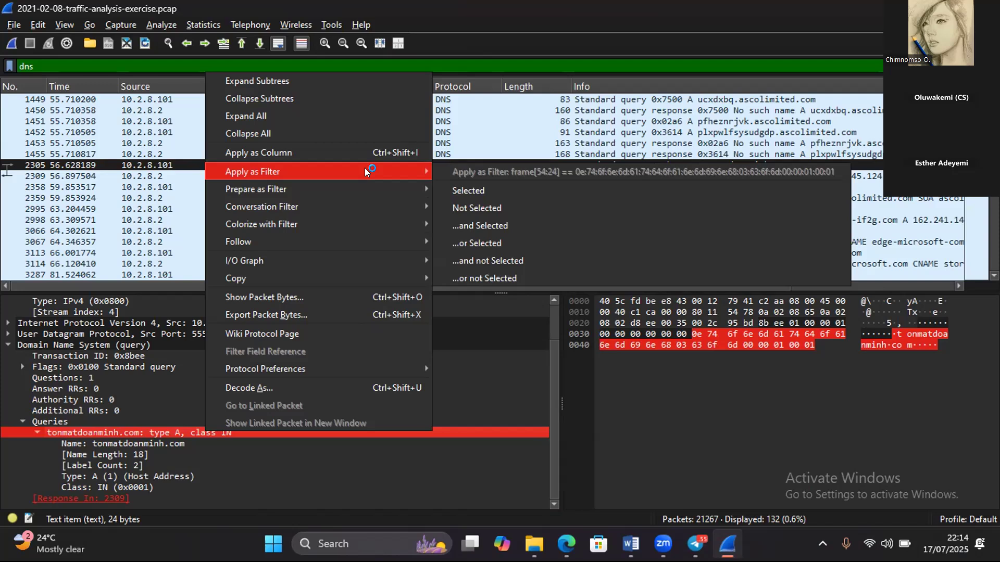
left_click(468, 192)
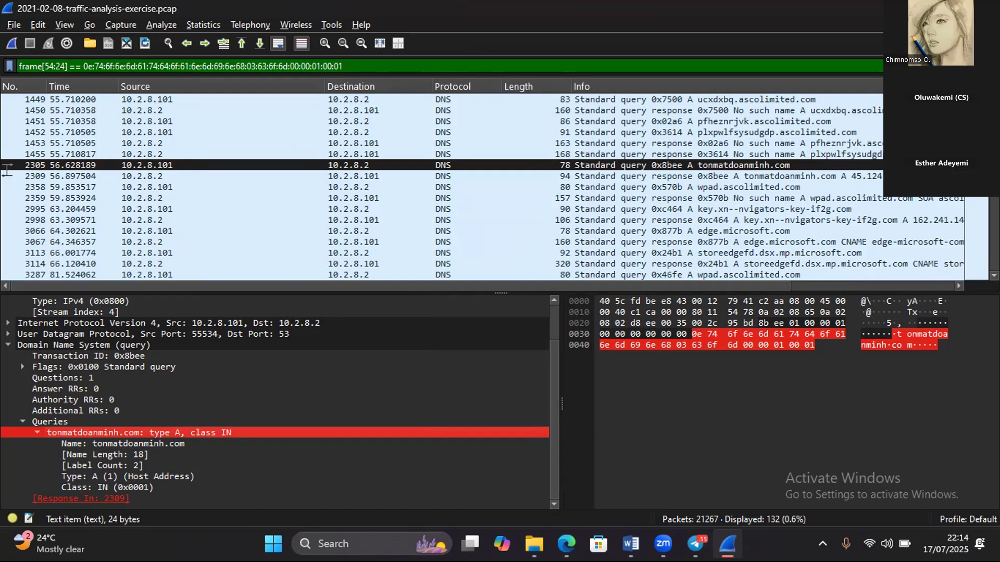
left_click(343, 67)
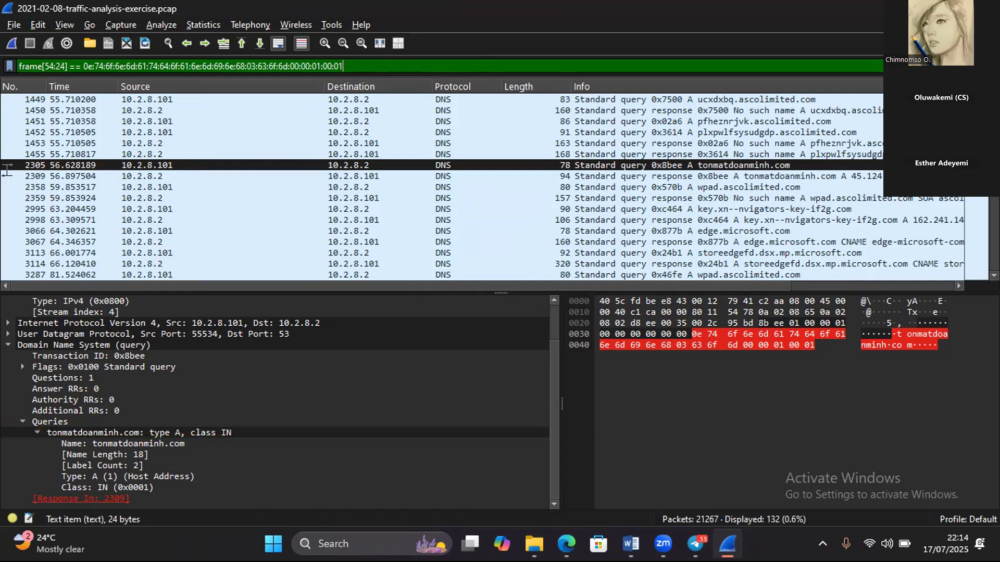
- Copy the value of the tonmatdoanminh.com query record from the details of packet 2305
left_click(141, 431)
right_click(141, 433)
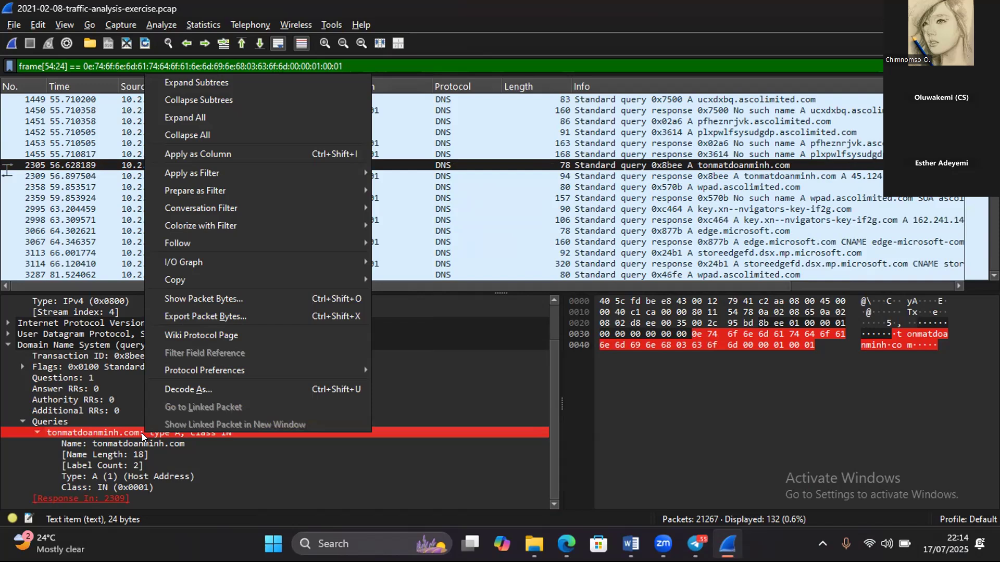
mouse_move(234, 285)
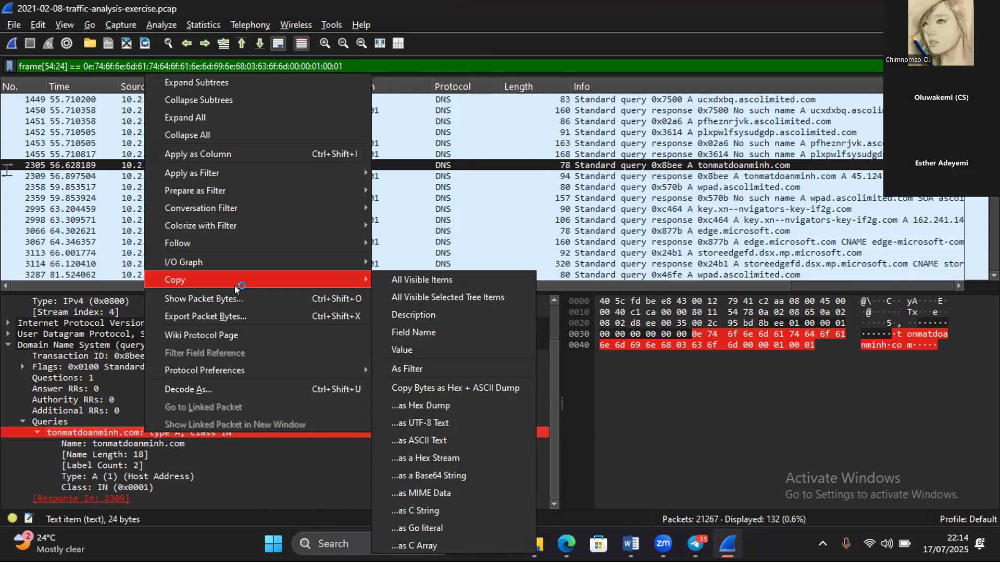
left_click(401, 350)
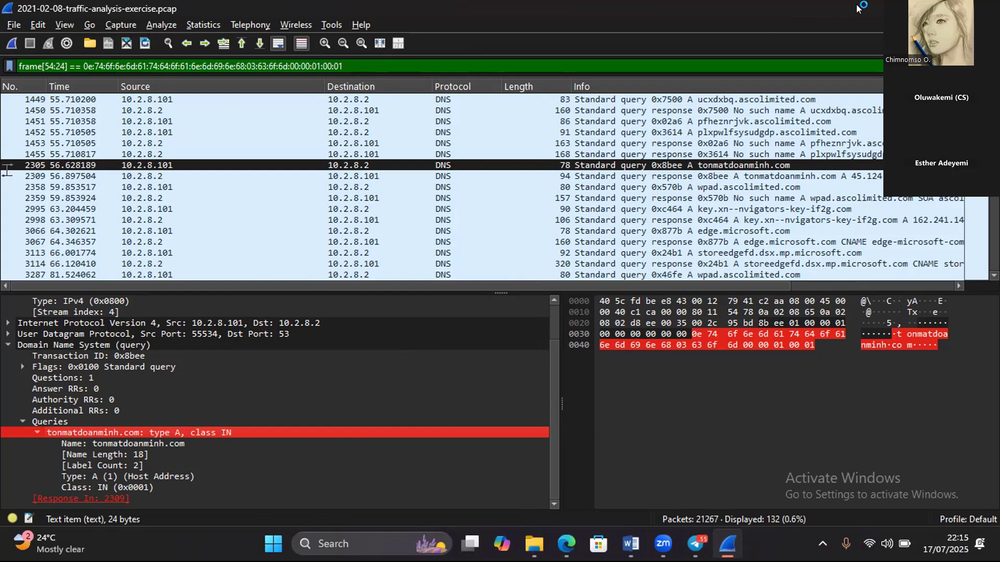
- Minimize the capture, switch to Microsoft Edge, search for virustotal and open the VirusTotal site's URL scan page
left_click(925, 8)
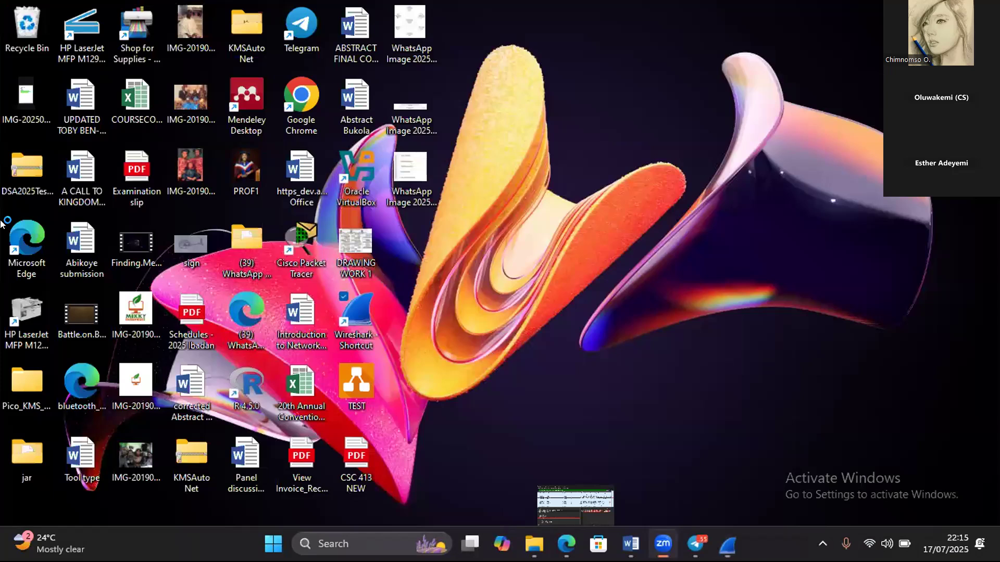
double_click(29, 241)
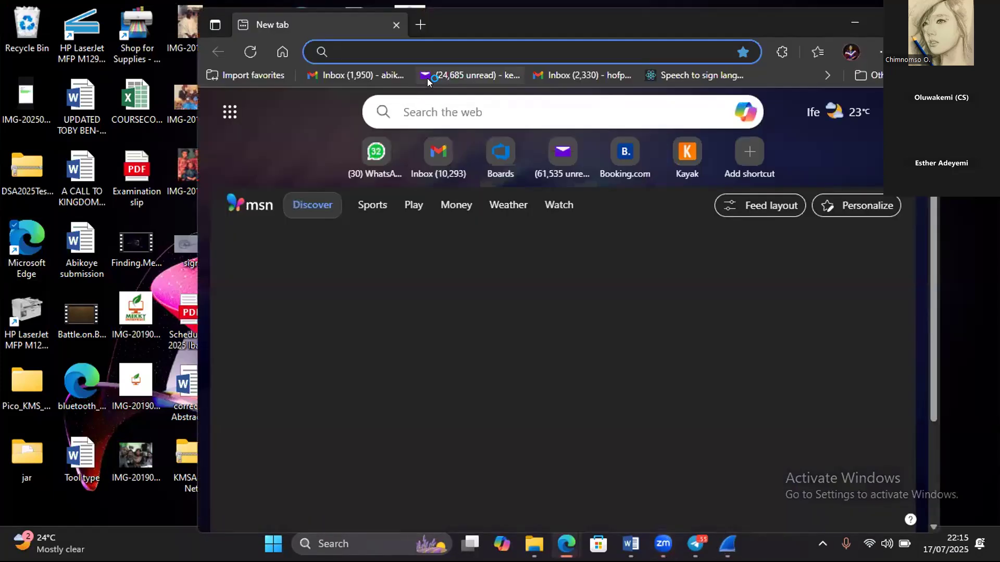
type("virtualbox.org")
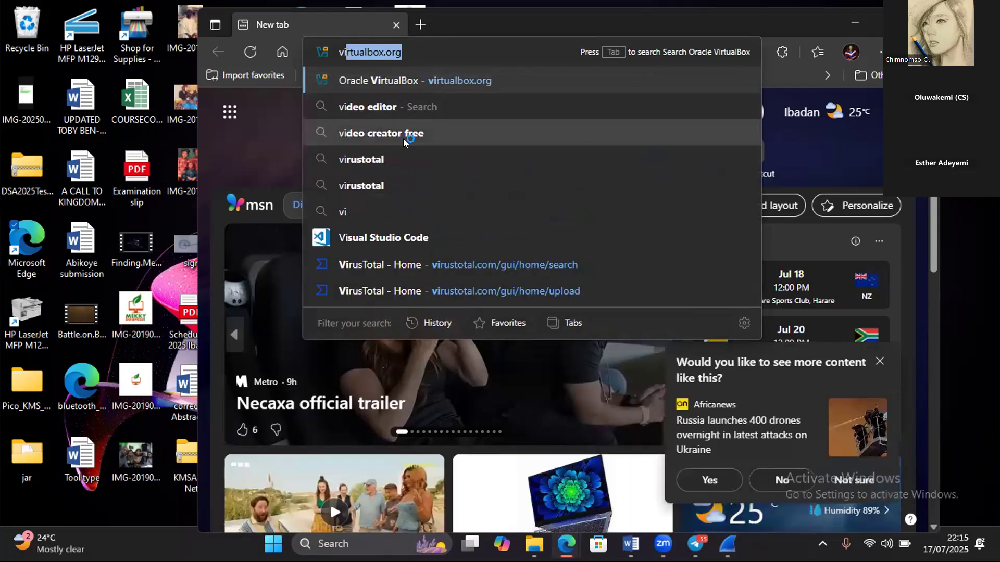
left_click(394, 161)
left_click(394, 160)
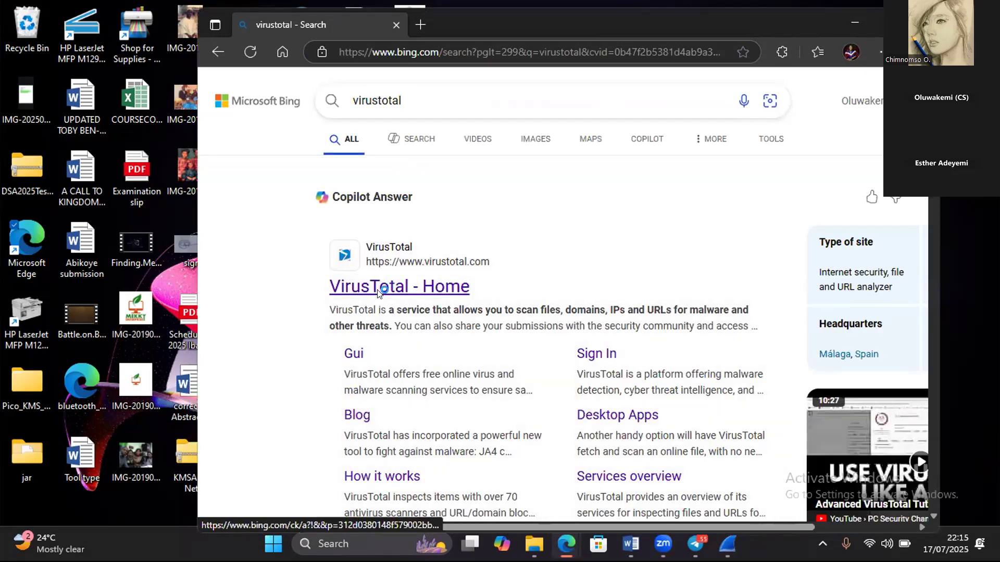
left_click(379, 296)
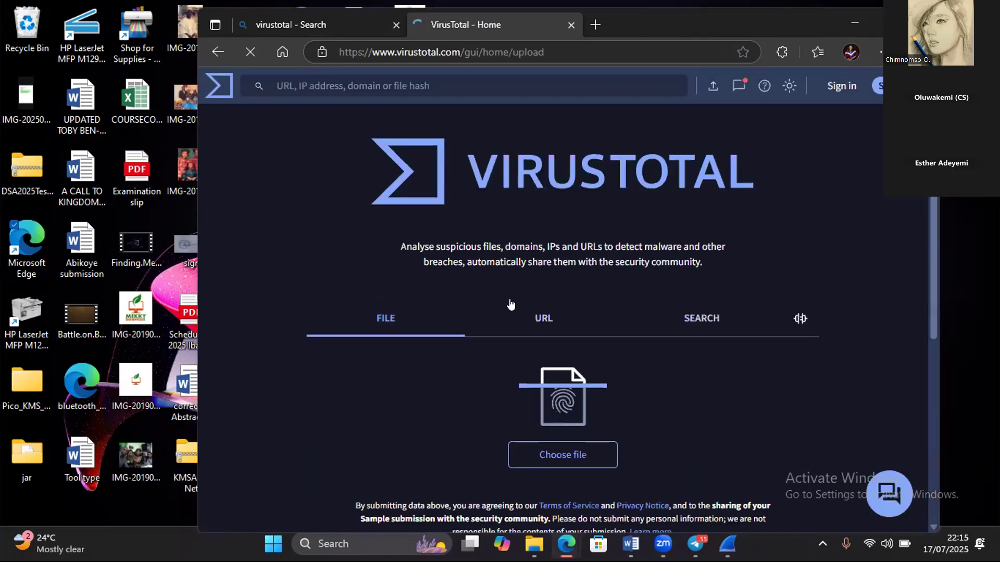
left_click(536, 321)
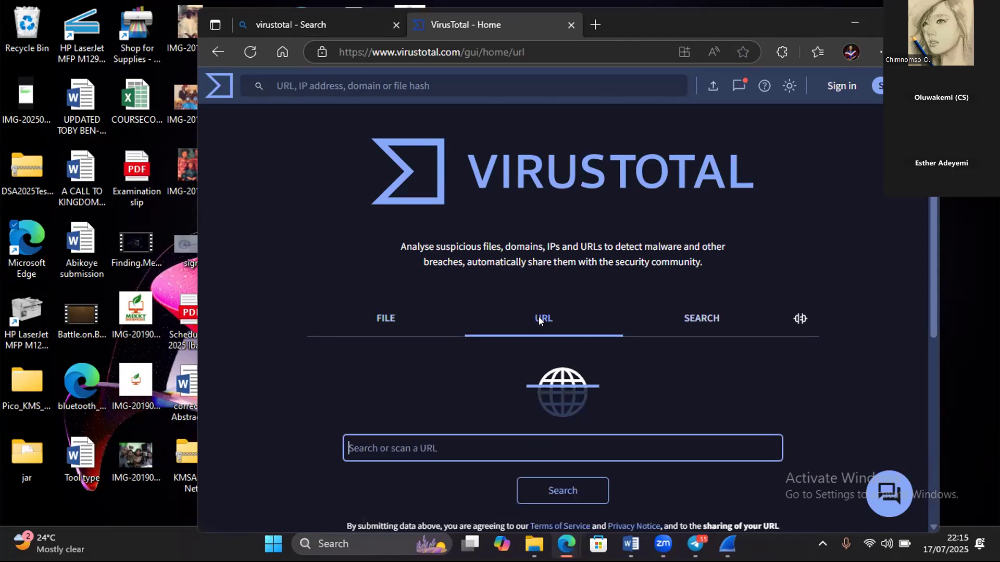
- Paste the copied query value, trim it to tonmatdoanminh.com and run the URL search
key("ctrl+v")
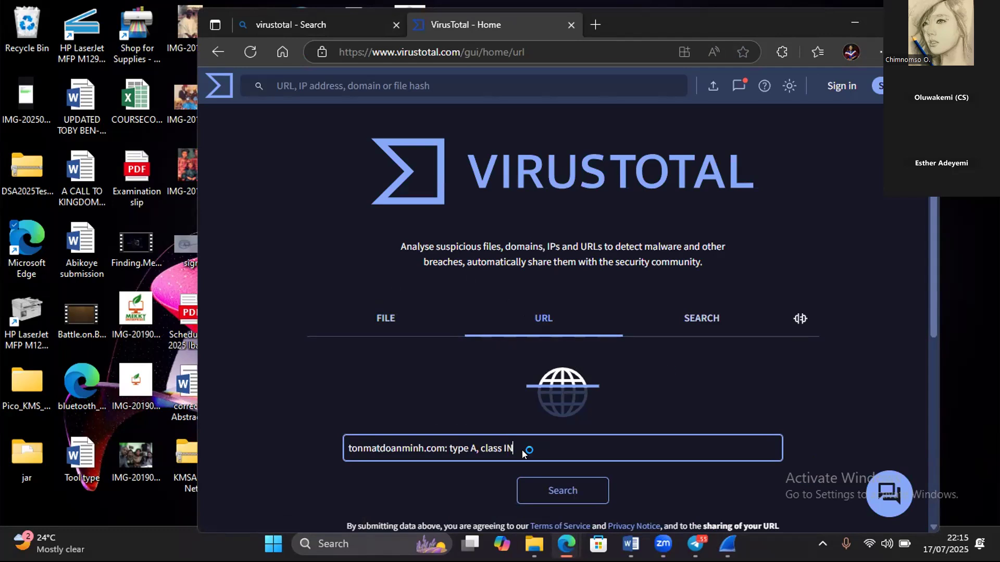
key("BackSpace")
key("BackSpace")
key("BackSpace")
key("BackSpace")
key("BackSpace")
key("BackSpace")
key("BackSpace")
key("BackSpace")
key("BackSpace")
key("BackSpace")
key("BackSpace")
key("BackSpace")
key("BackSpace")
key("BackSpace")
key("BackSpace")
key("BackSpace")
key("BackSpace")
key("BackSpace")
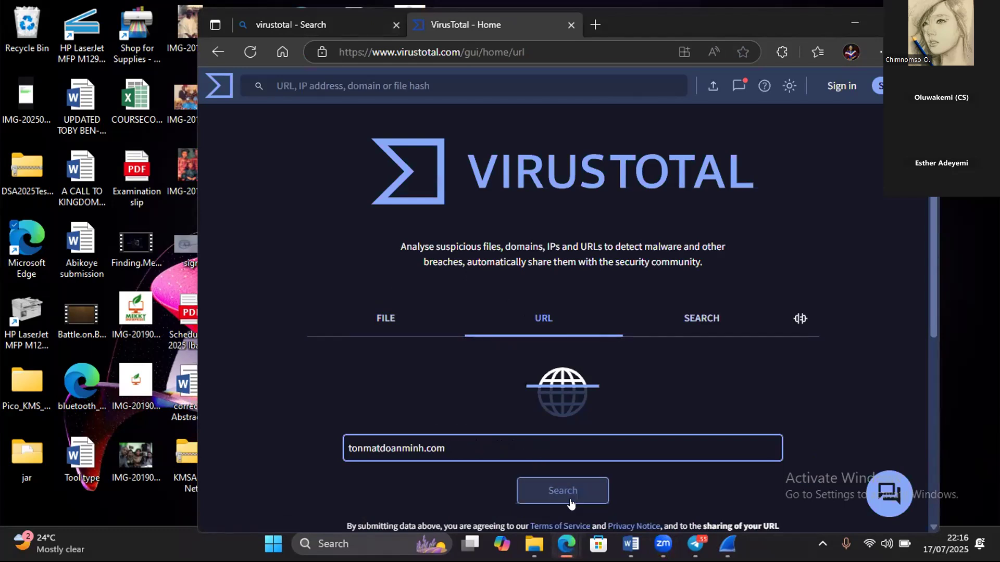
left_click(567, 494)
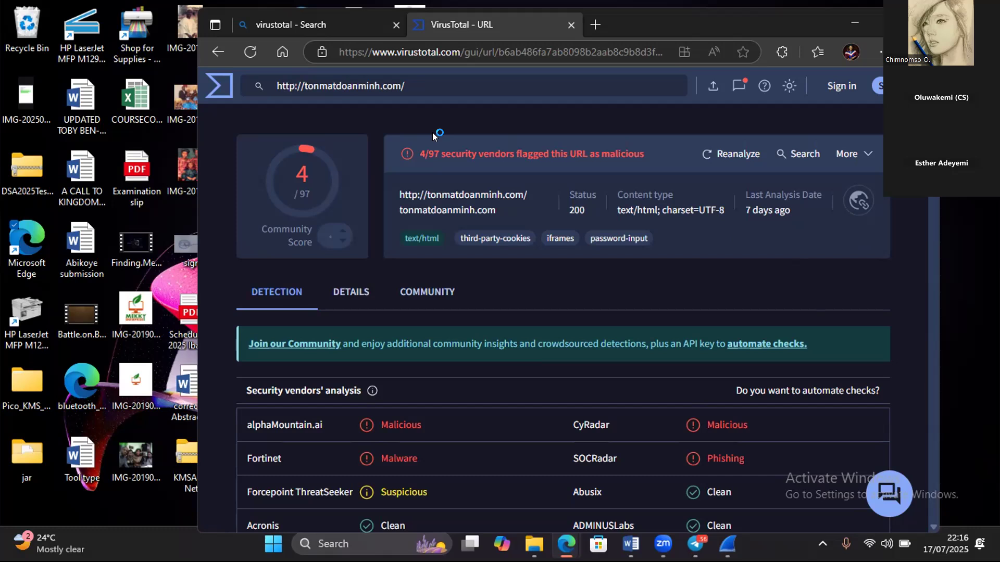
- Examine the vendor verdicts and the categories, history and HTTP response details for tonmatdoanminh.com
left_click(979, 243)
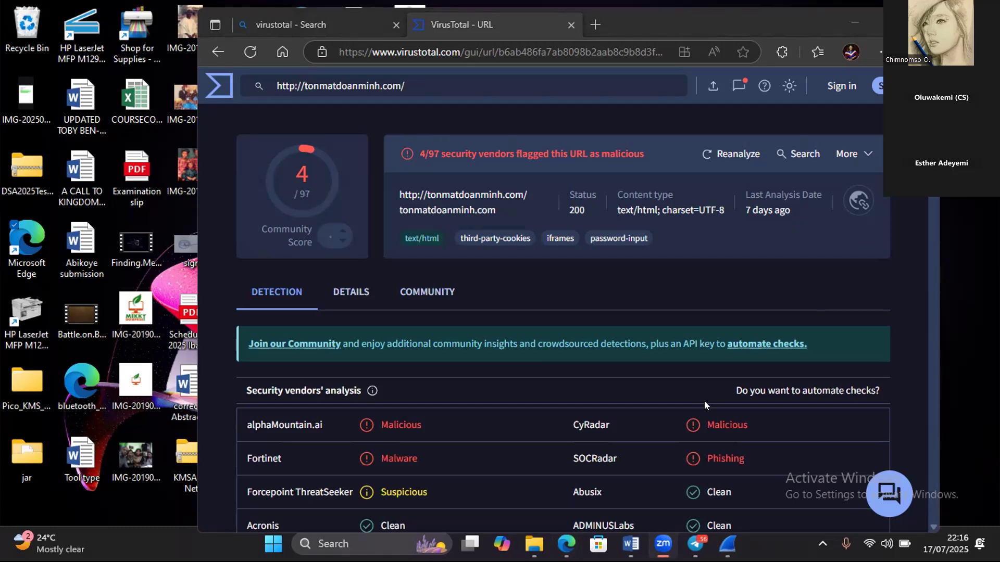
left_click(351, 291)
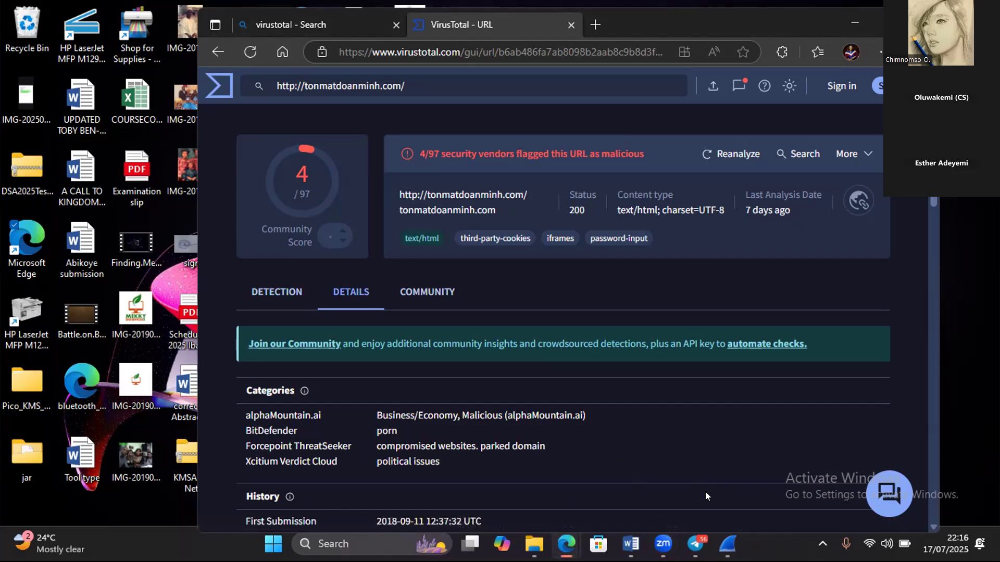
scroll(706, 492, "down", 3)
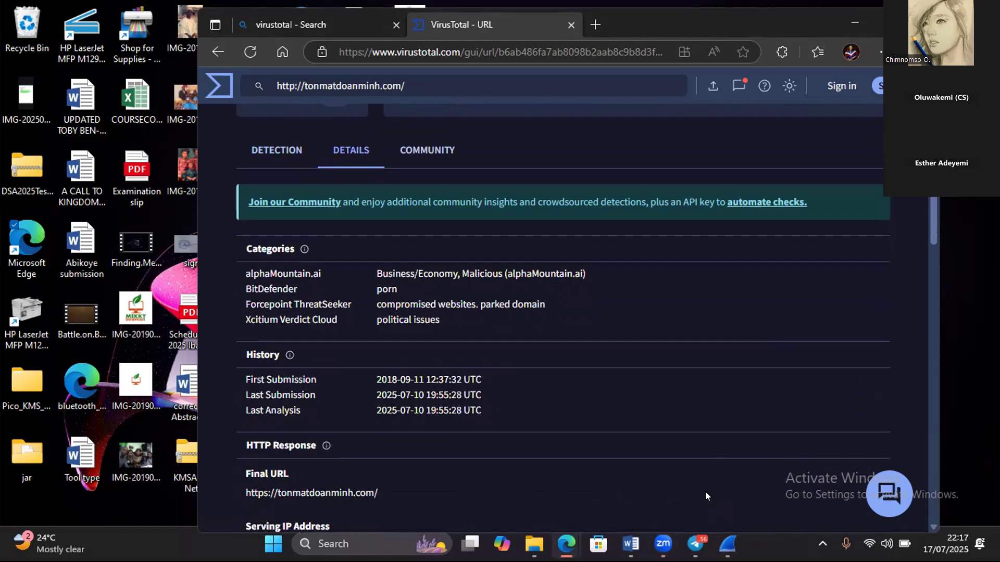
scroll(706, 491, "down", 4)
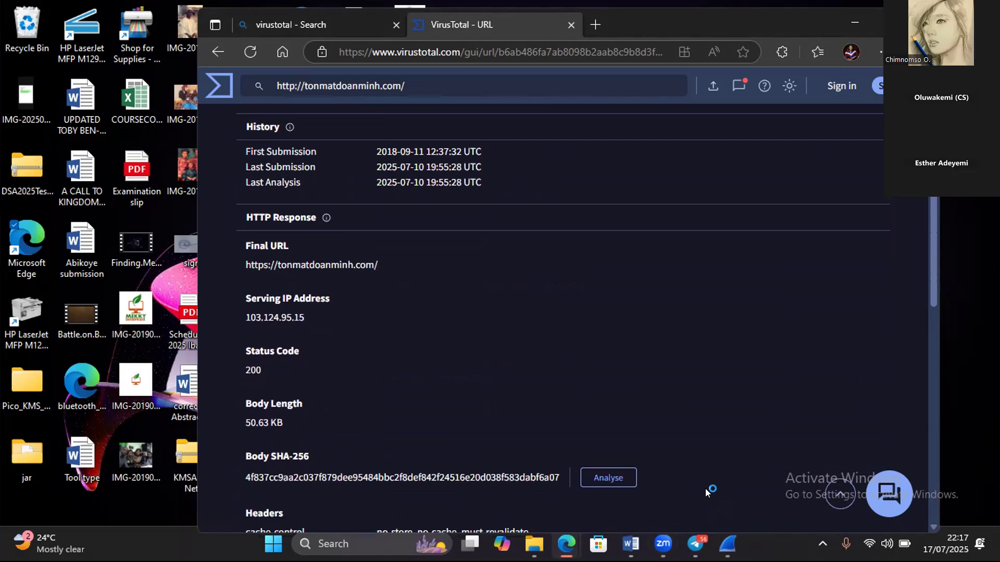
scroll(707, 492, "down", 2)
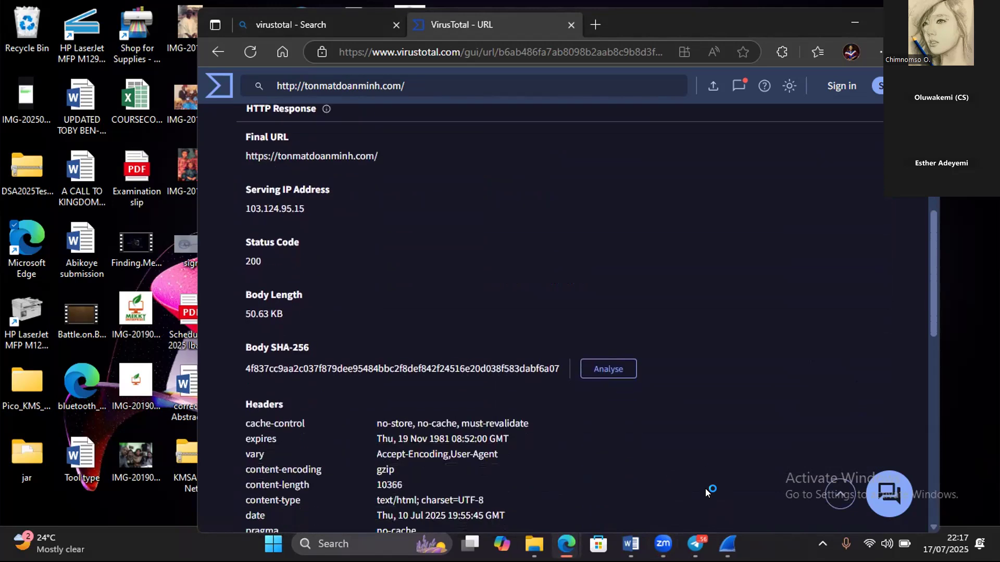
scroll(705, 492, "up", 5)
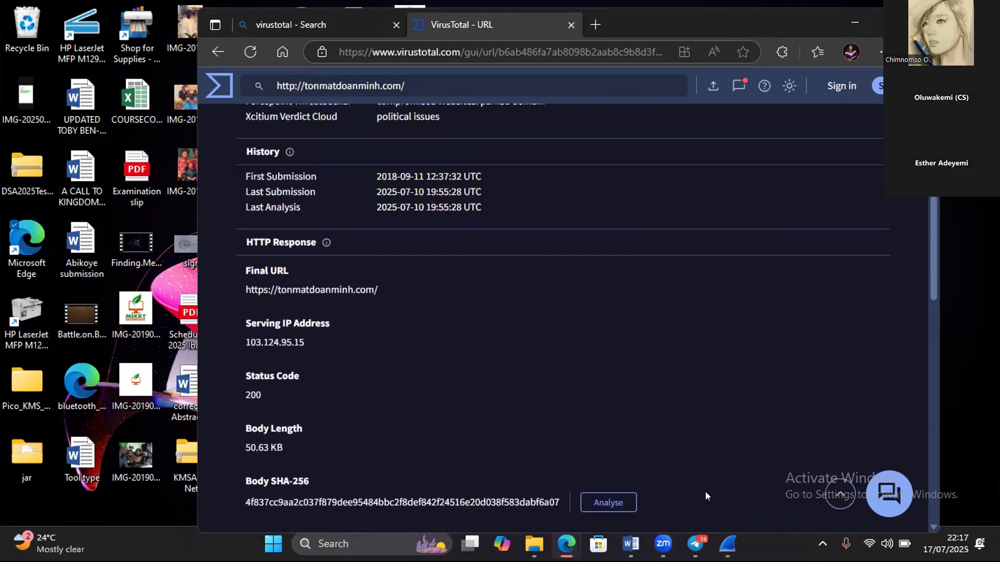
scroll(705, 492, "up", 1)
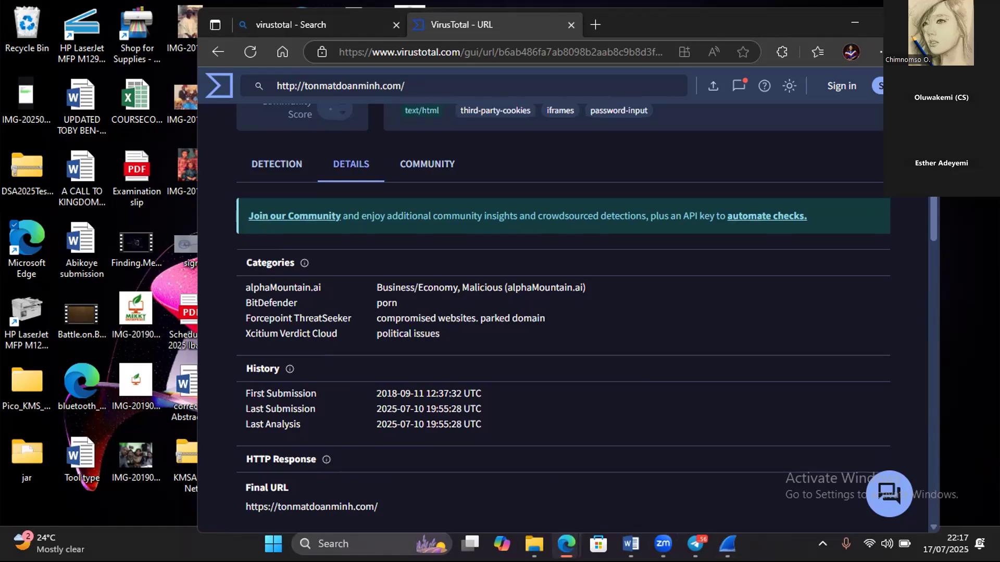
scroll(562, 328, "up", 2)
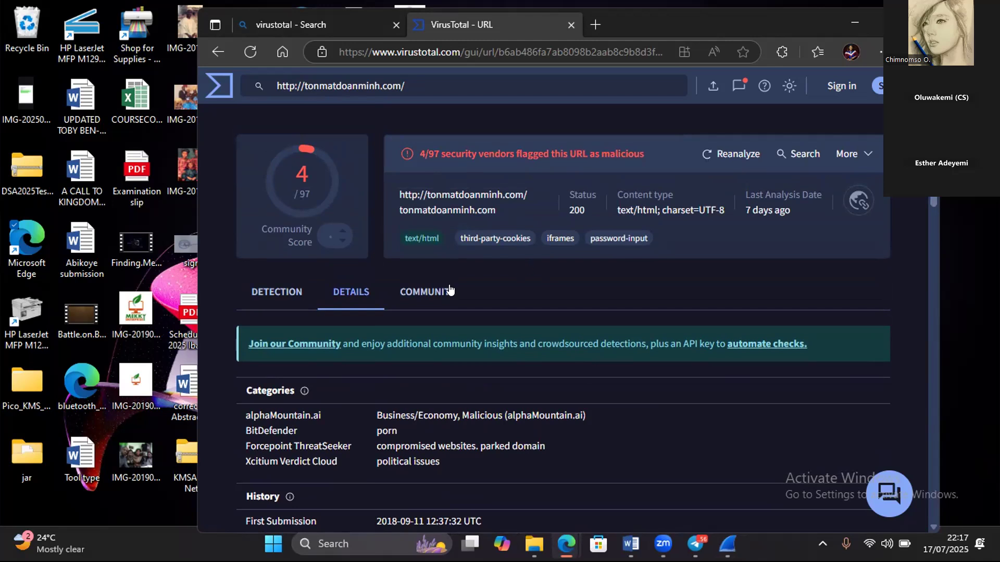
- Check the community comments on the tonmatdoanminh.com report and return to its detection results
left_click(440, 292)
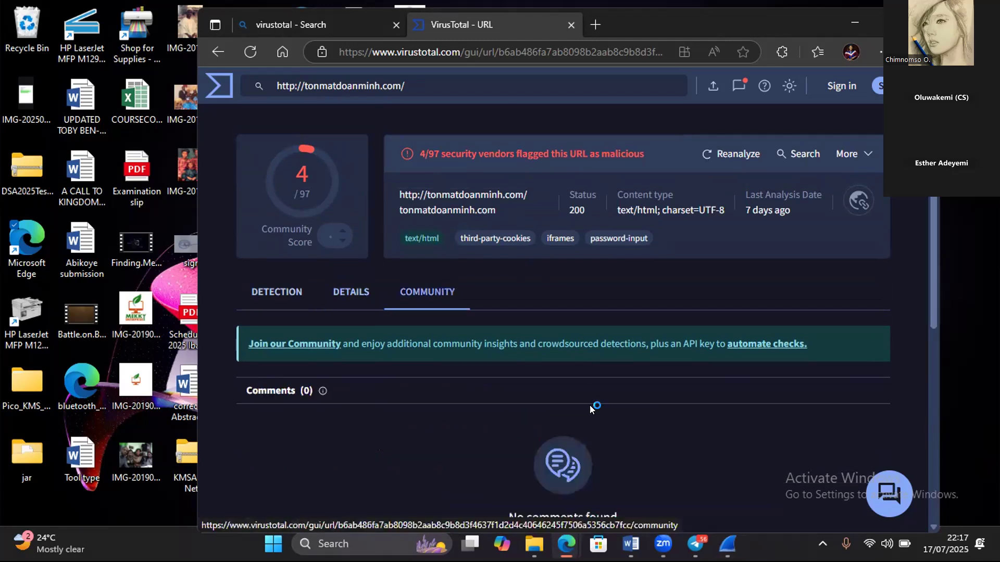
scroll(591, 415, "down", 2)
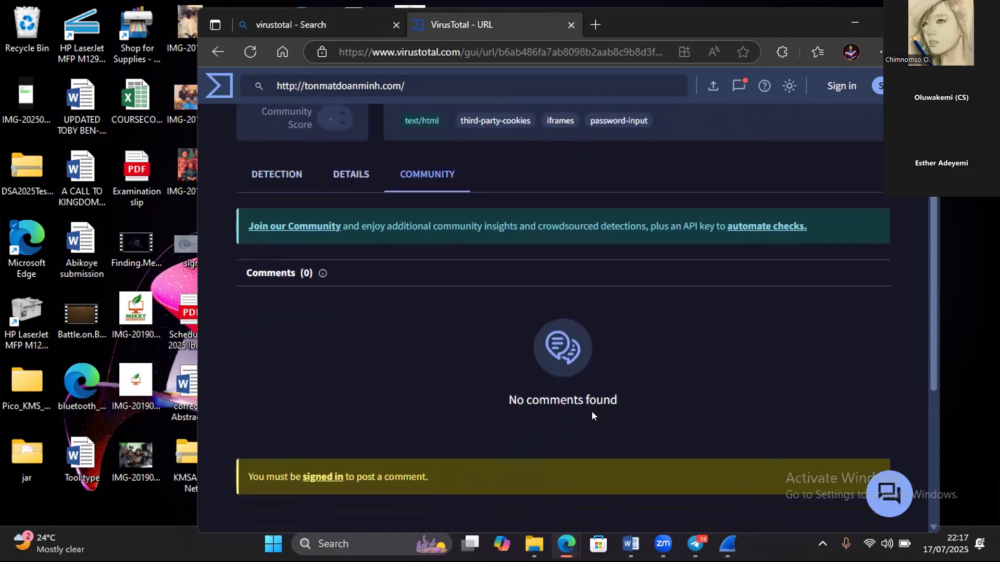
scroll(592, 416, "down", 2)
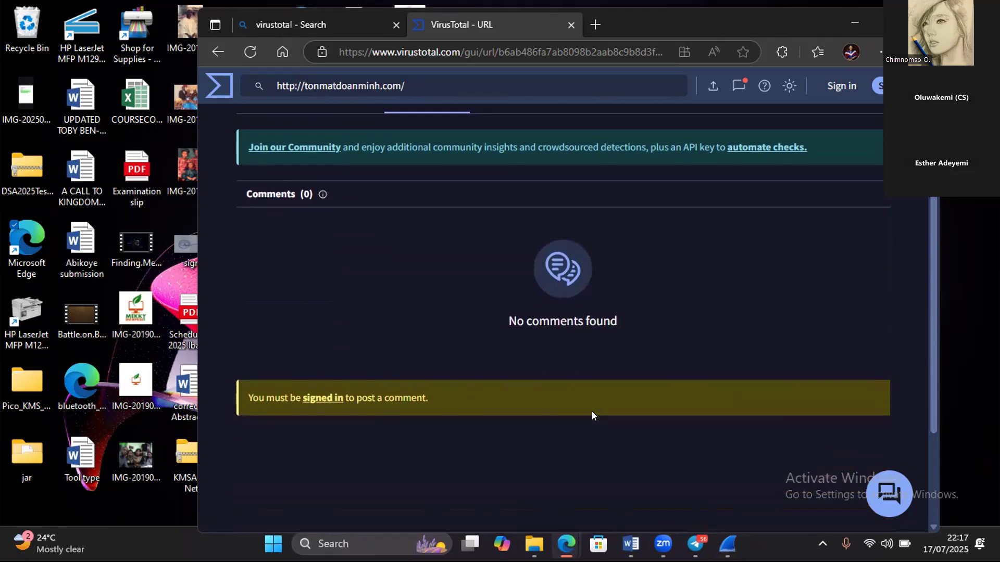
scroll(591, 412, "up", 3)
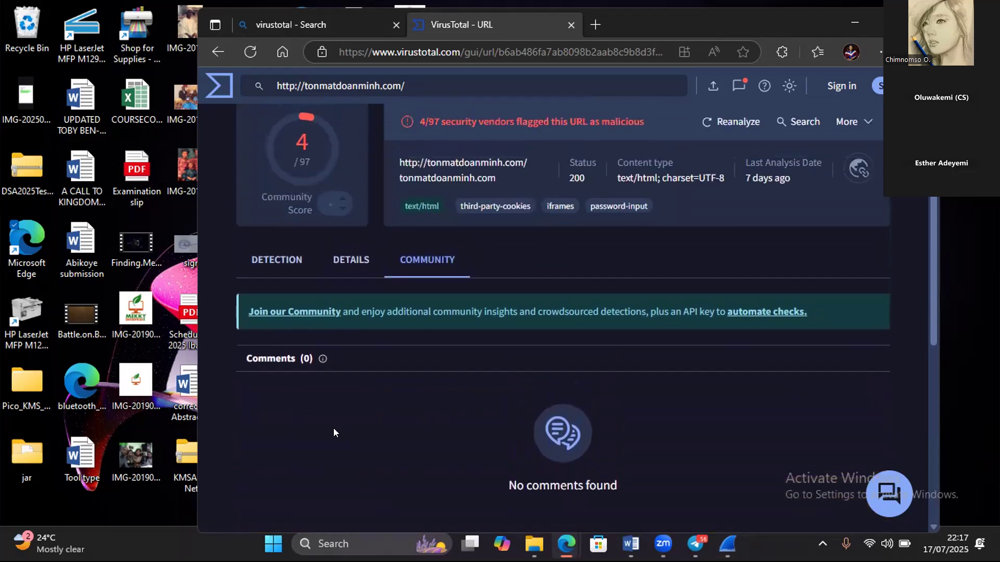
left_click(255, 268)
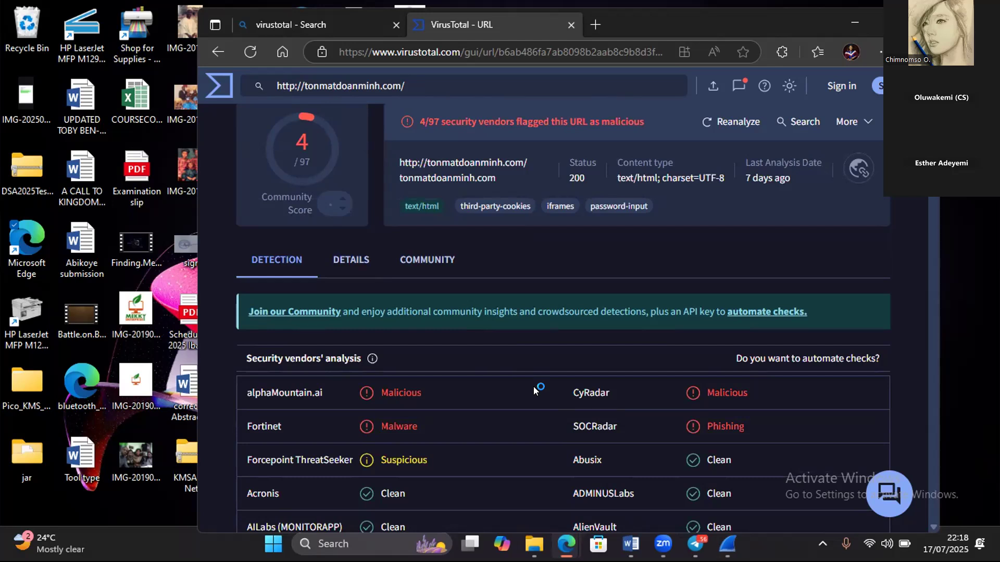
left_click(976, 200)
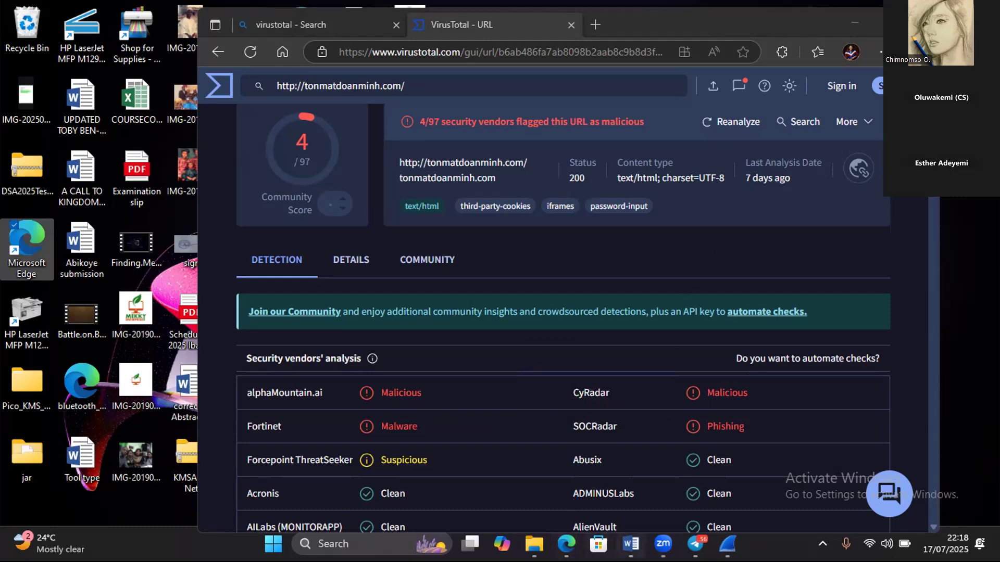
- Switch to the Wirespark assignment document in Word and review the suspicious-domain answers under question 9
mouse_move(631, 544)
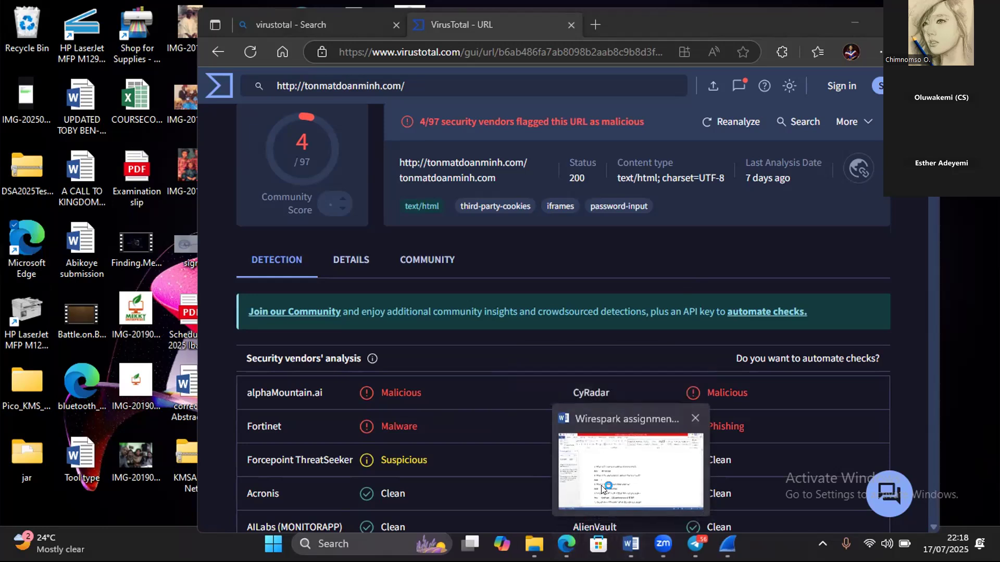
left_click(698, 414)
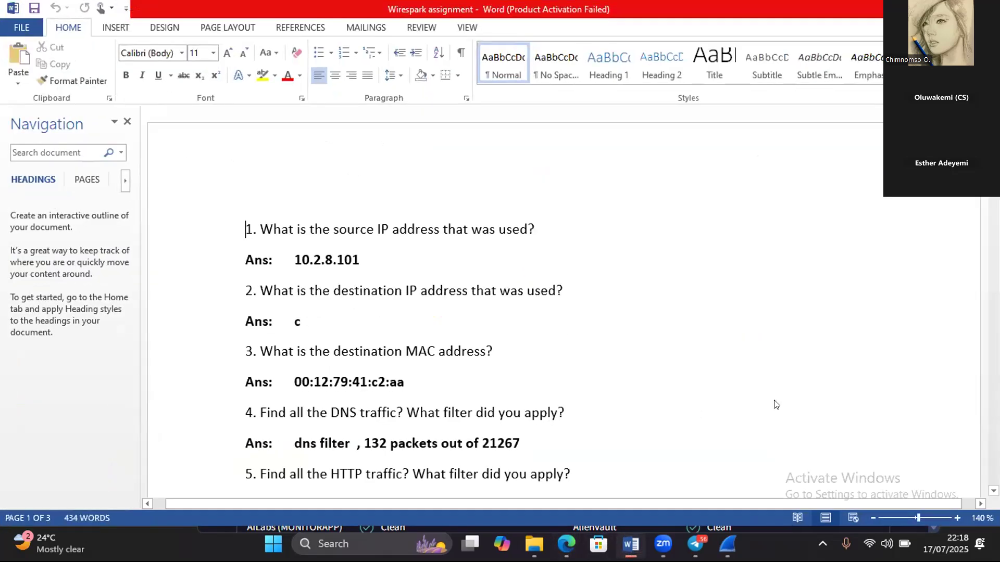
scroll(775, 405, "down", 2)
scroll(775, 405, "down", 5)
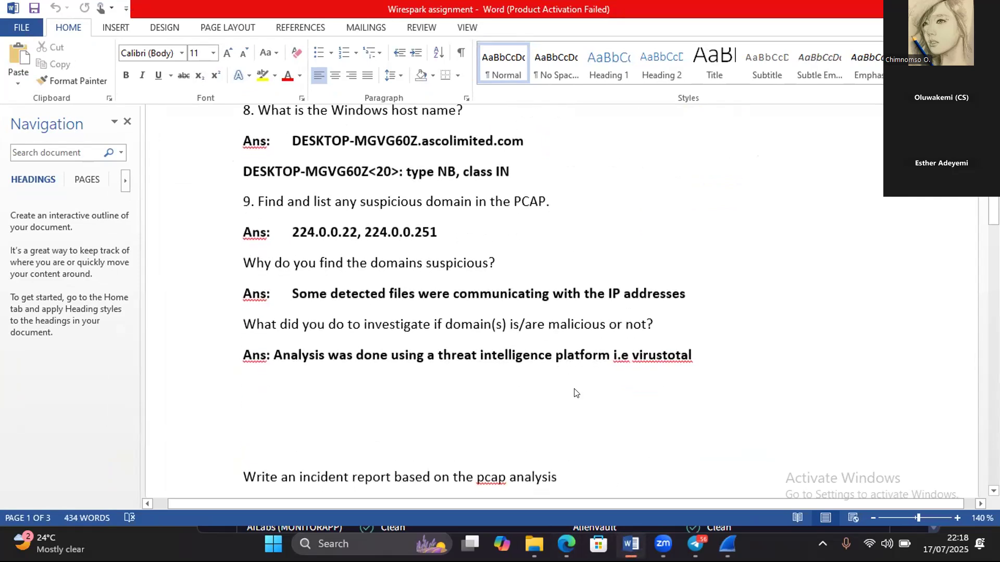
- Correct "a" to "an" before "open source threat intelligence platform" in the Executive Summary using the grammar suggestion
scroll(575, 393, "up", 1)
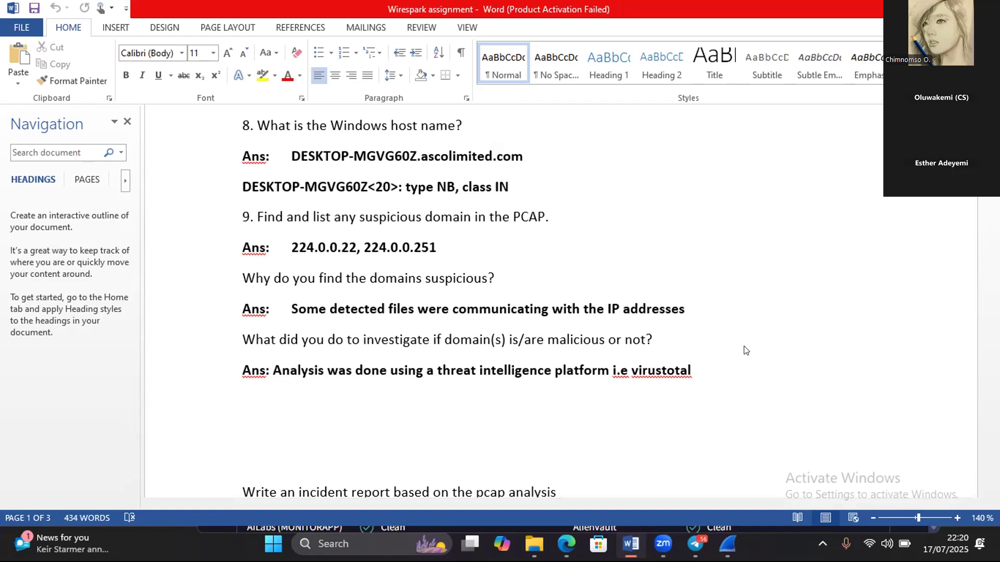
scroll(746, 350, "down", 6)
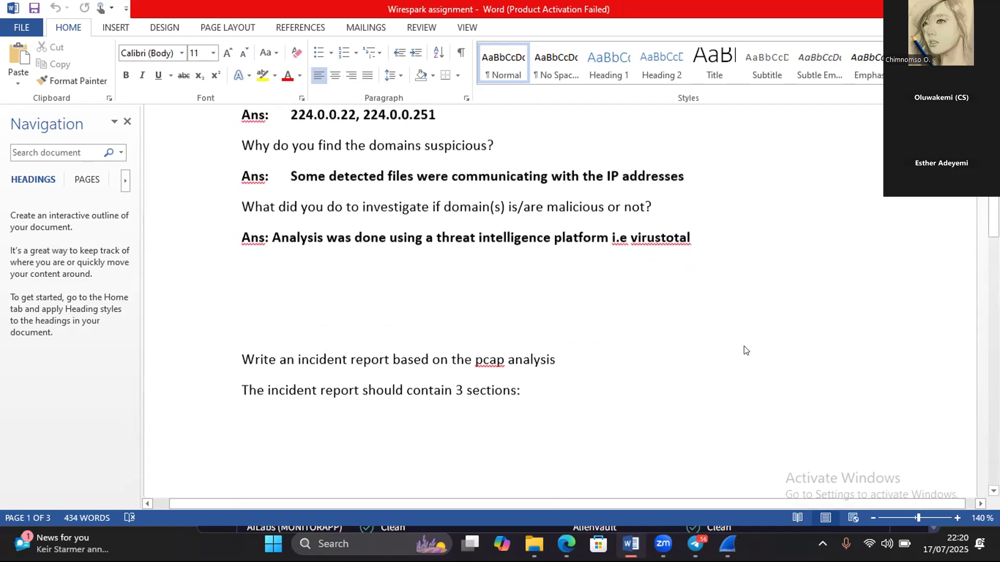
scroll(743, 346, "down", 6)
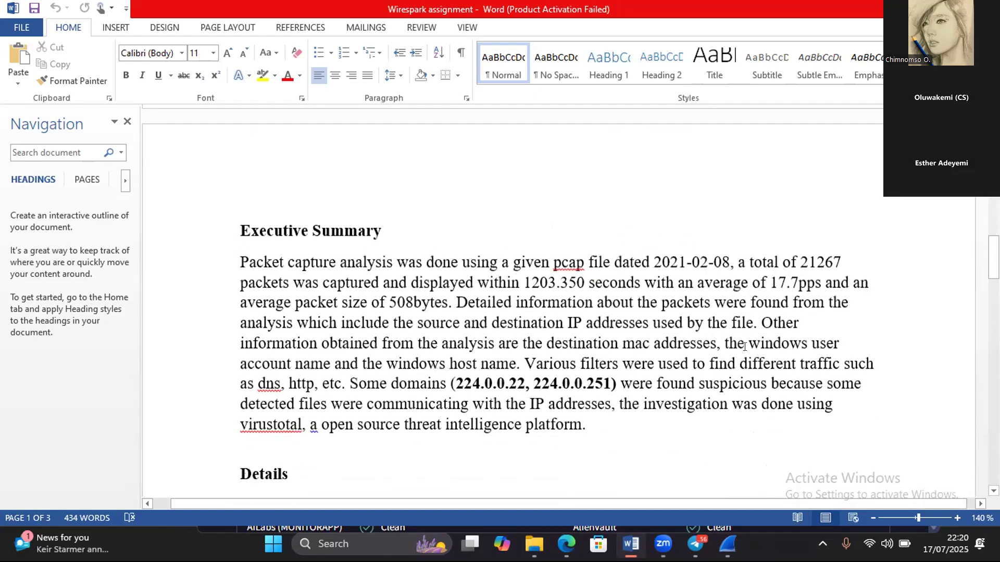
scroll(745, 347, "down", 1)
scroll(745, 347, "up", 1)
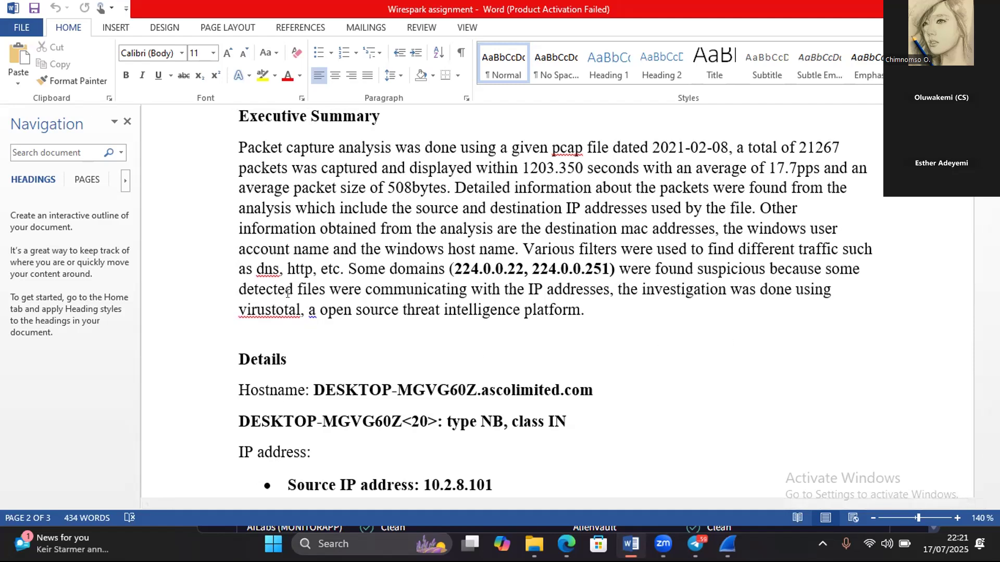
right_click(311, 310)
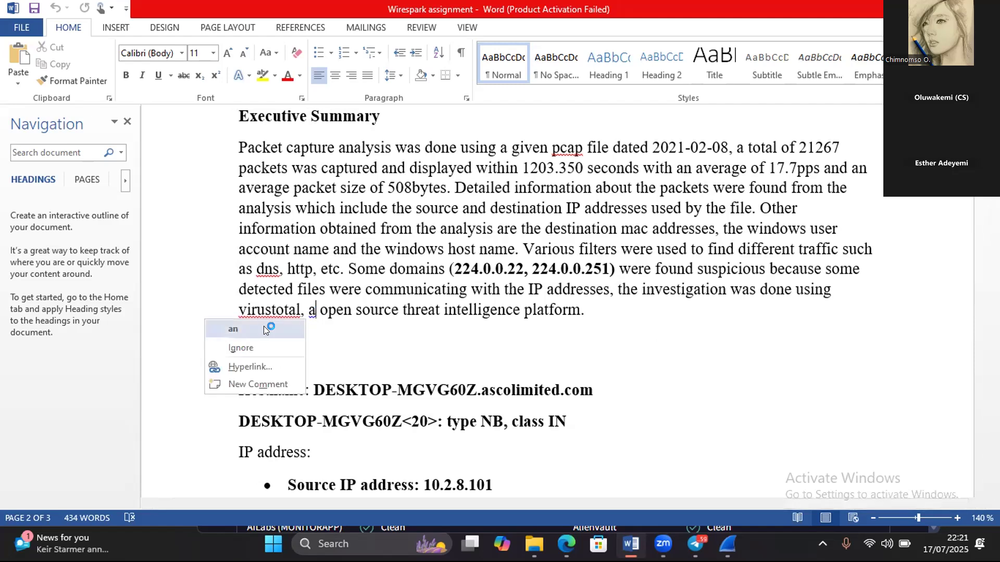
left_click(262, 326)
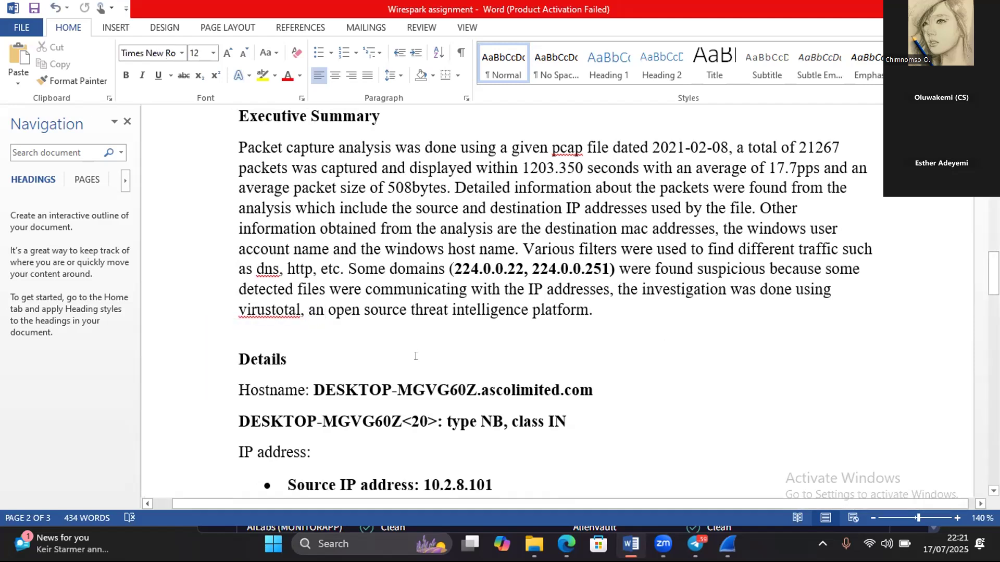
- Delete the "DESKTOP-MGVG60Z<20>: type NB, class IN" line below the hostname in the Details section
scroll(416, 356, "down", 1)
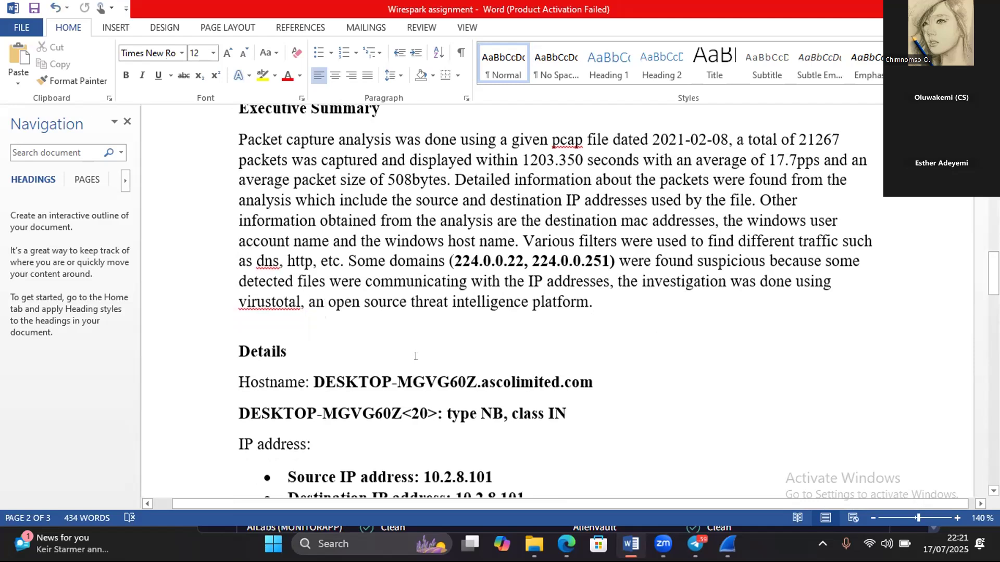
scroll(416, 357, "up", 1)
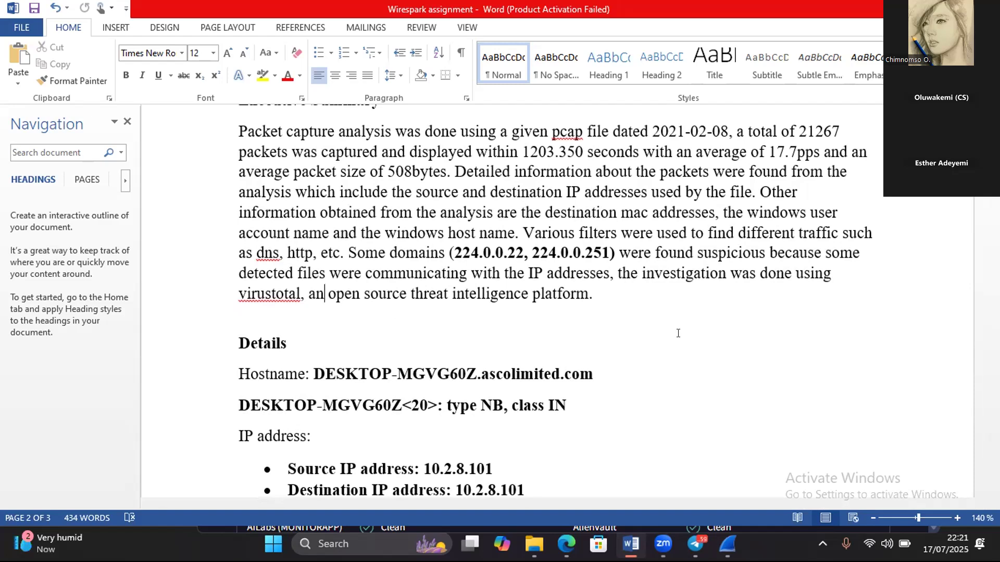
scroll(678, 334, "down", 1)
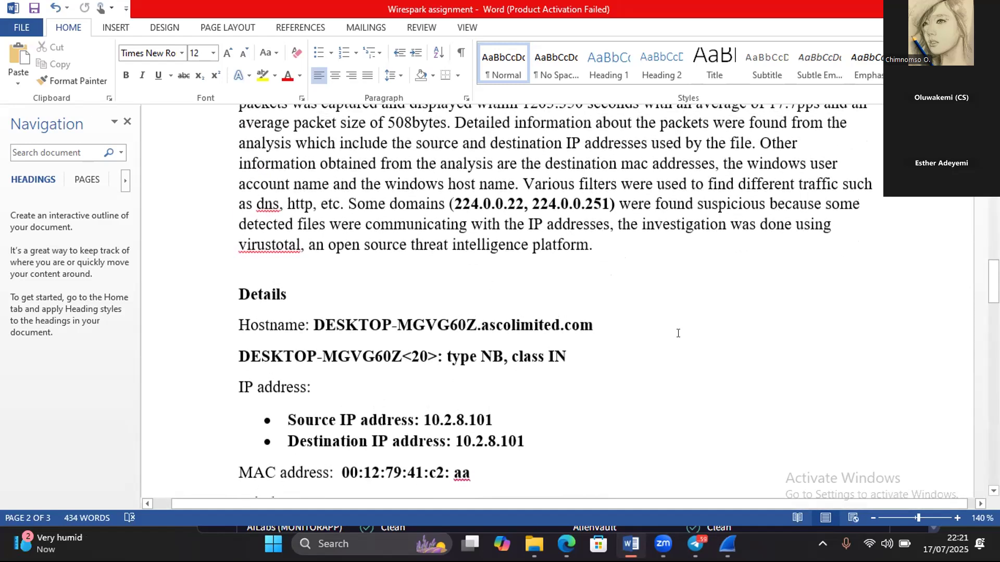
scroll(678, 333, "down", 1)
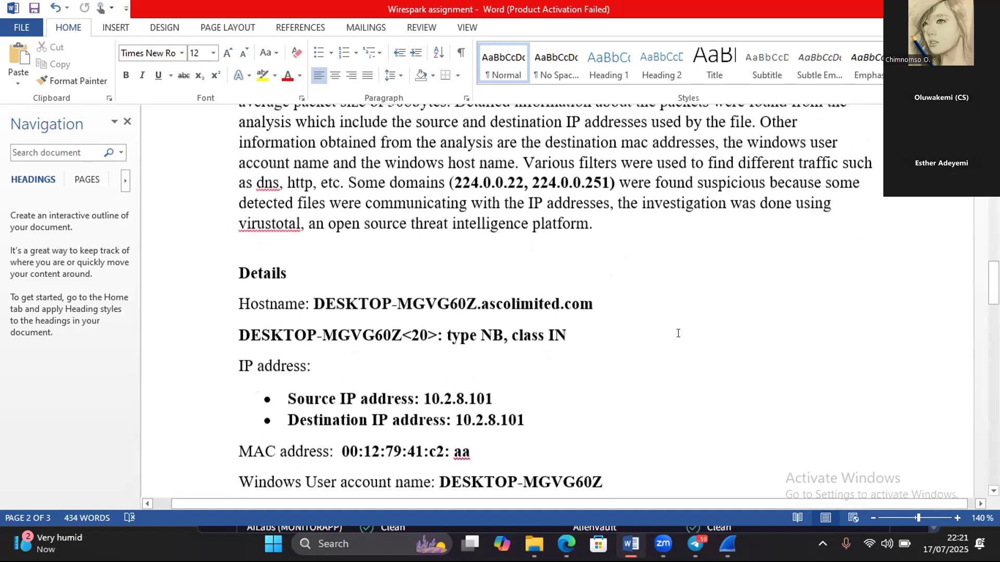
scroll(678, 333, "down", 1)
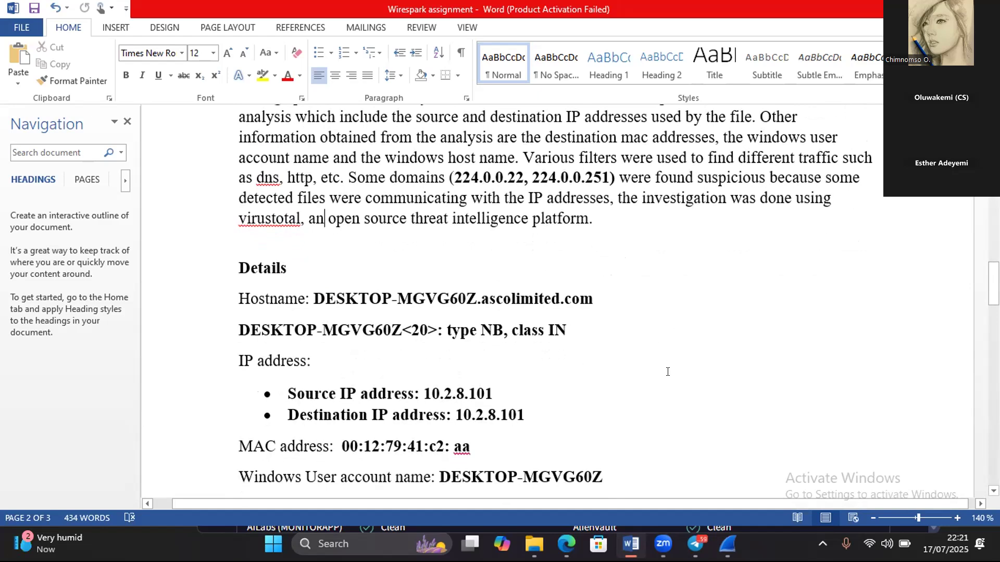
scroll(668, 371, "down", 1)
scroll(668, 371, "down", 1)
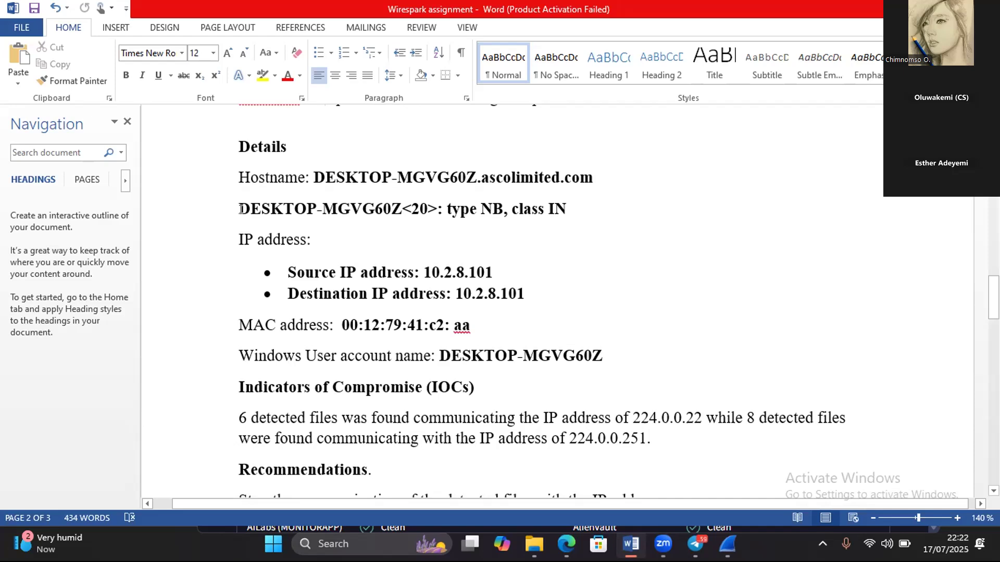
left_click_drag(233, 200, 575, 219)
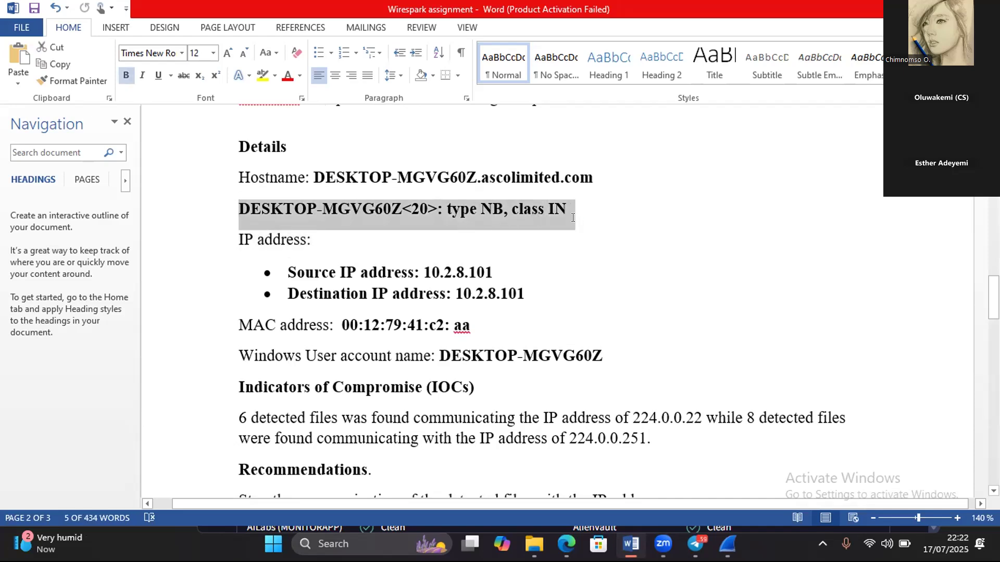
key("Delete")
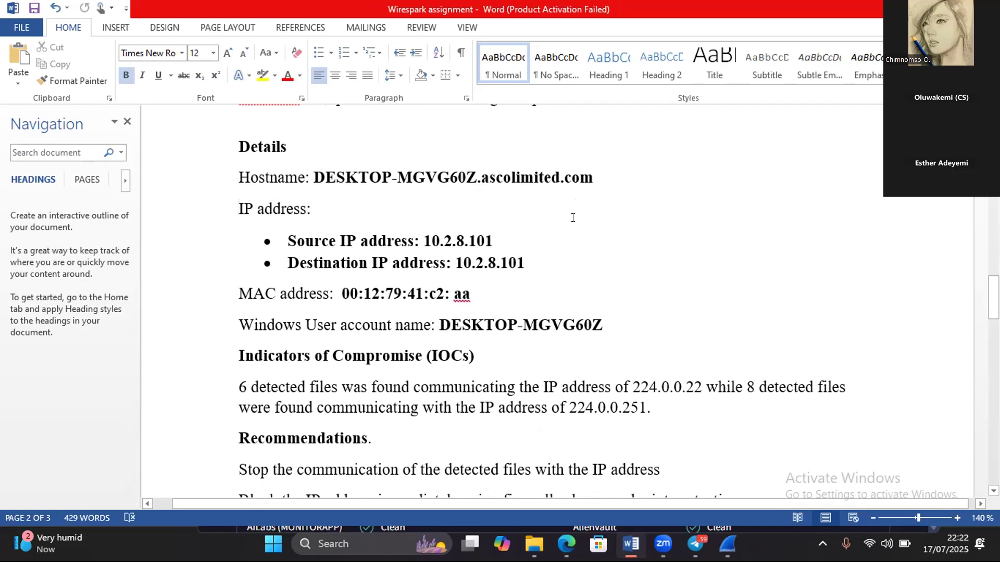
- Review the Indicators of Compromise and Recommendations sections of the incident report
scroll(572, 218, "down", 5)
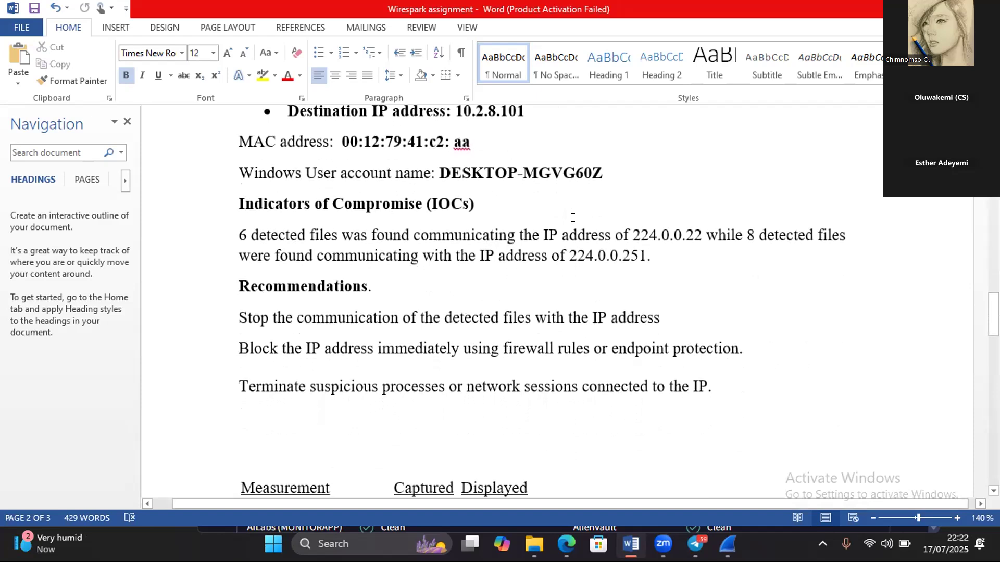
scroll(573, 218, "up", 1)
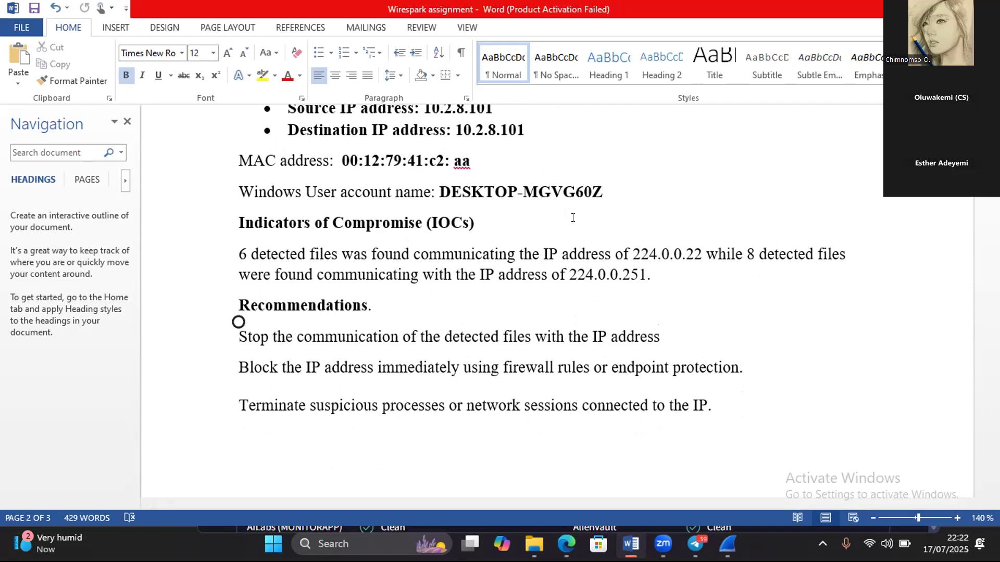
scroll(573, 218, "down", 1)
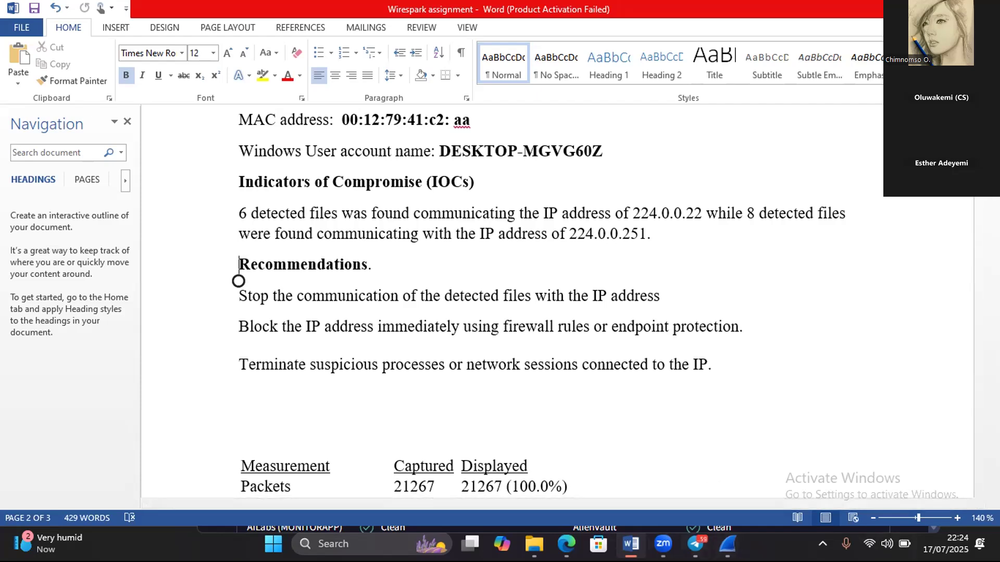
- Switch to the traffic-analysis capture in Wireshark and look through the DNS queries after tonmatdoanminh.com for further suspicious domains
mouse_move(728, 545)
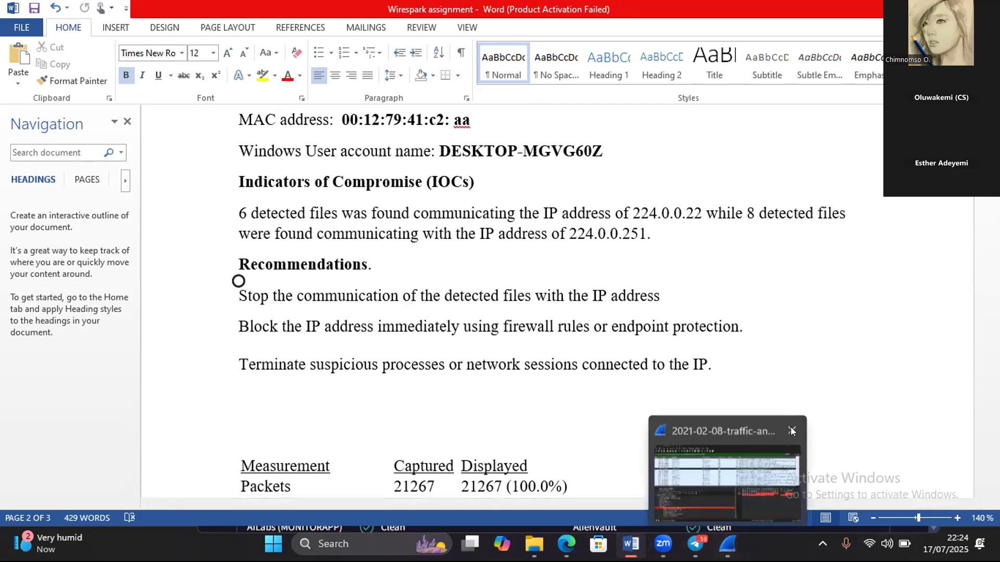
left_click(721, 463)
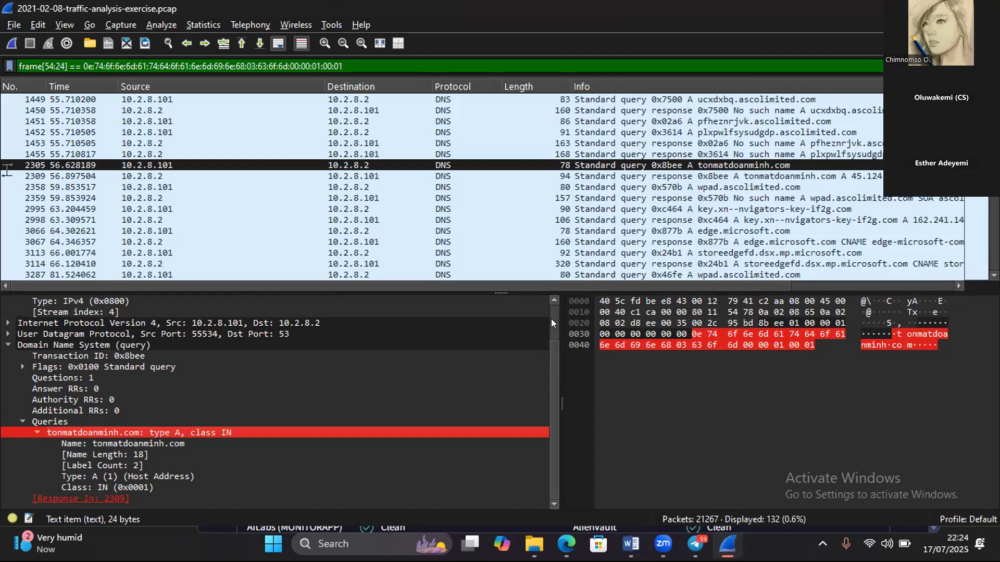
scroll(551, 318, "up", 2)
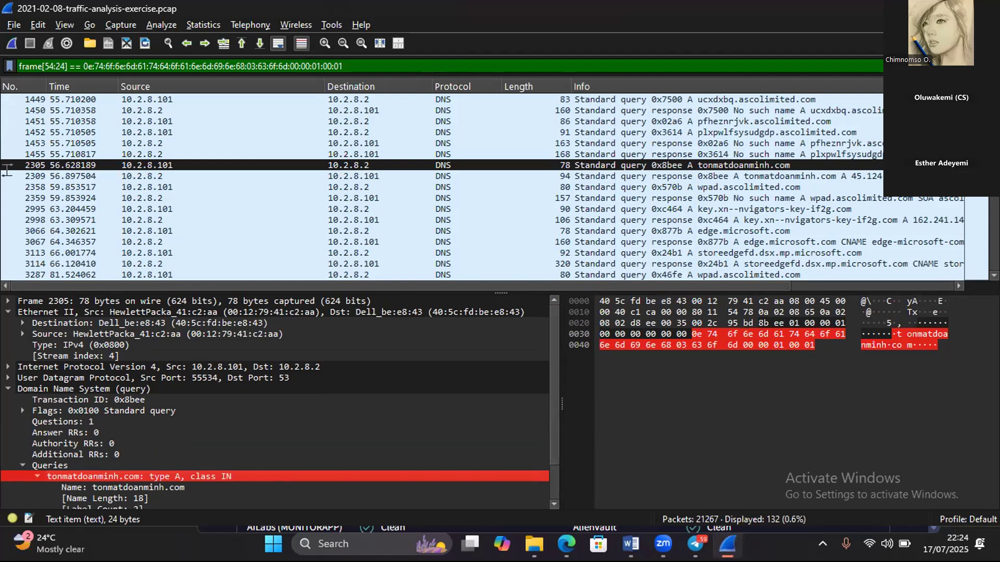
scroll(481, 187, "down", 2)
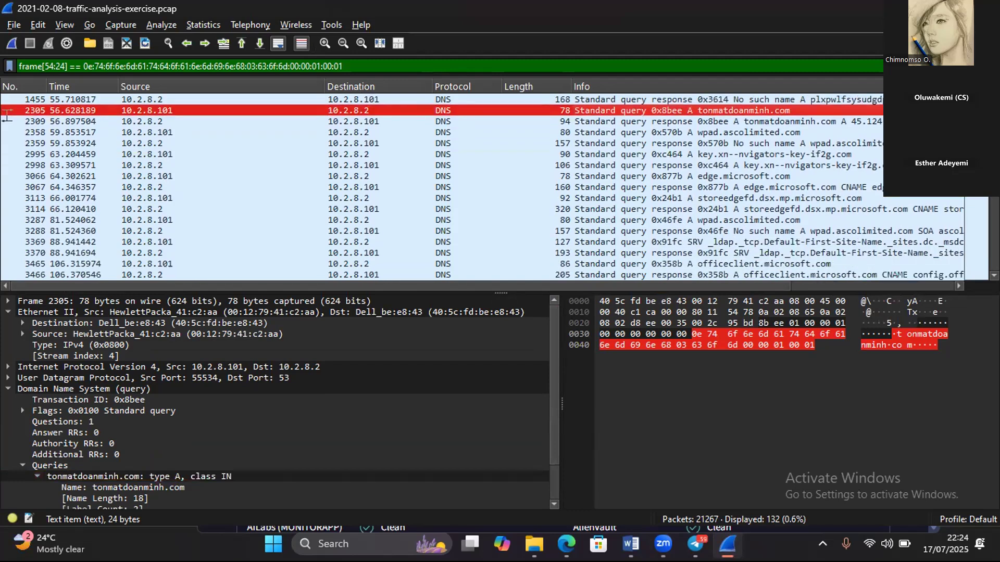
scroll(7, 115, "down", 2)
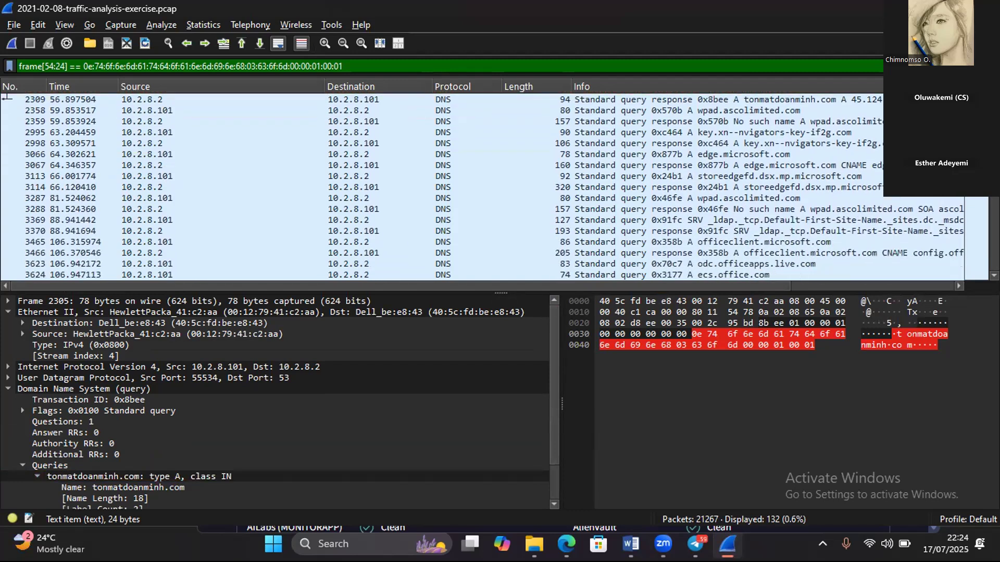
scroll(7, 97, "down", 2)
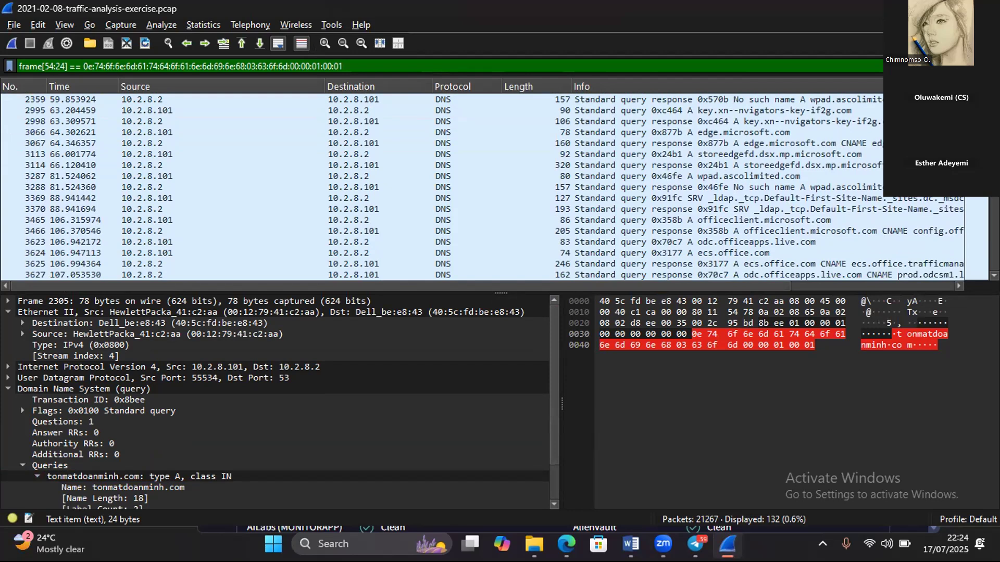
scroll(481, 188, "down", 1)
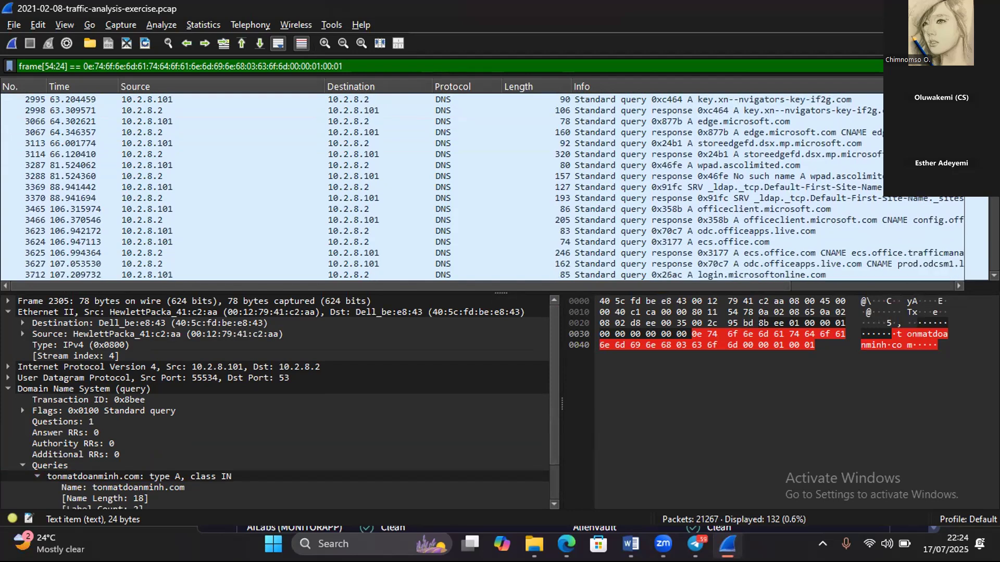
scroll(482, 187, "down", 1)
scroll(481, 188, "down", 1)
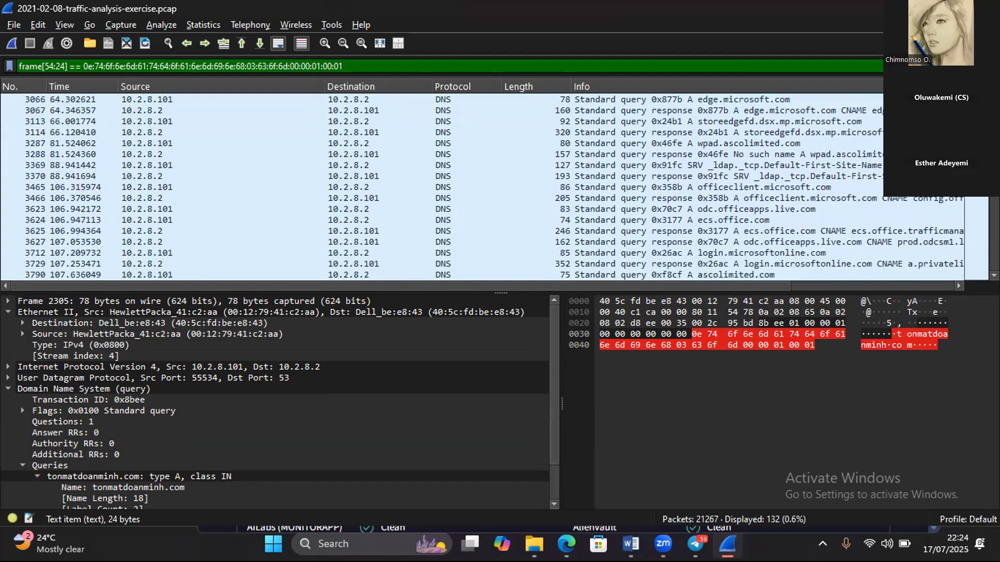
scroll(481, 187, "down", 6)
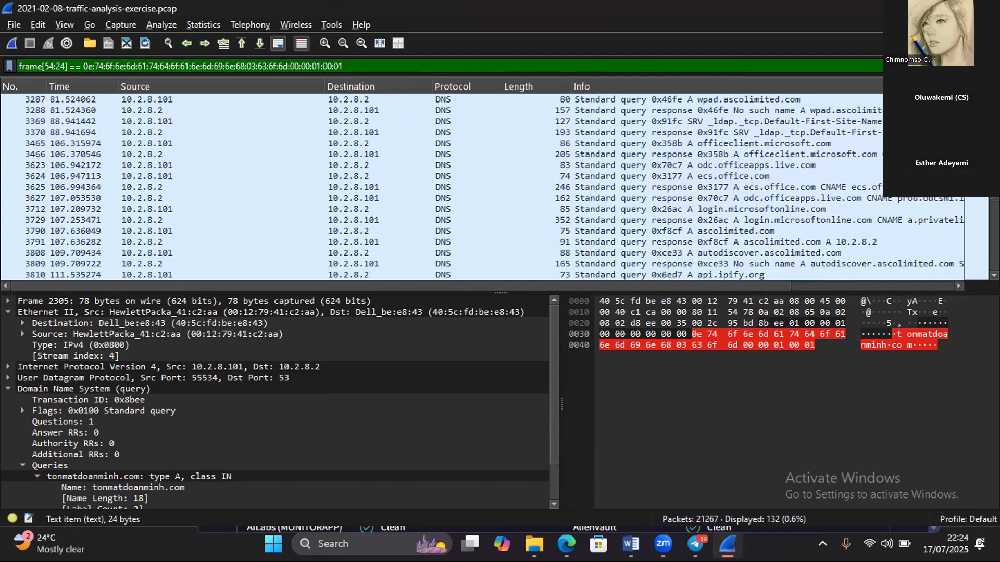
scroll(482, 187, "down", 4)
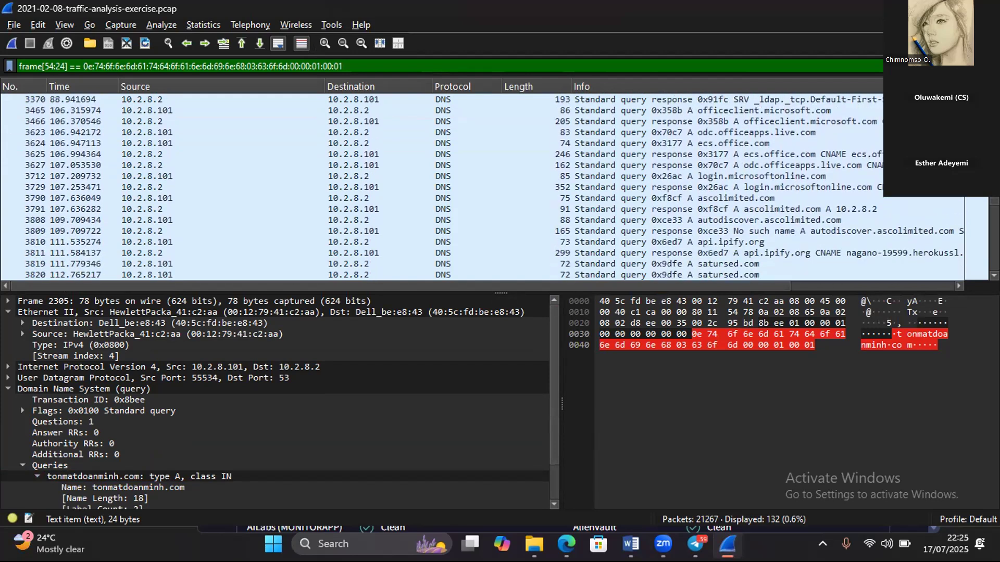
scroll(482, 188, "down", 3)
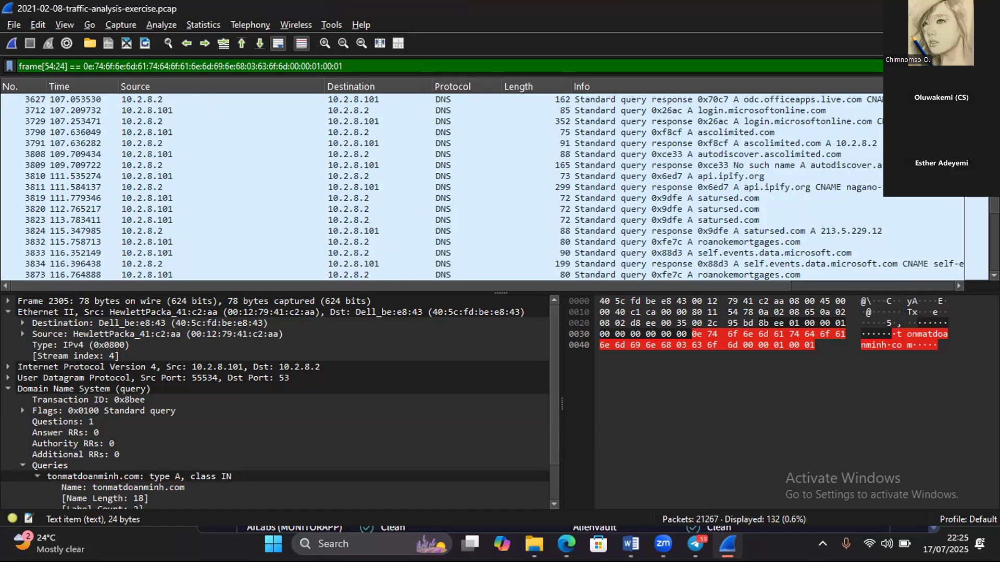
- Select the DNS query packet for roanokemortgages.com and copy the value of its query entry
left_click(704, 243)
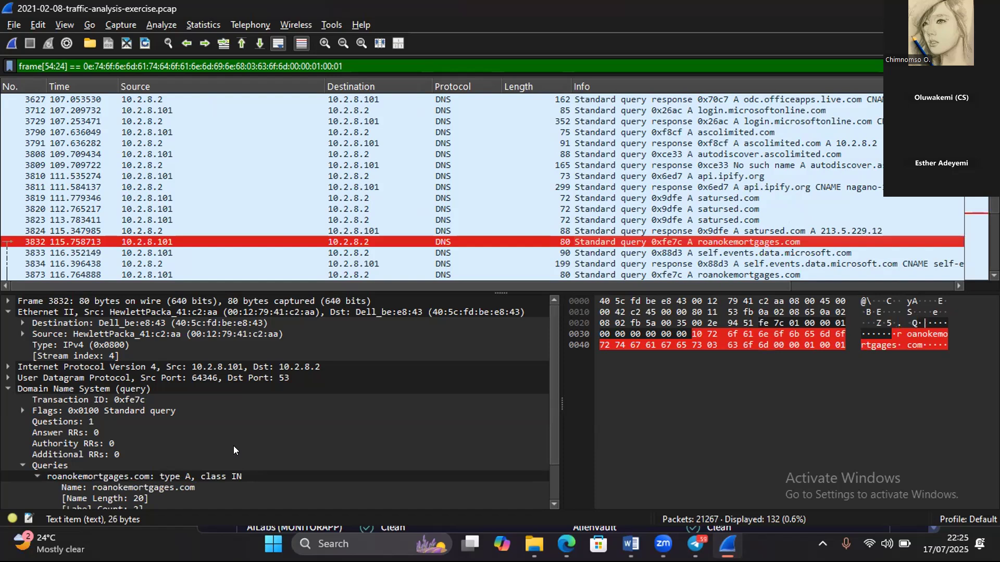
right_click(121, 478)
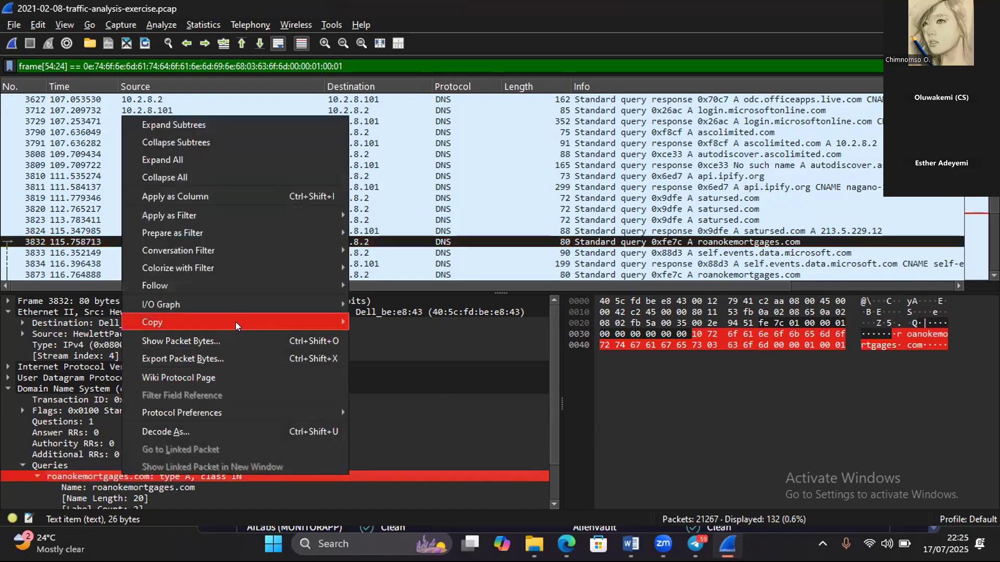
mouse_move(238, 324)
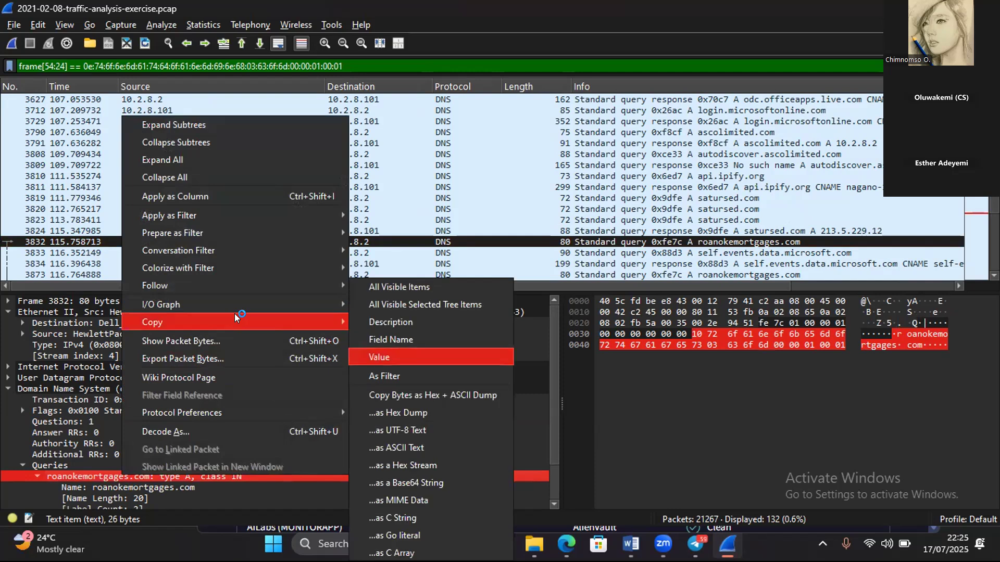
left_click(401, 358)
- Switch to VirusTotal in Edge and return from the tonmatdoanminh.com report to the URL search page
mouse_move(567, 545)
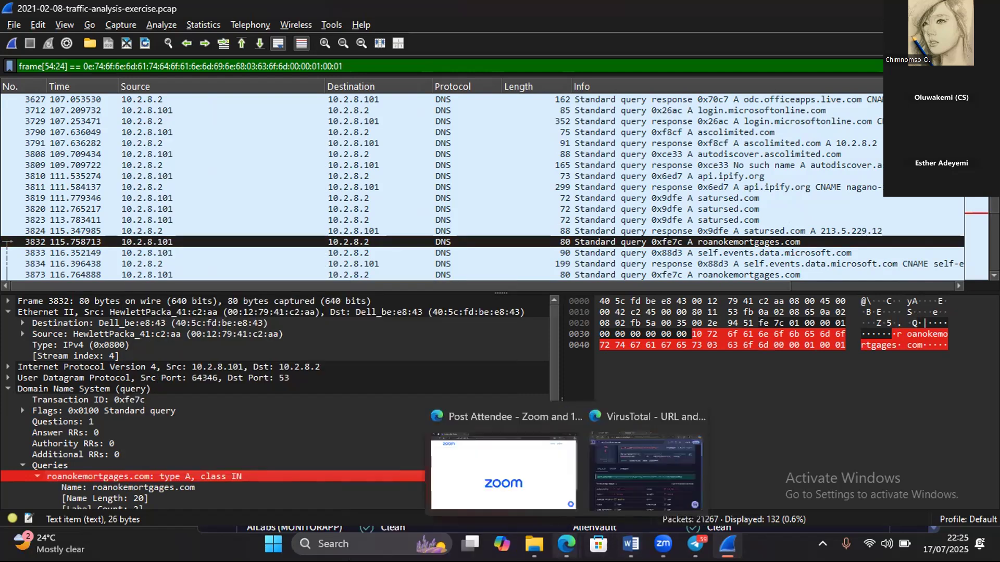
left_click(656, 457)
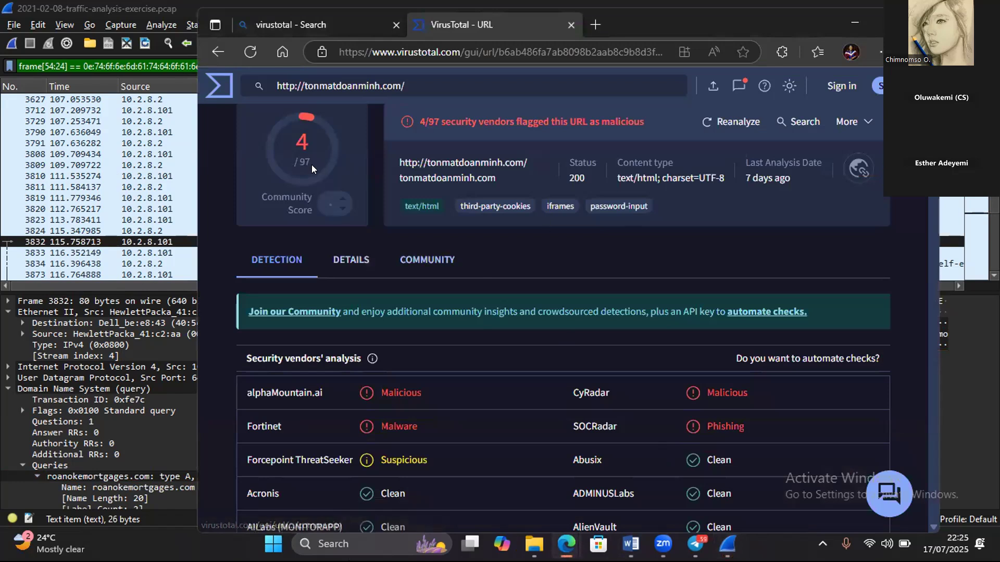
left_click(218, 52)
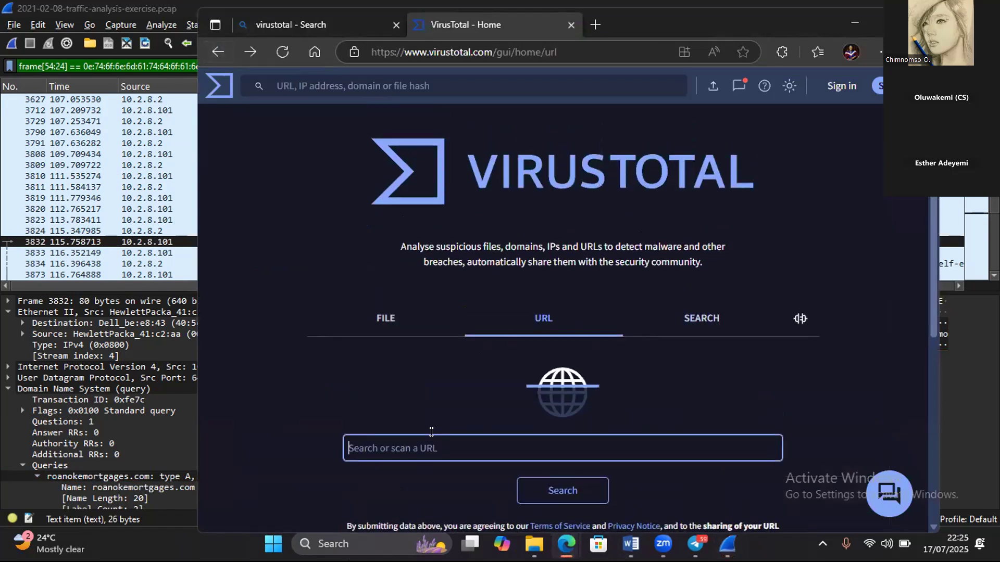
- Paste the copied query value, trim it to roanokemortgages.com and run the URL search
key("ctrl+v")
key("BackSpace")
key("BackSpace")
key("BackSpace")
key("BackSpace")
key("BackSpace")
key("BackSpace")
key("BackSpace")
key("BackSpace")
key("BackSpace")
key("BackSpace")
key("BackSpace")
key("BackSpace")
key("BackSpace")
key("BackSpace")
key("BackSpace")
key("BackSpace")
key("BackSpace")
key("Return")
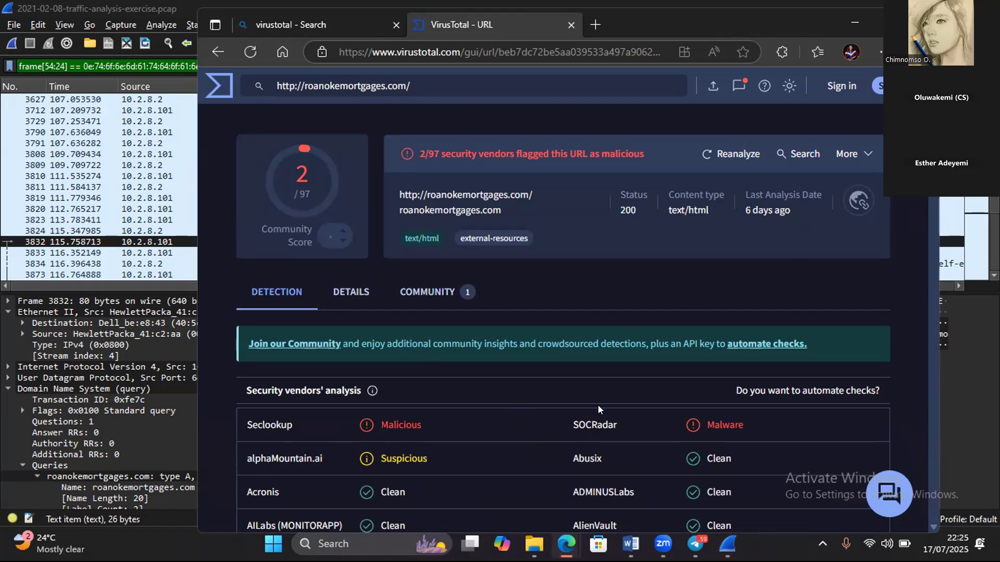
- Review the details of the roanokemortgages.com report, covering its categories, submission history, HTTP response and trackers
left_click(360, 295)
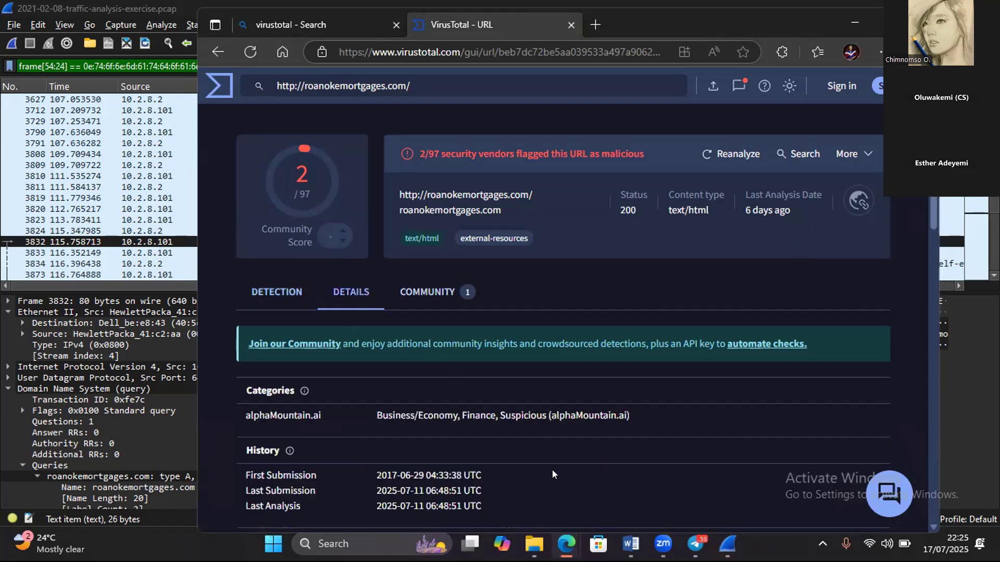
scroll(604, 489, "down", 2)
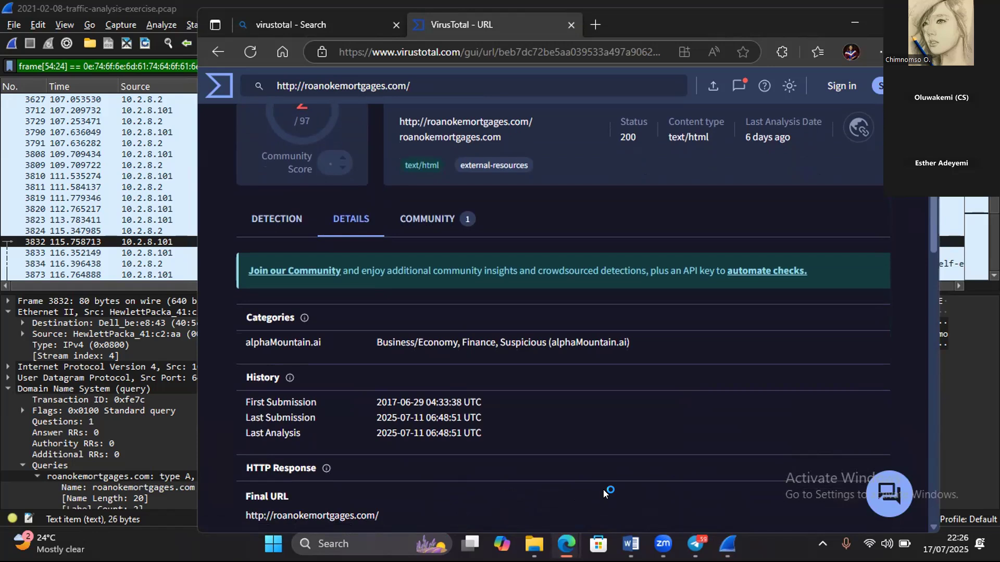
scroll(604, 497, "down", 2)
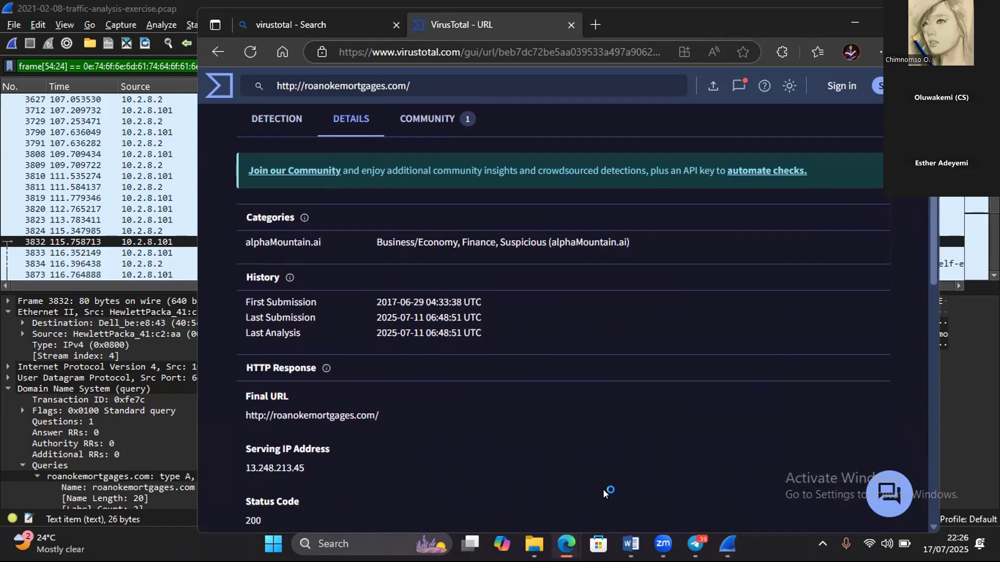
scroll(603, 490, "down", 1)
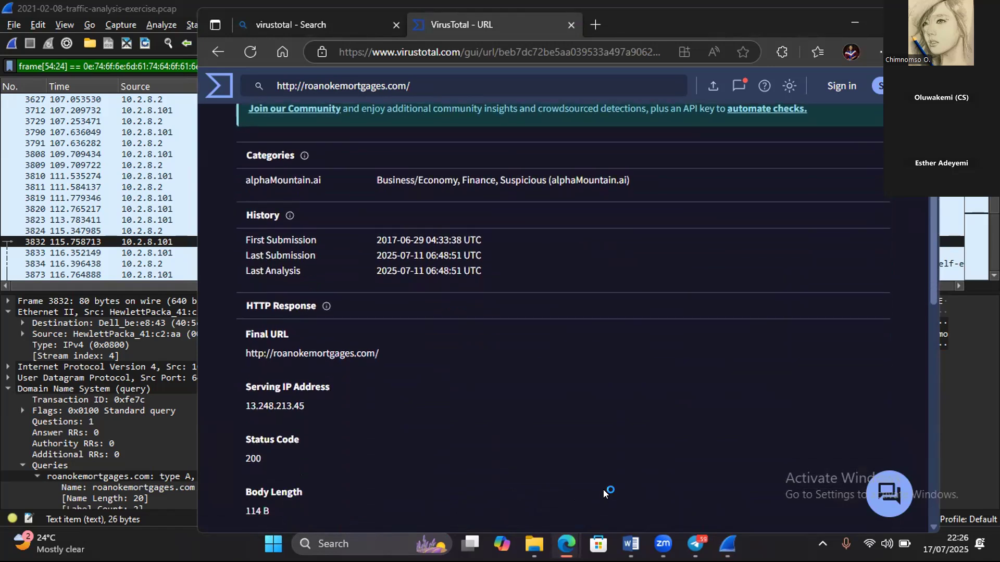
scroll(603, 493, "down", 3)
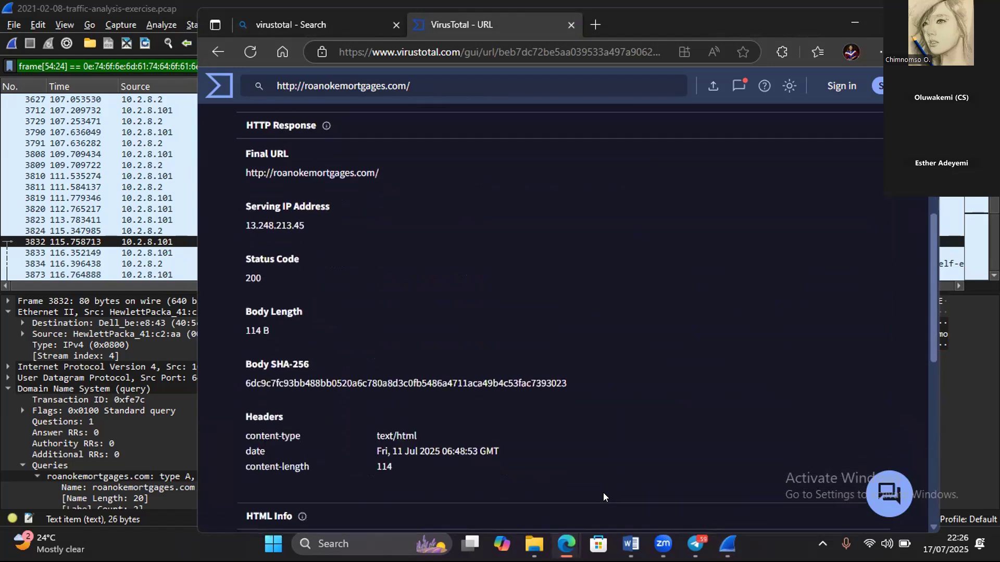
scroll(604, 493, "down", 3)
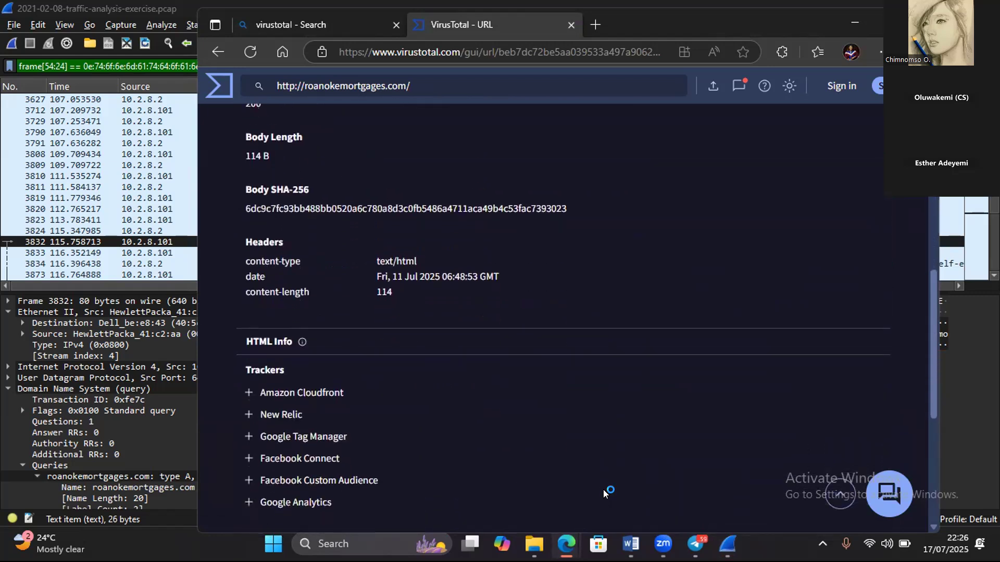
scroll(603, 489, "up", 10)
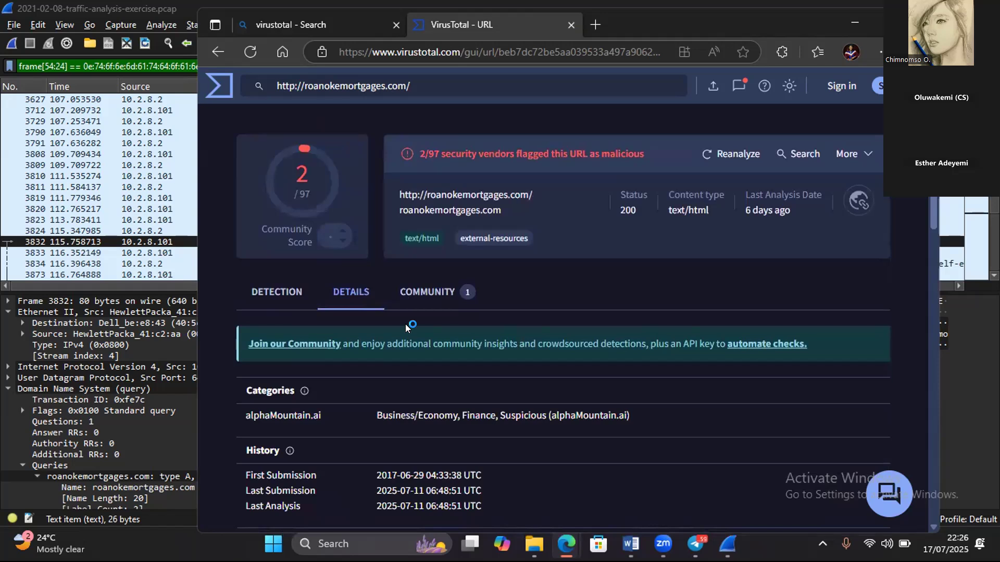
- Check the community entries and the security vendors' verdicts in the roanokemortgages.com report
left_click(438, 301)
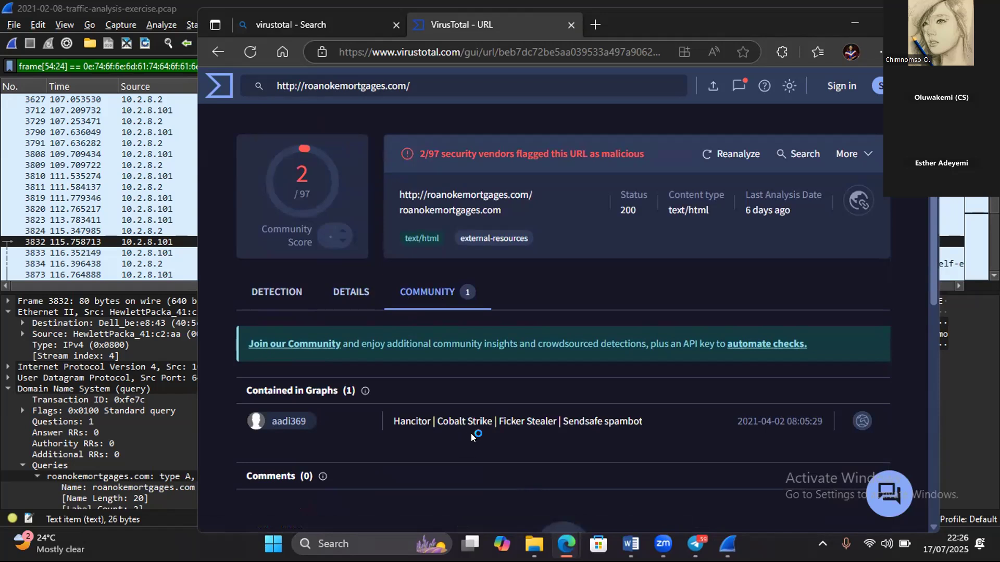
left_click(280, 310)
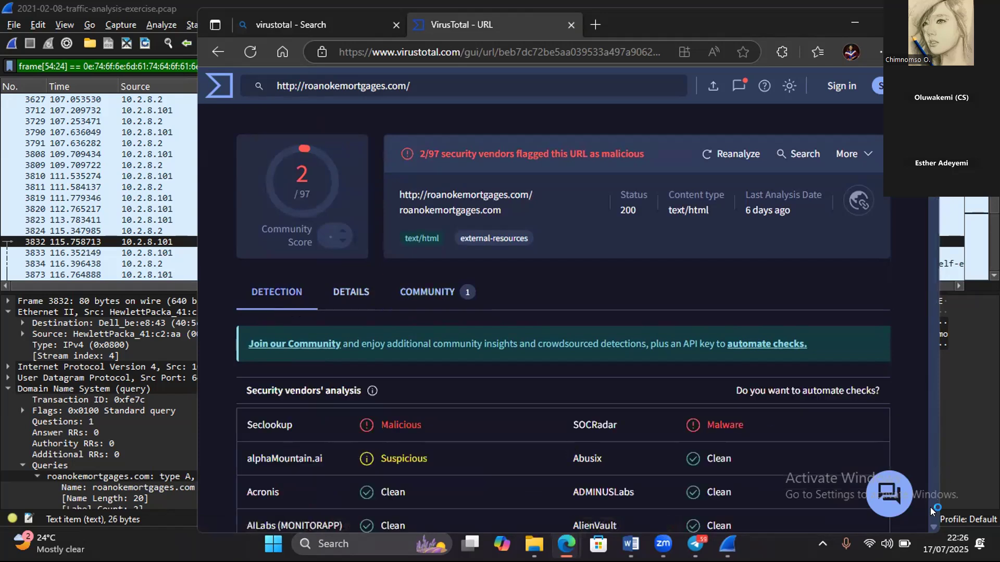
scroll(931, 512, "down", 15)
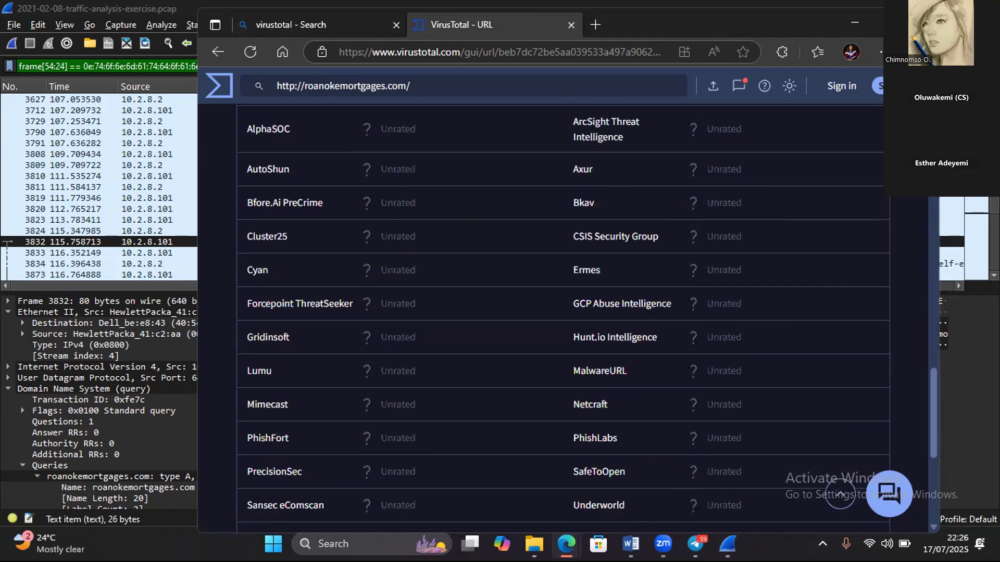
scroll(563, 313, "up", 15)
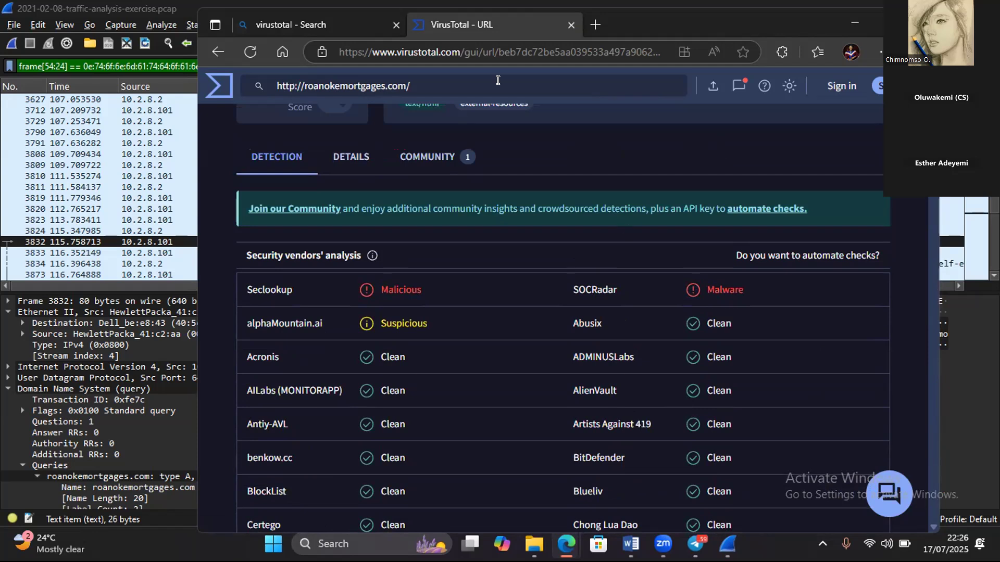
- Switch to the Wireshark capture, select a satursed.com DNS query packet and copy the value of its query name
left_click(849, 25)
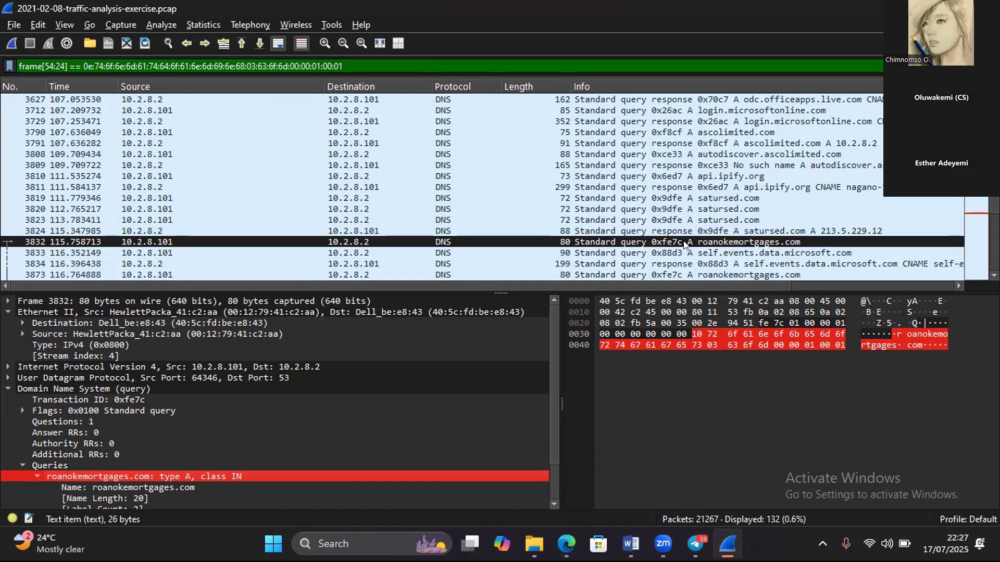
left_click(716, 206)
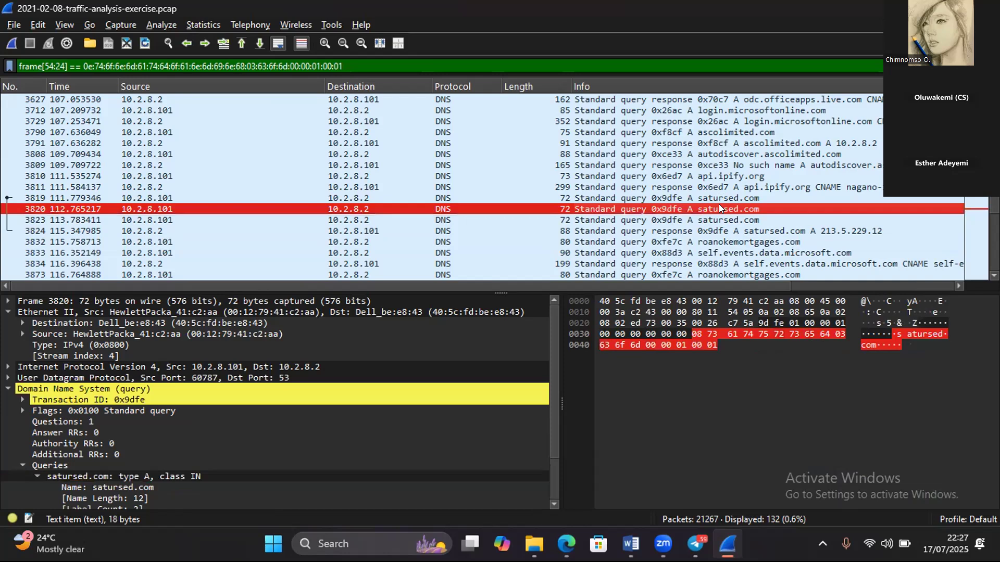
left_click(132, 487)
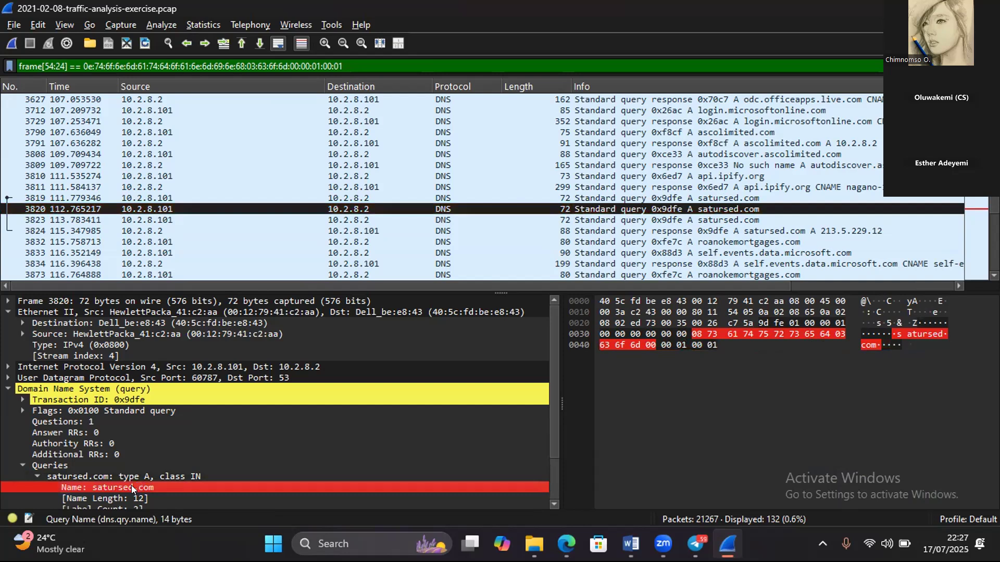
right_click(132, 486)
mouse_move(218, 335)
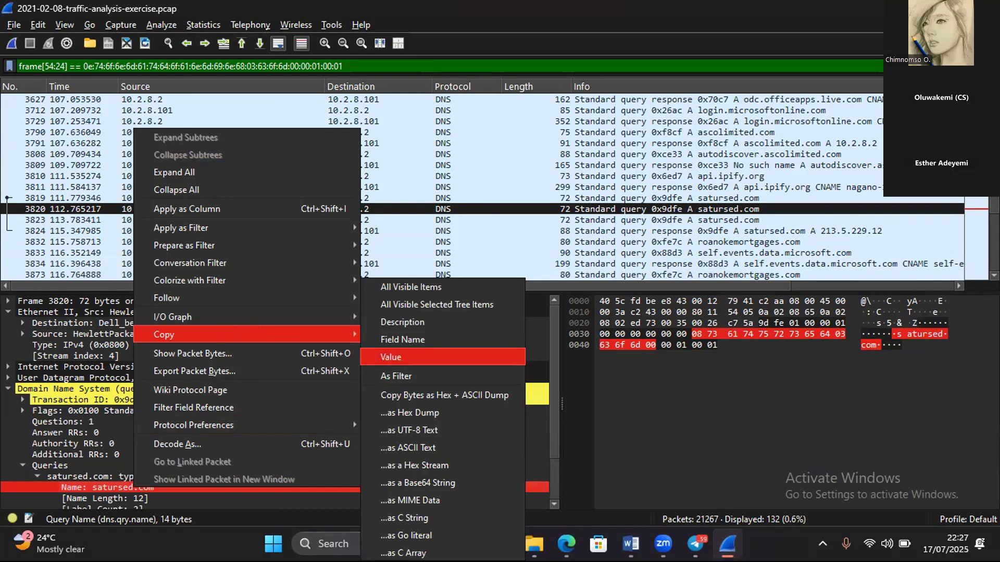
left_click(402, 351)
- Switch to VirusTotal in Edge, return to the URL search page and run a search for the copied domain satursed.com
mouse_move(566, 544)
left_click(644, 466)
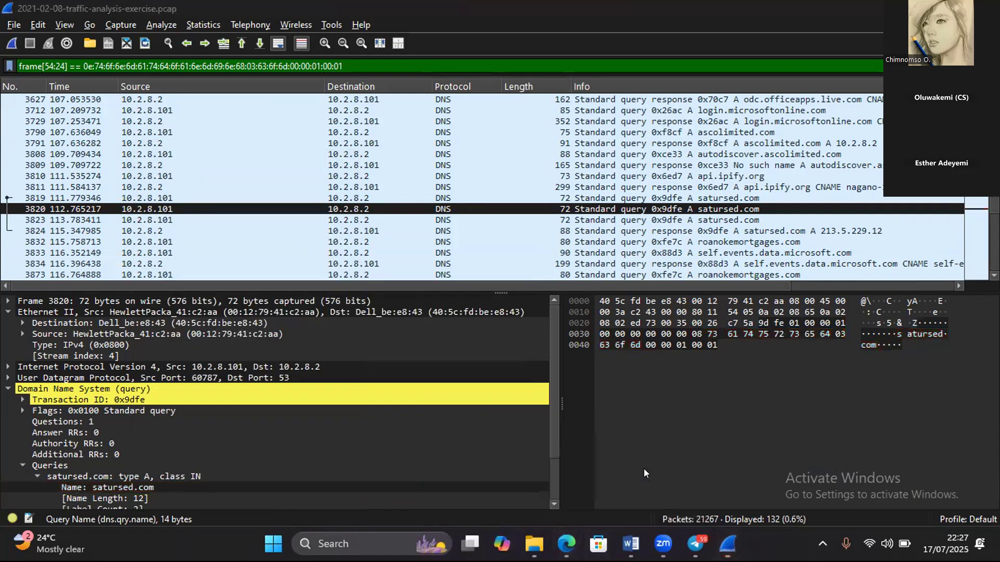
left_click(215, 43)
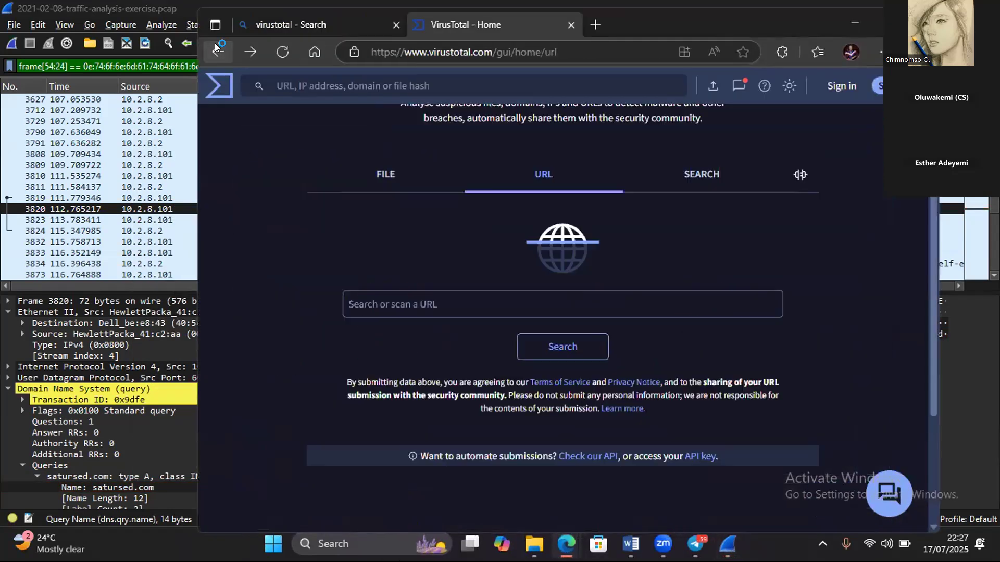
left_click(415, 451)
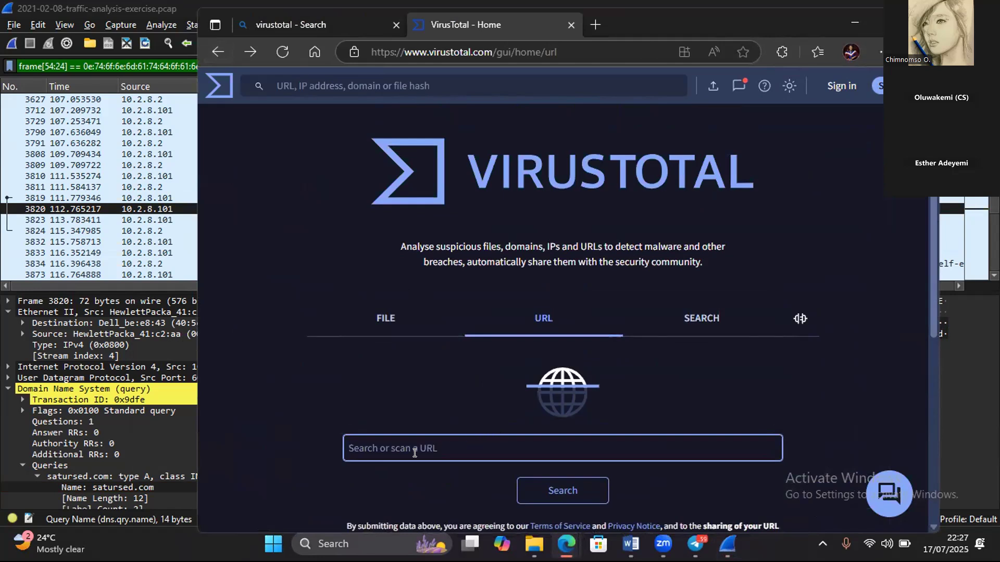
type("satursed.com")
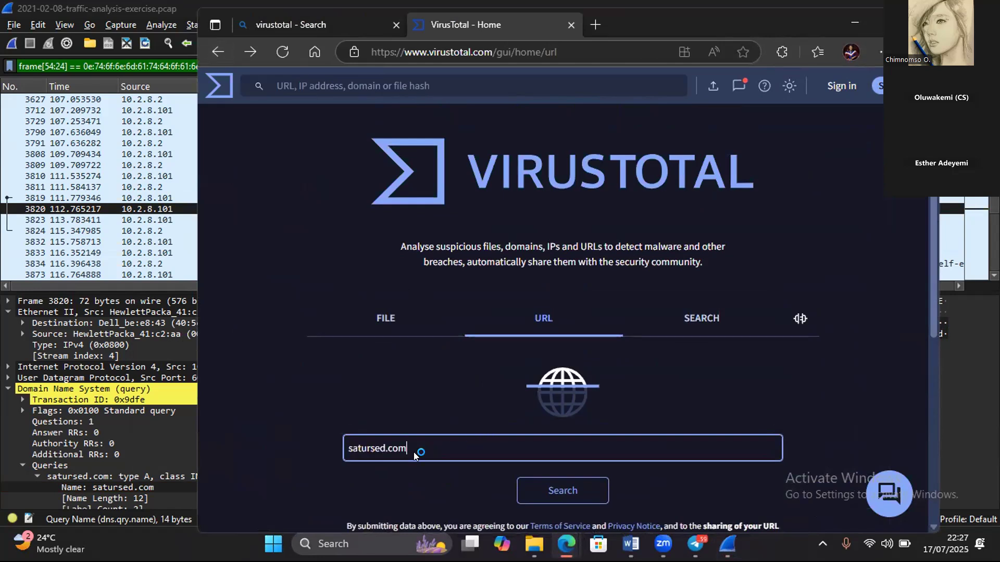
key("Return")
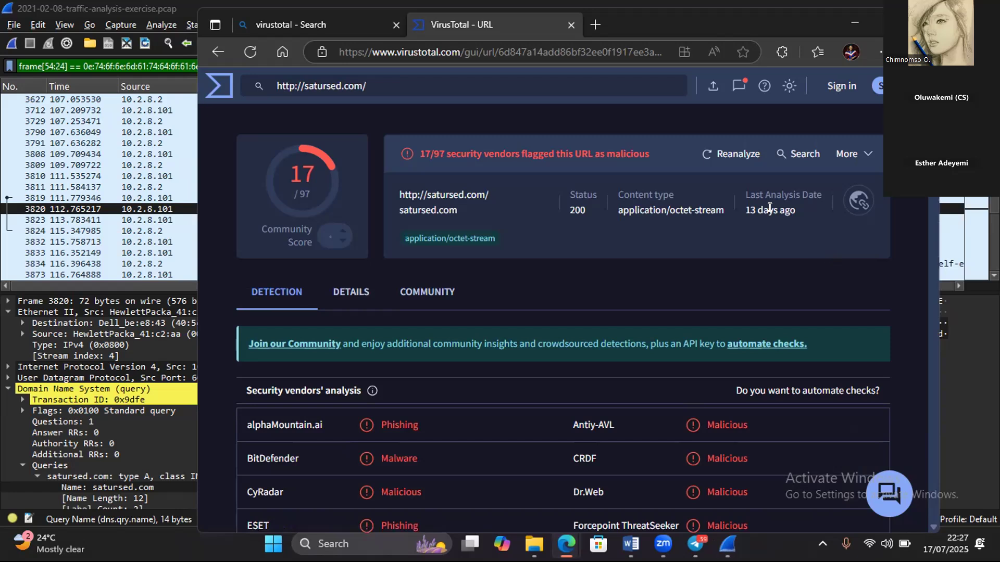
- Review the details of the satursed.com report, covering its categories, submission history, HTTP response and redirection chain
left_click(370, 290)
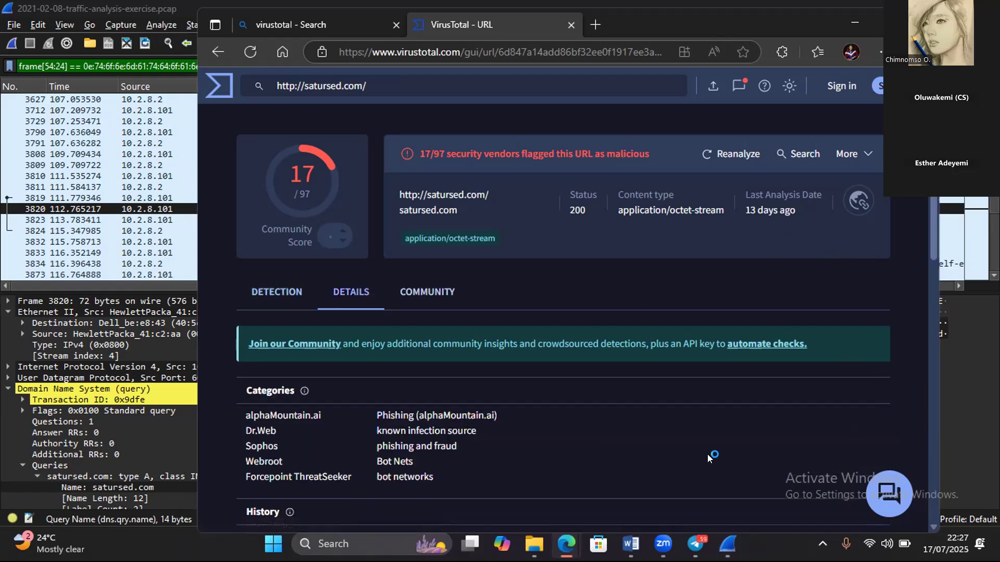
scroll(707, 454, "down", 3)
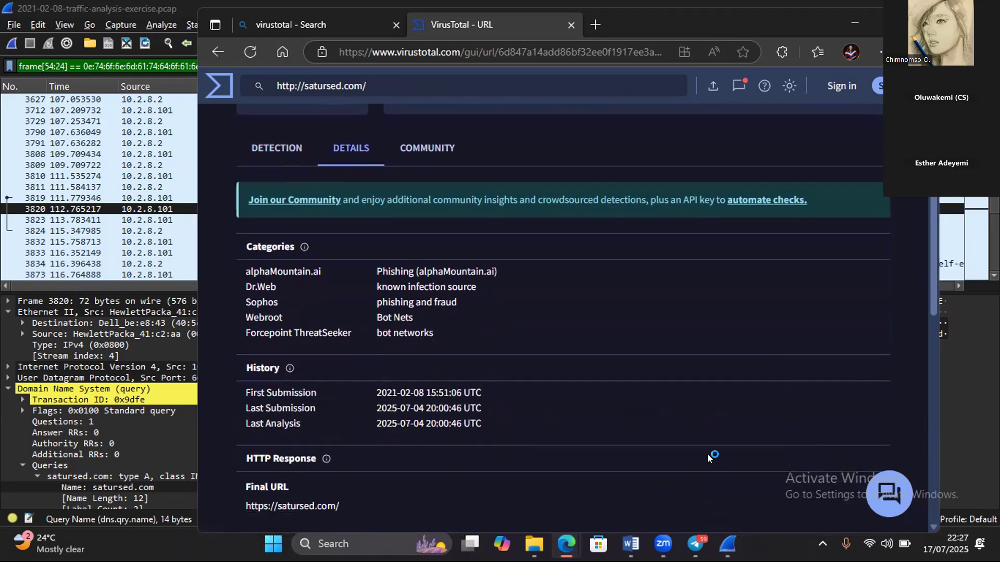
scroll(707, 457, "down", 1)
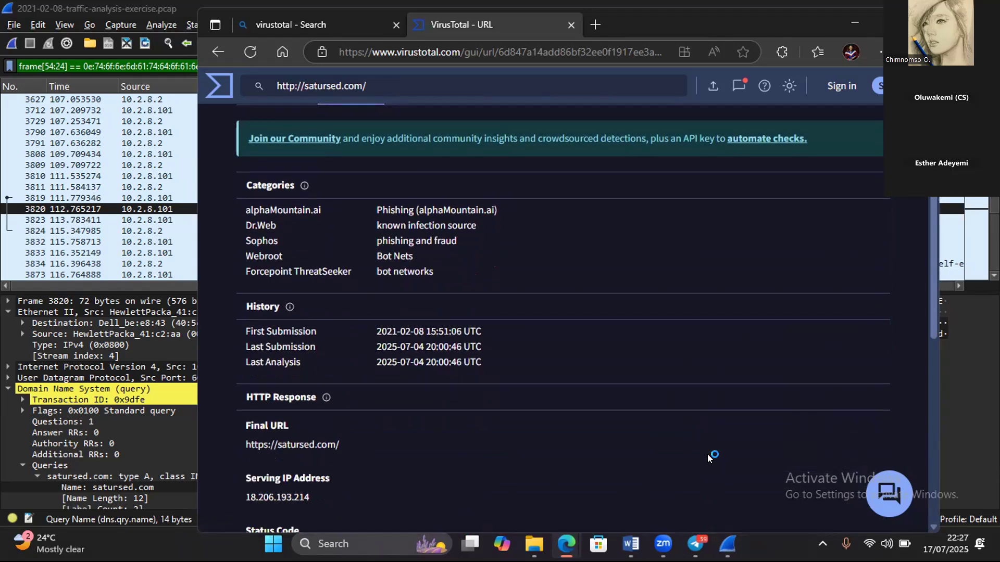
scroll(707, 462, "down", 2)
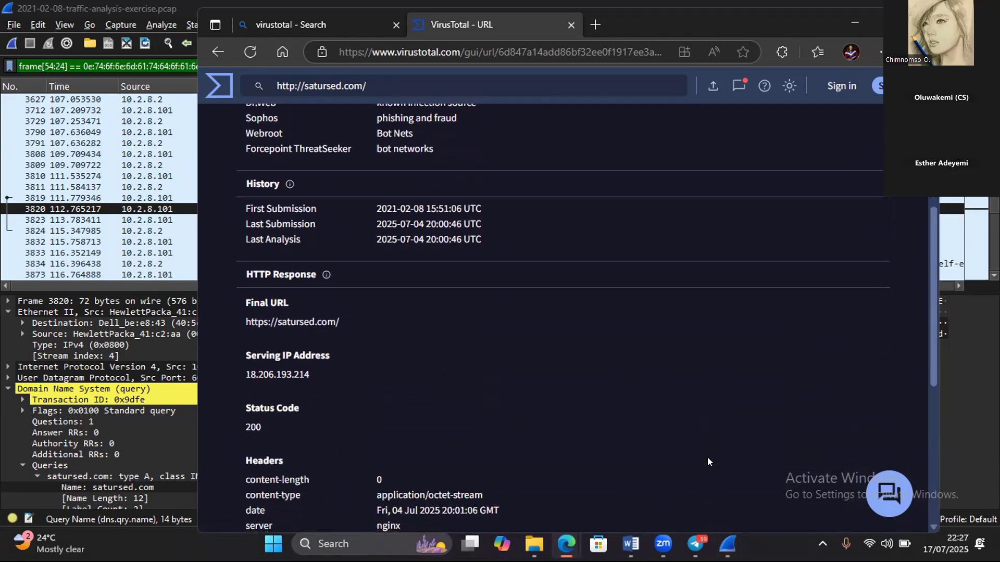
scroll(707, 462, "down", 2)
scroll(708, 459, "up", 6)
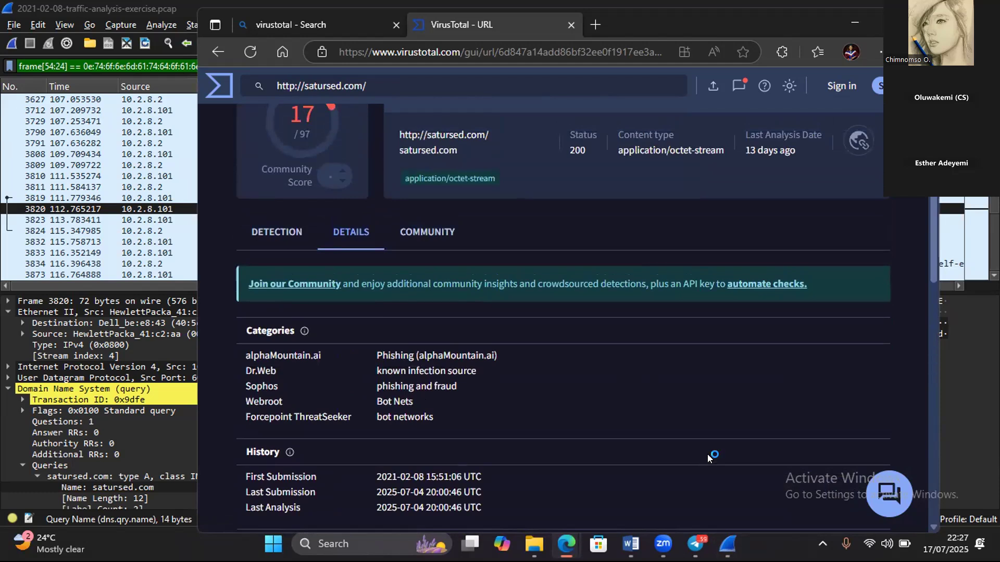
scroll(707, 462, "down", 4)
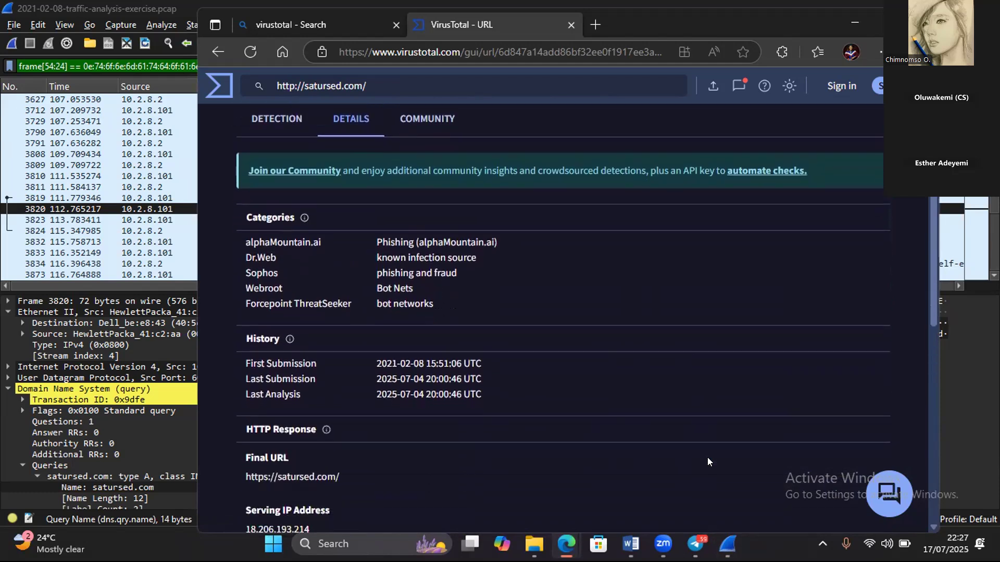
scroll(708, 462, "down", 1)
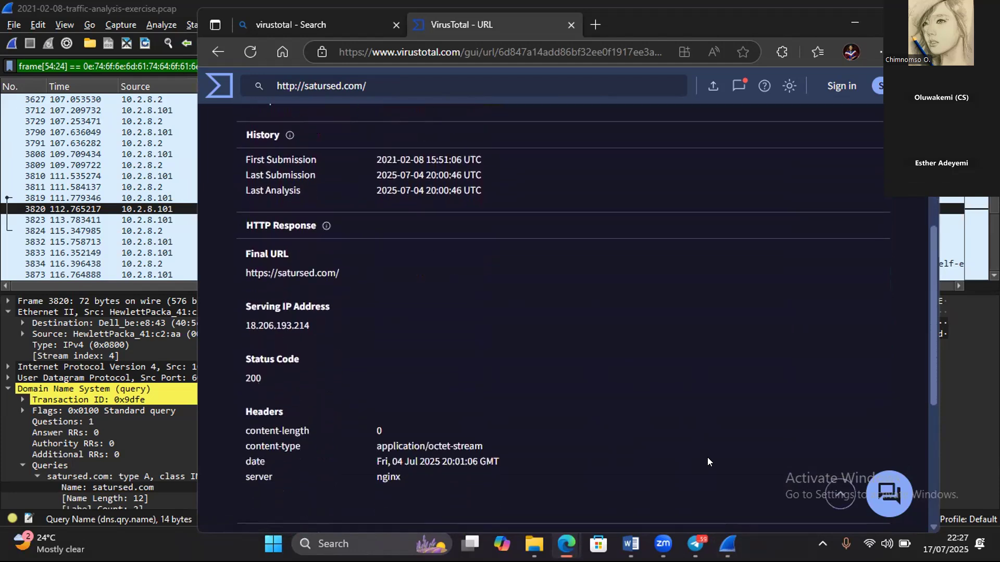
scroll(707, 462, "down", 3)
scroll(707, 458, "down", 2)
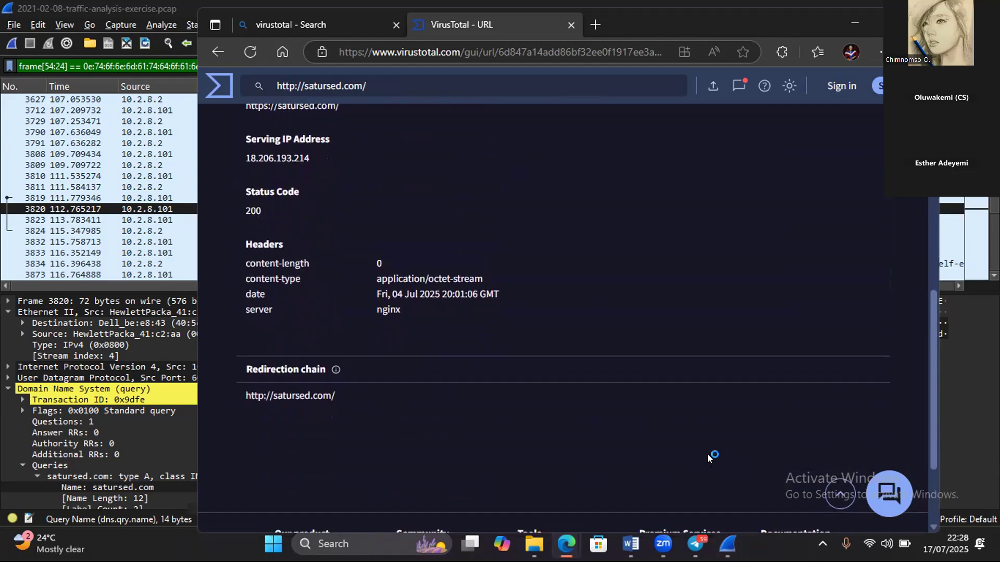
scroll(708, 454, "up", 6)
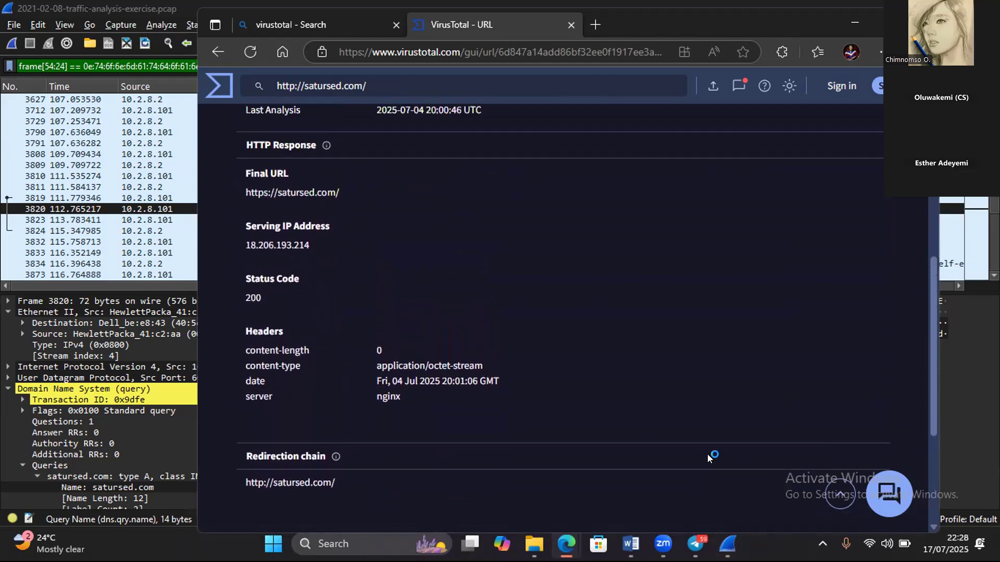
scroll(708, 454, "up", 4)
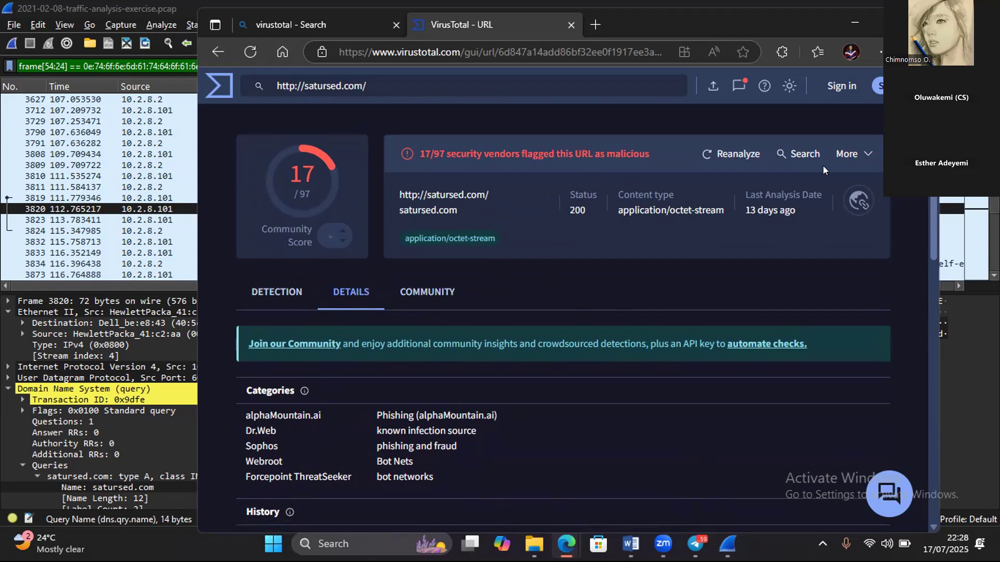
- Switch to the Wireshark capture and look through the DNS queries after satursed.com for further suspicious domains
double_click(848, 23)
left_click(848, 23)
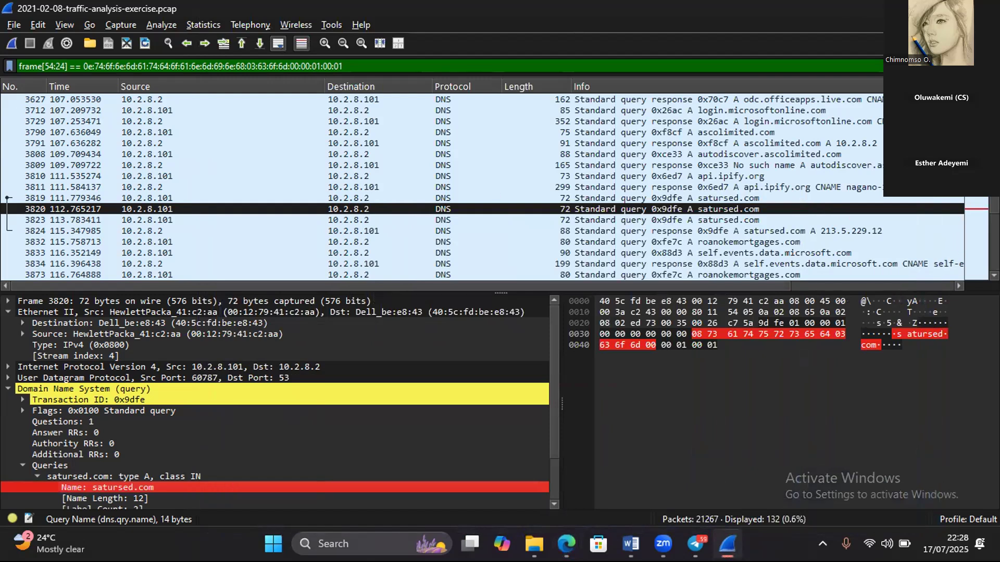
scroll(482, 188, "down", 1)
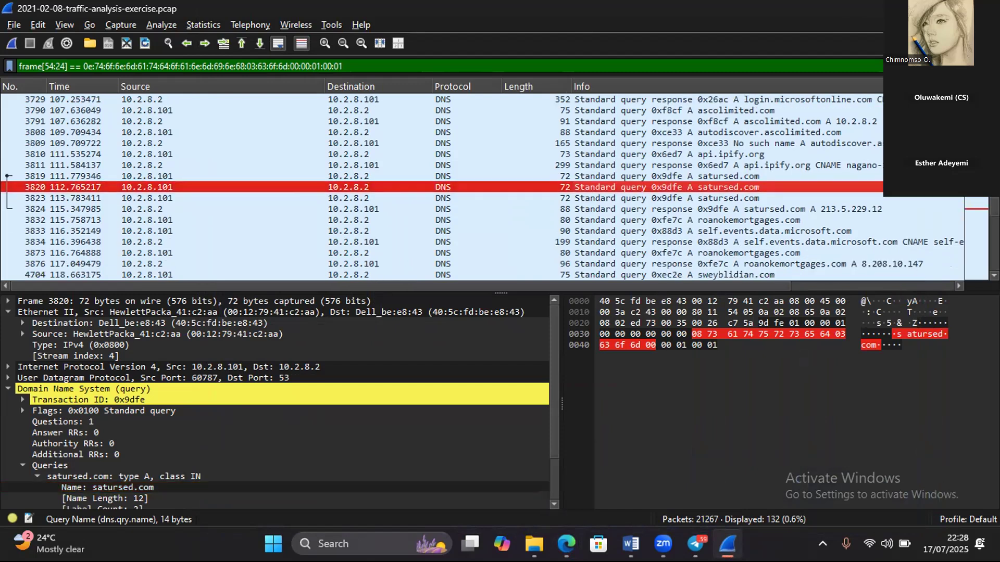
scroll(729, 231, "down", 2)
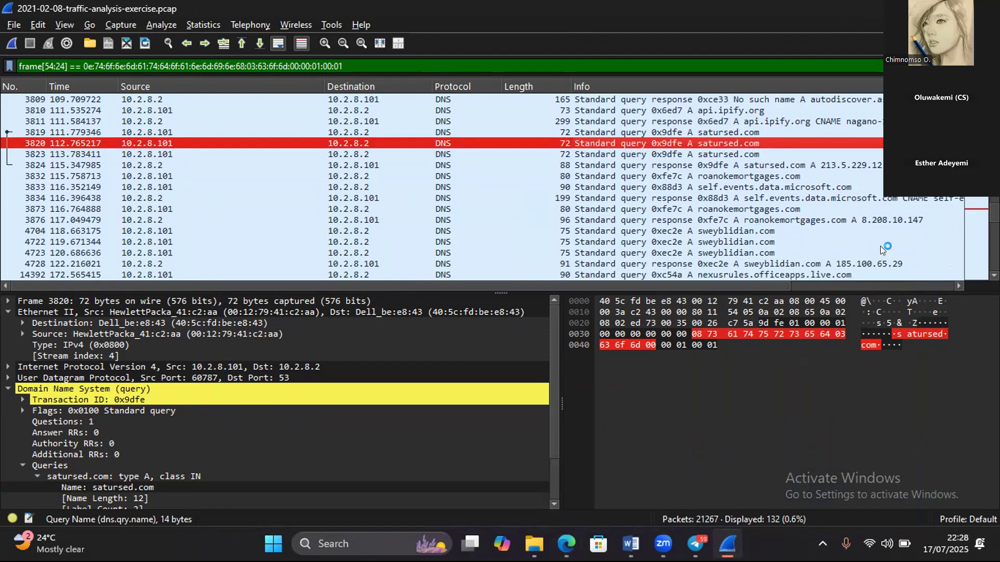
scroll(483, 188, "down", 2)
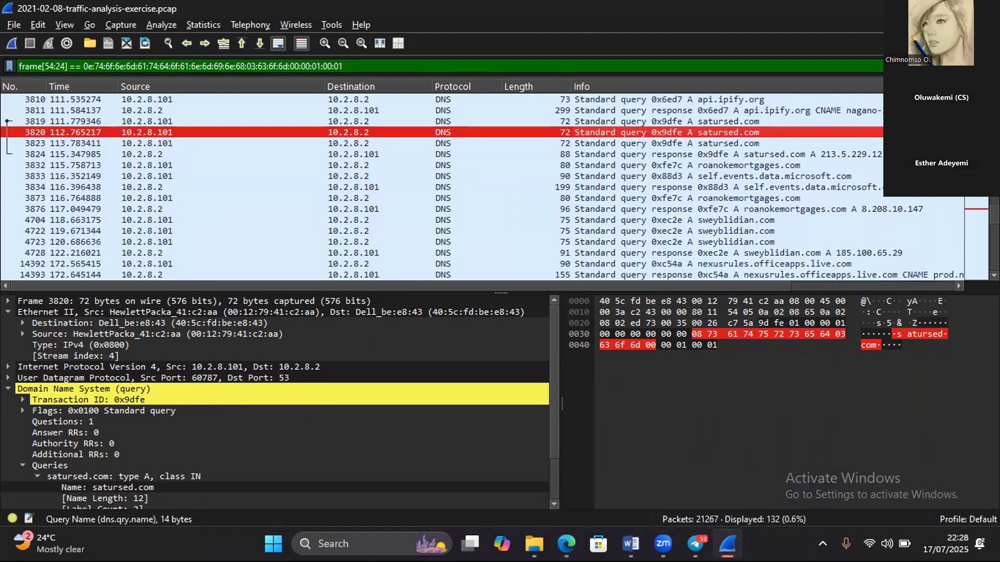
scroll(483, 188, "down", 2)
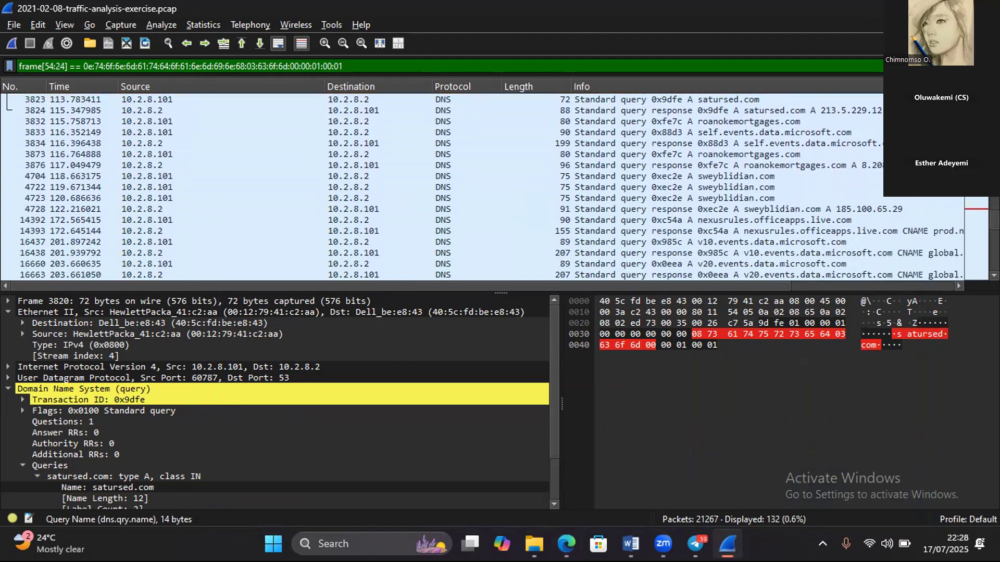
- Look through the remaining DNS queries and responses following roanokemortgages.com to the later part of the capture for suspicious domains
scroll(483, 187, "down", 5)
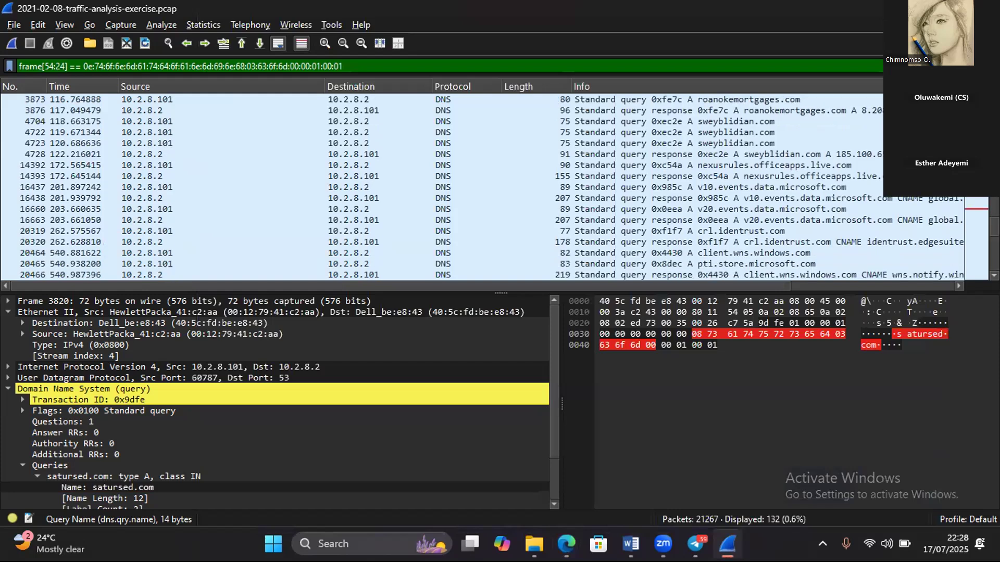
scroll(483, 188, "down", 1)
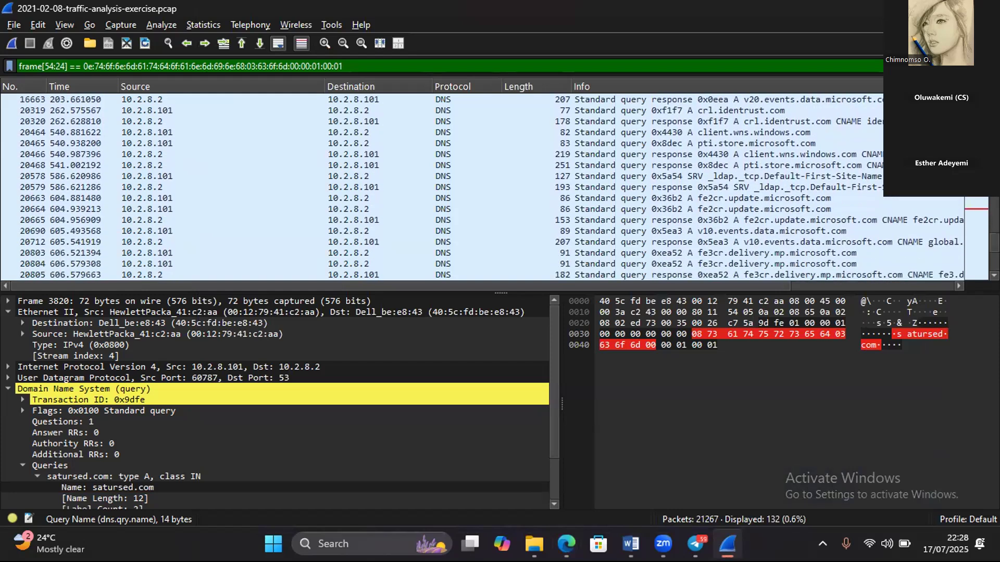
scroll(483, 188, "down", 1)
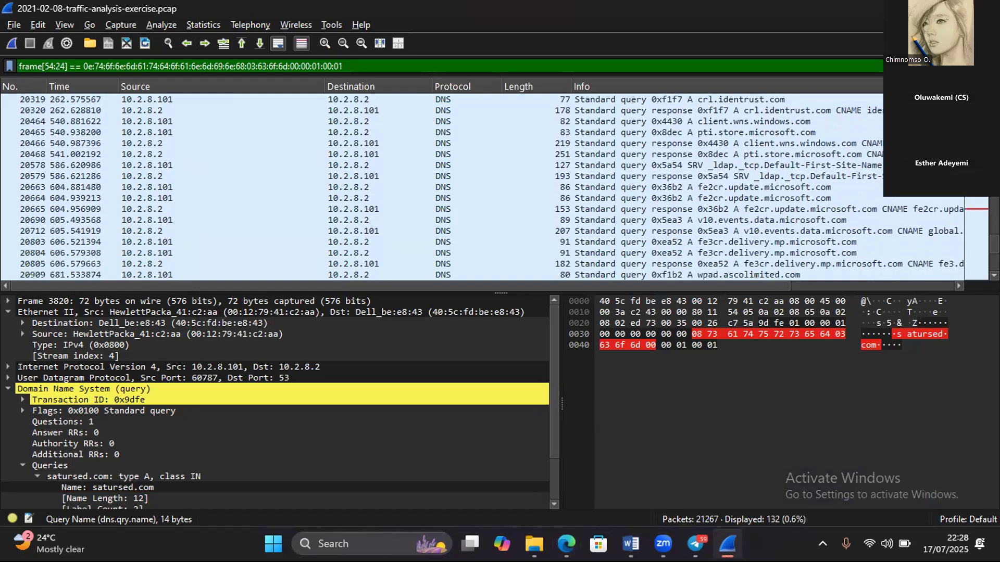
scroll(483, 187, "down", 3)
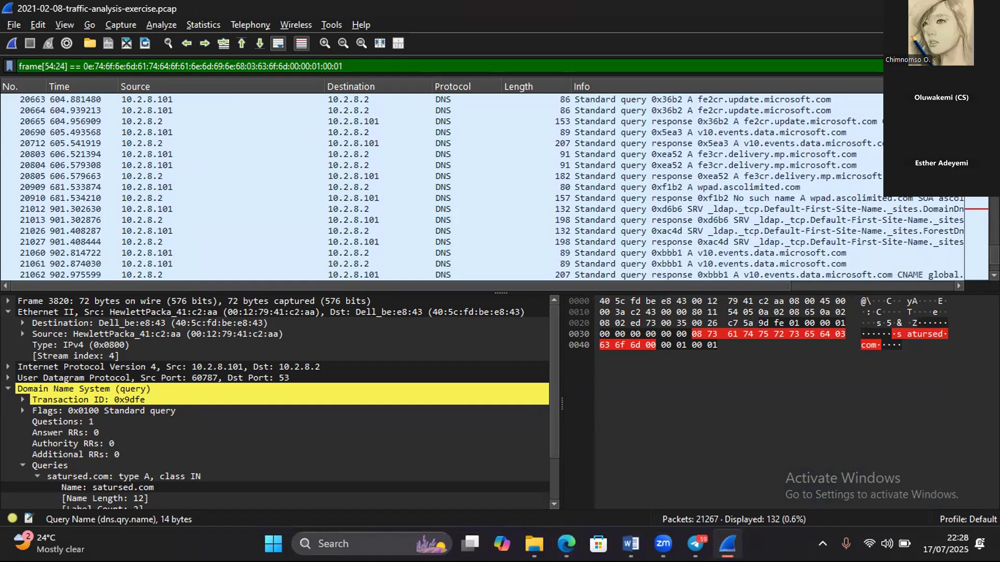
scroll(483, 187, "down", 1)
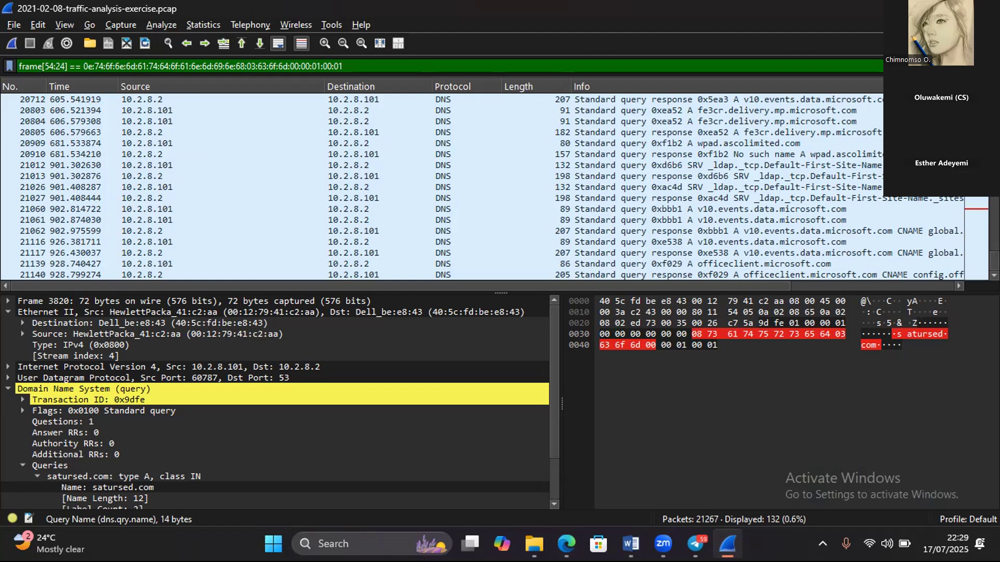
- Clear the display filter and return to the first packet of the full capture
left_click(946, 66)
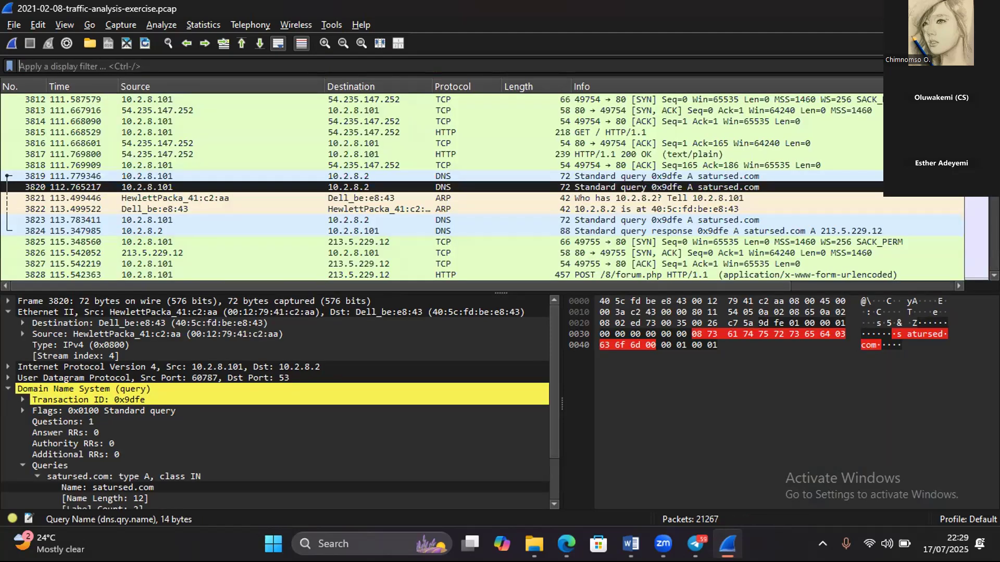
scroll(442, 187, "up", 7)
scroll(443, 187, "up", 7)
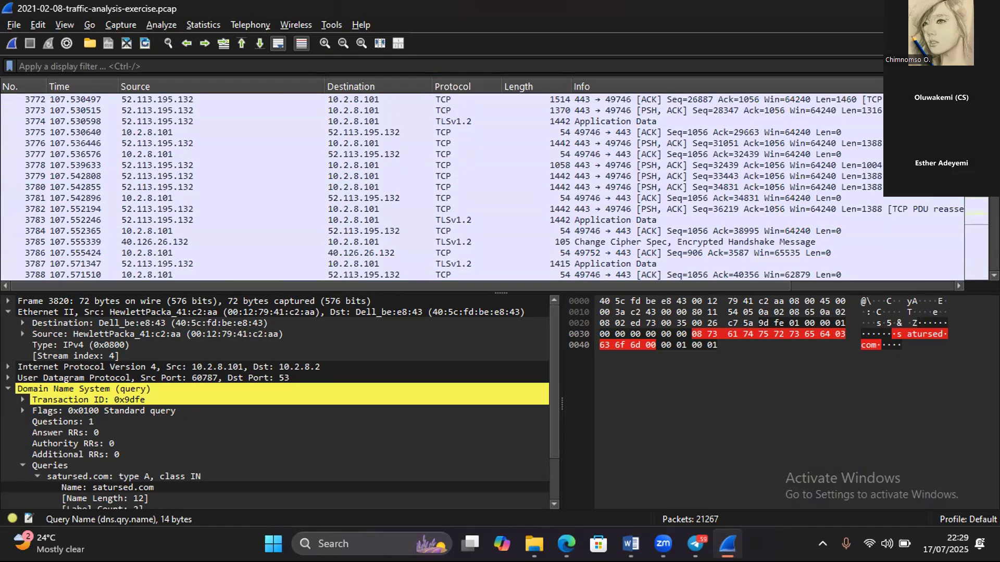
key("ctrl+Home")
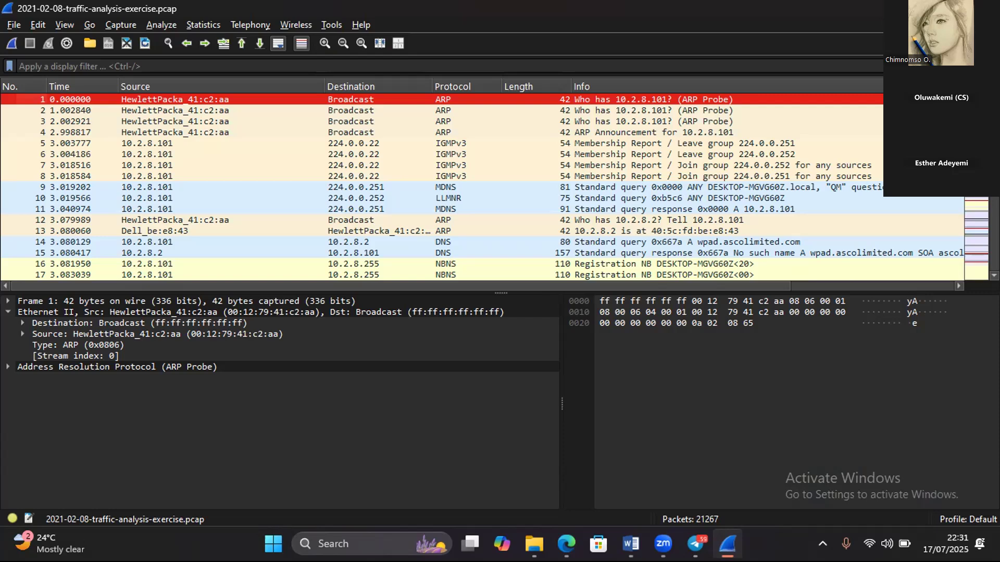
- Expand the Address Resolution Protocol and Frame sections of packet 1 to view their details
left_click(7, 367)
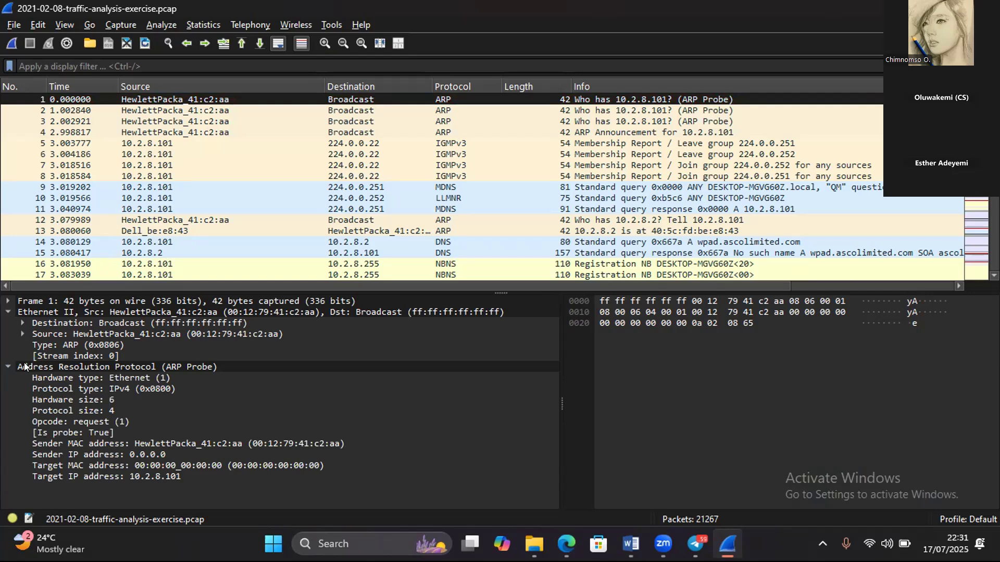
left_click(7, 312)
left_click(7, 312)
left_click(11, 302)
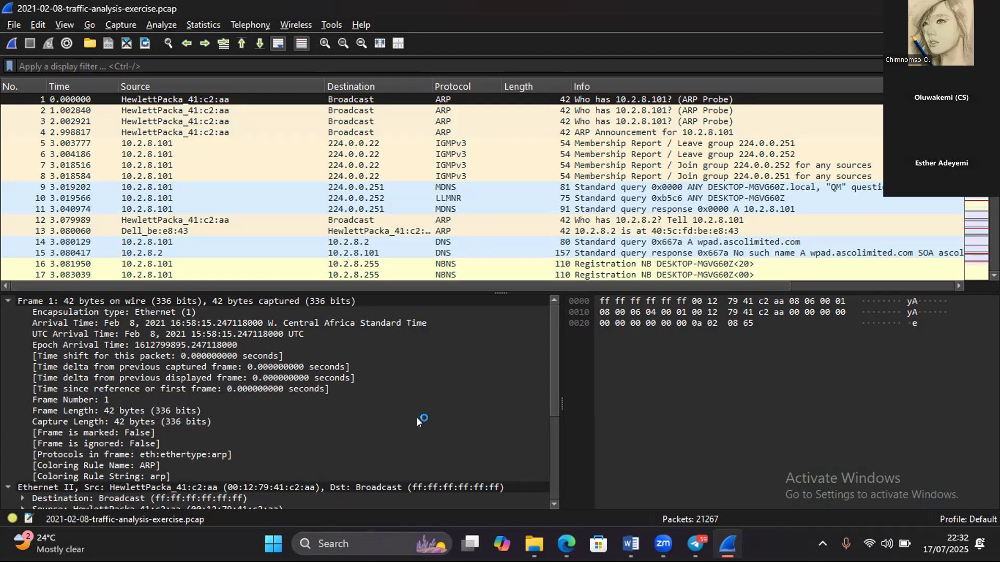
- Open the capture's conversation statistics and sort the IPv4 conversations by packet count in descending order
left_click(205, 26)
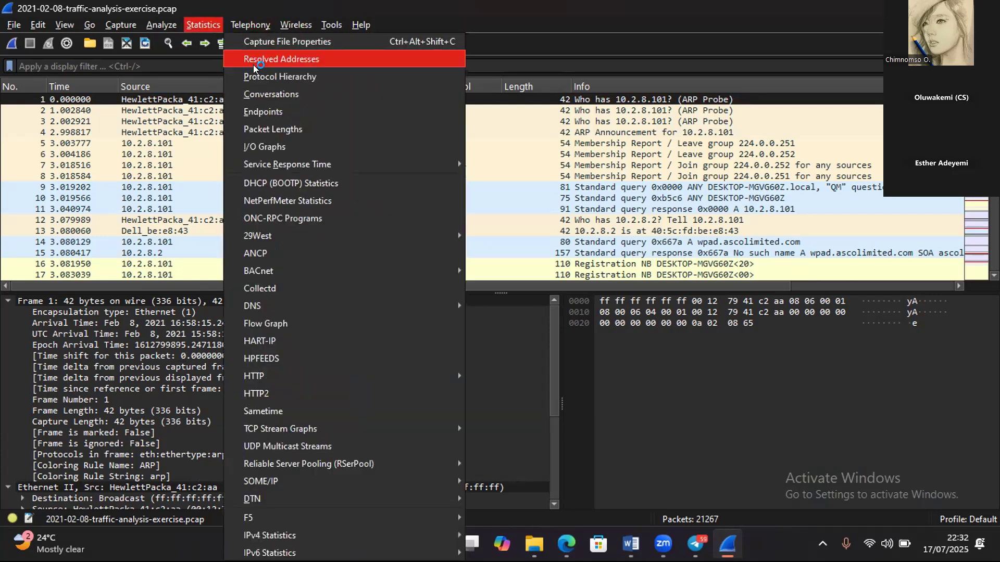
left_click(280, 93)
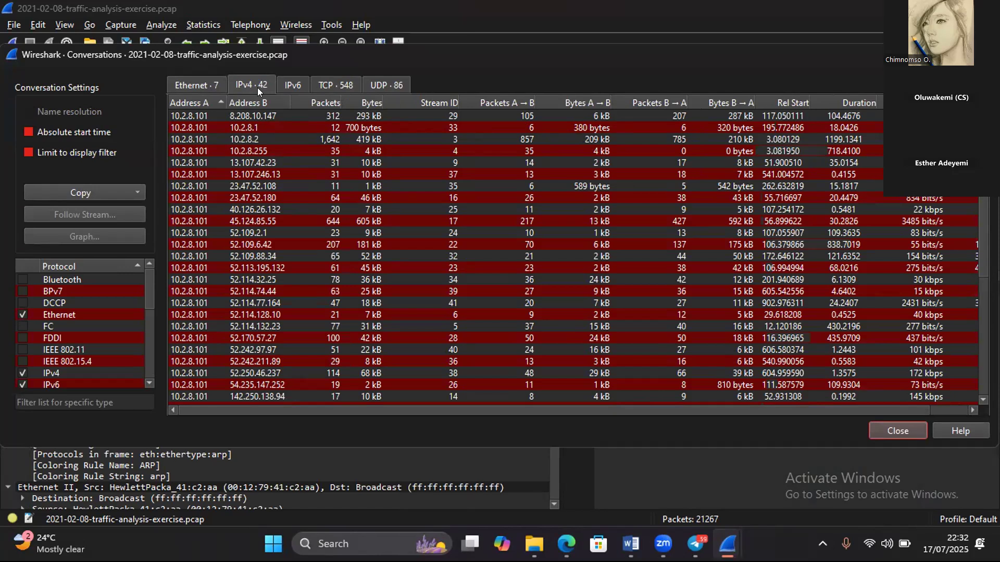
left_click(331, 103)
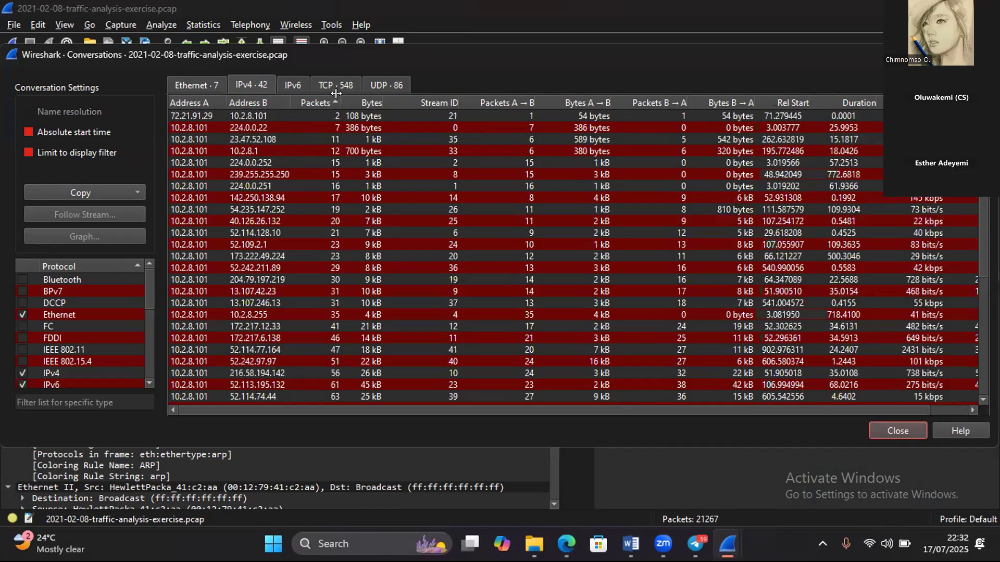
left_click(332, 102)
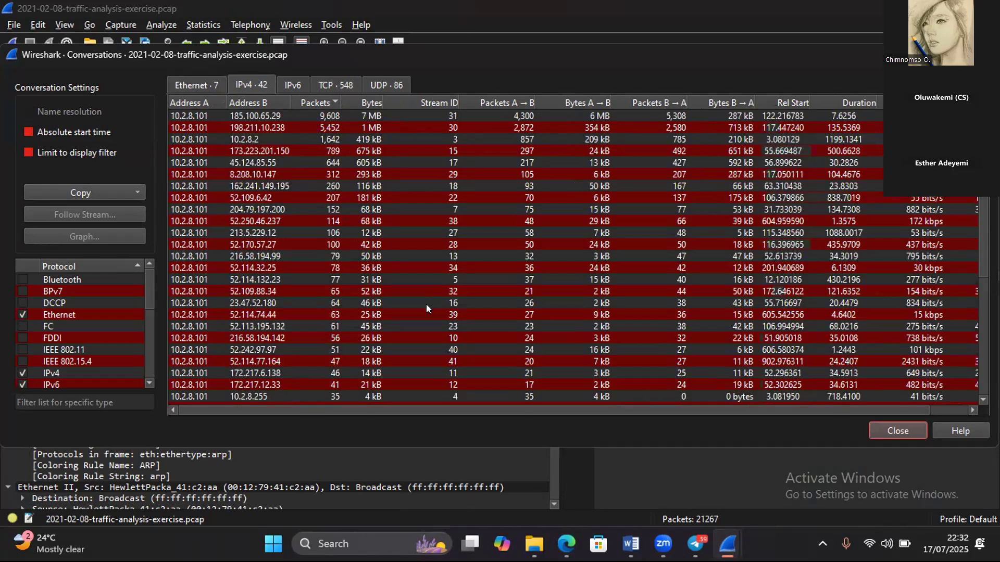
- Apply an A → Any filter from the 10.2.8.101 and 185.100.65.29 conversation, giving ip.src==10.2.8.101, and close the conversation statistics
left_click(305, 114)
right_click(304, 113)
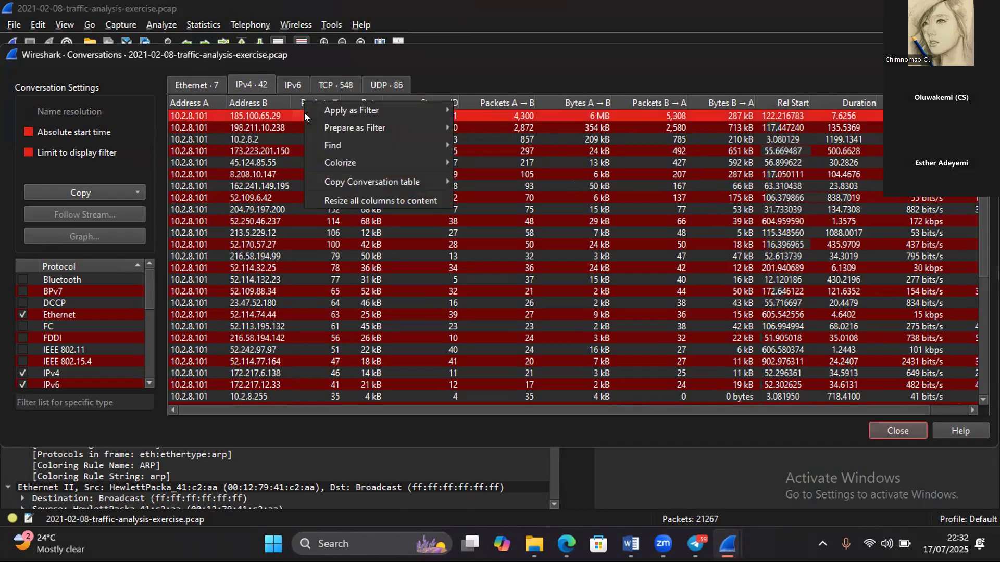
mouse_move(421, 102)
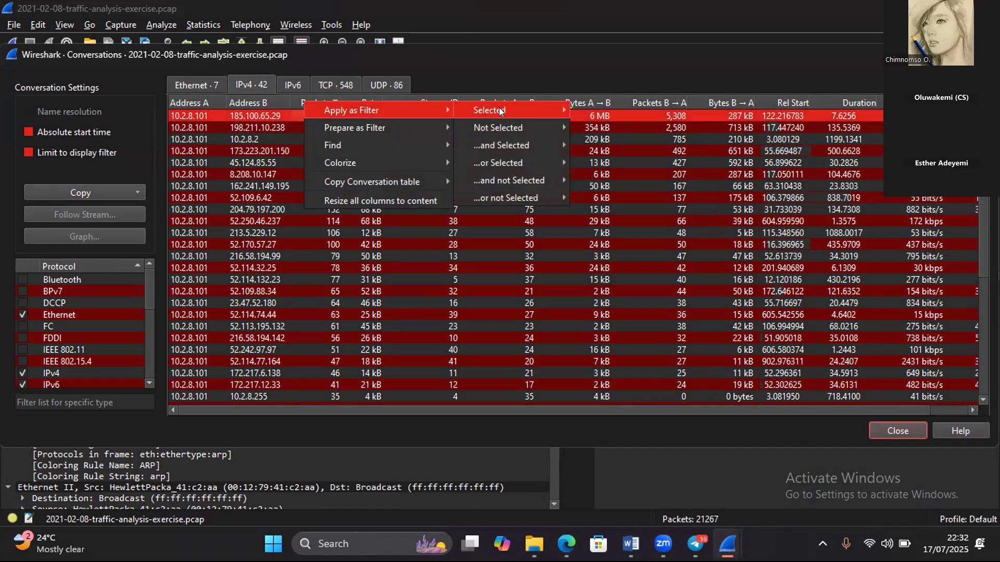
mouse_move(504, 106)
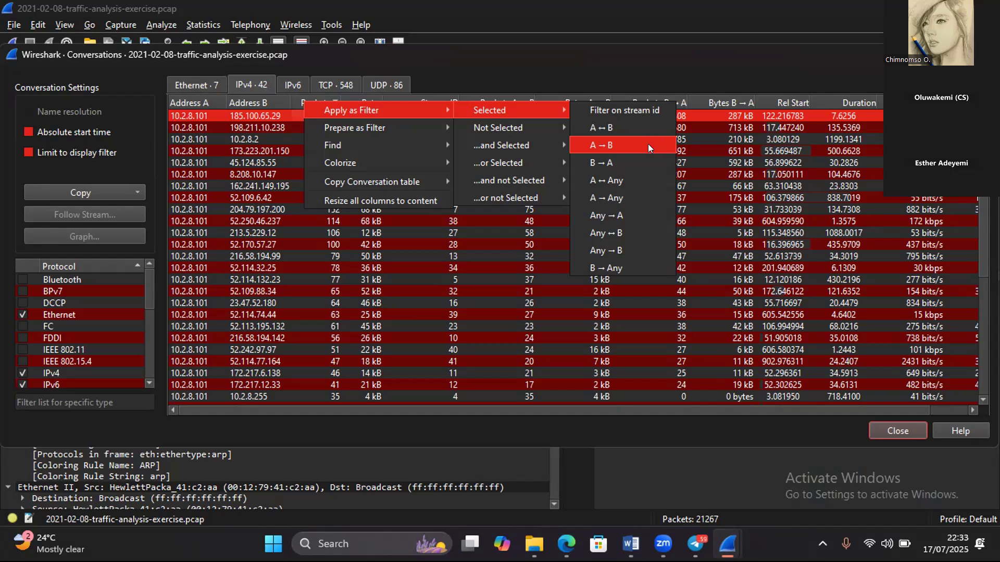
left_click(634, 265)
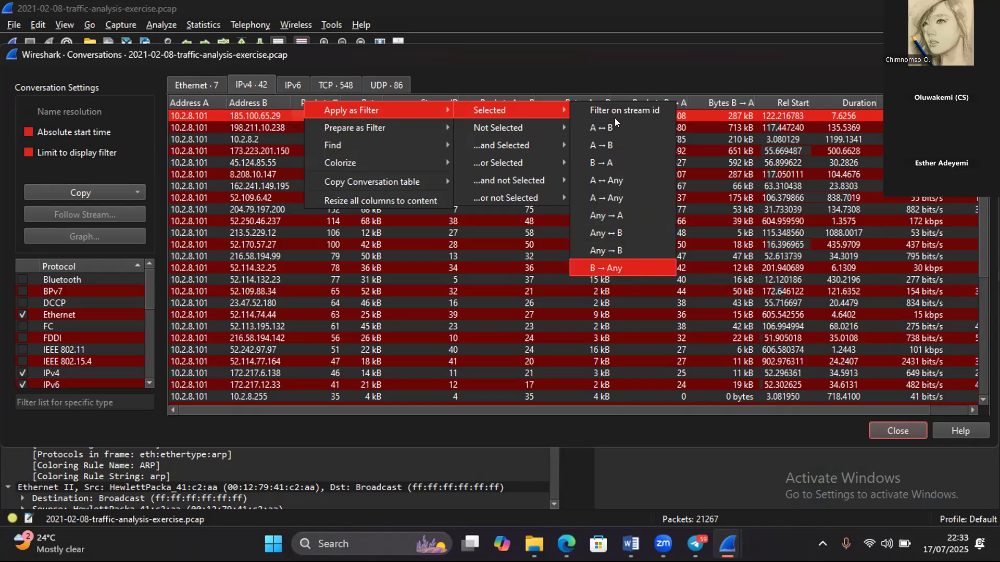
left_click(621, 197)
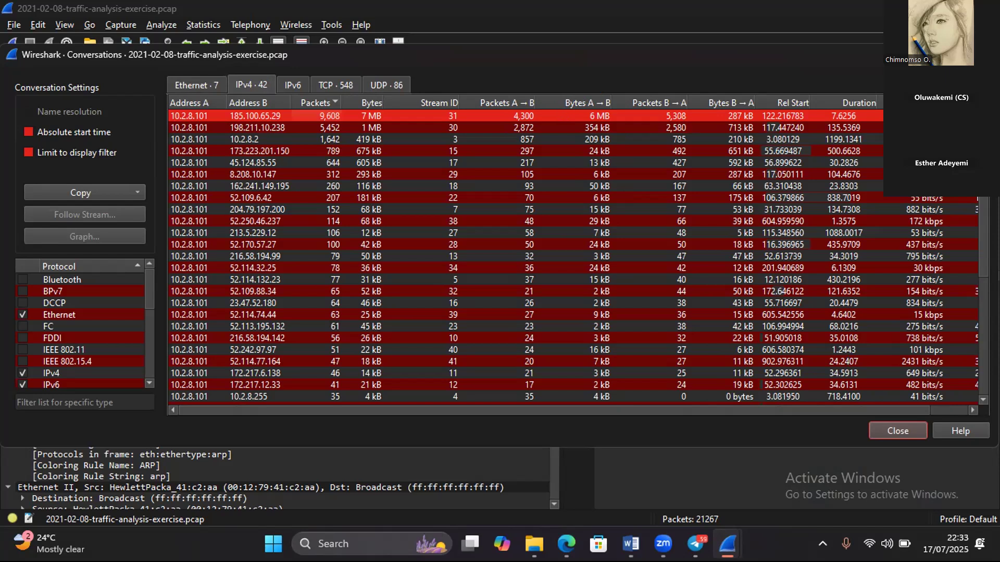
left_click(984, 55)
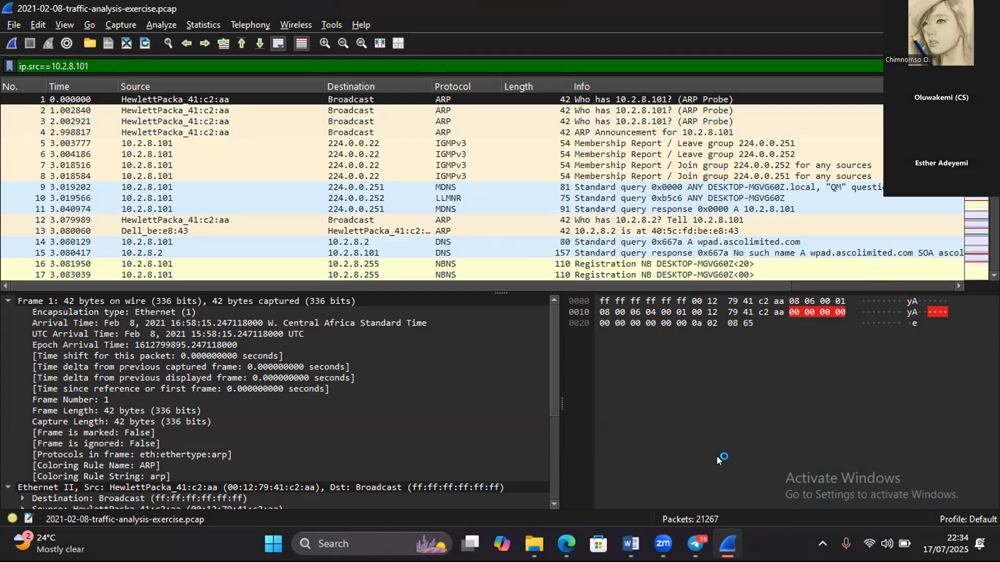
key("Return")
- Examine packet 1's Frame, Ethernet II and ARP details to the end, then collapse the ARP and Ethernet II sections
left_click(553, 501)
left_click(552, 501)
left_click(553, 504)
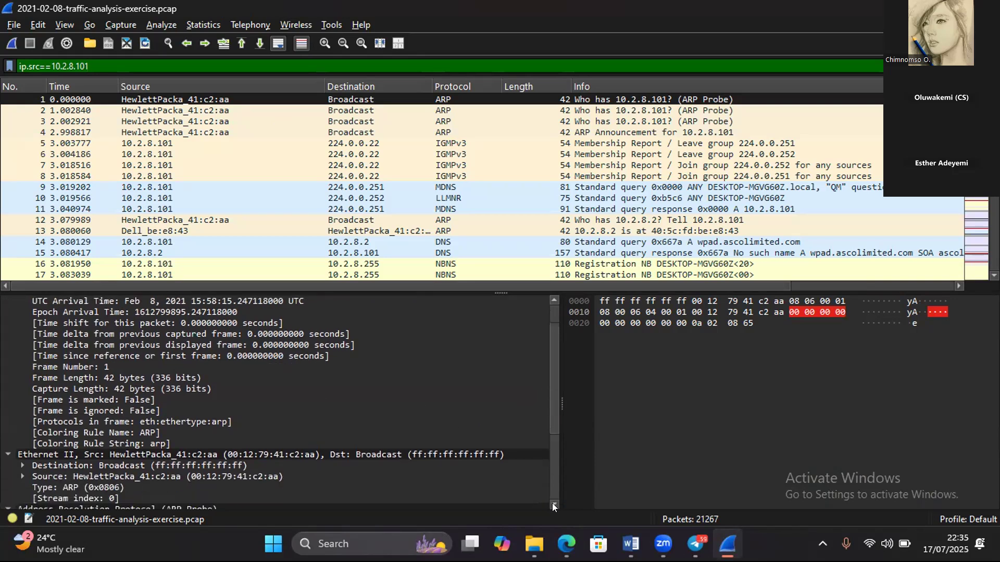
left_click(552, 502)
left_click(552, 500)
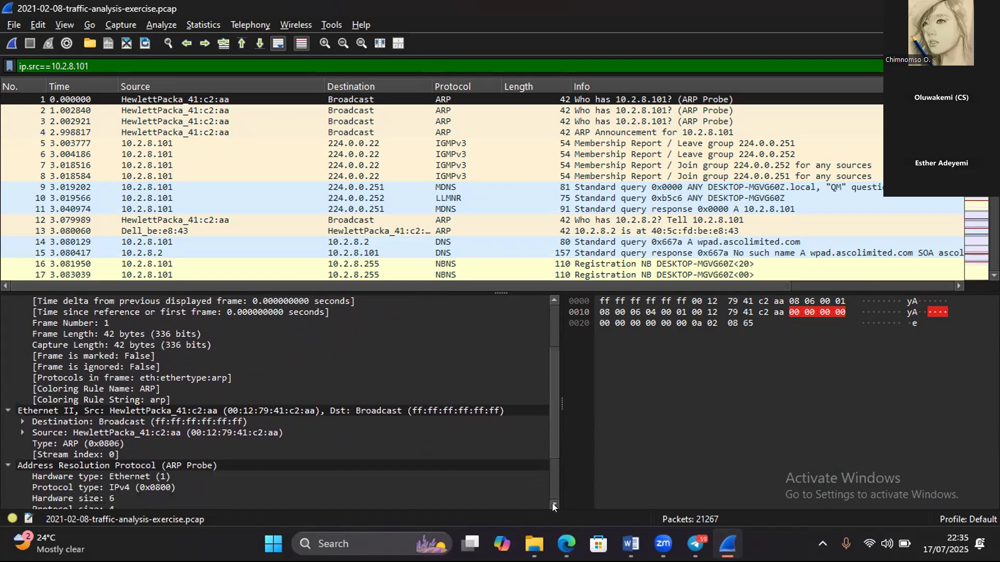
left_click(552, 503)
left_click(552, 503)
left_click(552, 503)
left_click(552, 500)
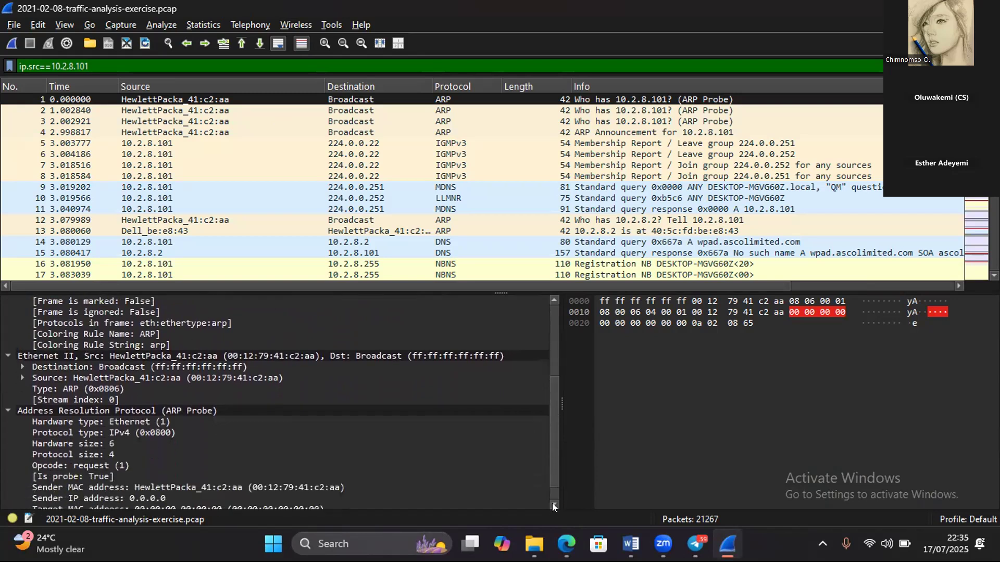
left_click(552, 504)
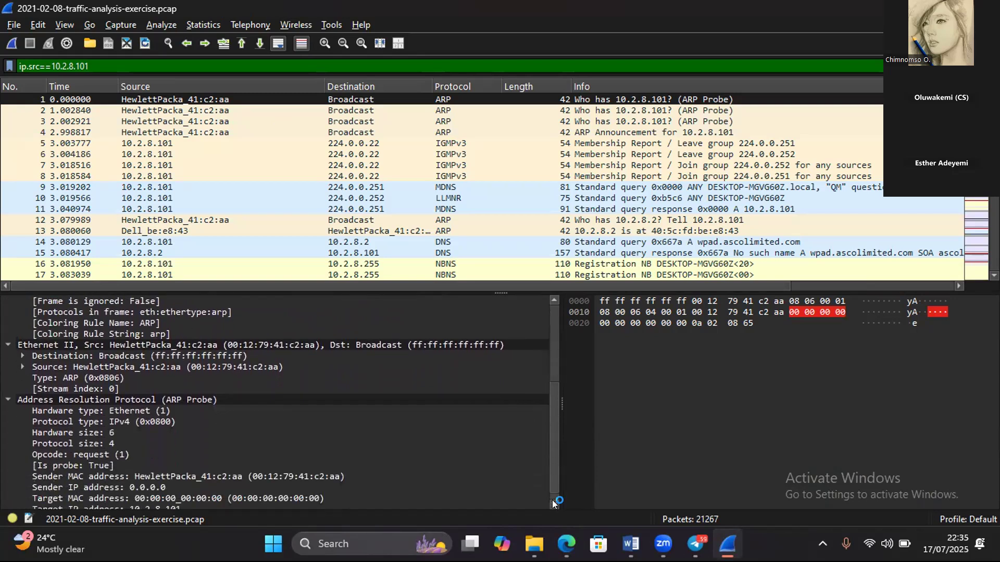
left_click(552, 503)
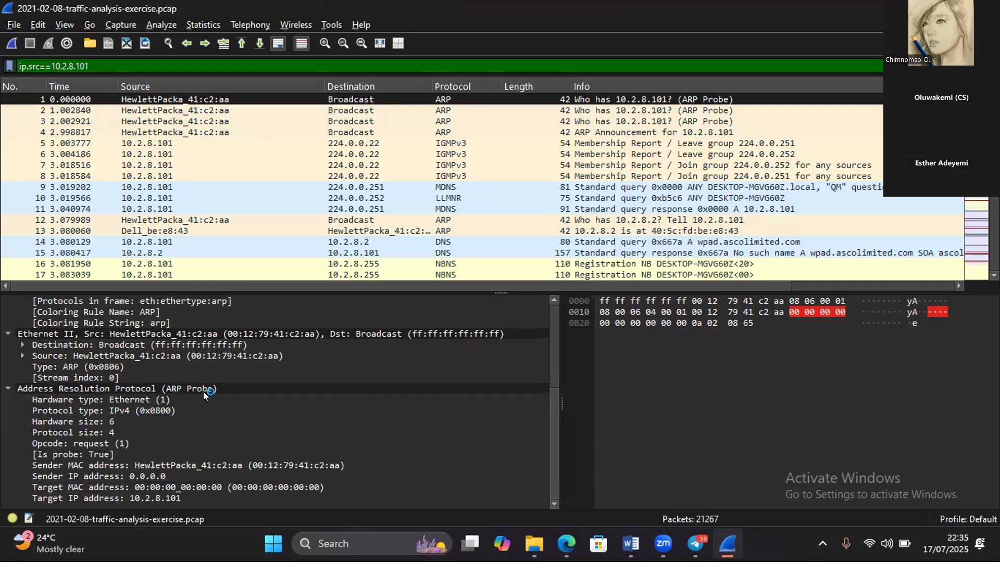
left_click(4, 388)
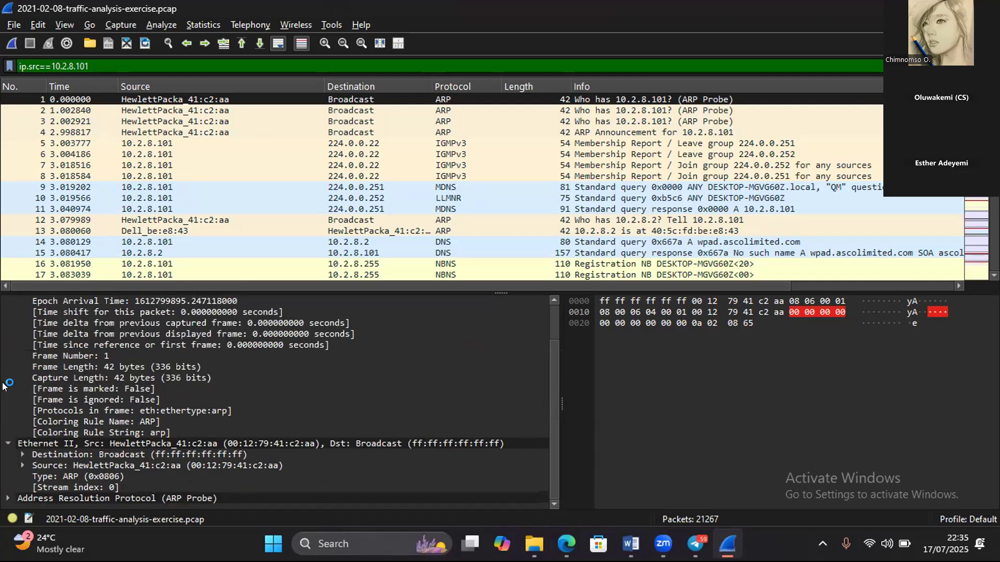
left_click(7, 443)
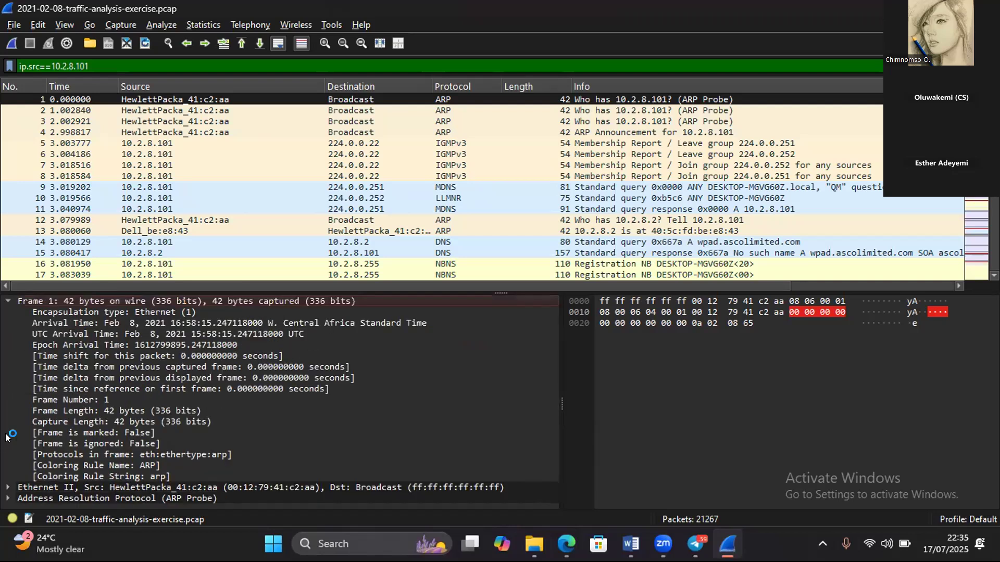
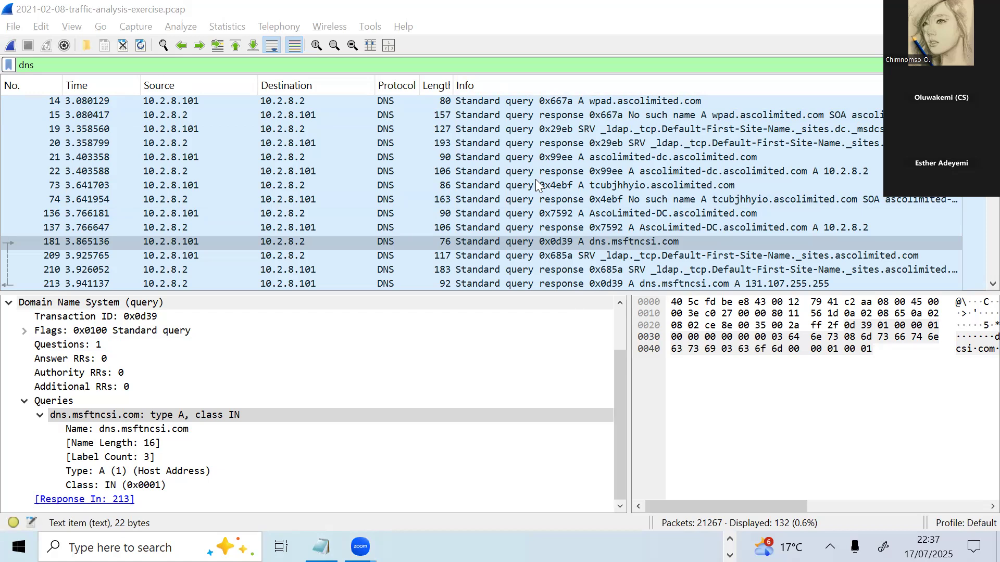
- Clear the dns display filter so that the whole capture is listed
left_click(96, 64)
key("BackSpace")
key("BackSpace")
key("BackSpace")
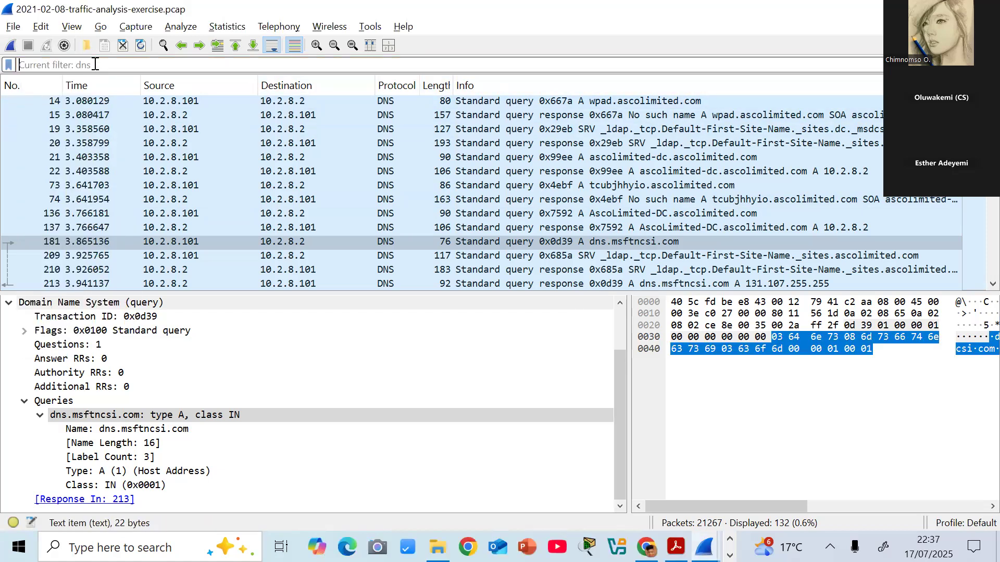
key("Return")
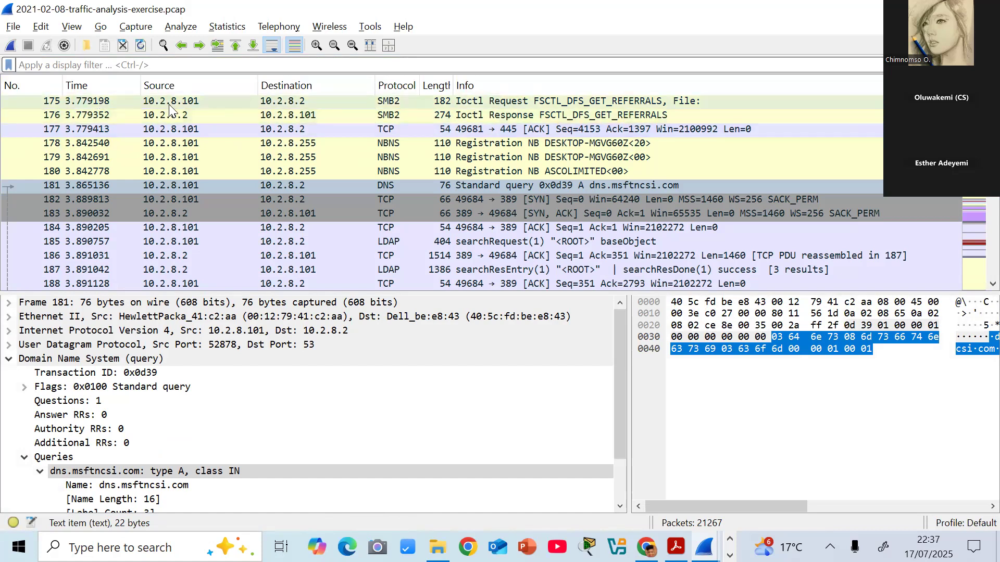
- Create a new configuration profile named "my preffered profile" from the default settings and switch to it
left_click(952, 527)
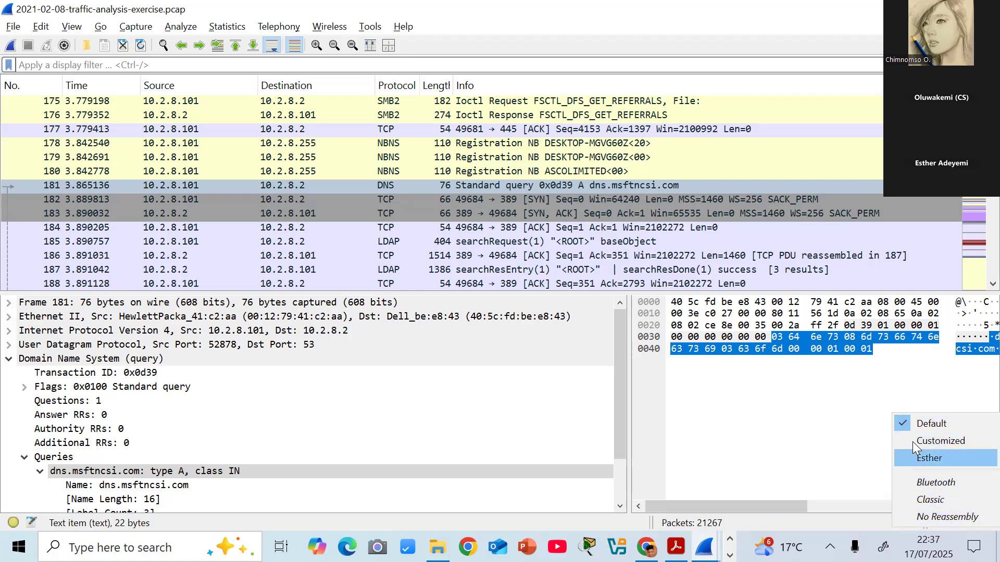
left_click(863, 526)
left_click(968, 523)
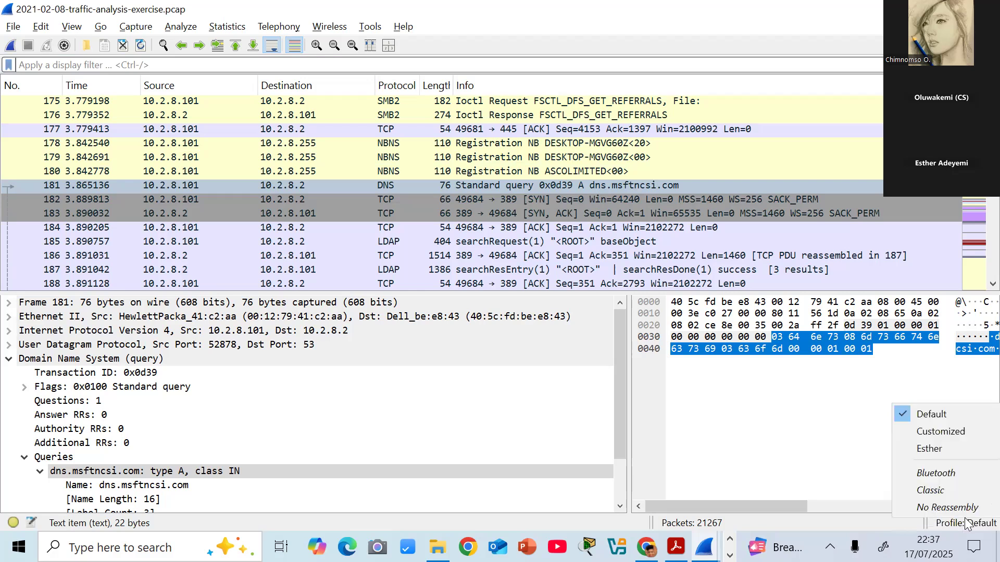
right_click(967, 524)
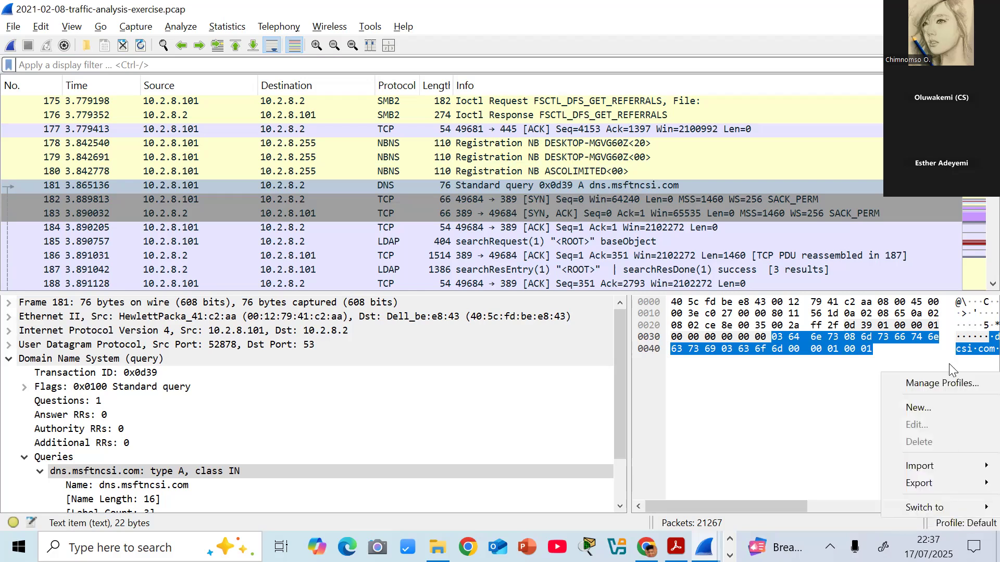
left_click(921, 407)
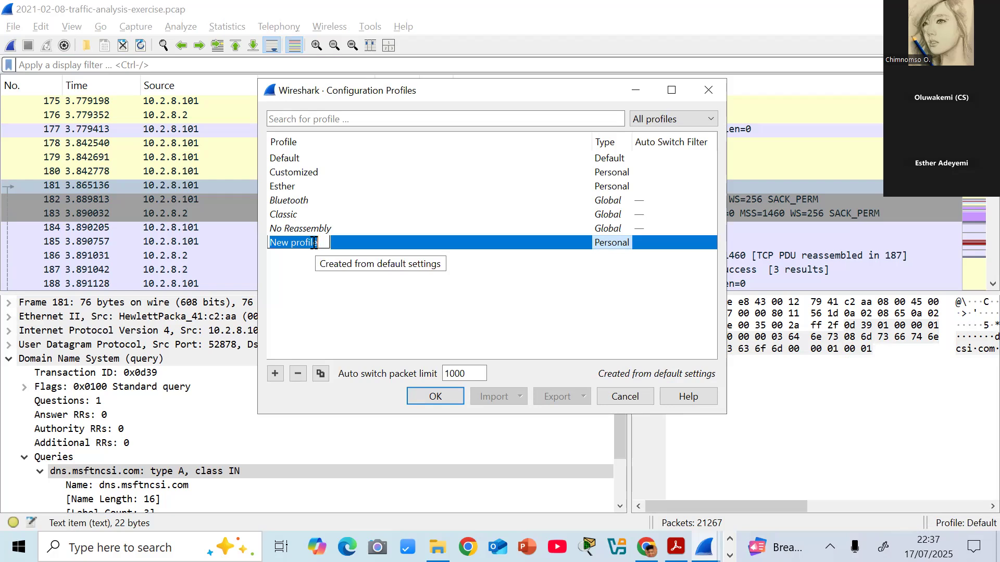
type("my preffered profi")
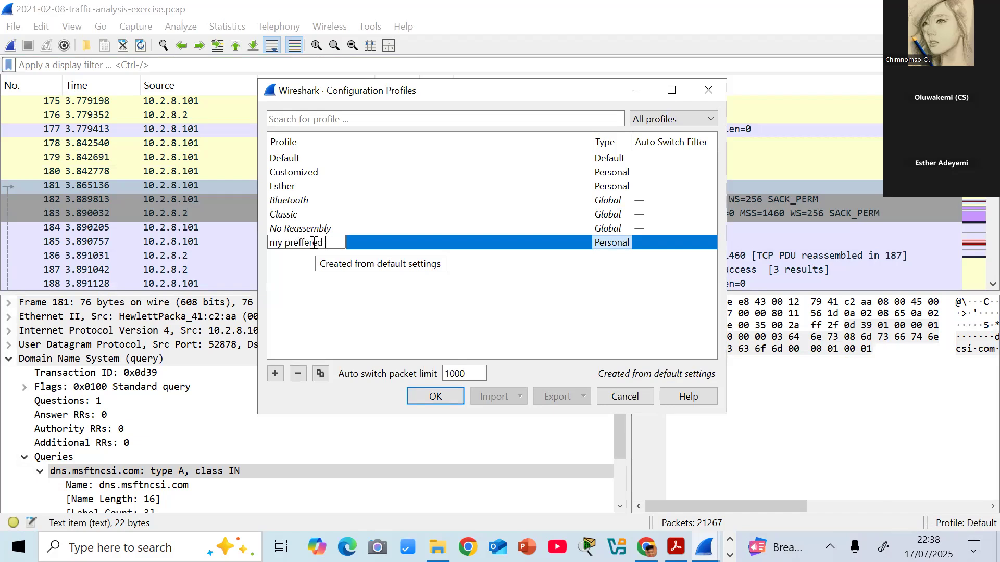
type("le")
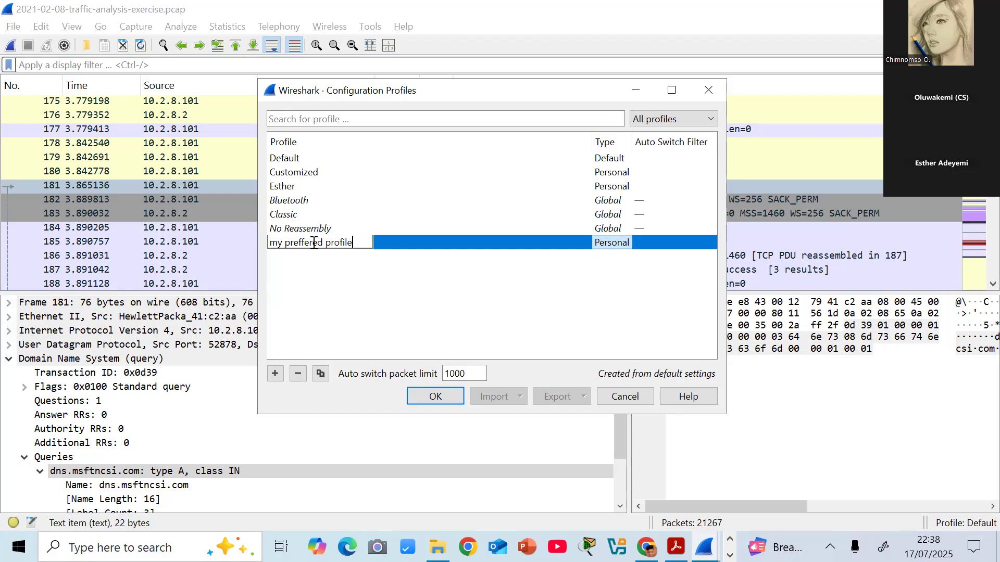
key("Return")
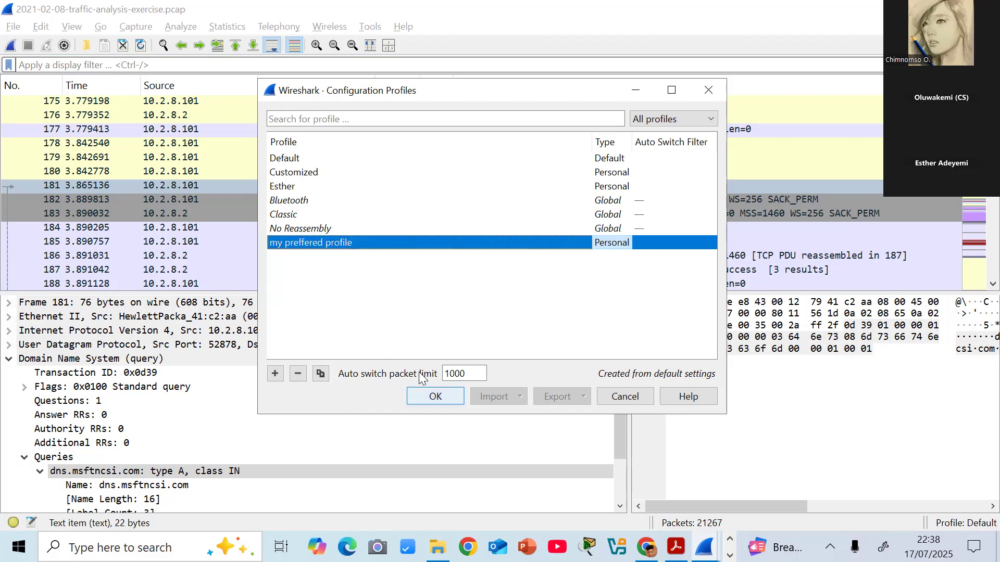
key("Return")
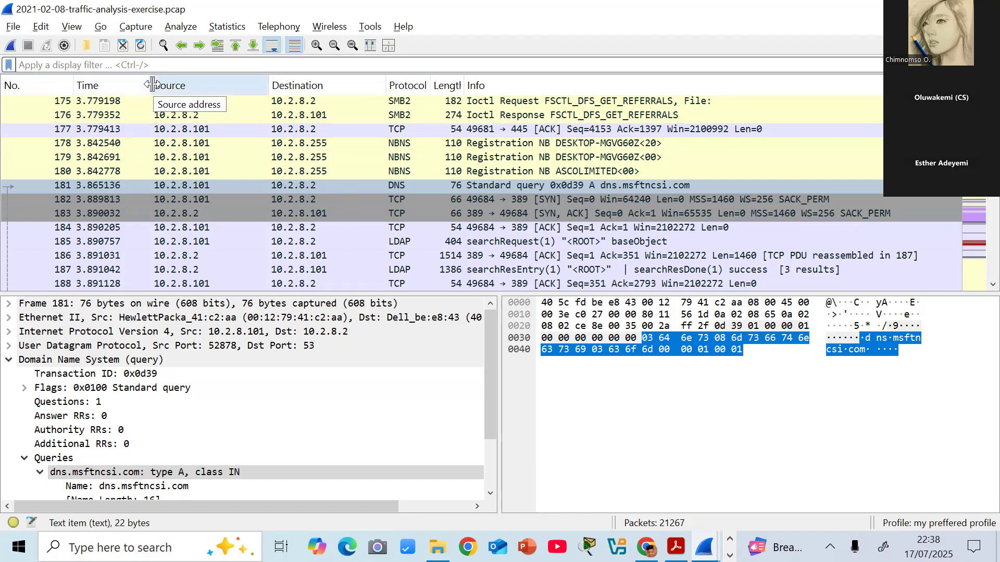
- Widen the packet list's Time column and set the time display format to UTC Date and Time of Day
left_click_drag(152, 85, 197, 85)
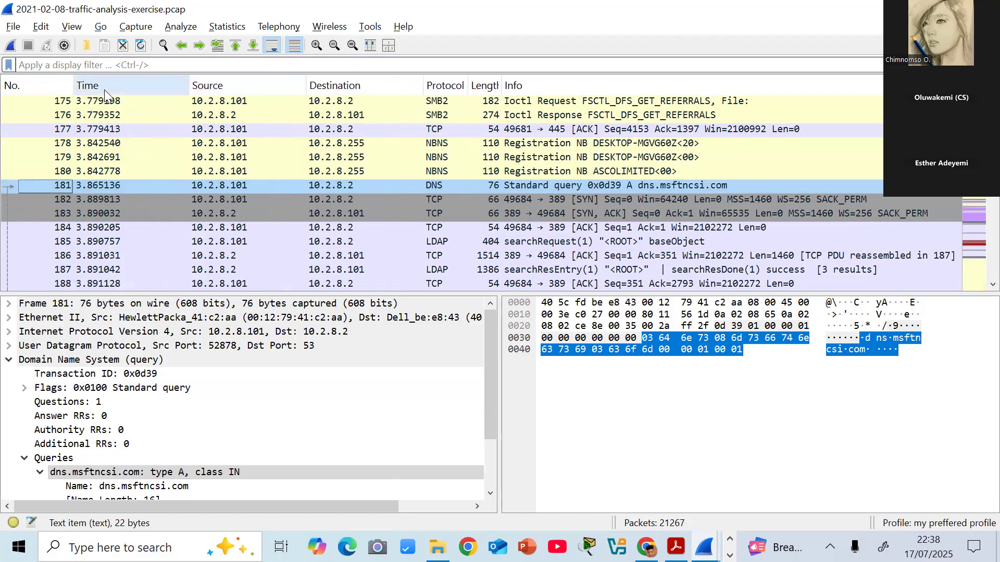
left_click_drag(72, 83, 74, 84)
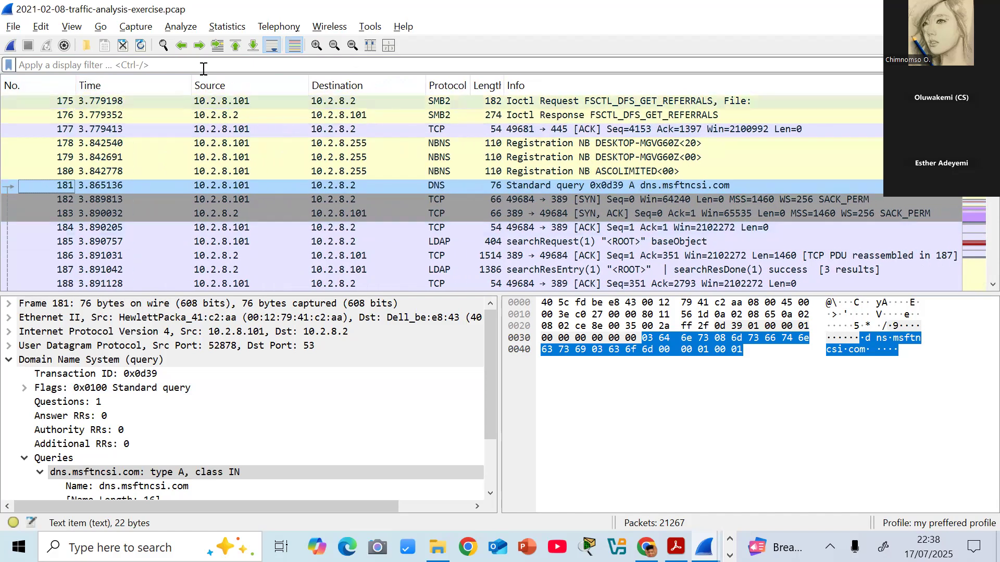
left_click(74, 30)
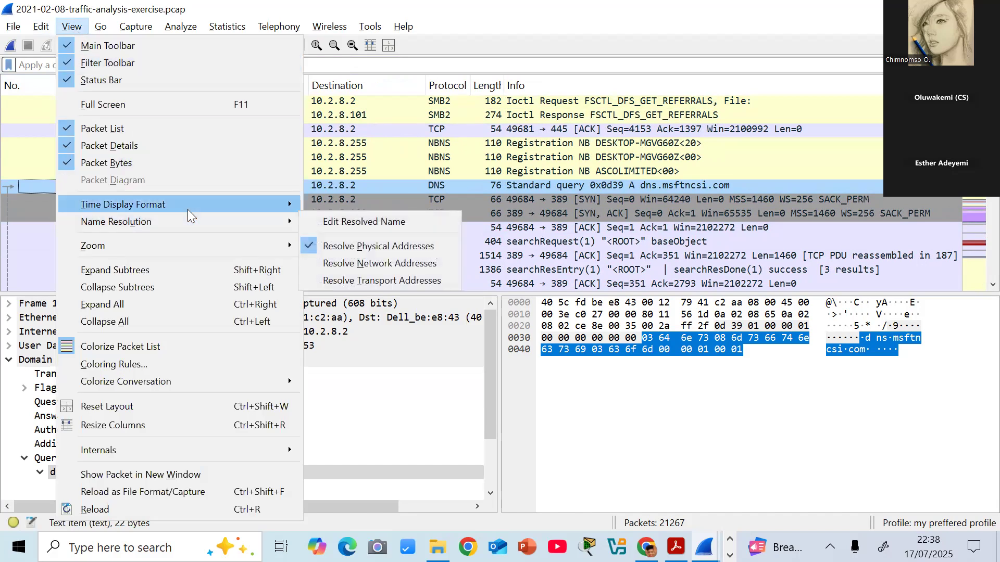
mouse_move(189, 211)
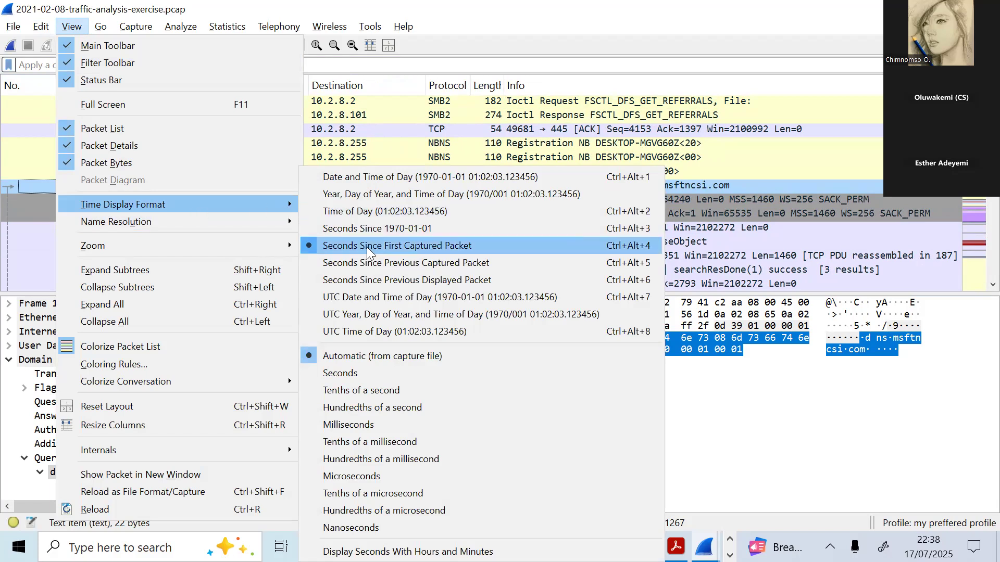
left_click(373, 301)
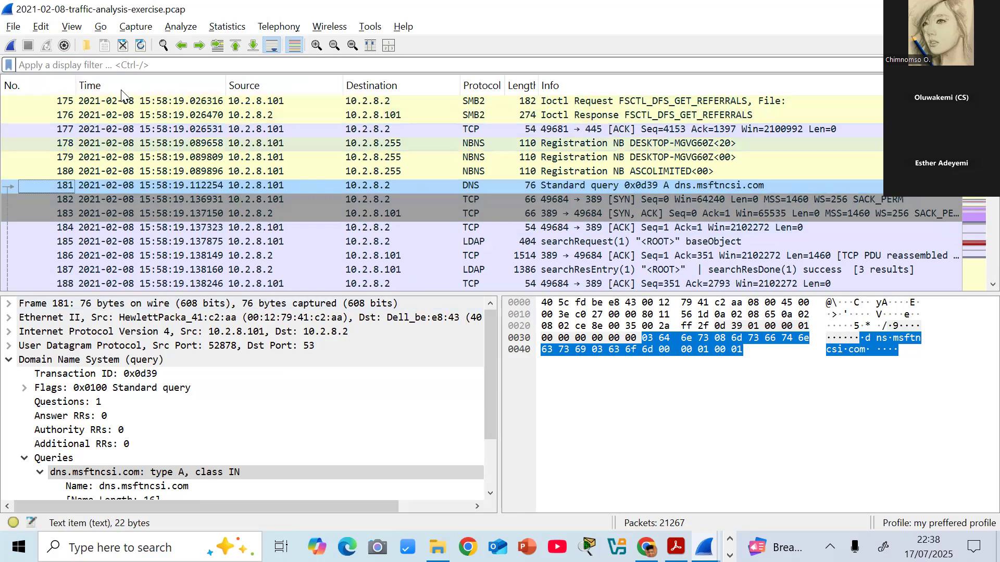
- Set the time display precision to Seconds and widen the Time column
left_click(72, 27)
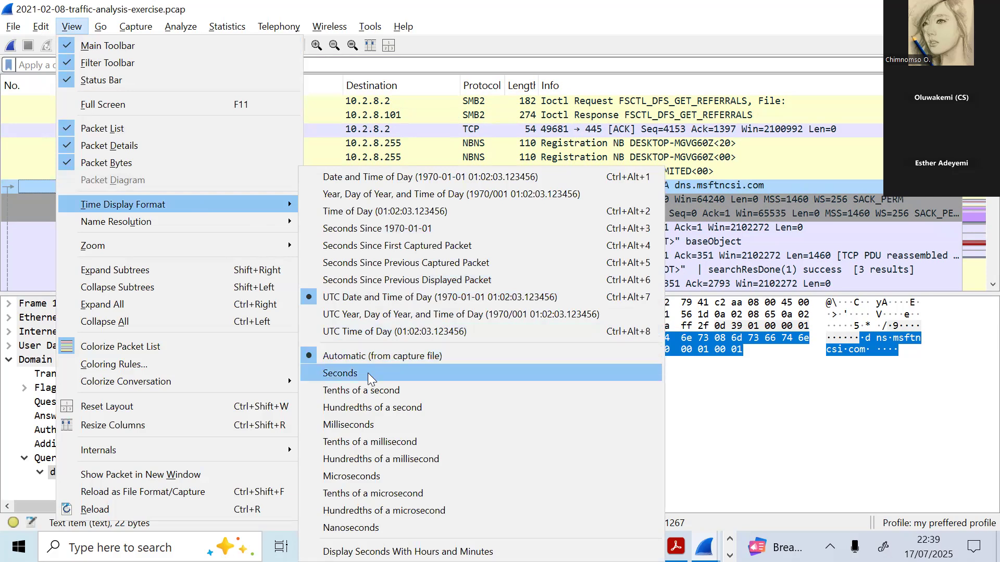
left_click(369, 374)
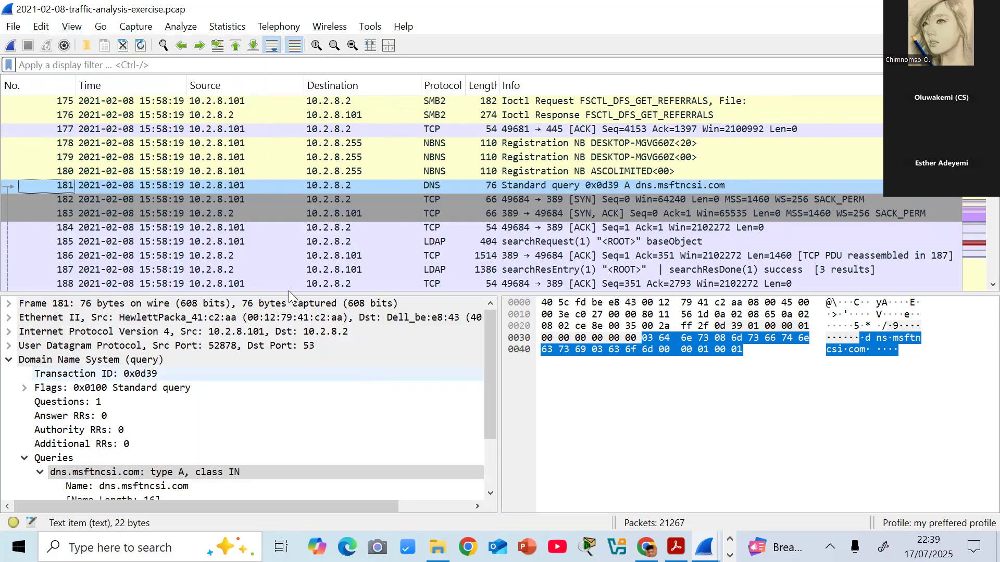
left_click_drag(187, 85, 245, 81)
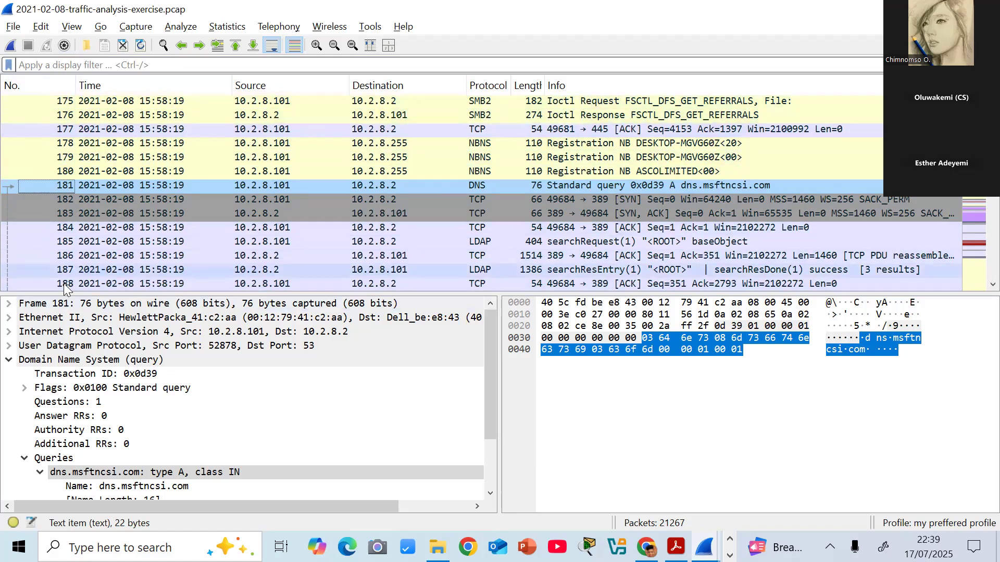
- Open the Columns settings under Appearance in the preferences
right_click(45, 87)
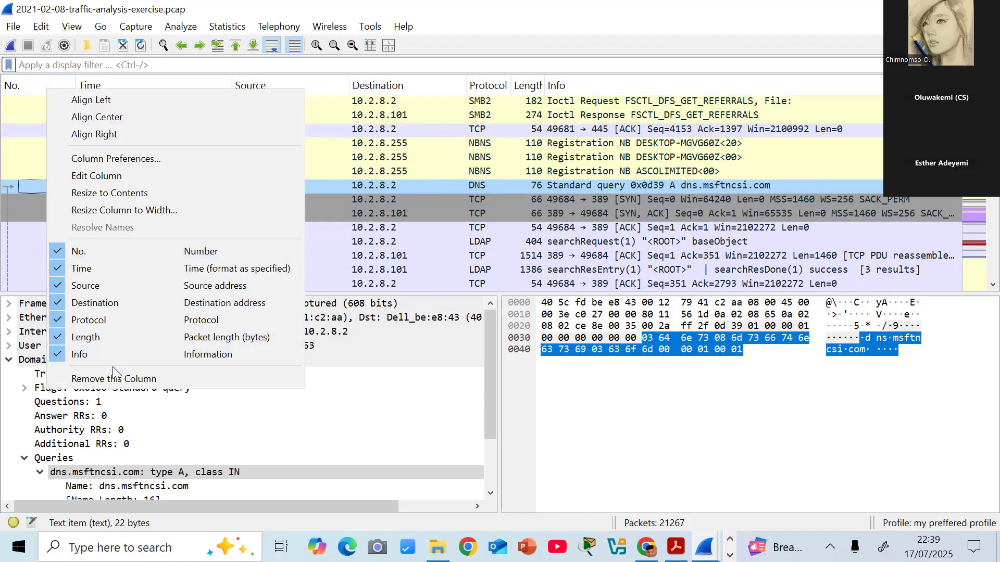
left_click(323, 376)
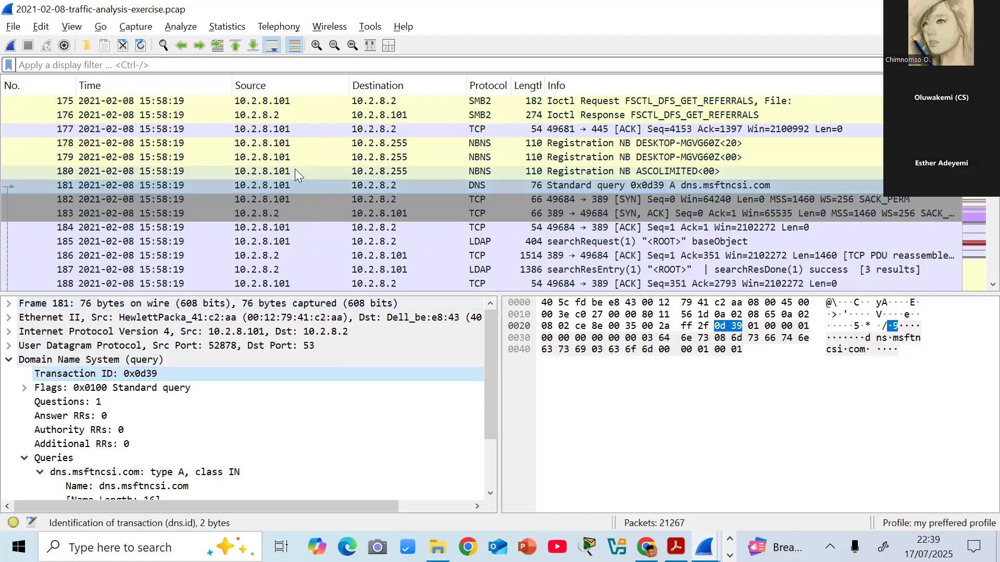
left_click(13, 28)
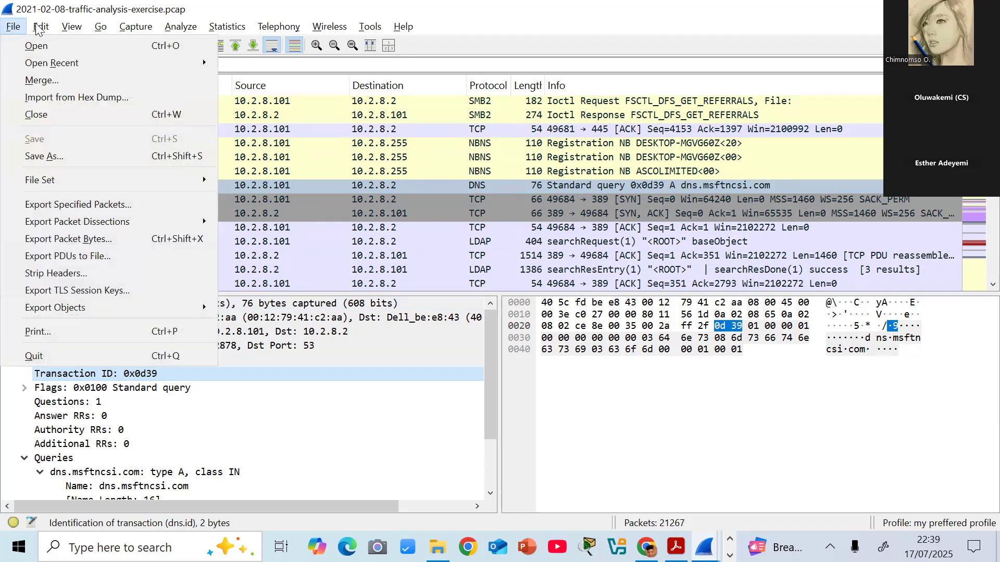
mouse_move(43, 30)
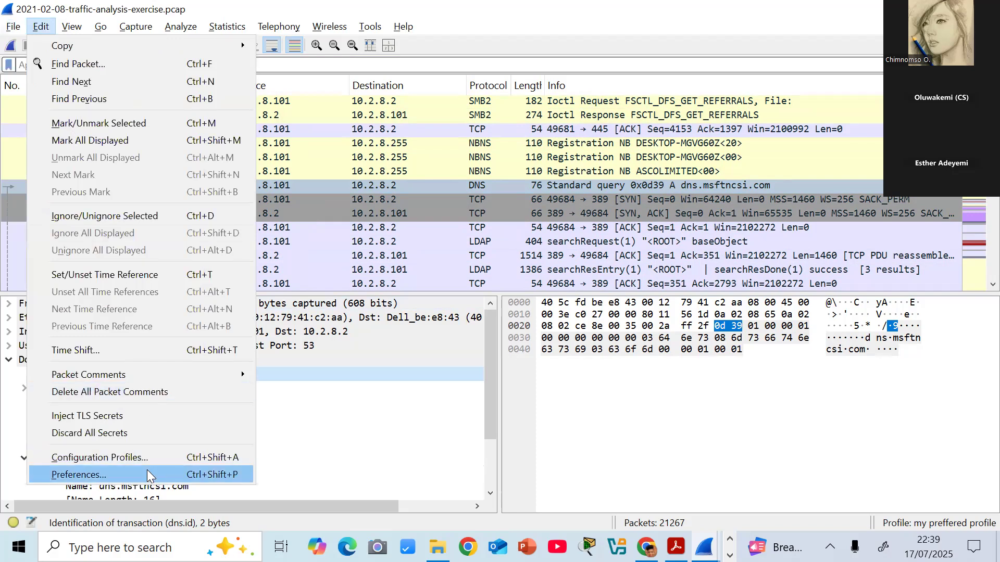
left_click(107, 476)
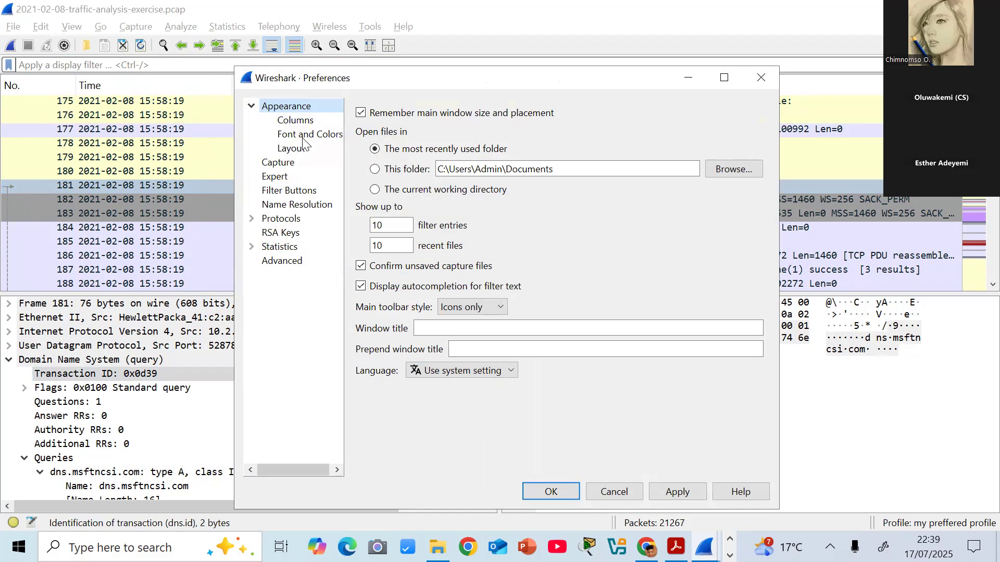
left_click(306, 122)
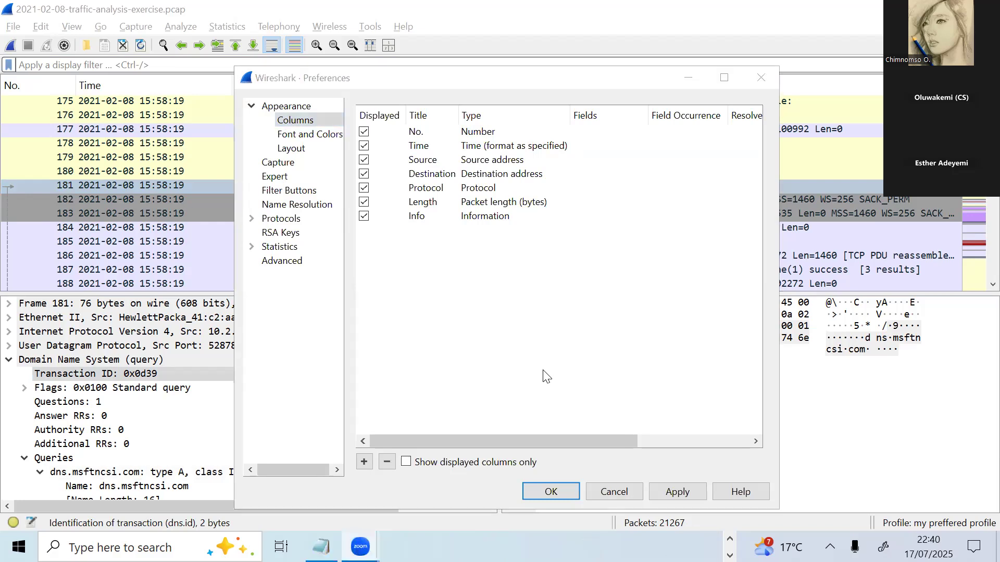
- Add a new packet list column and title it "Scr Port"
left_click(364, 462)
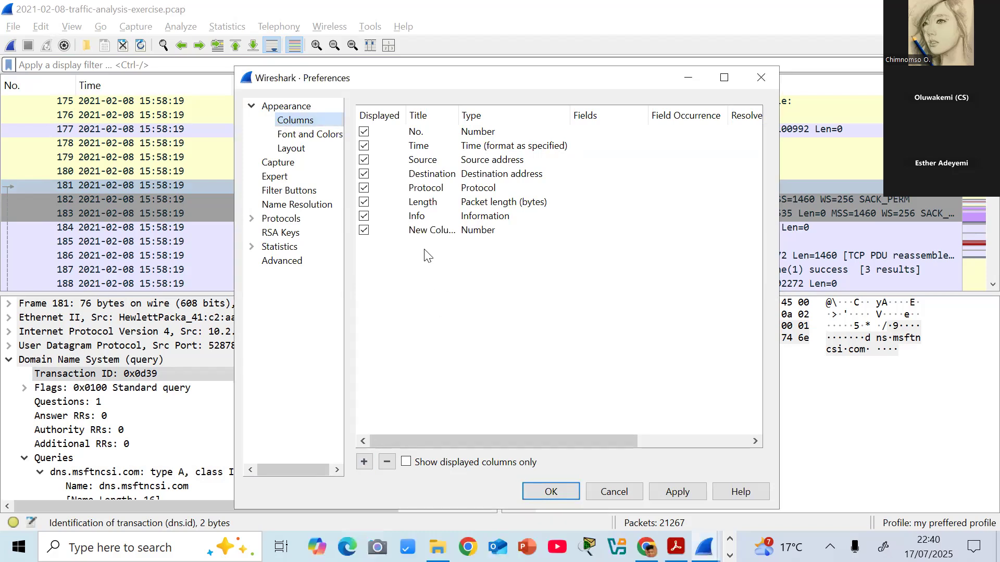
left_click(429, 230)
left_click(430, 229)
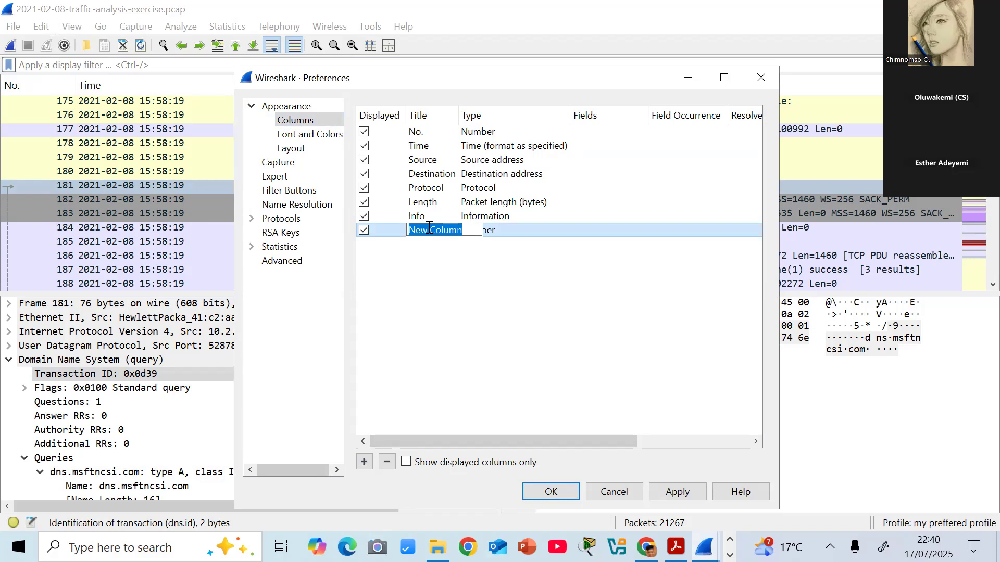
type("Scr")
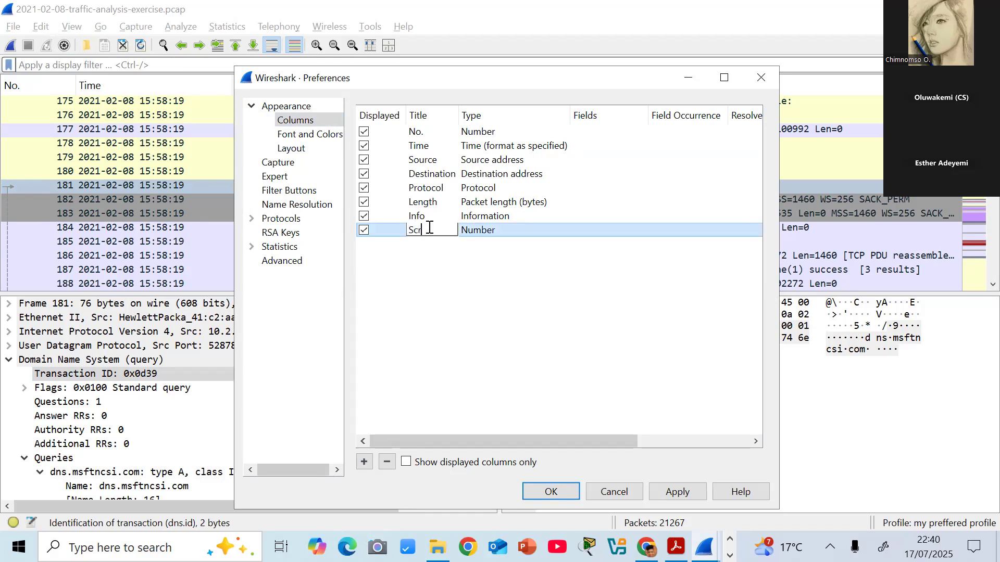
type(" P")
type("kt")
key("BackSpace")
key("BackSpace")
type("ort")
left_click(490, 236)
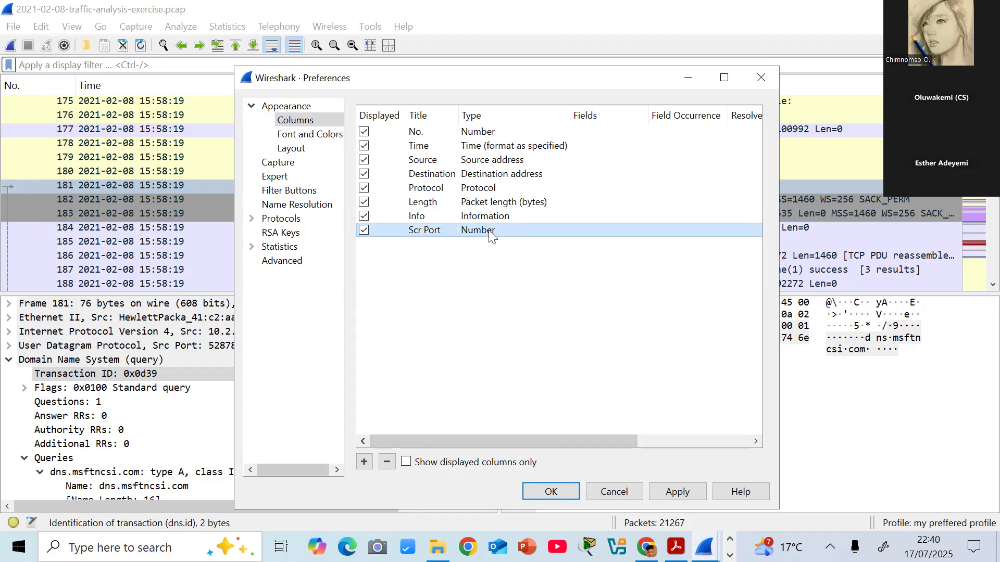
- Set the Scr Port column's type to Src port (unresolved), save the preferences and bring the column into view
double_click(490, 231)
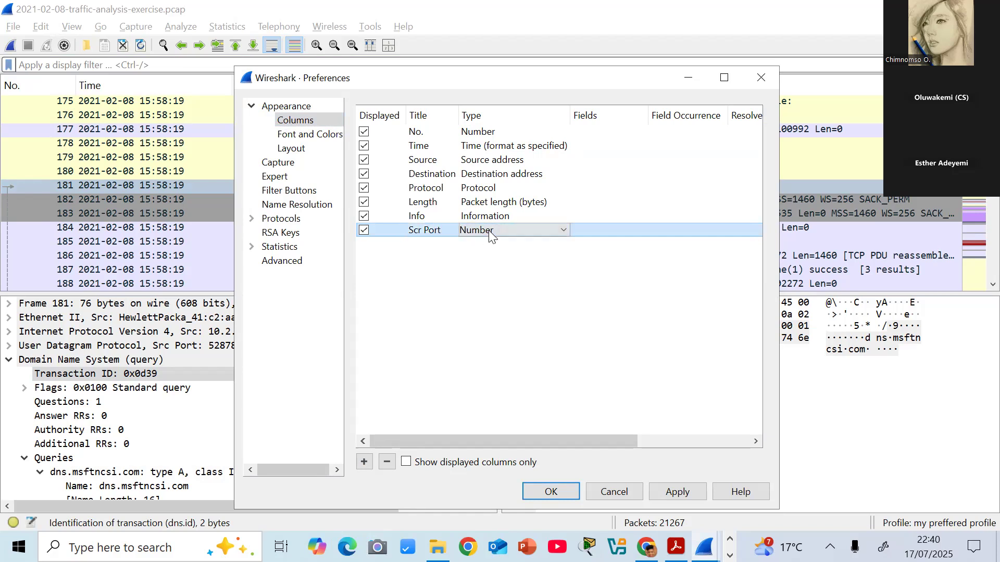
left_click(562, 230)
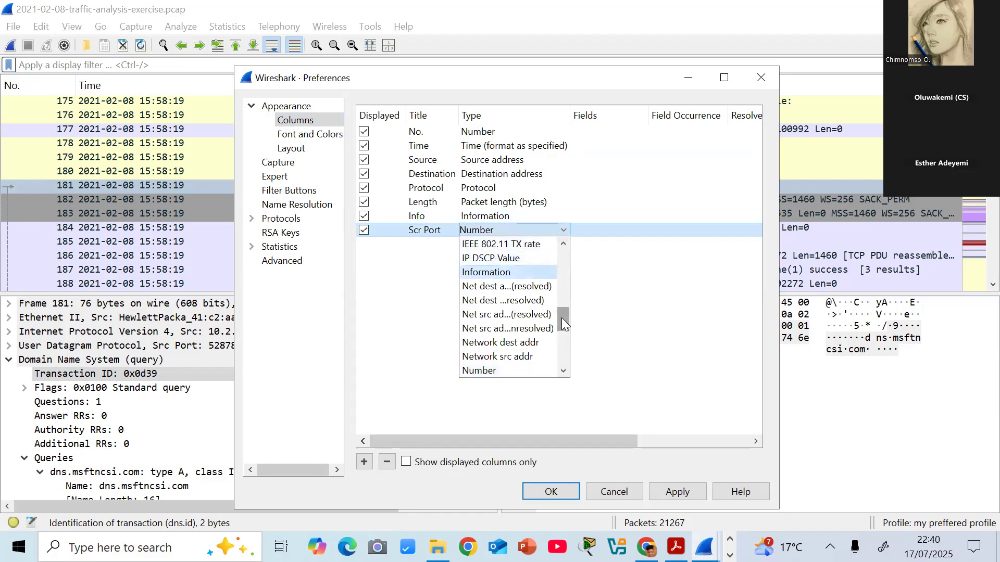
left_click_drag(561, 318, 557, 339)
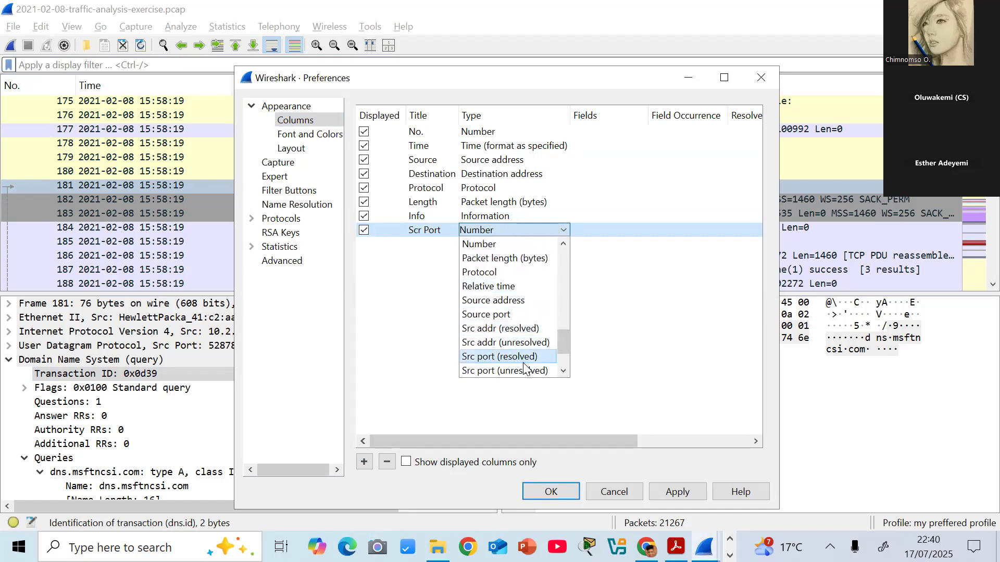
left_click(563, 367)
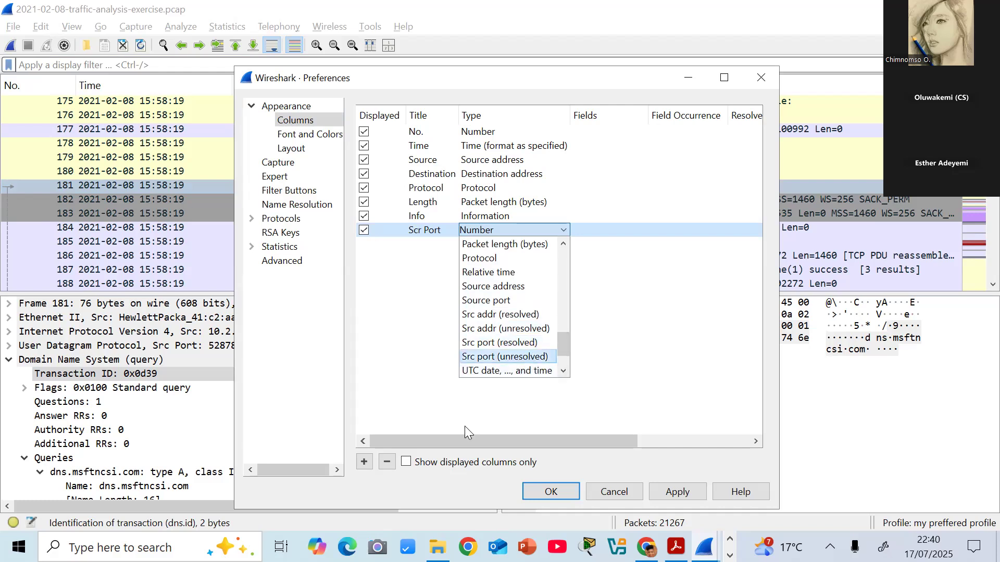
left_click(654, 490)
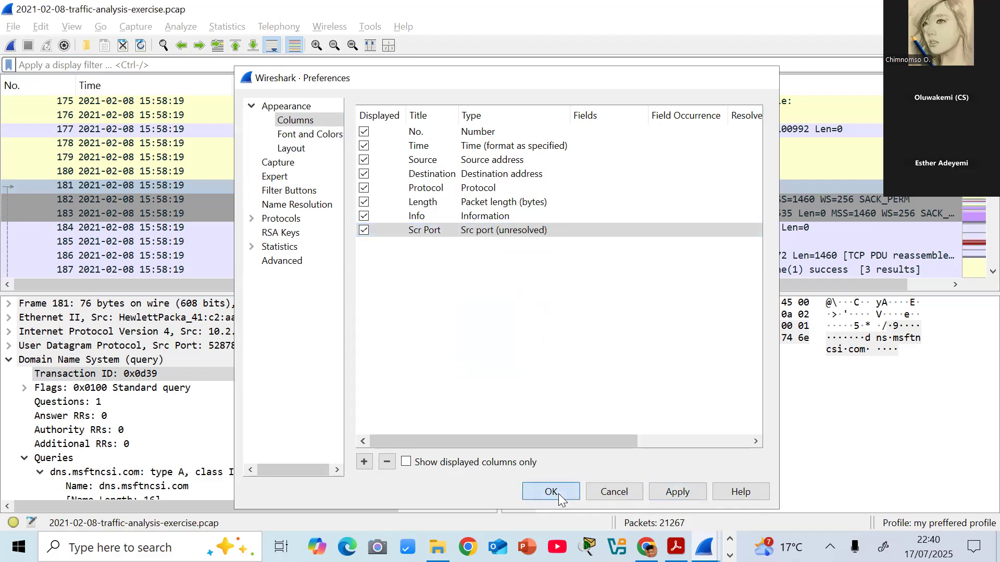
left_click(551, 491)
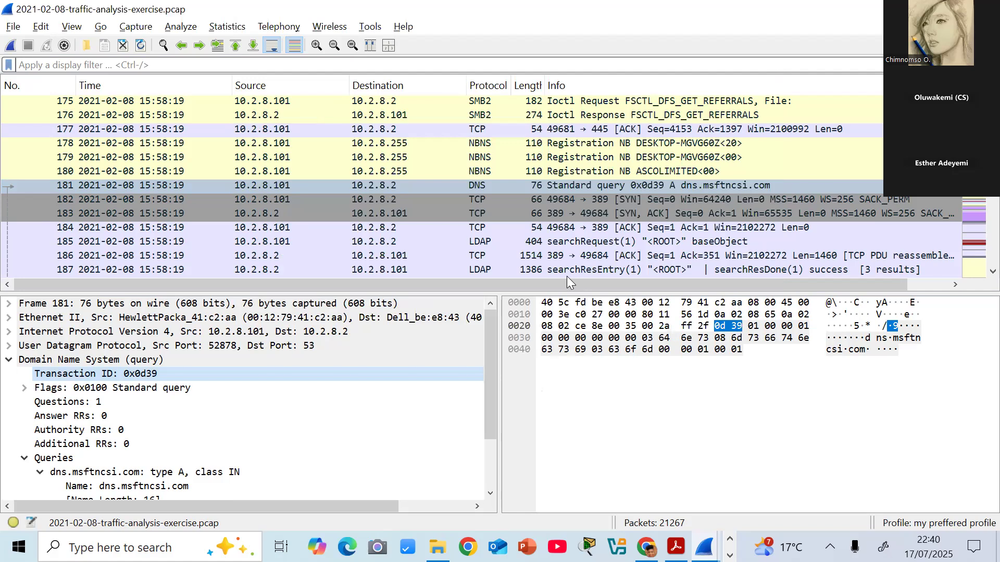
left_click_drag(567, 284, 697, 301)
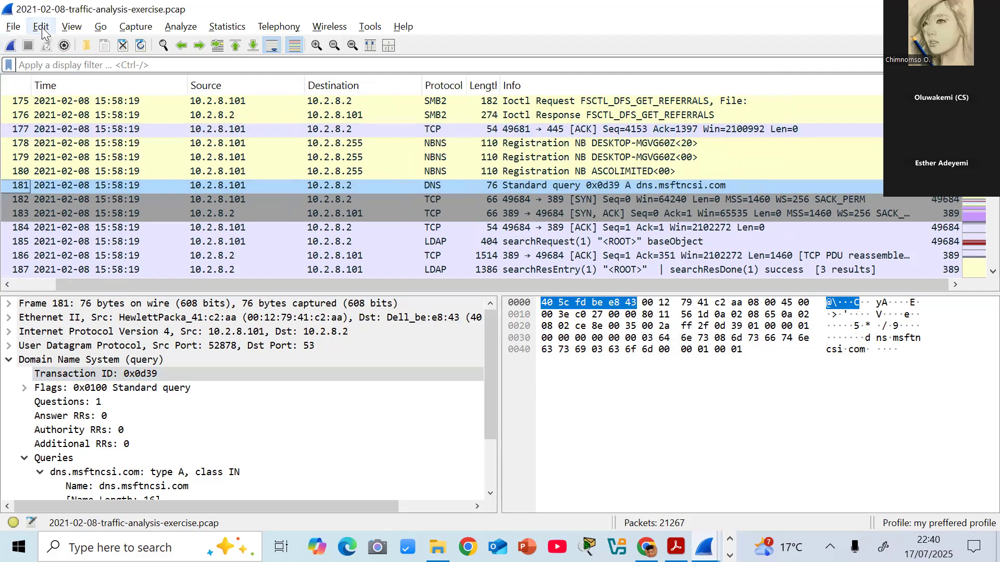
- Open the column preferences and move the Scr Port column directly after Source
left_click(42, 29)
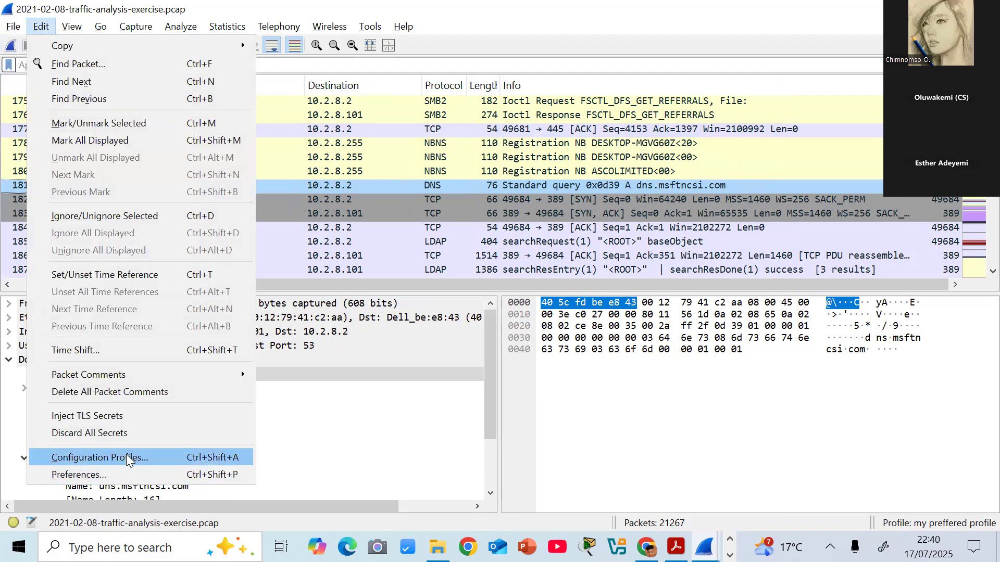
left_click(115, 475)
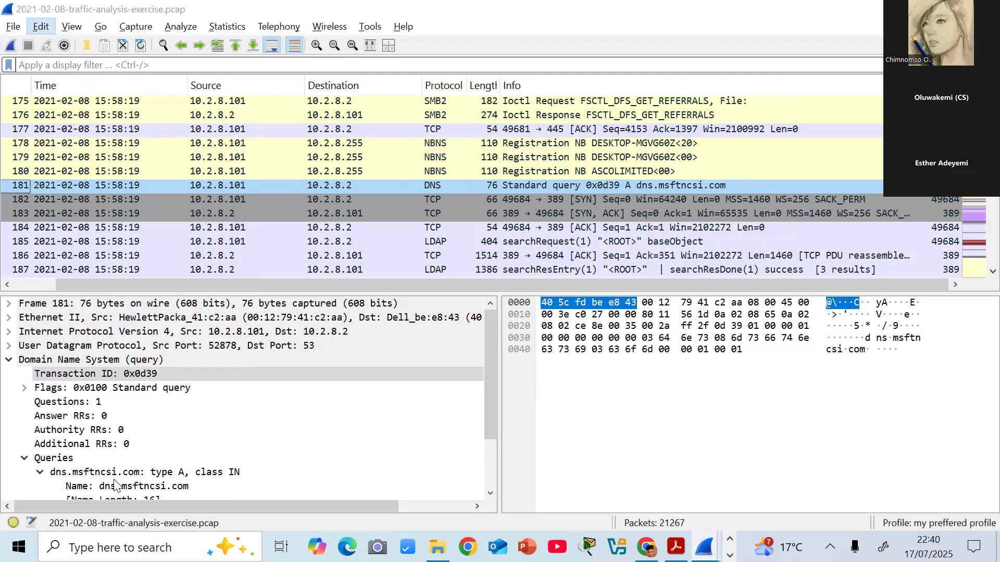
left_click(296, 120)
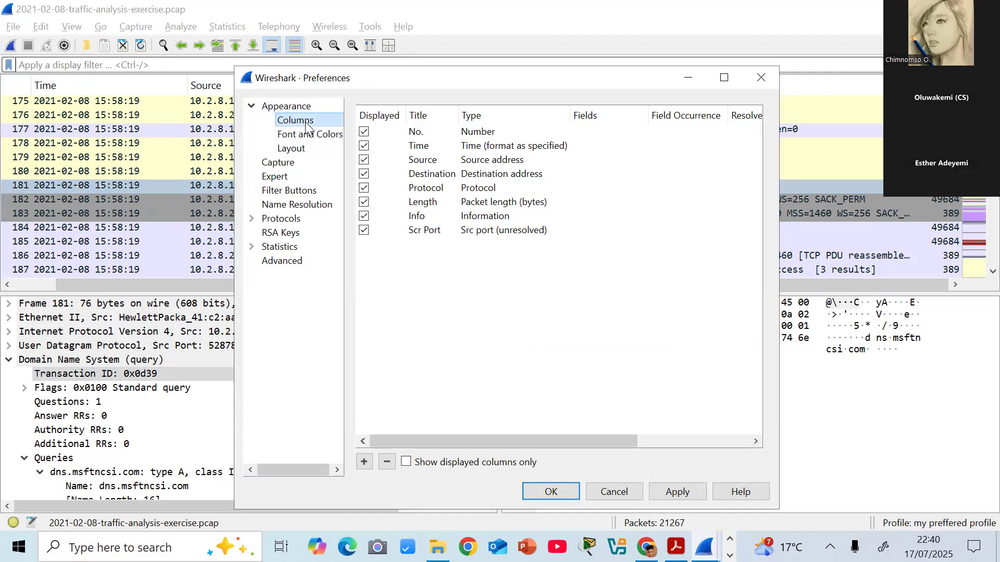
left_click_drag(430, 230, 430, 169)
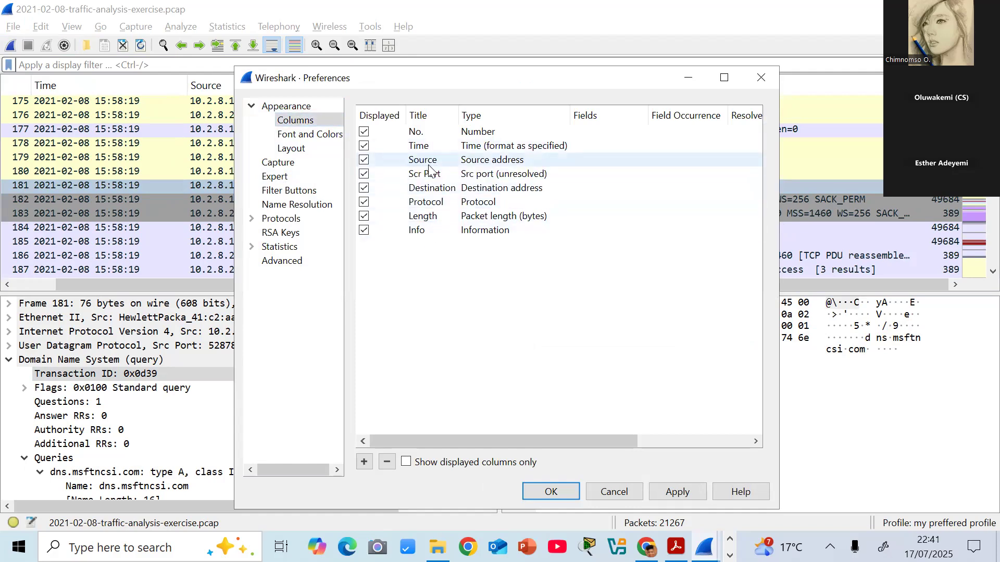
- Rename the Source column to "Src IP"
left_click(432, 160)
left_click(431, 160)
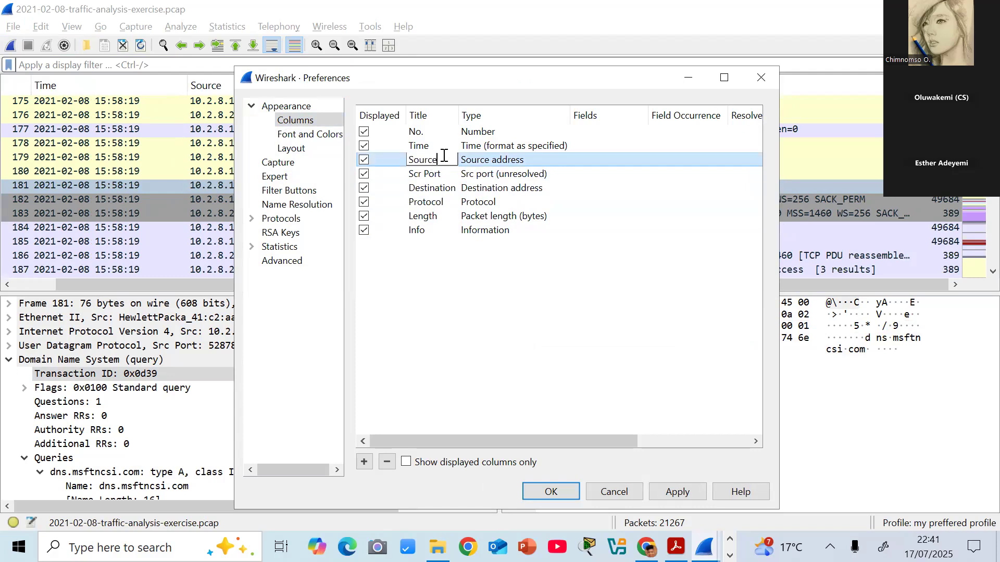
key("BackSpace")
key("BackSpace")
key("BackSpace")
key("BackSpace")
type("rc IP")
key("Return")
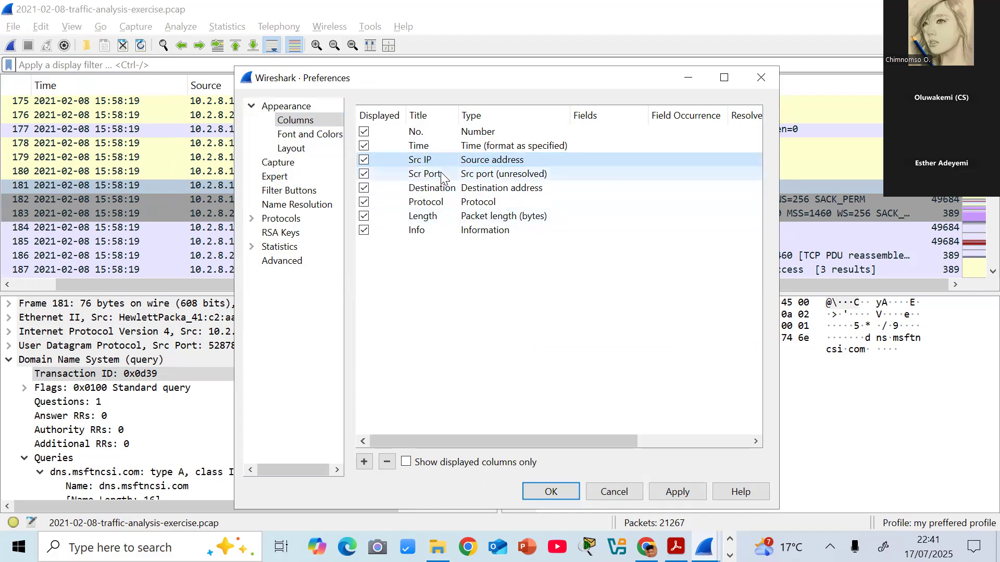
- Rename the Destination column to "Dest IP"
double_click(435, 188)
key("End")
key("BackSpace")
key("BackSpace")
key("BackSpace")
key("BackSpace")
key("BackSpace")
key("BackSpace")
key("BackSpace")
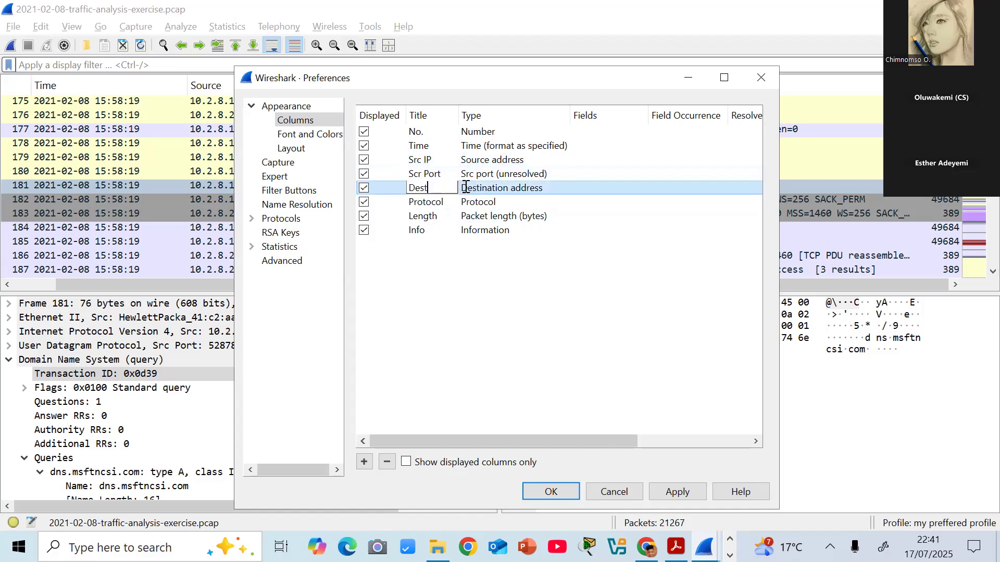
type("IP")
key("Return")
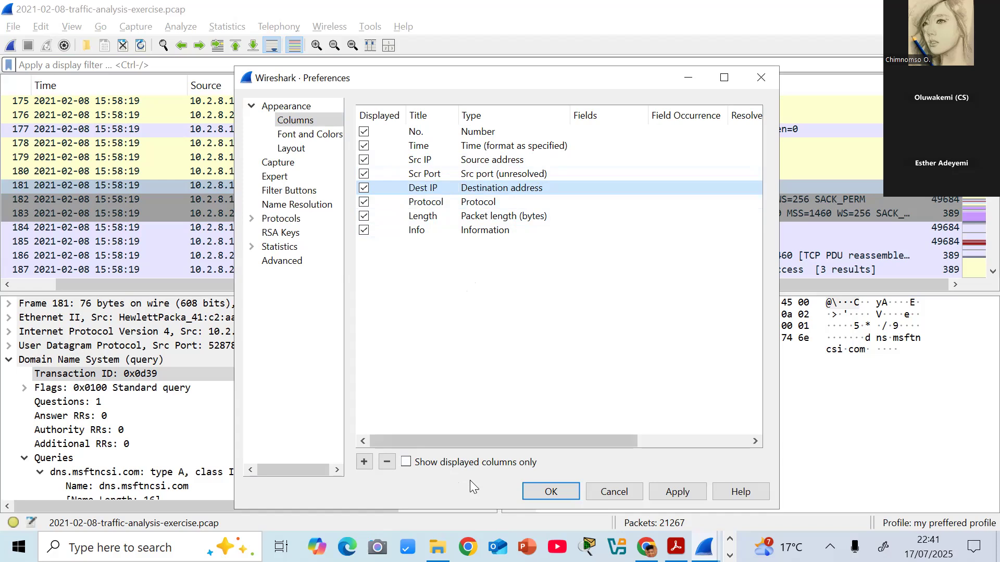
- Add another packet list column and title it "Dest scr"
left_click(364, 462)
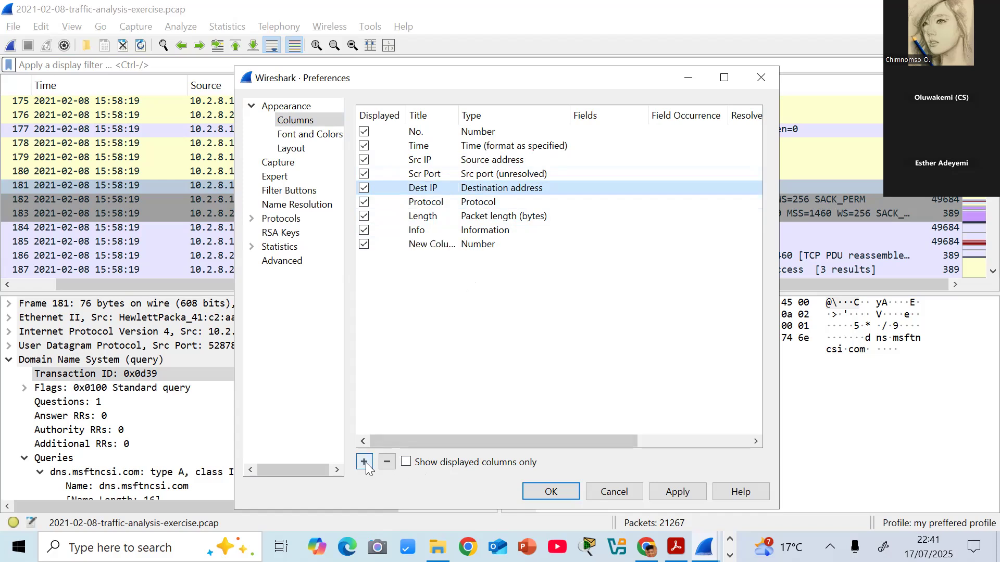
left_click(432, 249)
double_click(432, 245)
type("dE")
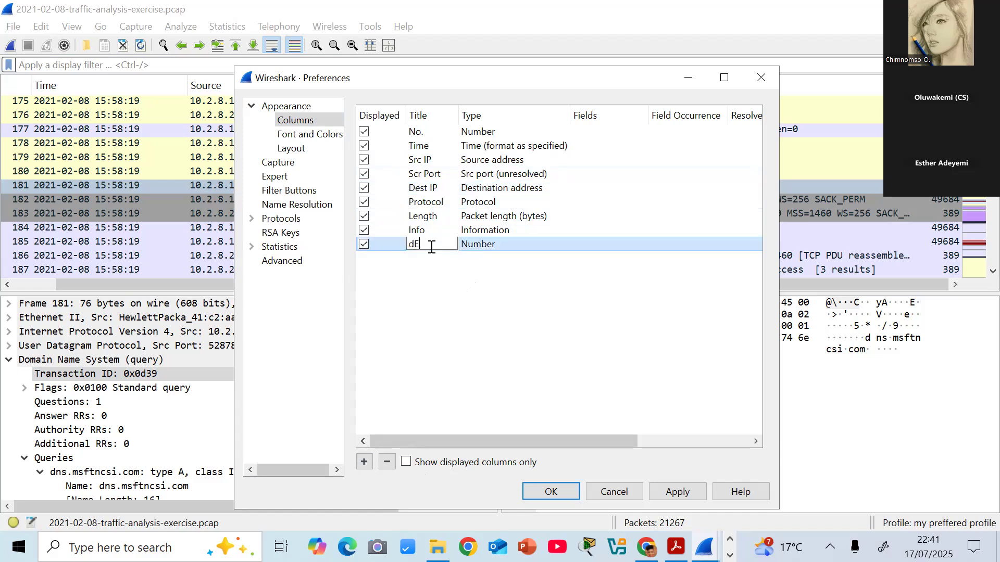
key("BackSpace")
key("BackSpace")
type("Dest scr")
- Set the Dest scr column's type to Dest port (unresolved), place it directly after Dest IP and save the preferences
left_click(503, 243)
left_click(558, 242)
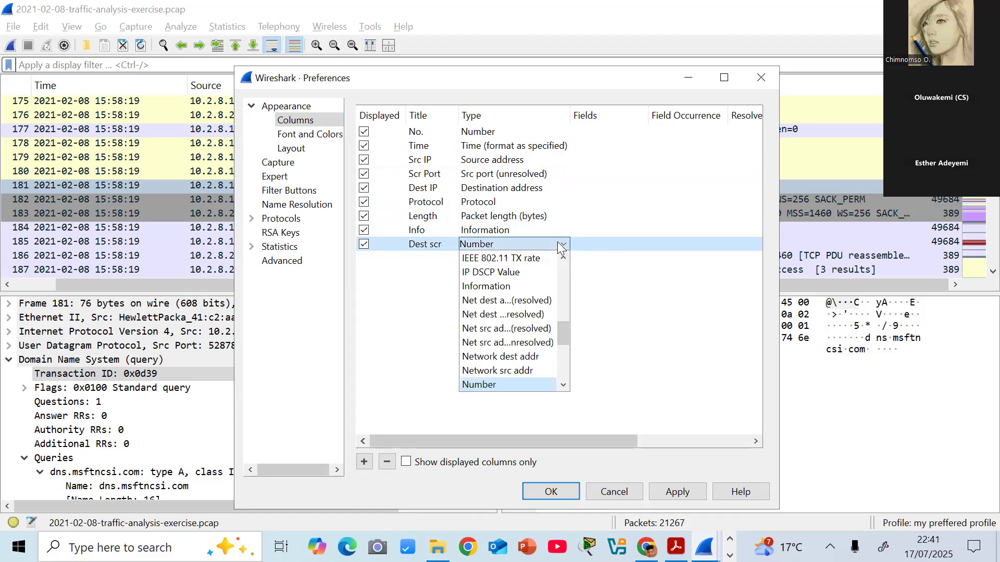
left_click_drag(560, 326, 554, 293)
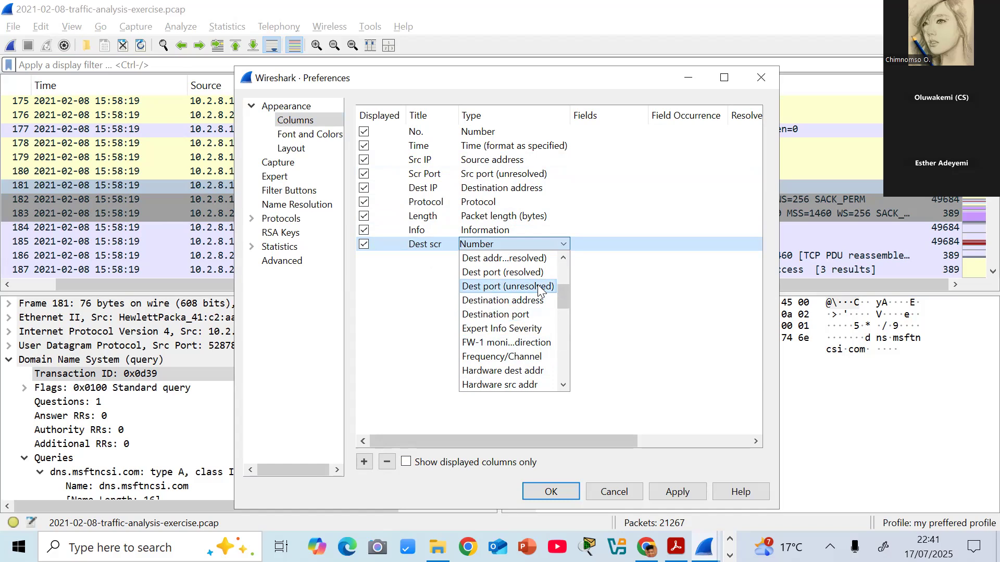
left_click(540, 287)
left_click(669, 490)
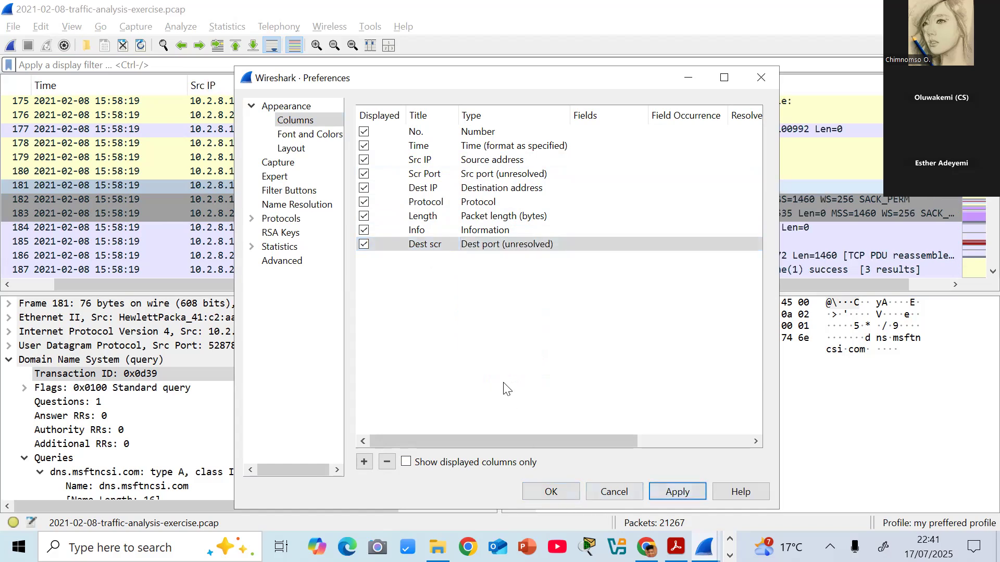
left_click_drag(409, 246, 400, 198)
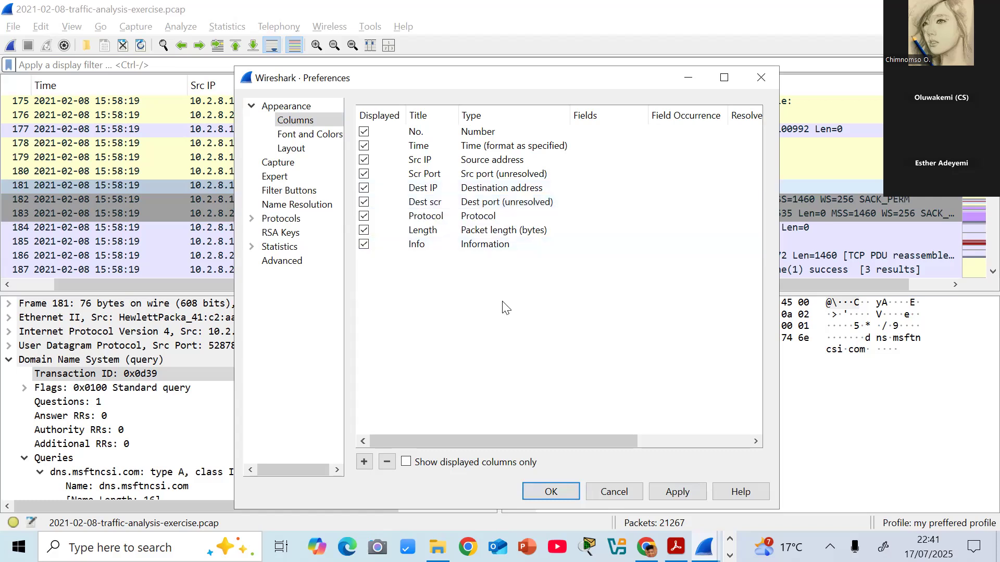
left_click(551, 493)
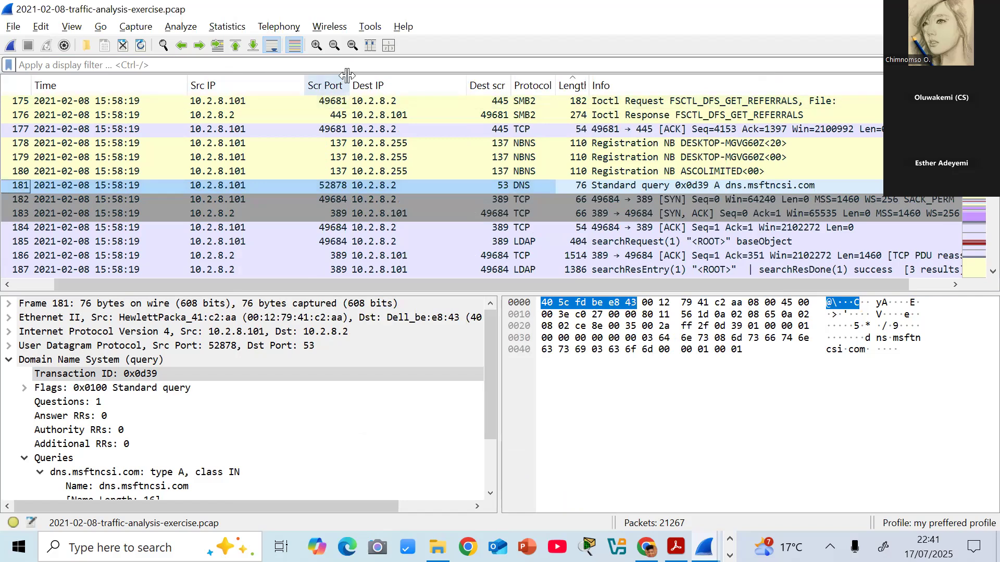
- Widen the Scr Port column slightly and left-align both the Scr Port and Dest scr columns
mouse_move(347, 76)
left_mouse_down()
mouse_move(333, 79)
mouse_move(358, 85)
left_mouse_up()
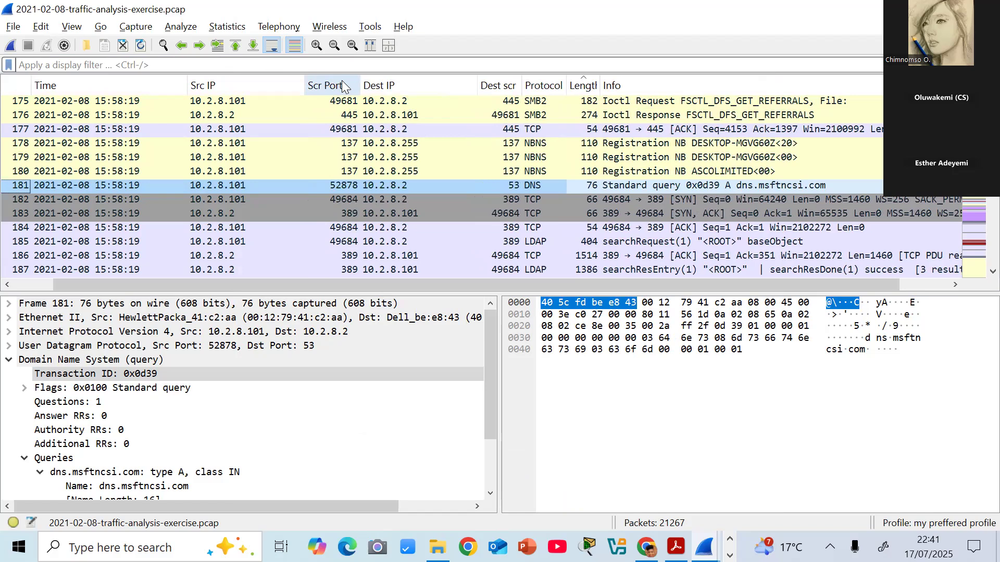
right_click(344, 86)
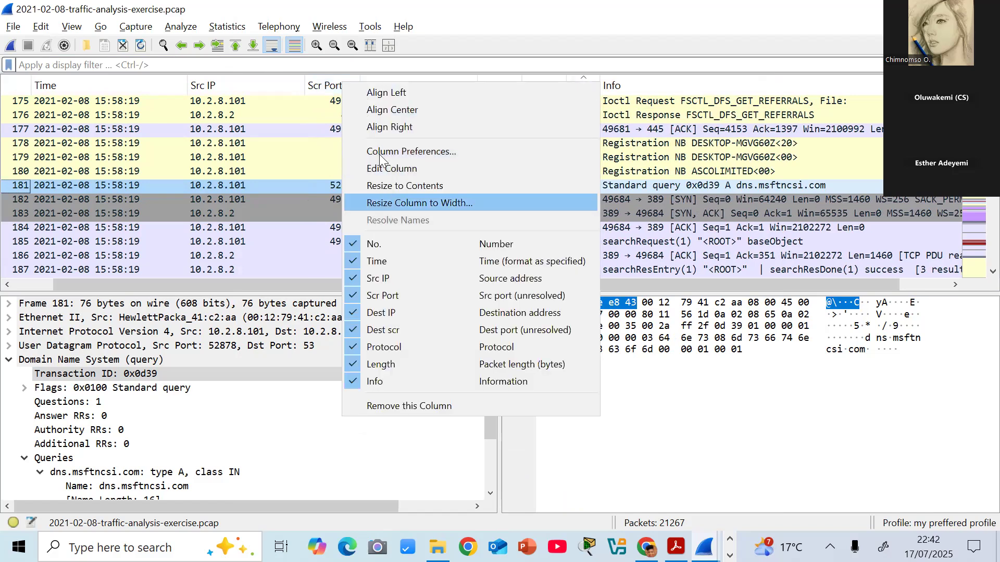
left_click(394, 92)
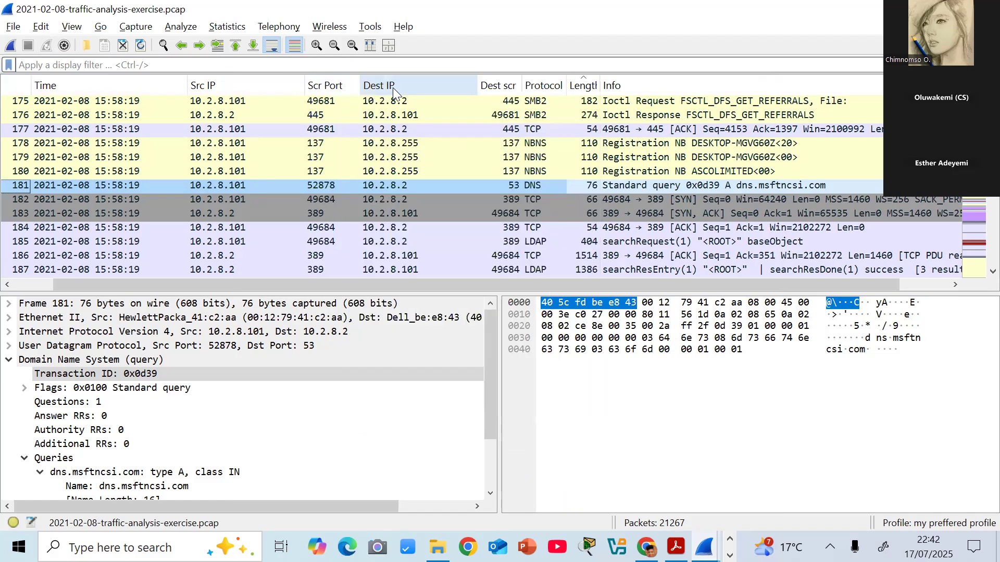
right_click(506, 92)
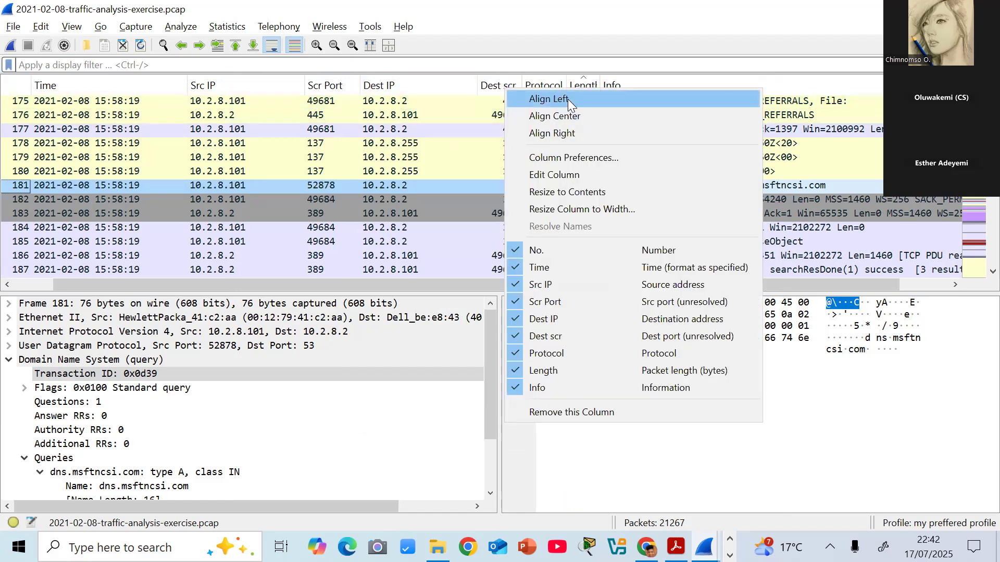
left_click(567, 99)
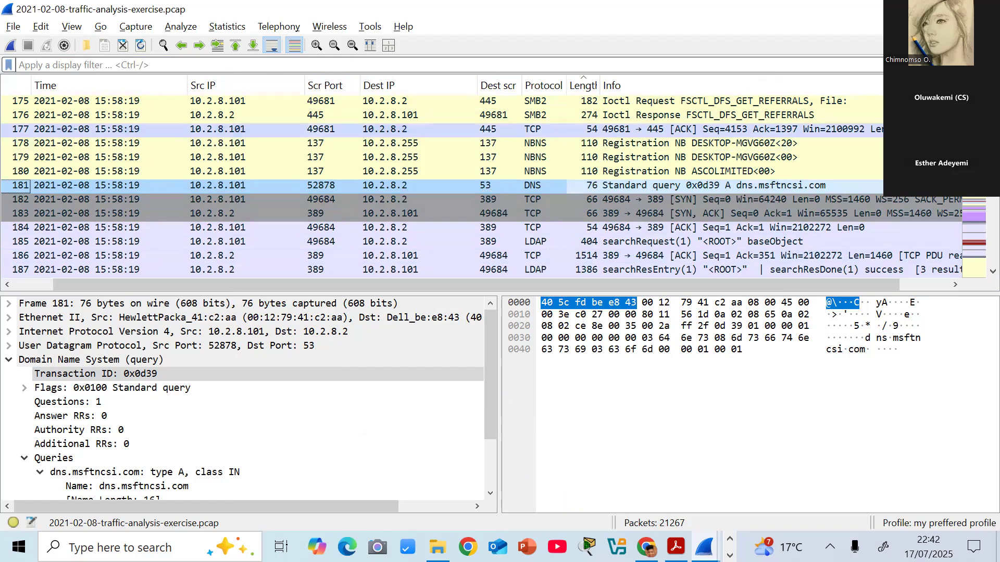
- Remove the Length column from the packet list
mouse_move(992, 113)
left_mouse_down()
mouse_move(993, 121)
mouse_move(992, 107)
left_mouse_up()
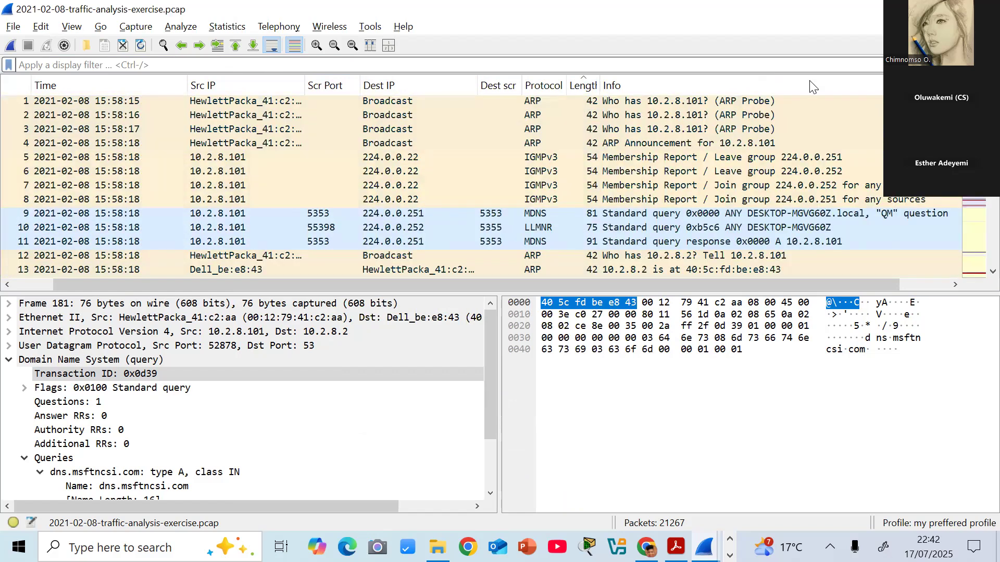
mouse_move(600, 83)
left_mouse_down()
mouse_move(635, 81)
mouse_move(611, 82)
left_mouse_up()
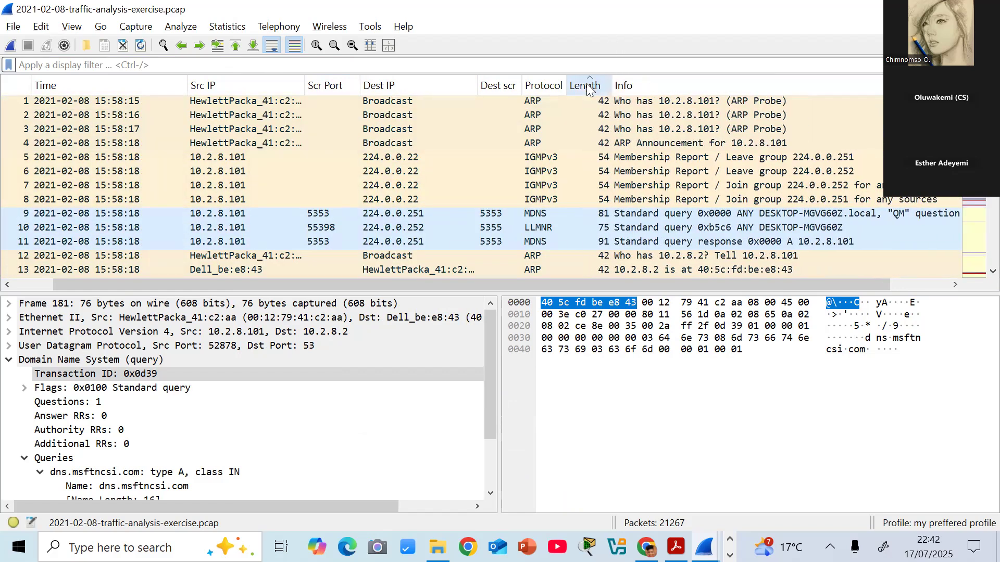
right_click(589, 87)
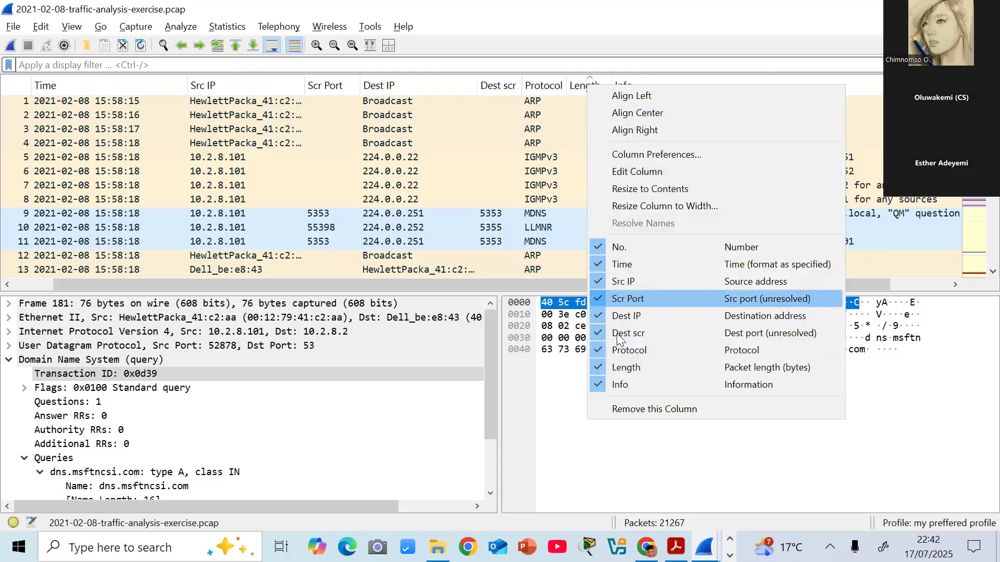
left_click(633, 409)
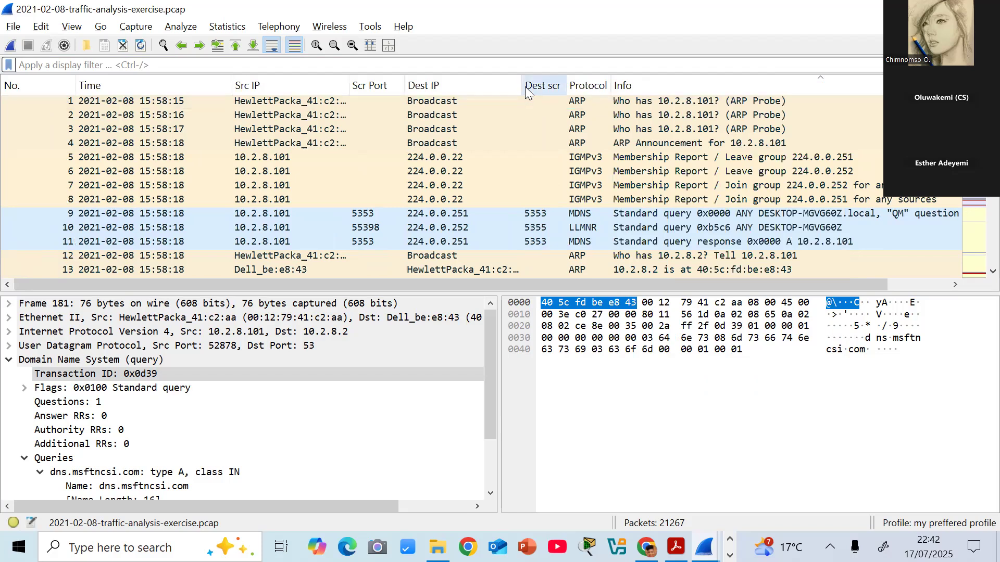
- Adjust the packet list widths by narrowing the Dest IP and Time columns and widening the Src IP and Protocol columns
left_click_drag(523, 85, 490, 85)
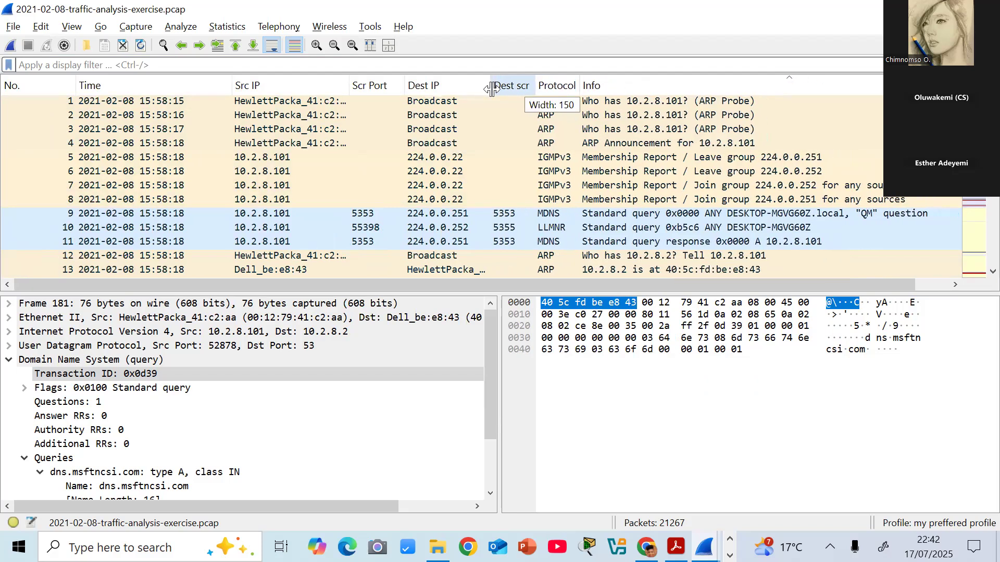
mouse_move(348, 85)
left_mouse_down()
mouse_move(370, 85)
mouse_move(360, 85)
left_mouse_up()
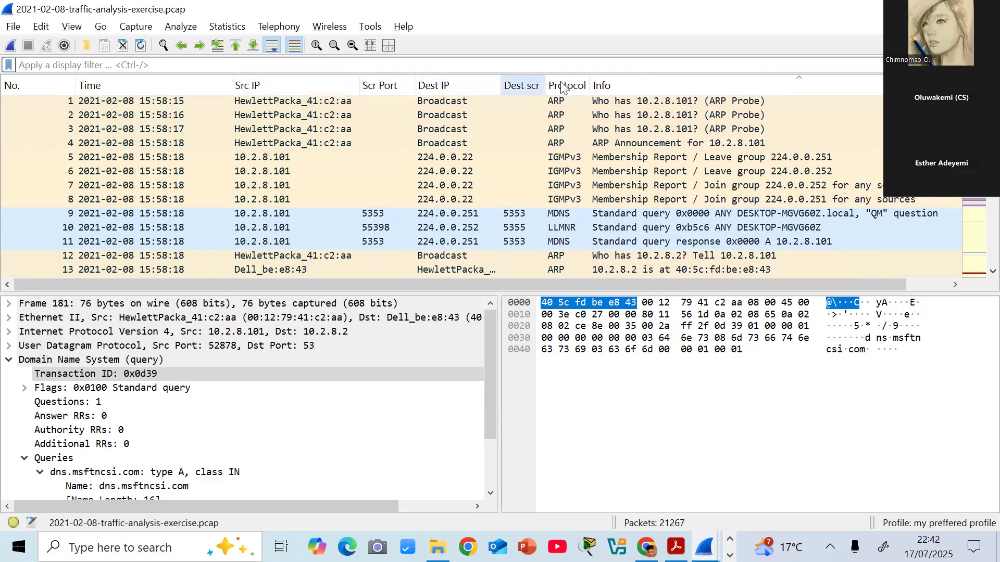
left_click_drag(590, 86, 611, 85)
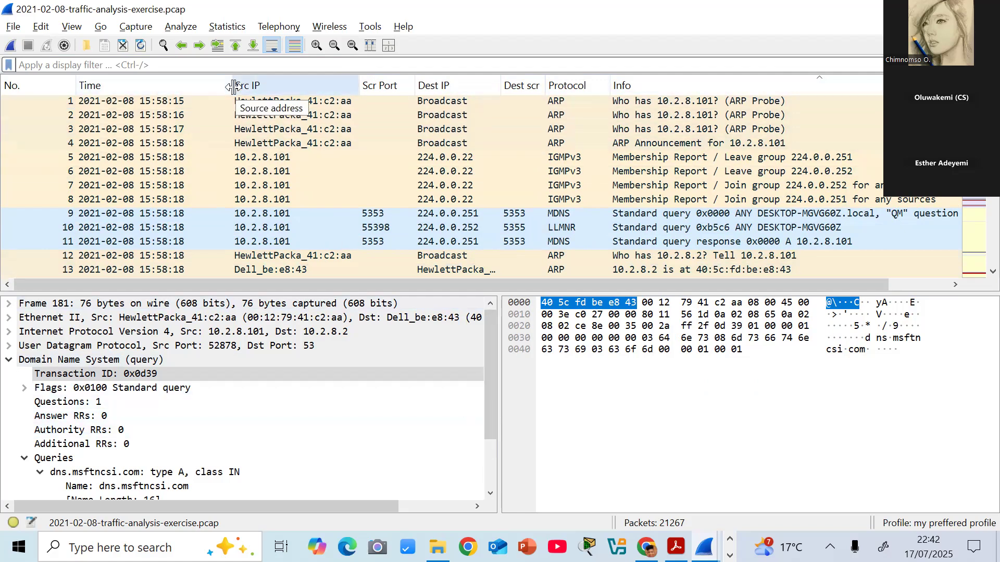
left_click_drag(233, 87, 210, 90)
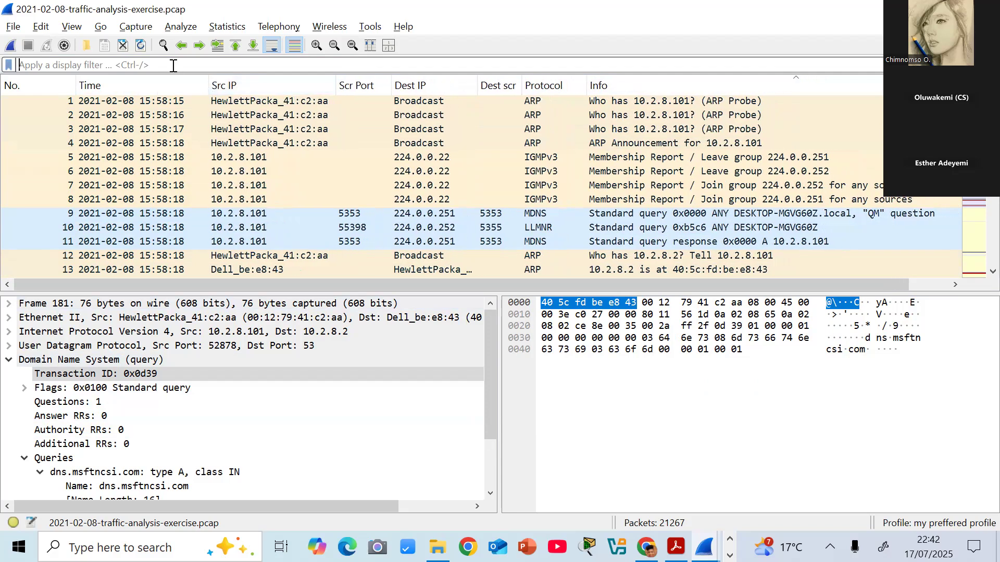
type("hostname")
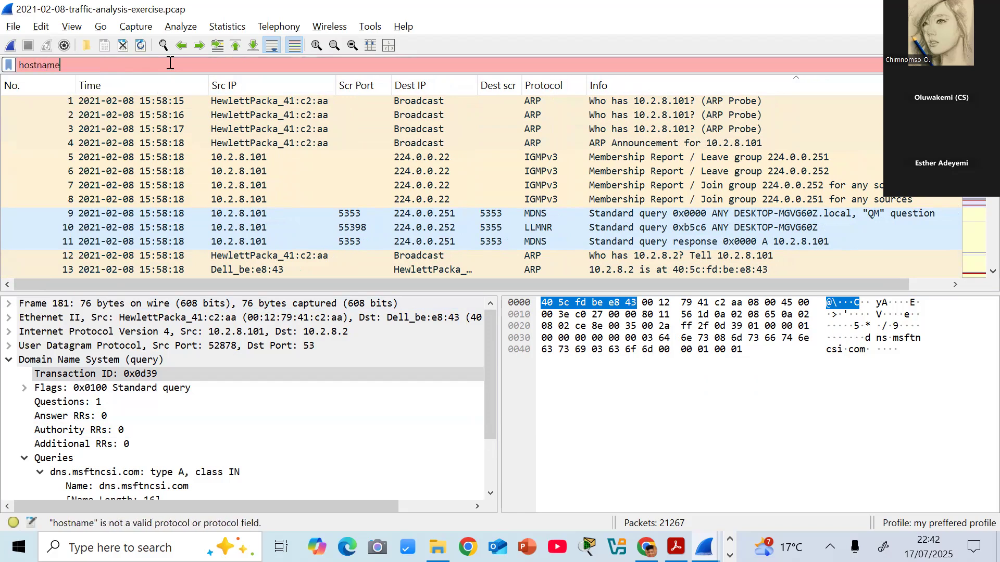
key("BackSpace")
key("BackSpace")
key("BackSpace")
key("BackSpace")
key("BackSpace")
key("BackSpace")
key("BackSpace")
key("BackSpace")
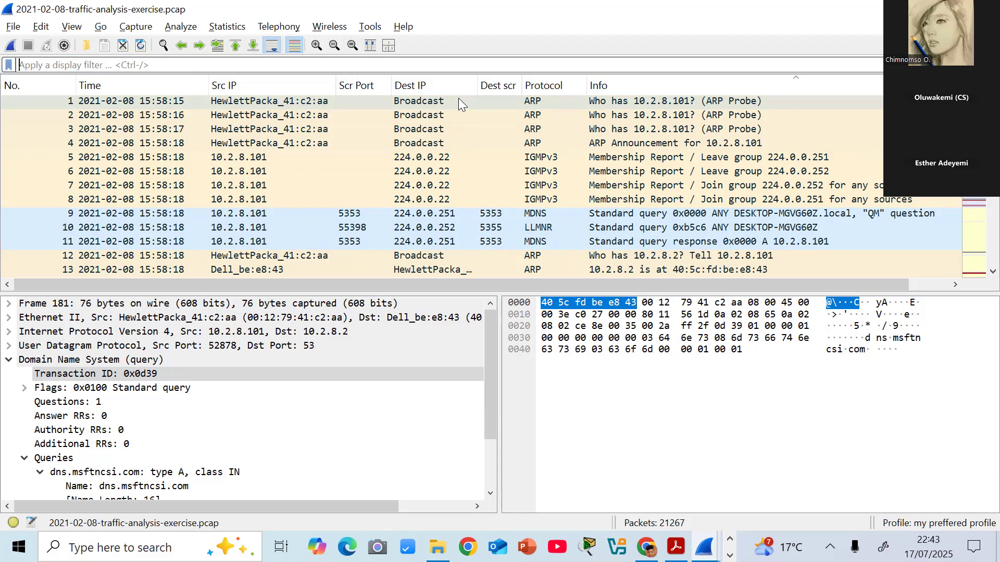
type("n")
key("BackSpace")
- Apply the display filter "kerberos" to the packet list
type("ker")
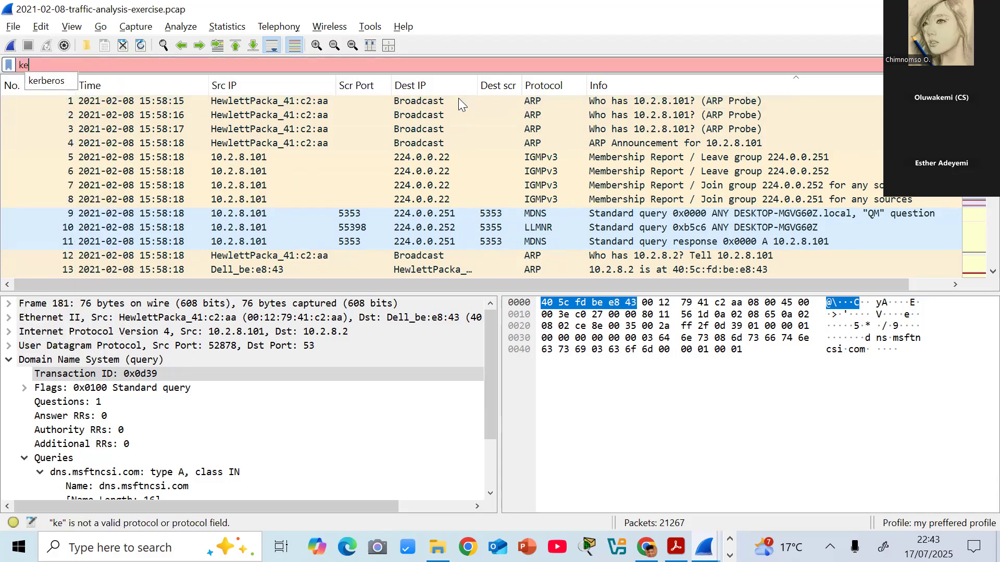
left_click(54, 78)
key("Return")
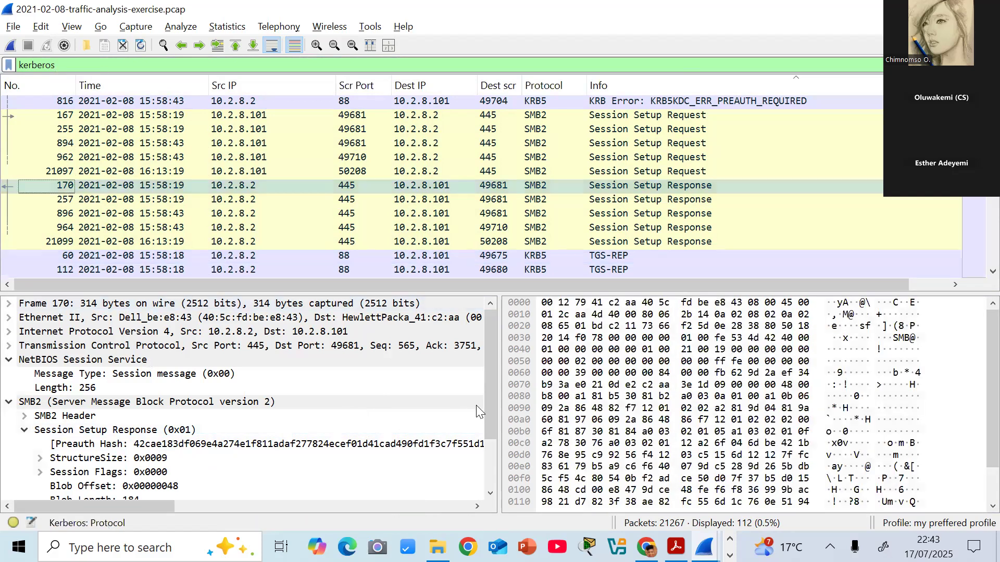
- Examine the negTokenTarg details of packet 170 and the krb-error details of packet 816
left_click_drag(491, 411, 235, 477)
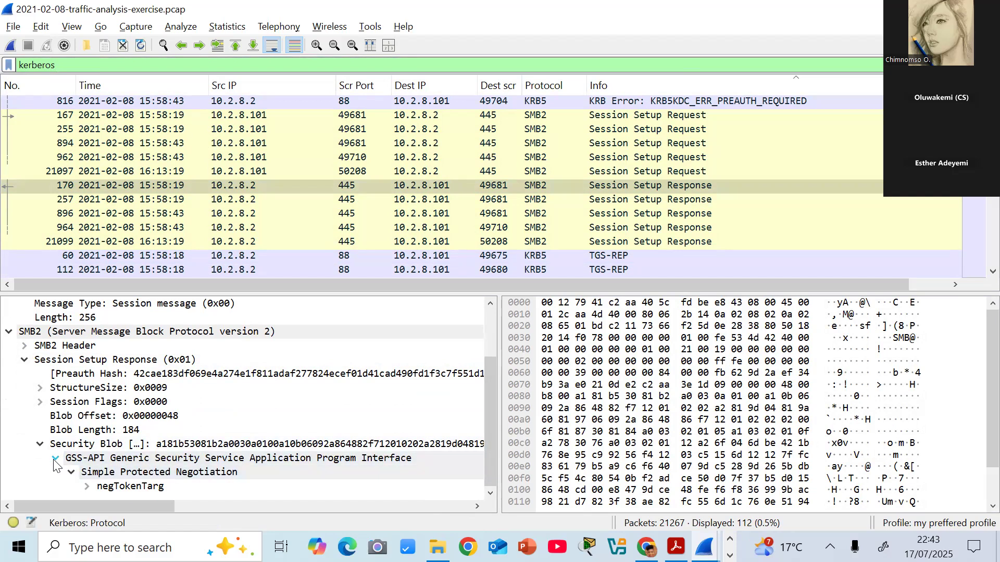
left_click(86, 487)
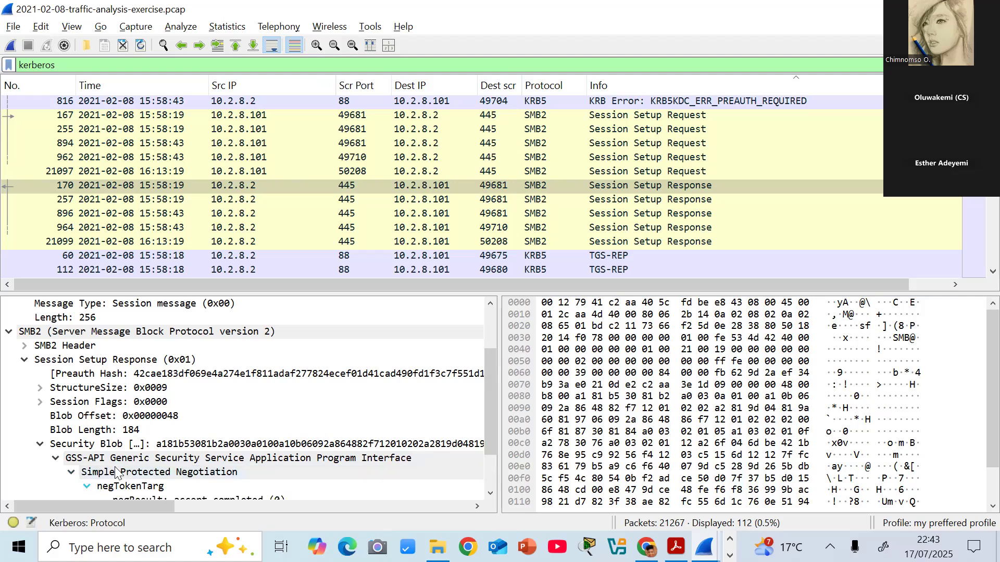
left_click(254, 105)
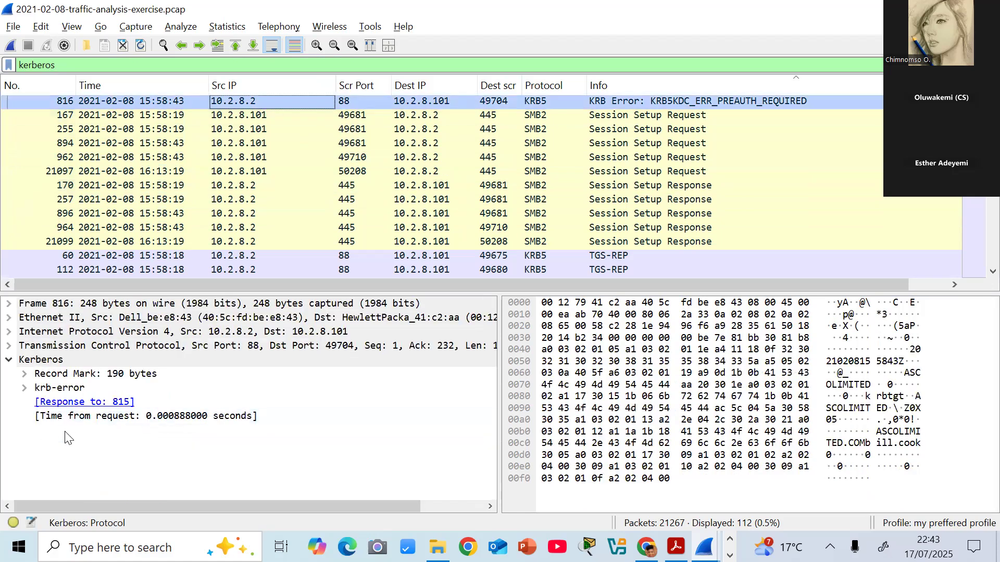
left_click(25, 388)
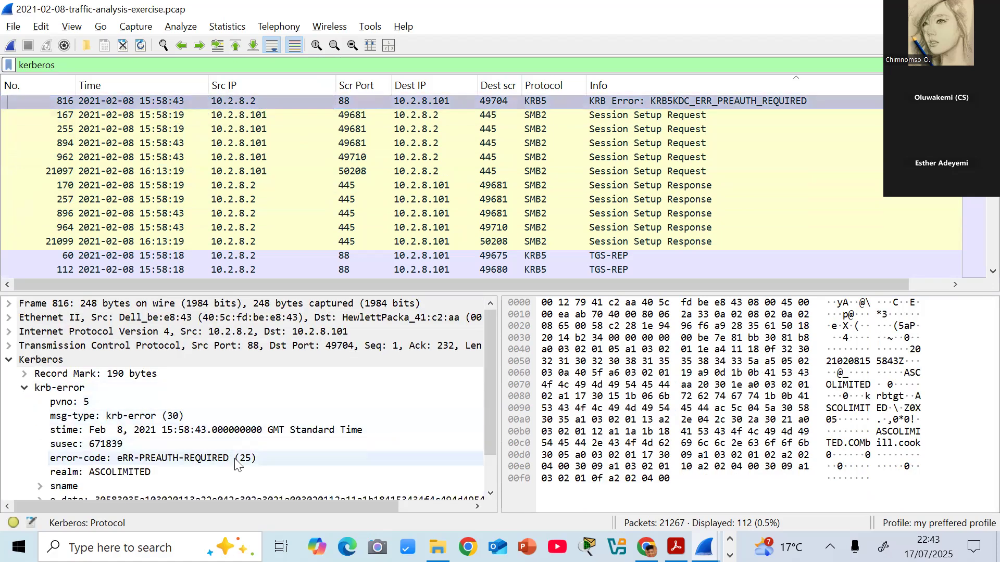
- Add the Kerberos realm field from packet 816's krb-error details as a column in the packet list
left_click_drag(485, 448, 487, 473)
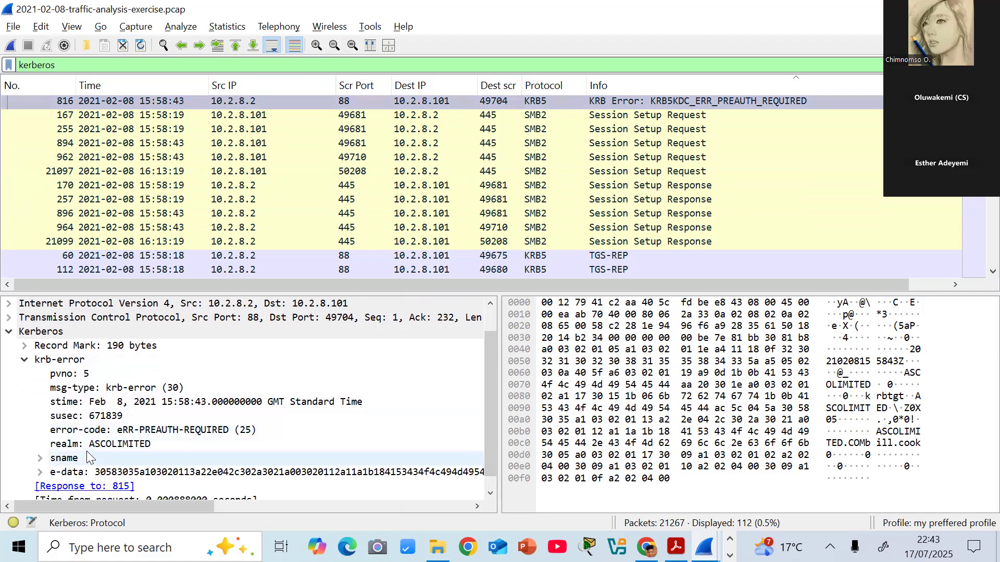
left_click(125, 445)
right_click(125, 446)
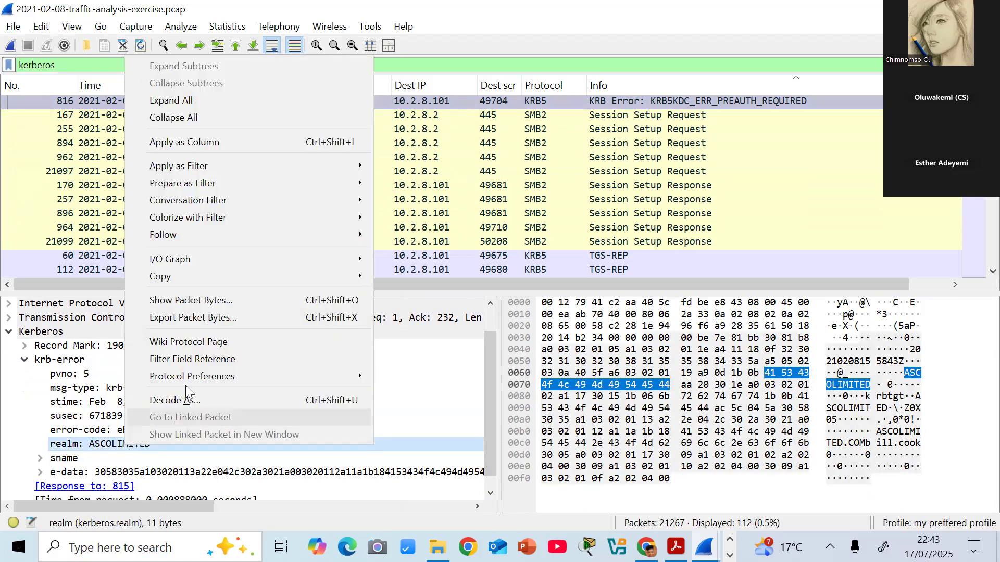
left_click(265, 144)
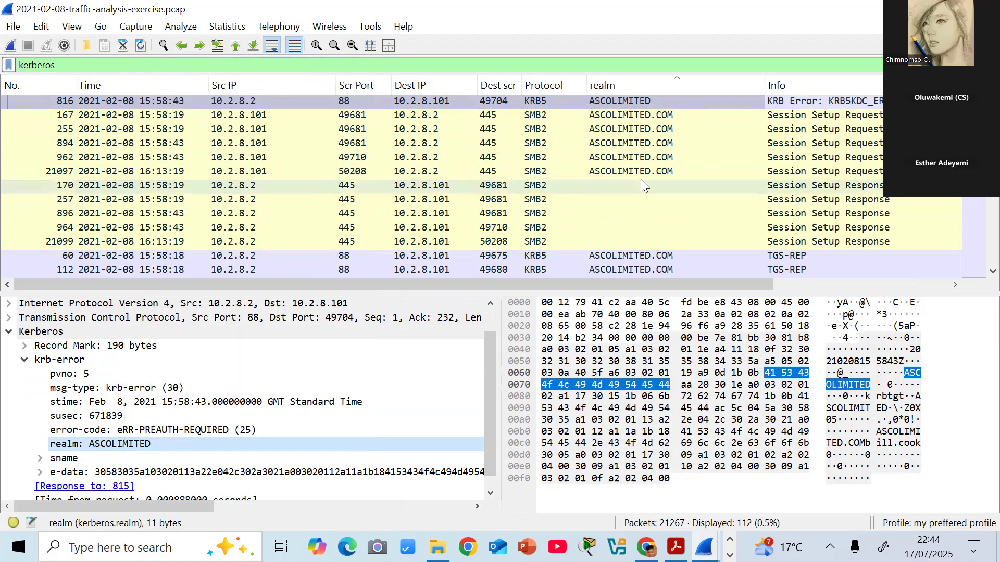
- Look through the realm values in the packet list and narrow the realm column
left_click(272, 101)
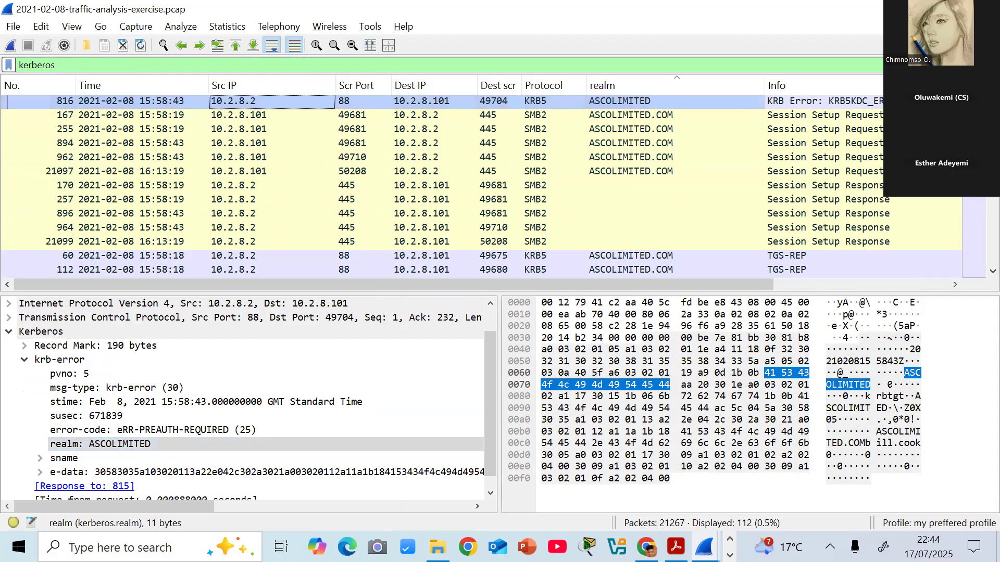
scroll(978, 206, "down", 10)
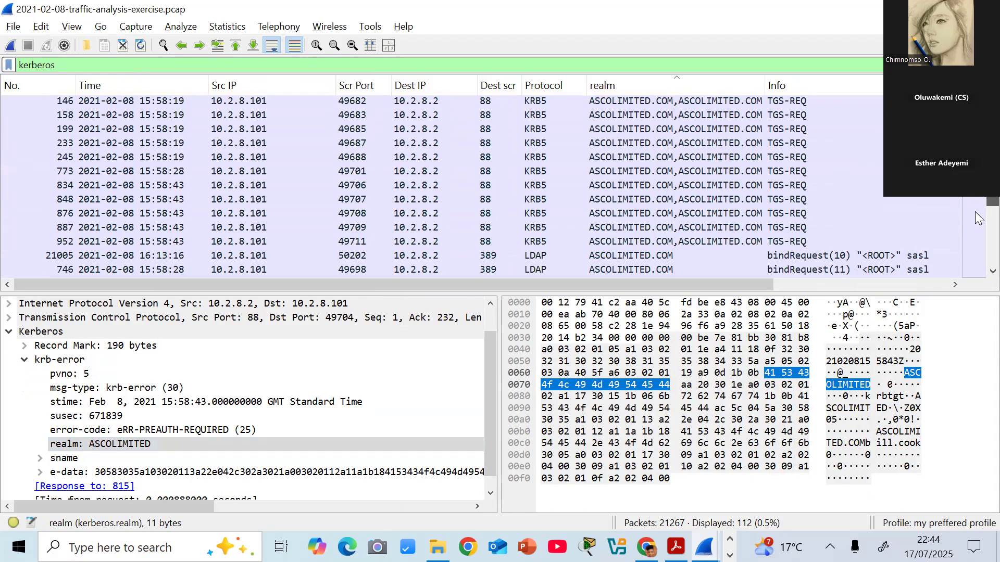
scroll(978, 229, "down", 10)
scroll(978, 267, "up", 15)
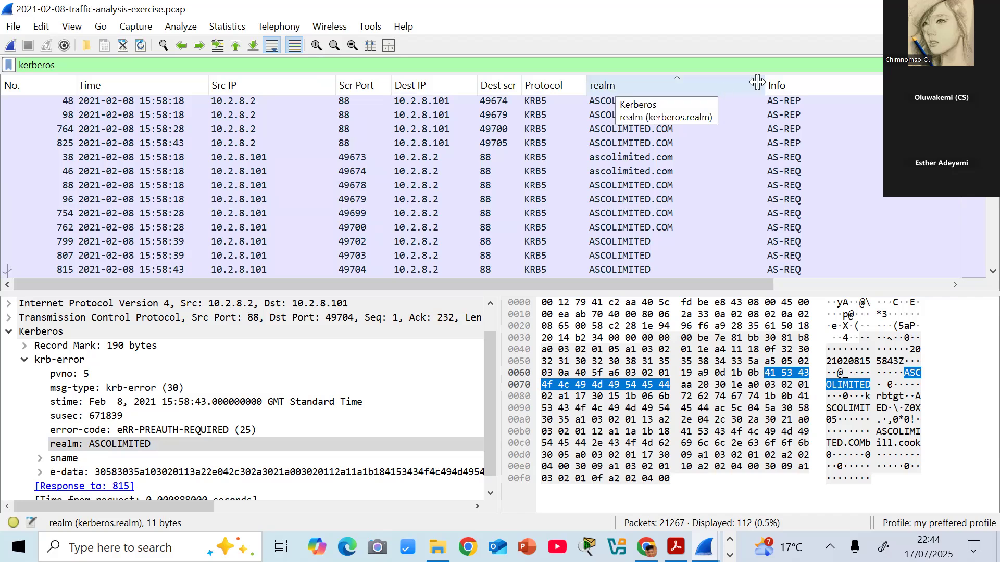
left_click_drag(764, 84, 706, 78)
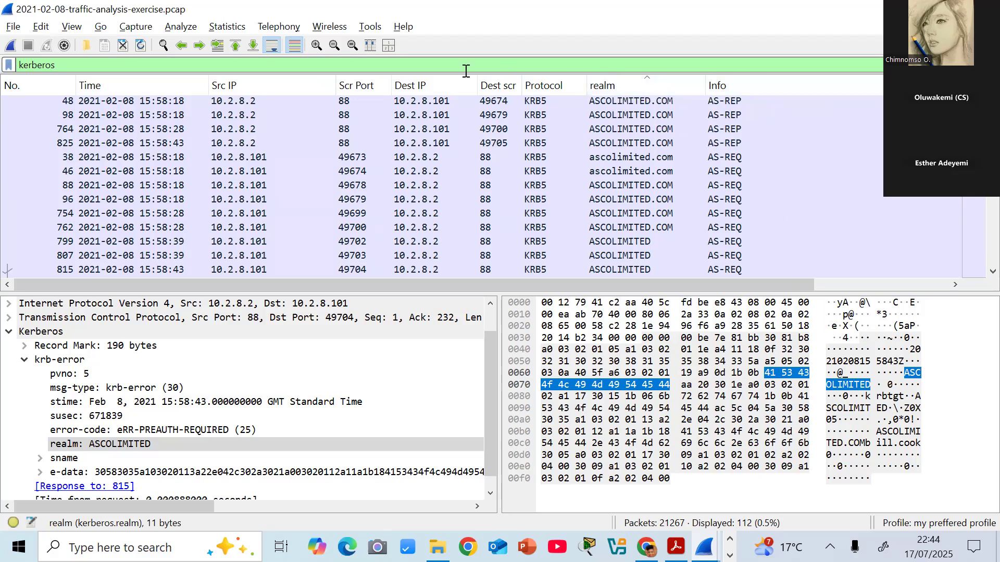
- Rename the realm column to "Host Name" in the column preferences and apply the change
left_click(41, 29)
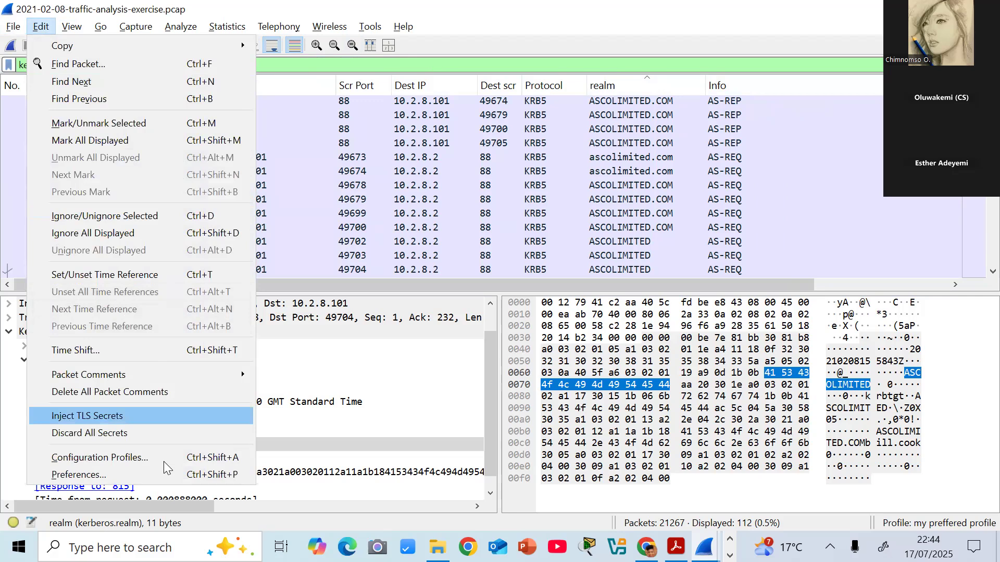
left_click(125, 473)
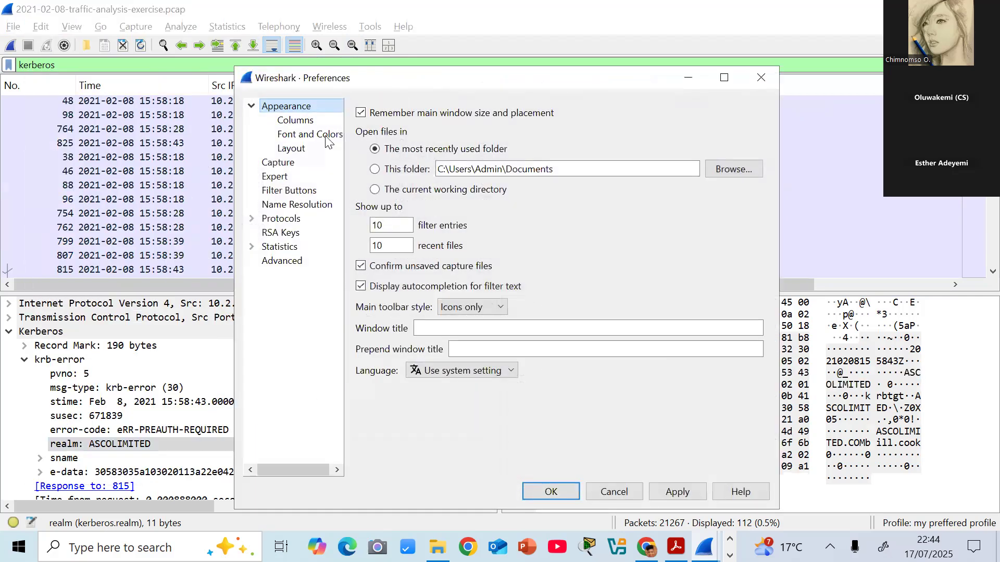
left_click(302, 121)
double_click(422, 231)
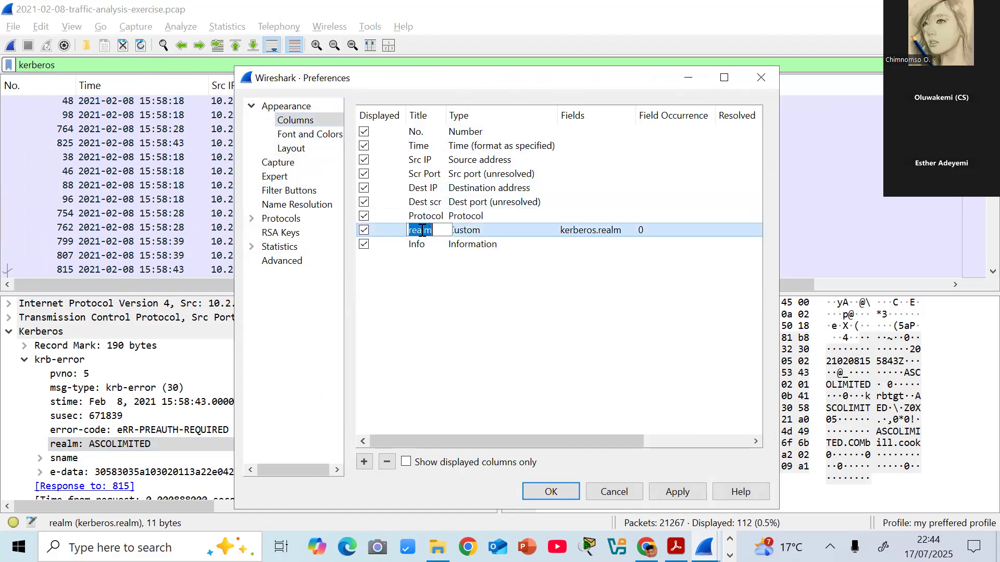
type("Host Name")
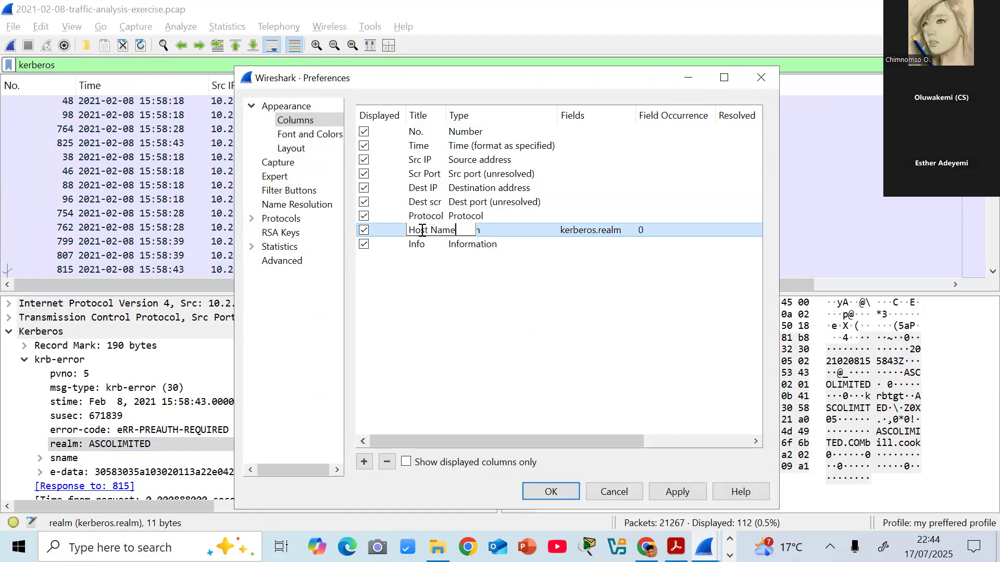
left_click(493, 292)
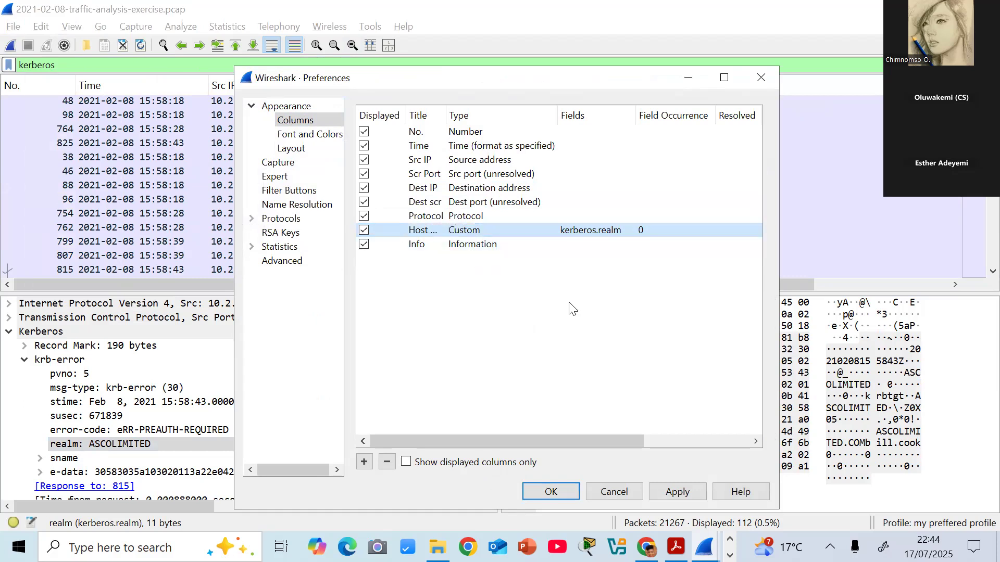
left_click(679, 492)
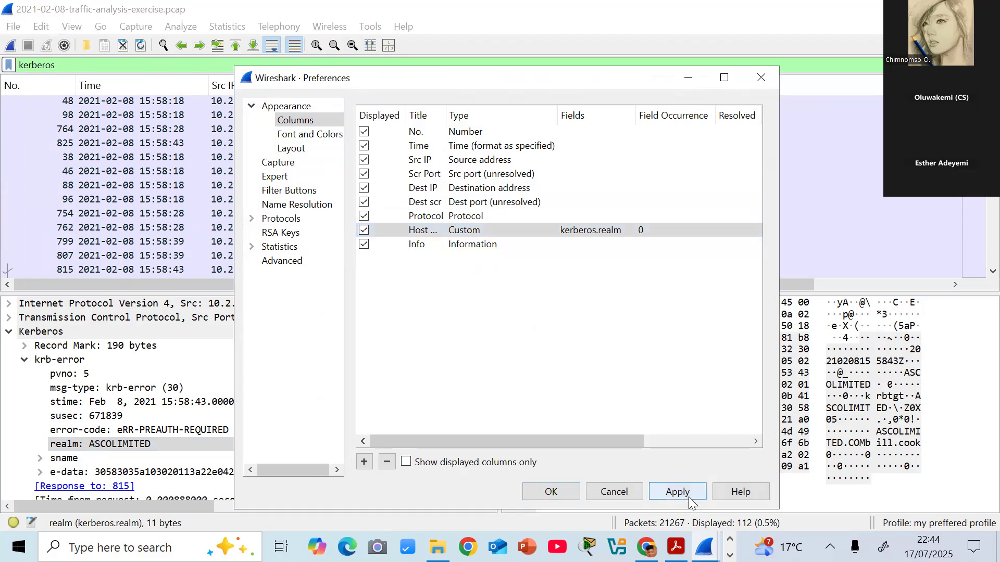
left_click(557, 498)
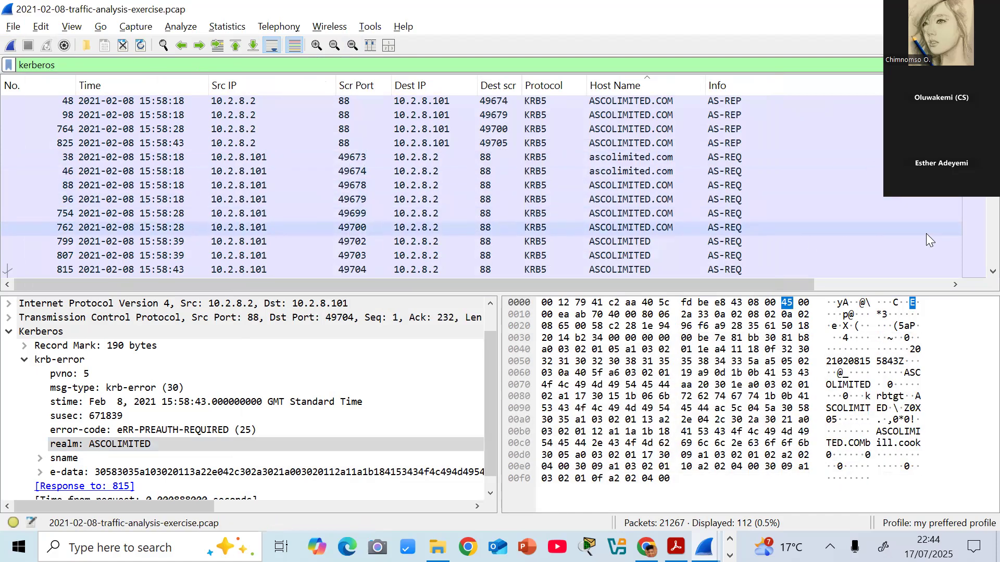
- Switch to the Default profile and back to "my preffered profile" to compare their packet list layouts
left_click(961, 523)
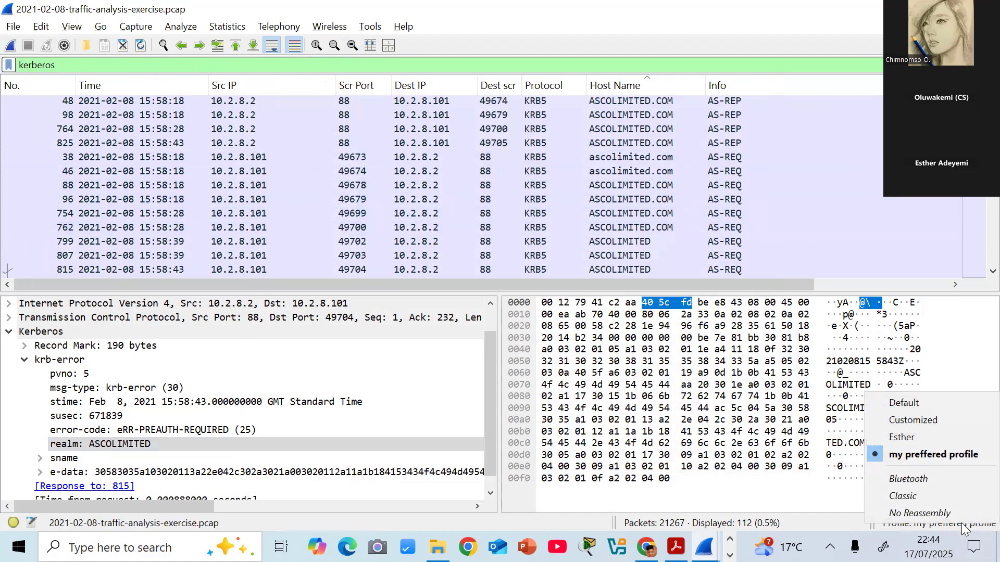
left_click(915, 405)
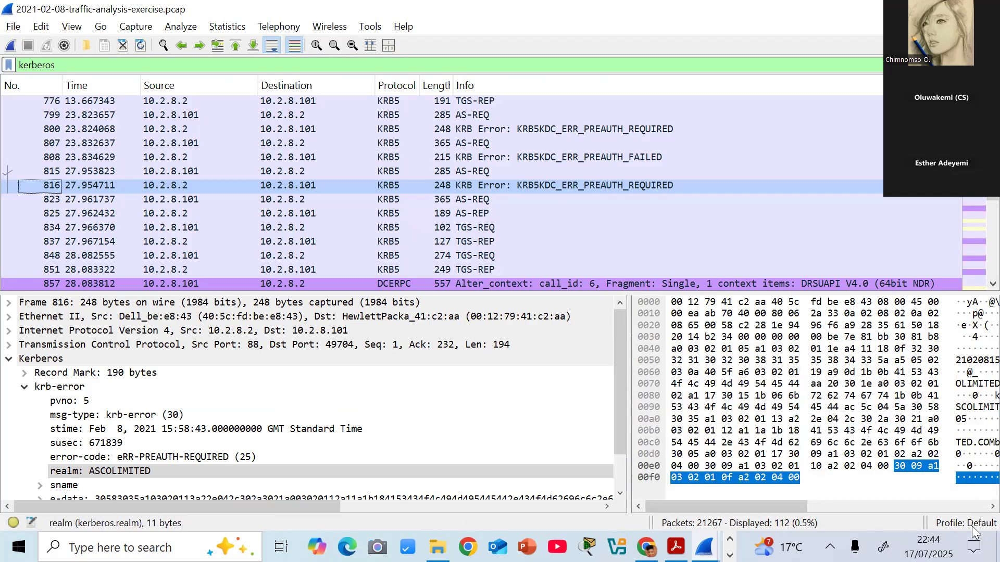
left_click(972, 526)
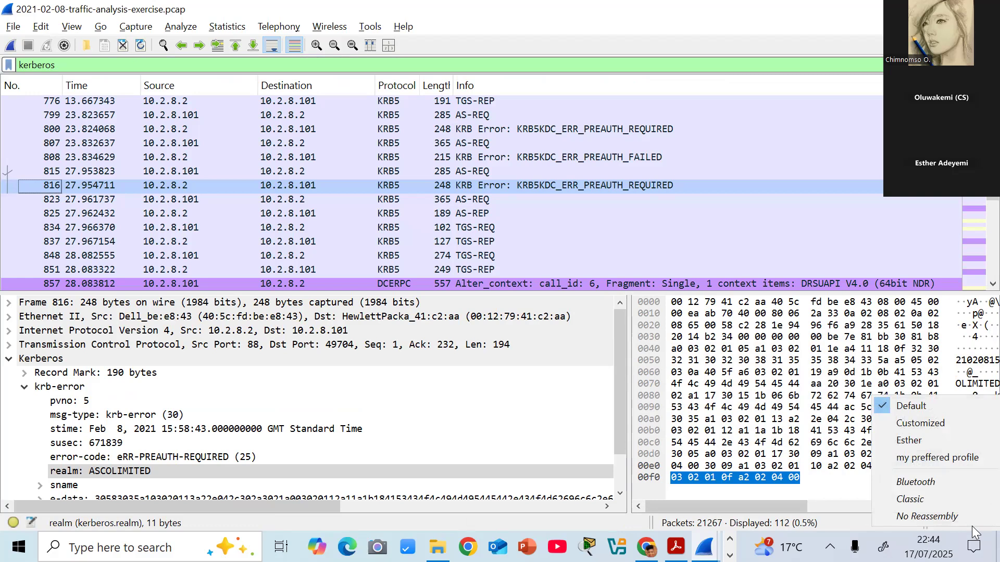
left_click(958, 457)
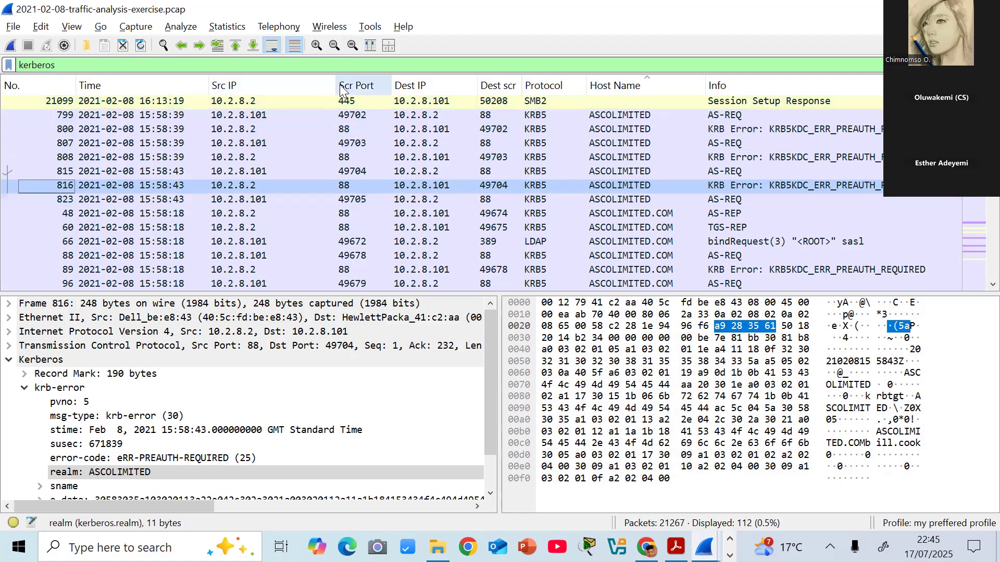
- Narrow the Src IP and Dest IP columns and sort the packet list by packet number
left_click_drag(336, 82, 305, 83)
left_click_drag(445, 84, 436, 85)
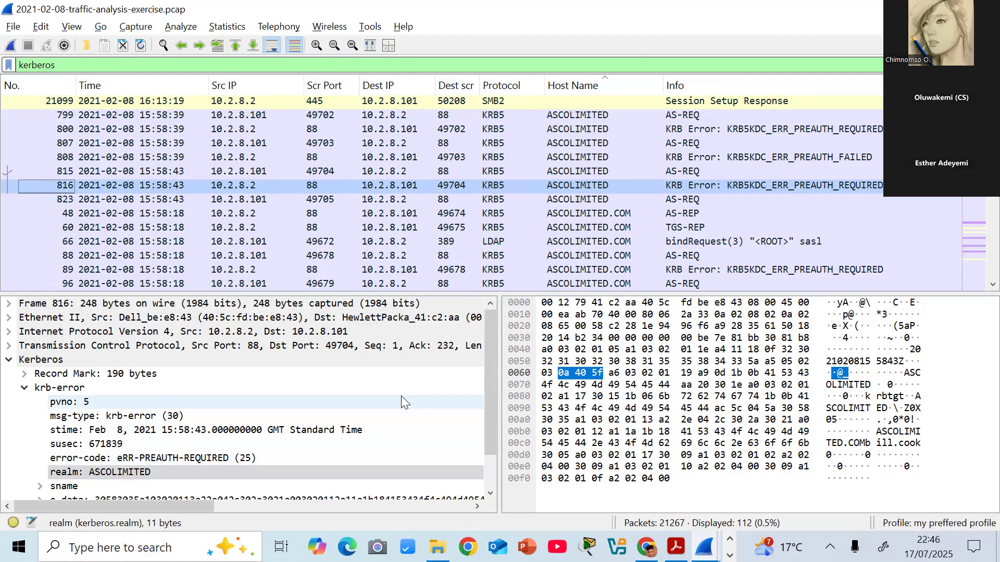
left_click(73, 29)
mouse_move(193, 223)
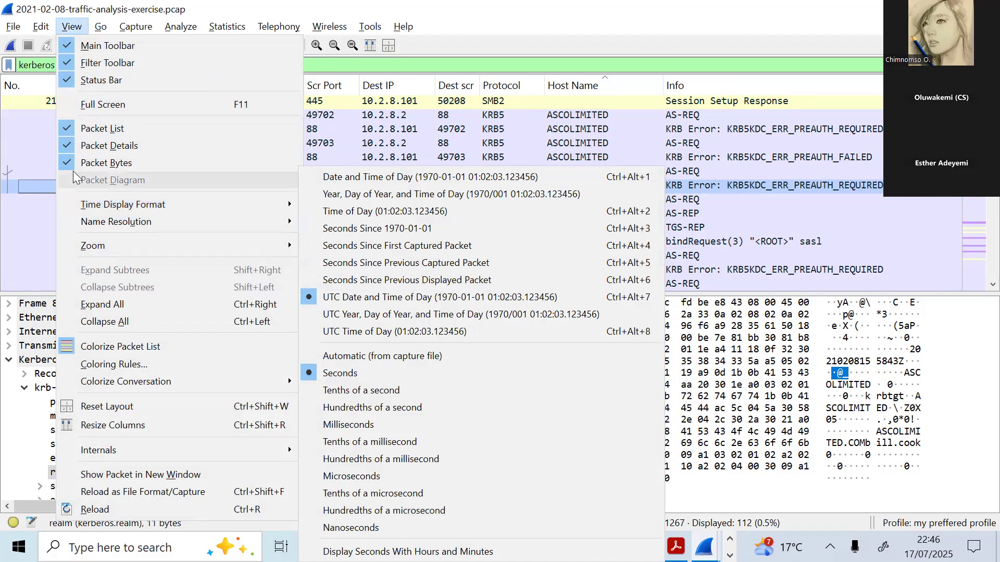
left_click(40, 93)
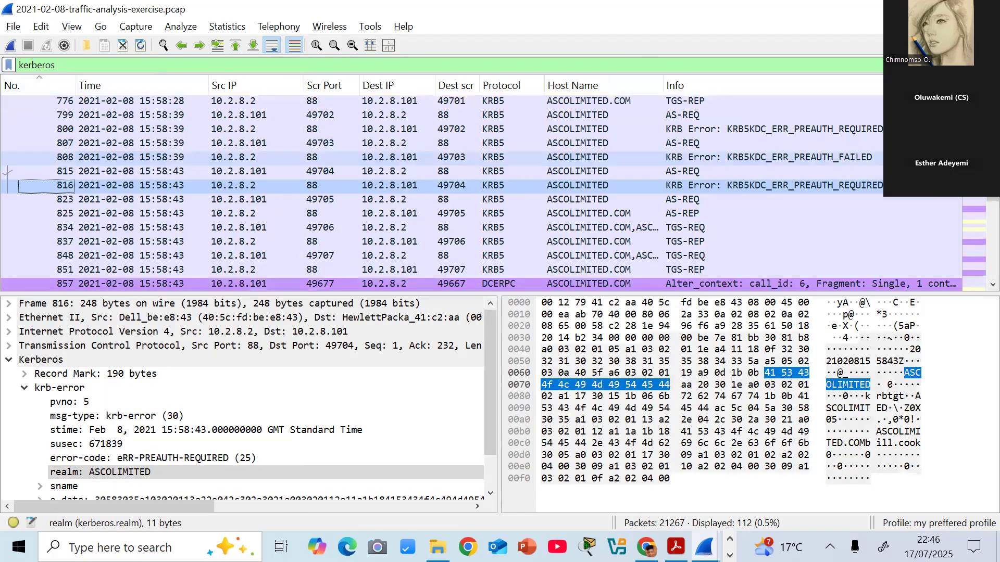
- Clear the kerberos display filter and check the UTC date and seconds choices in the time display format options
left_click(939, 65)
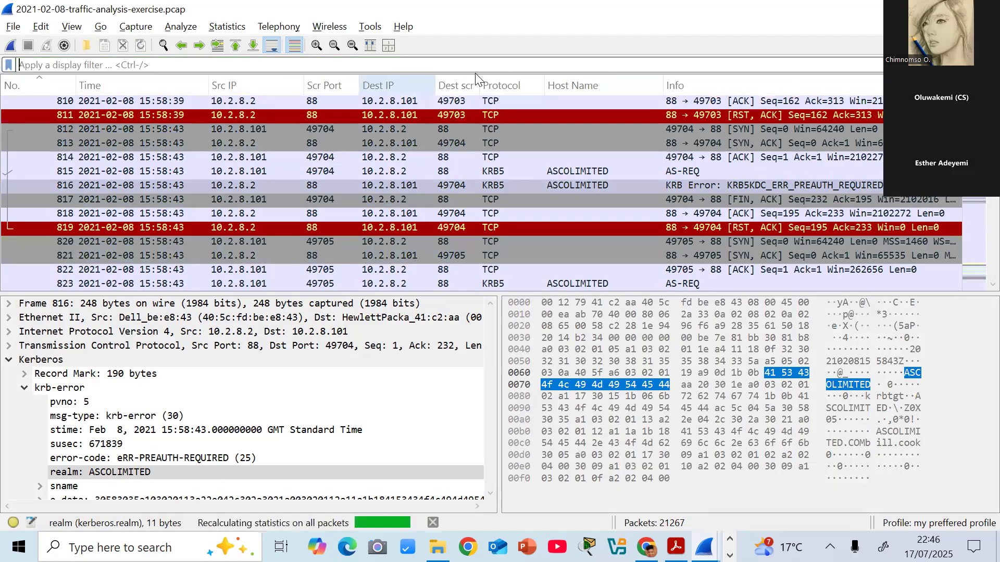
left_click(71, 27)
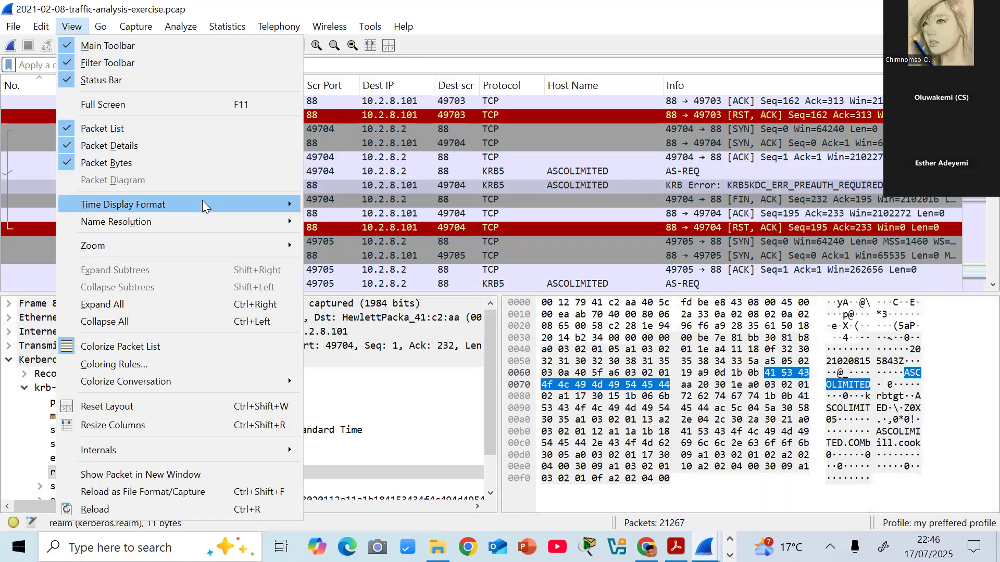
mouse_move(208, 206)
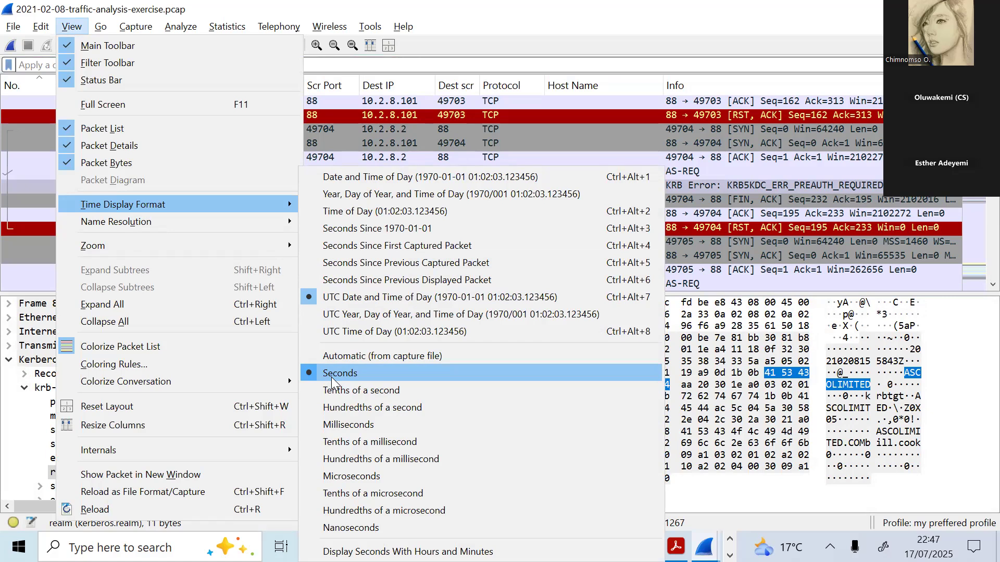
left_click(32, 278)
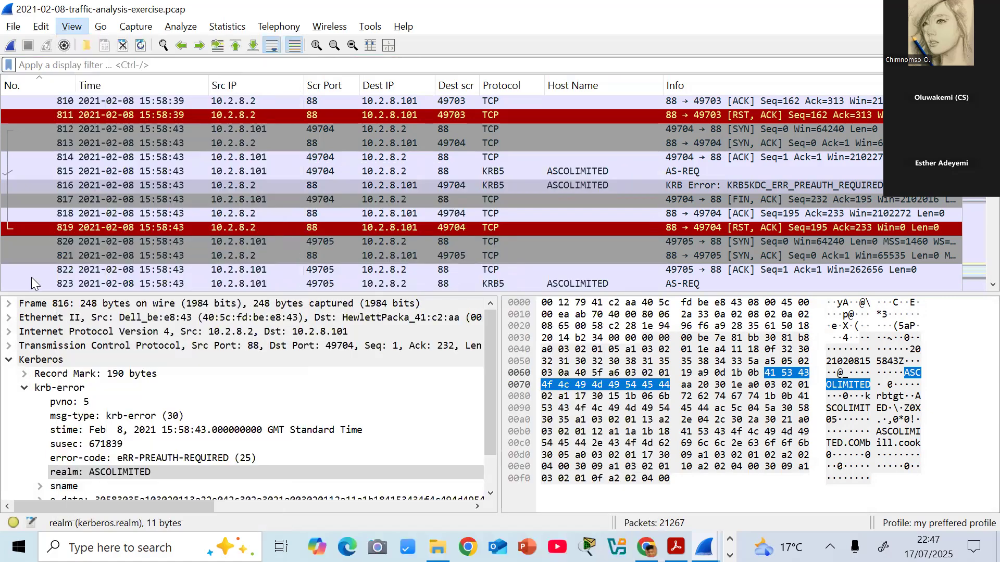
left_click(31, 276)
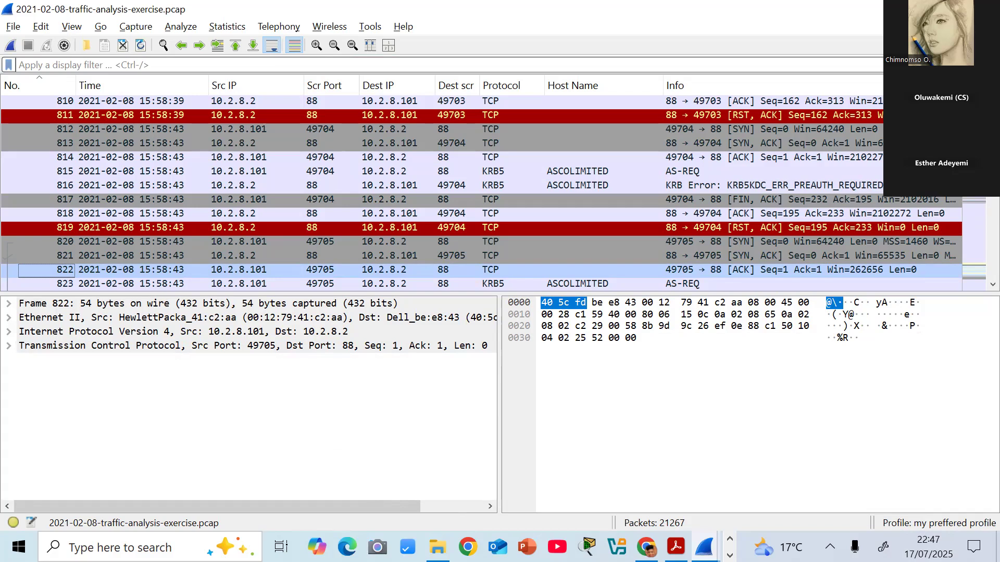
- Apply the display filter "smb2" to the packet list
left_click(207, 64)
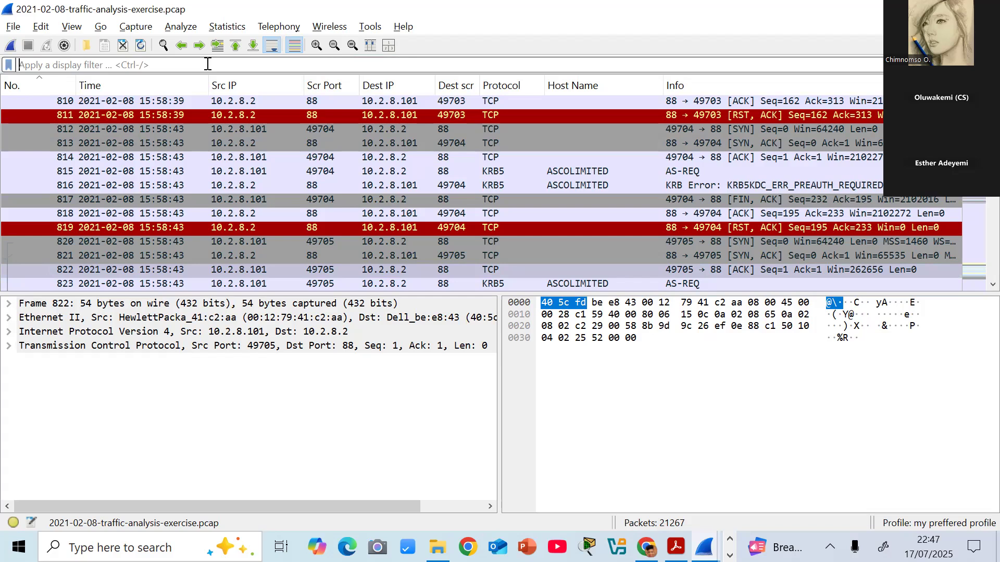
type("smb2")
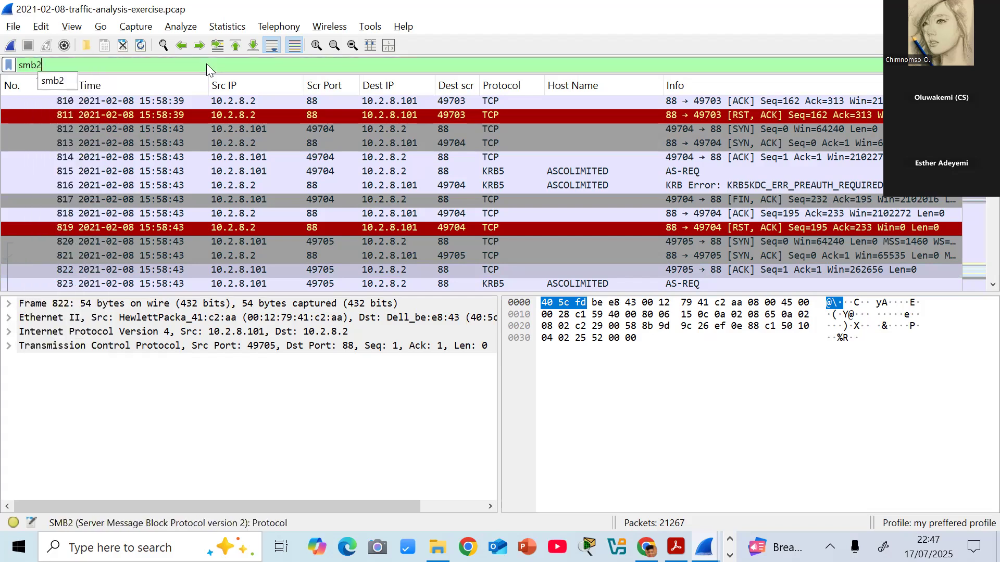
key("Return")
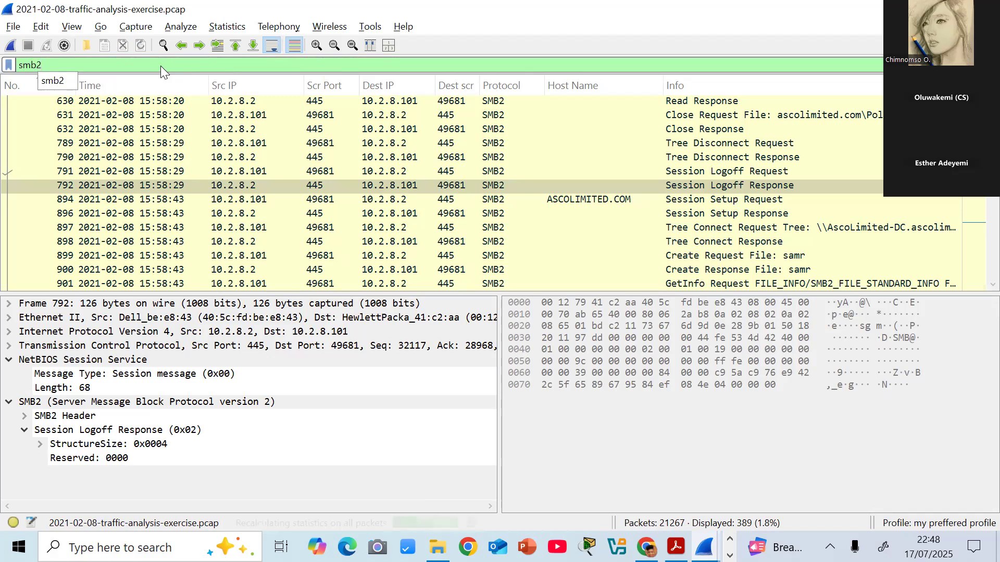
- Replace the smb2 display filter with "kerberos" and apply it
key("BackSpace")
key("BackSpace")
key("BackSpace")
key("BackSpace")
type("ke")
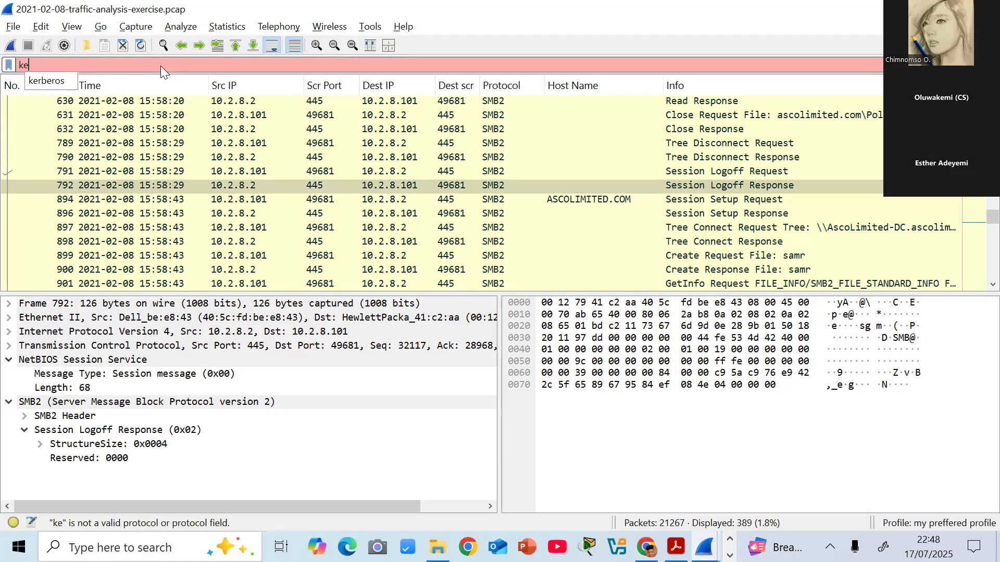
left_click(31, 81)
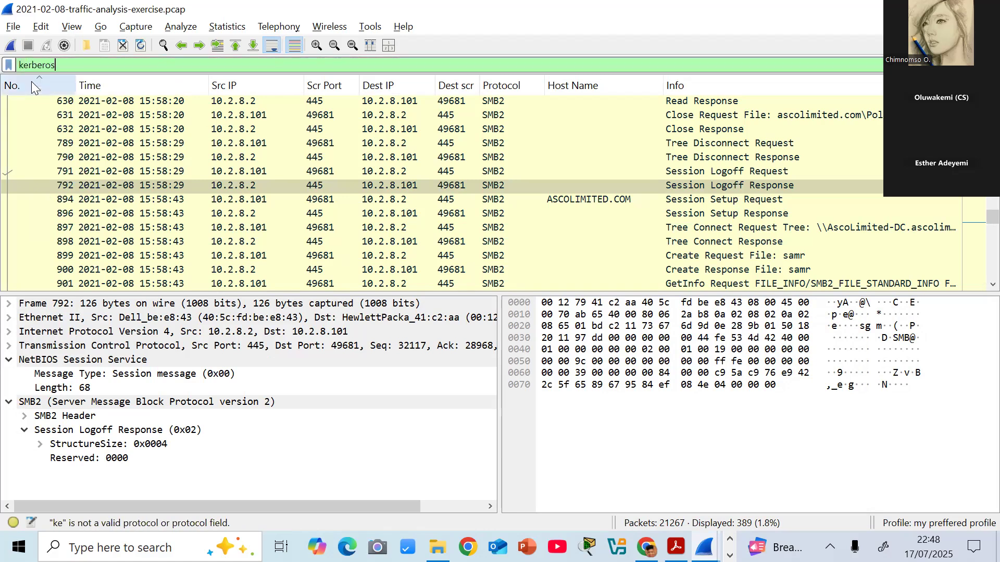
key("Return")
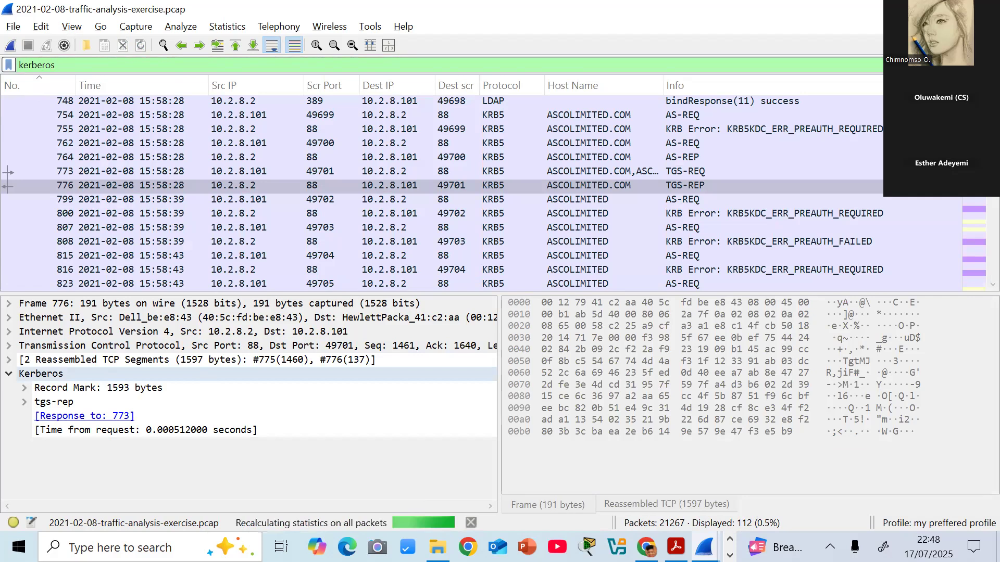
- Look through the filtered Kerberos packets to the end of the list and clear the display filter
scroll(979, 203, "down", 4)
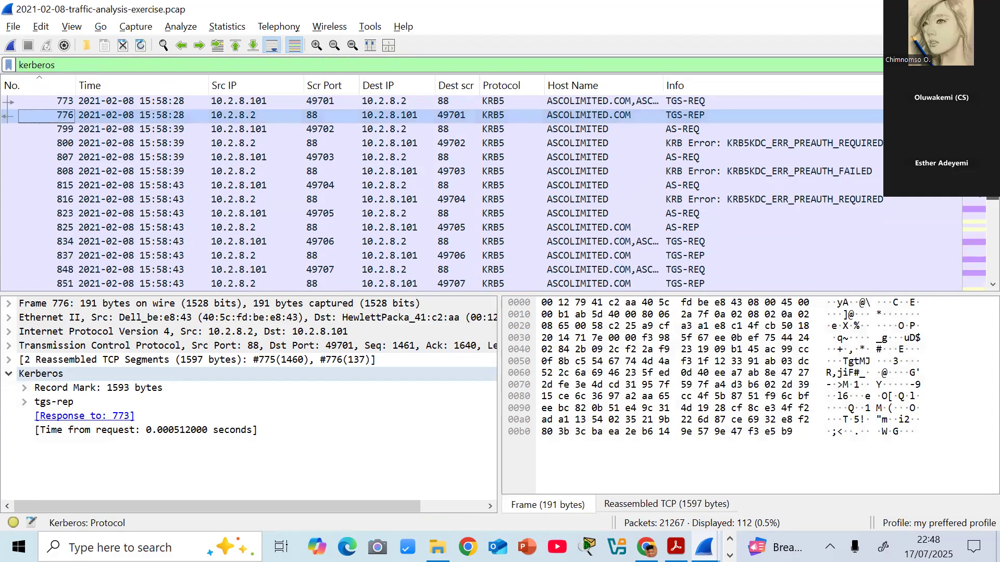
left_click_drag(976, 197, 976, 269)
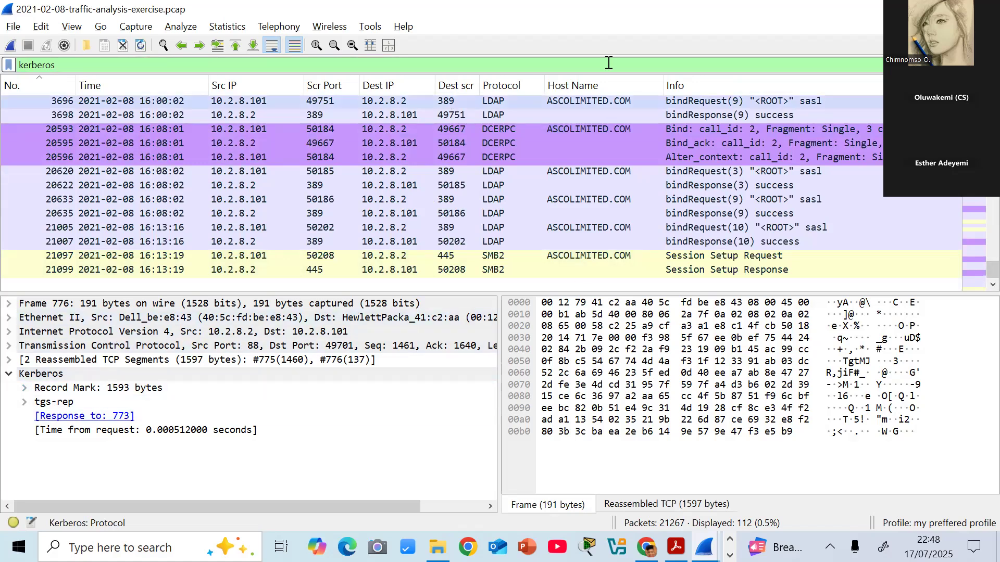
left_click(939, 66)
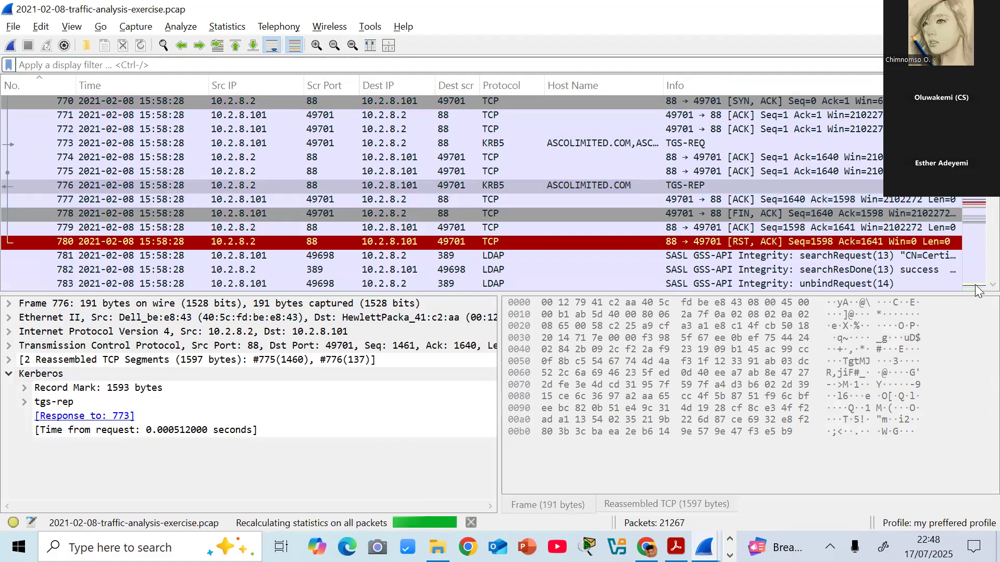
- Apply the display filter "dns" to the packet list
scroll(975, 289, "down", 7)
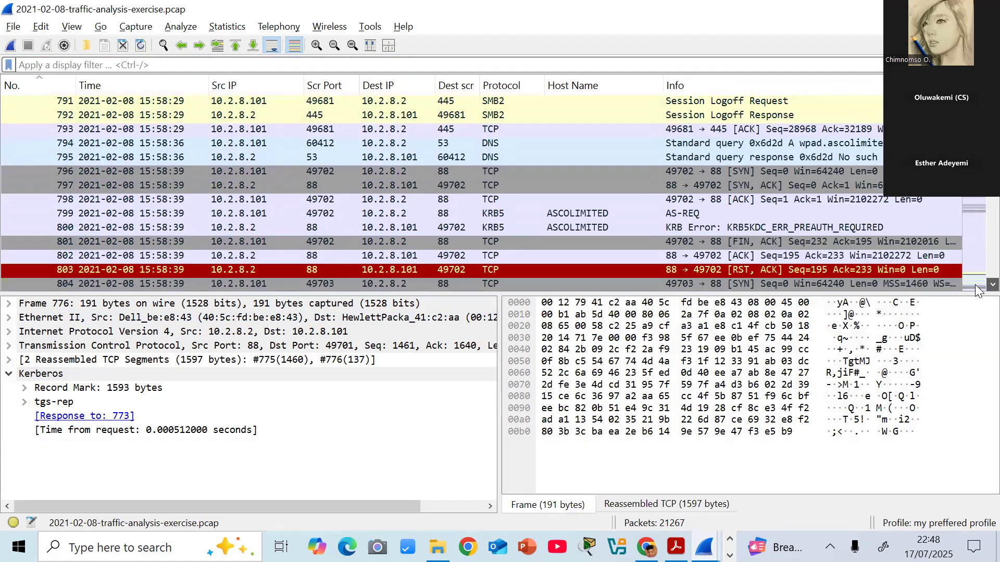
scroll(975, 290, "down", 1)
scroll(975, 285, "down", 5)
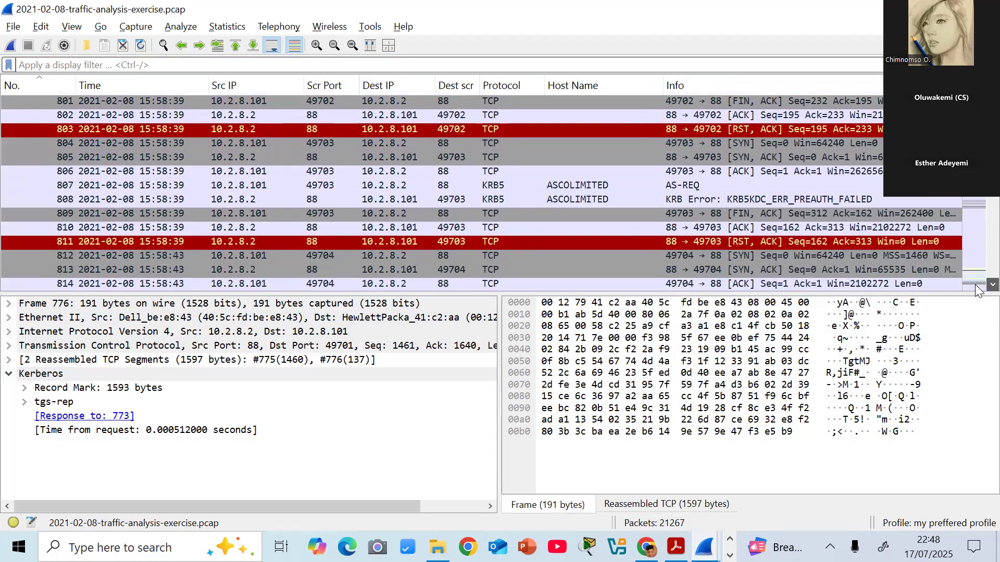
scroll(975, 285, "down", 2)
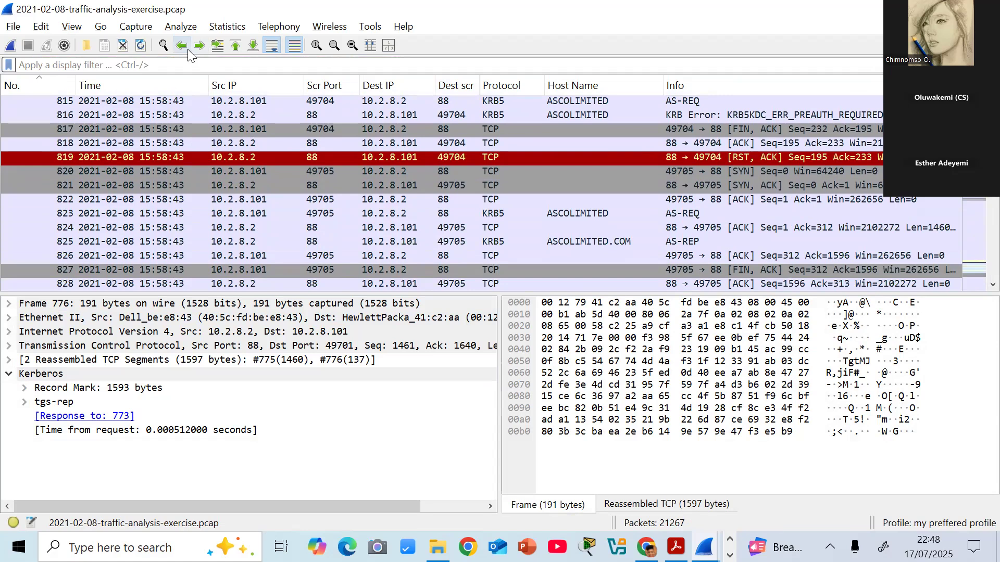
left_click(189, 66)
type("dns")
key("Return")
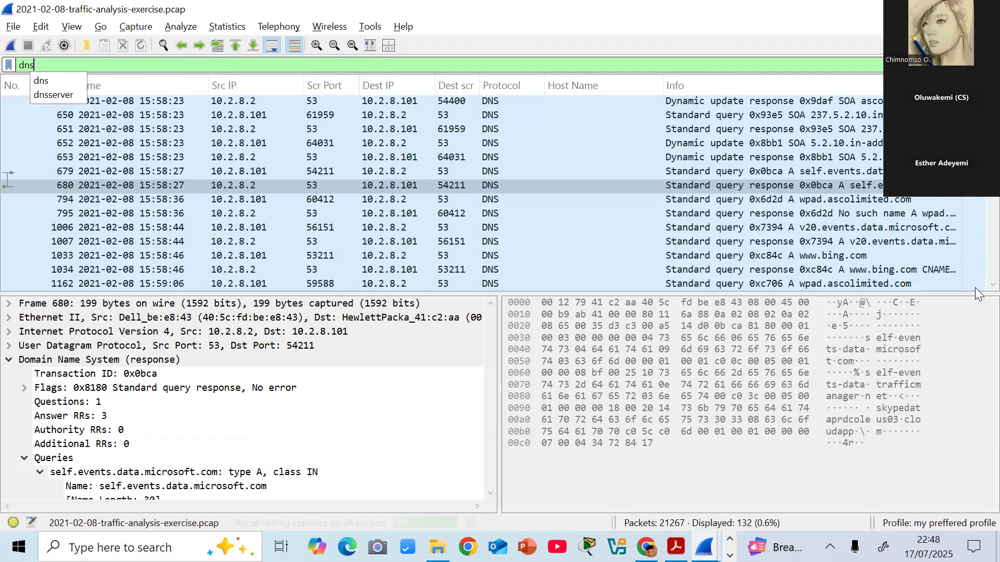
left_click(975, 288)
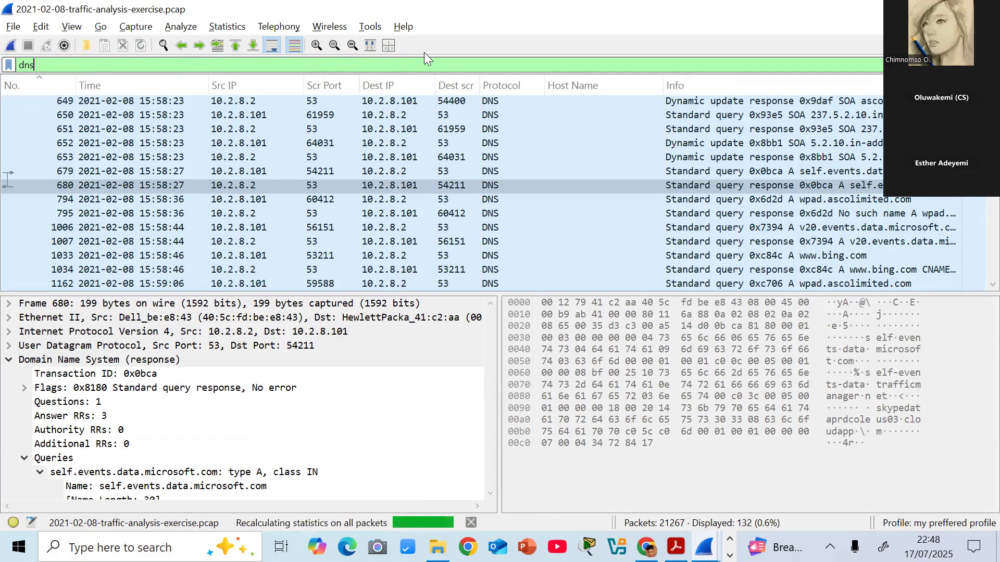
- Replace the dns display filter with "http" and apply it
key("BackSpace")
key("BackSpace")
key("BackSpace")
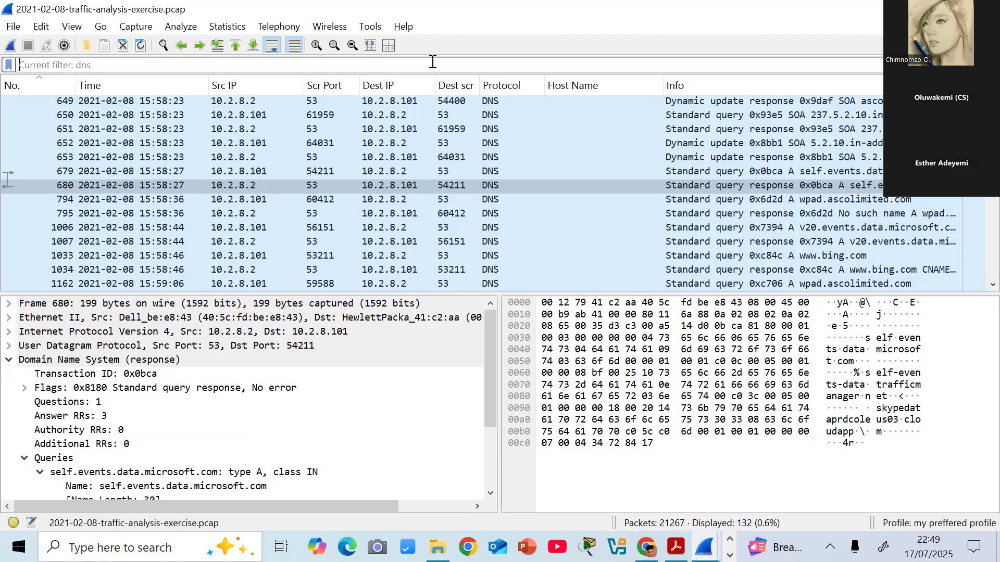
type("http")
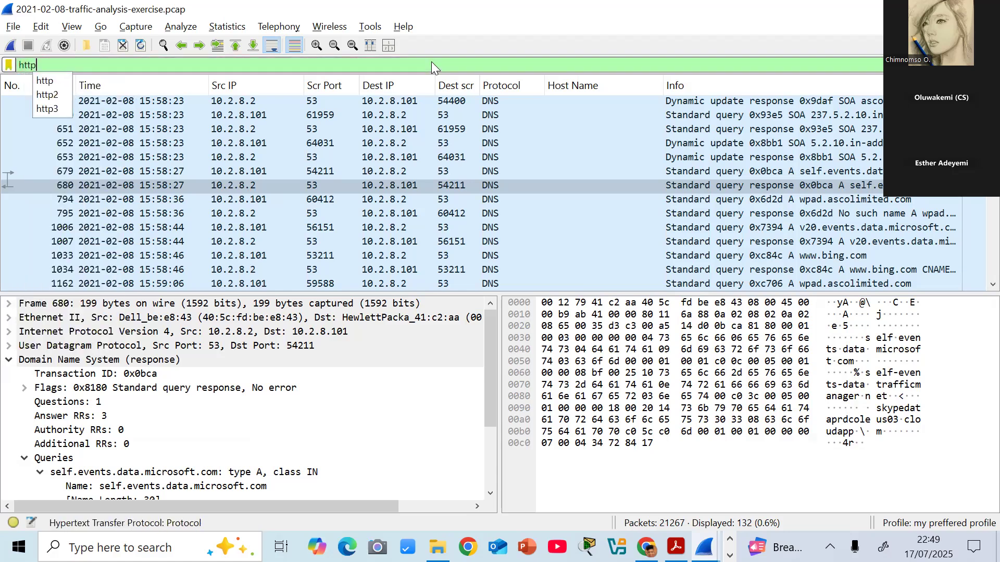
key("Return")
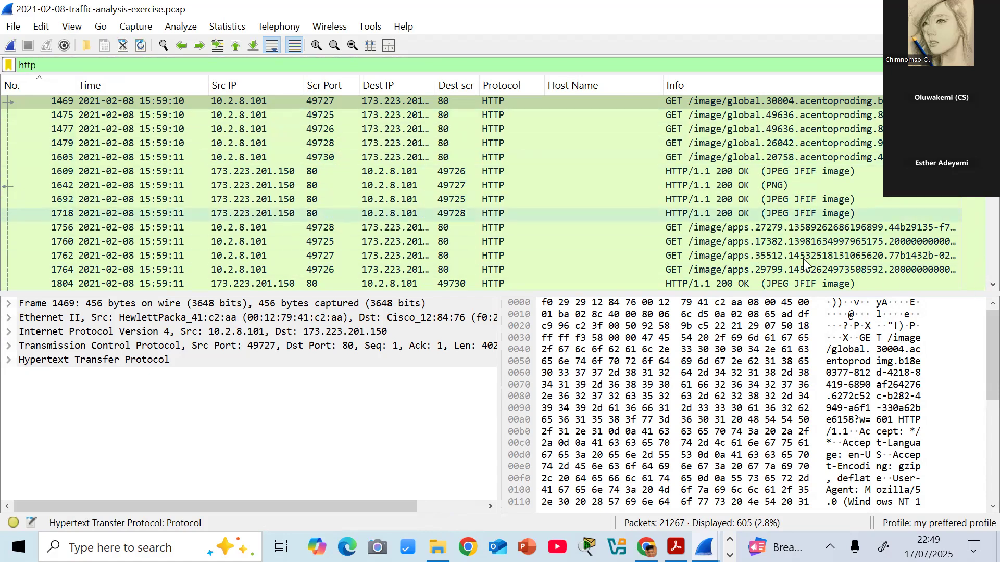
- Look through the filtered HTTP packets, examining the GET and POST requests, requested files and server addresses
left_click(978, 288)
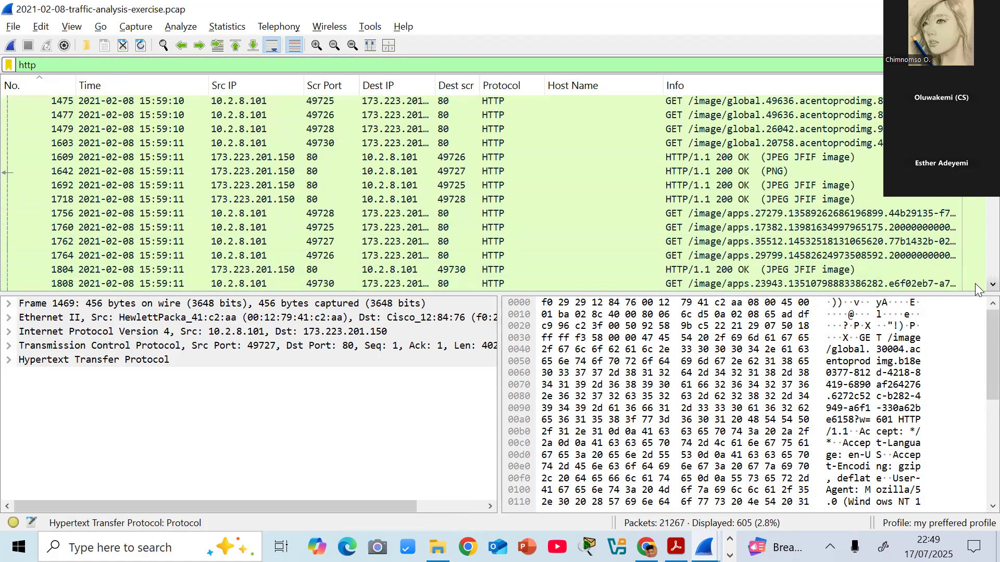
left_click(977, 287)
left_click(978, 287)
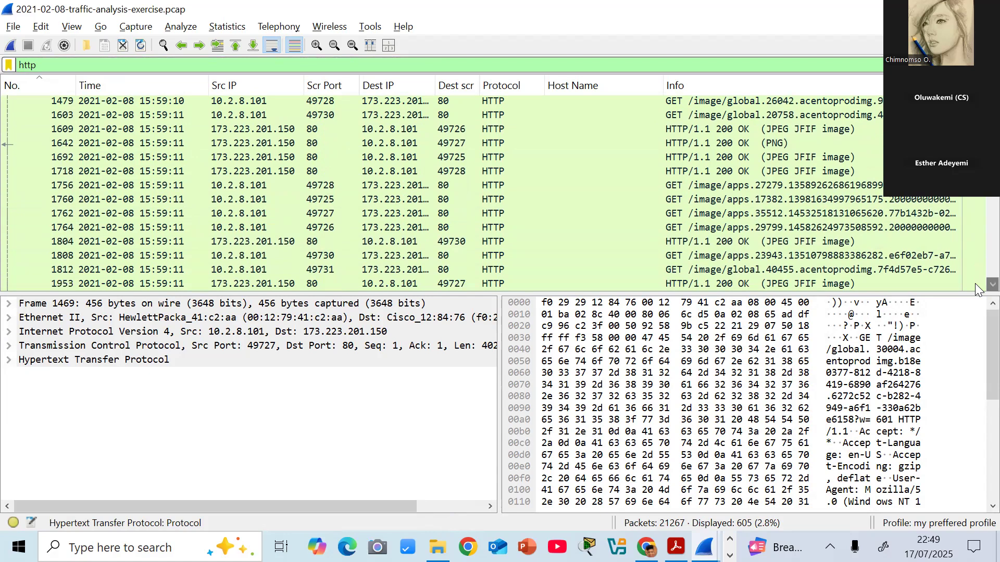
left_click(977, 286)
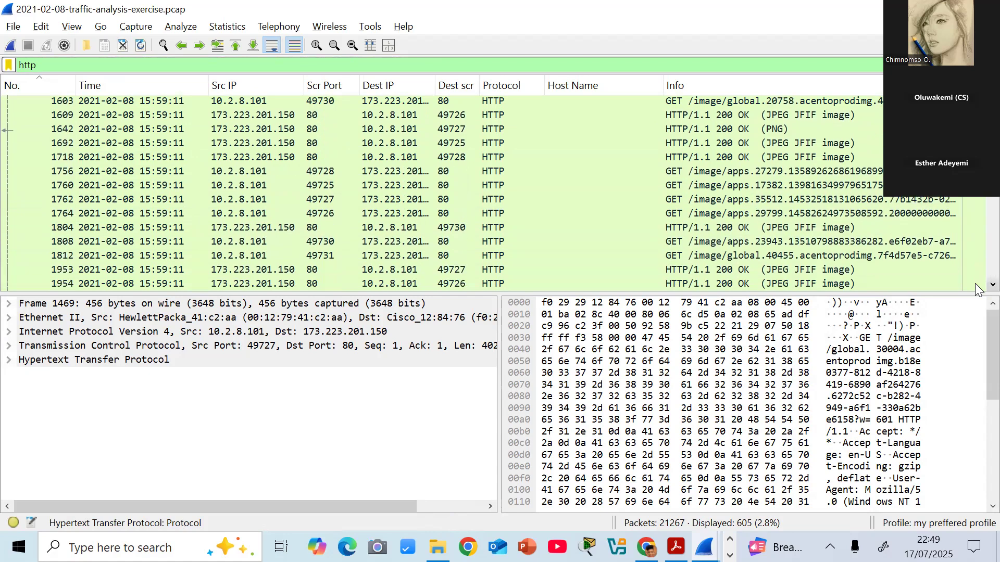
left_click(977, 286)
left_click(978, 285)
left_click(977, 285)
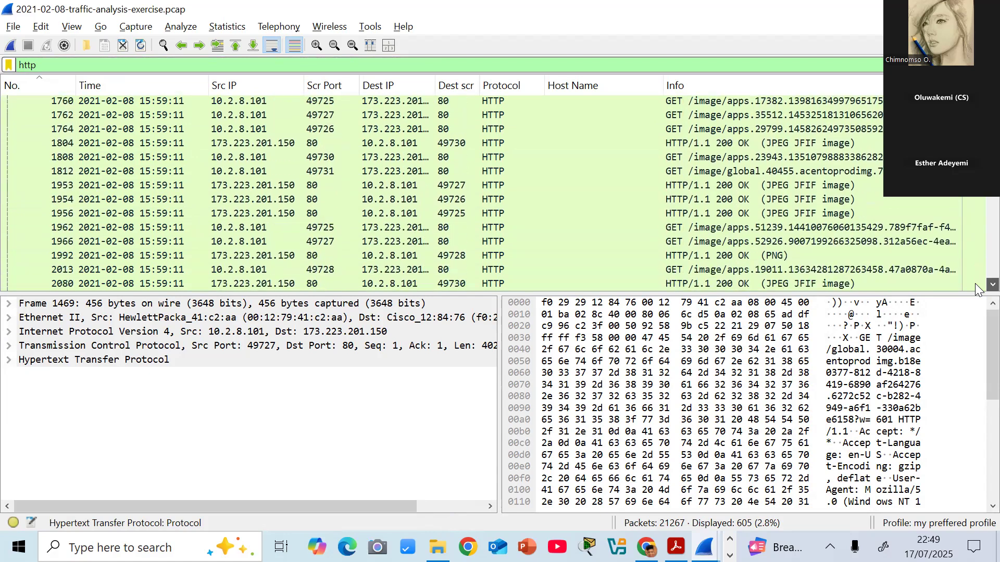
left_click(977, 285)
left_click(977, 285)
left_click(977, 285)
left_click(977, 285)
scroll(975, 283, "down", 4)
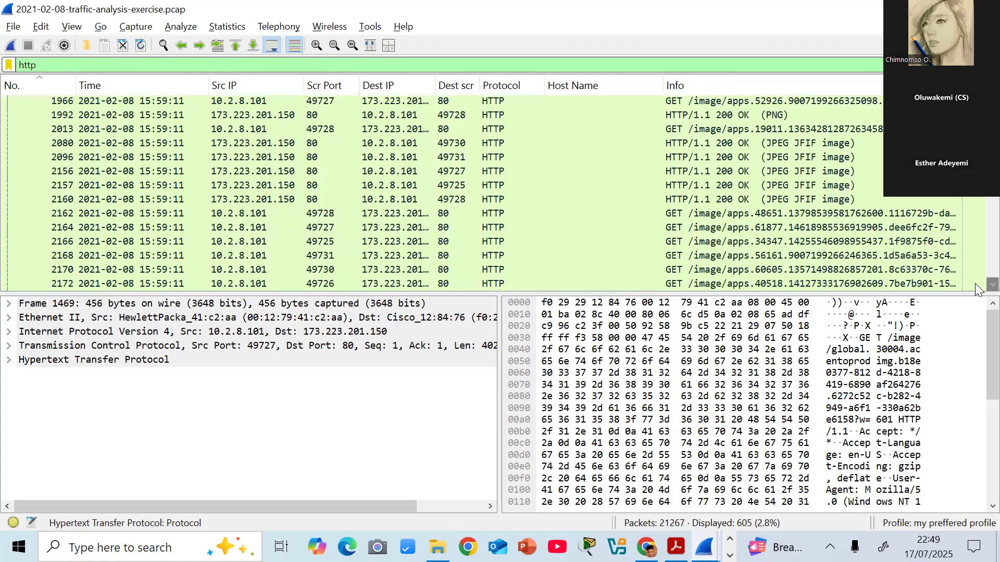
scroll(975, 284, "down", 3)
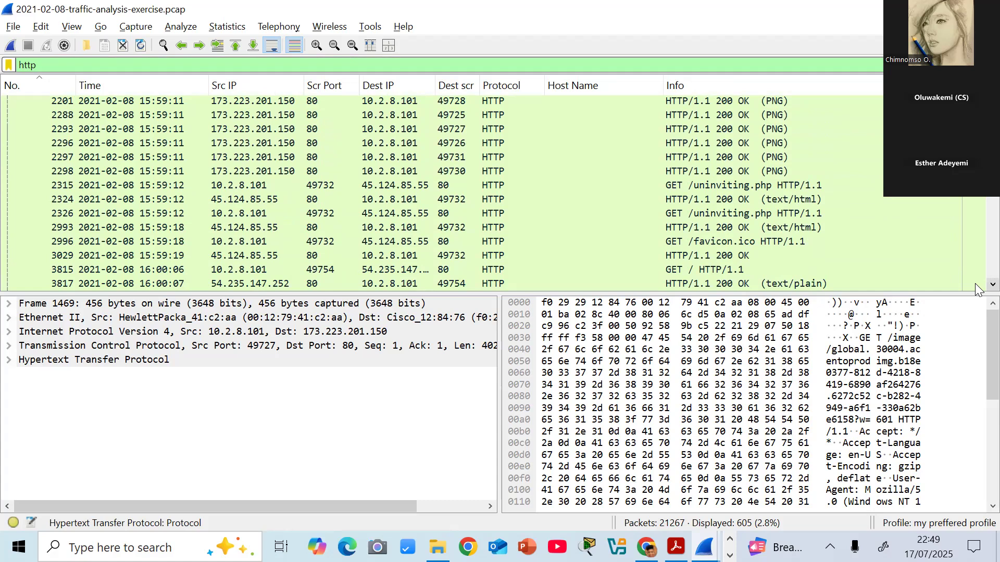
scroll(977, 290, "down", 3)
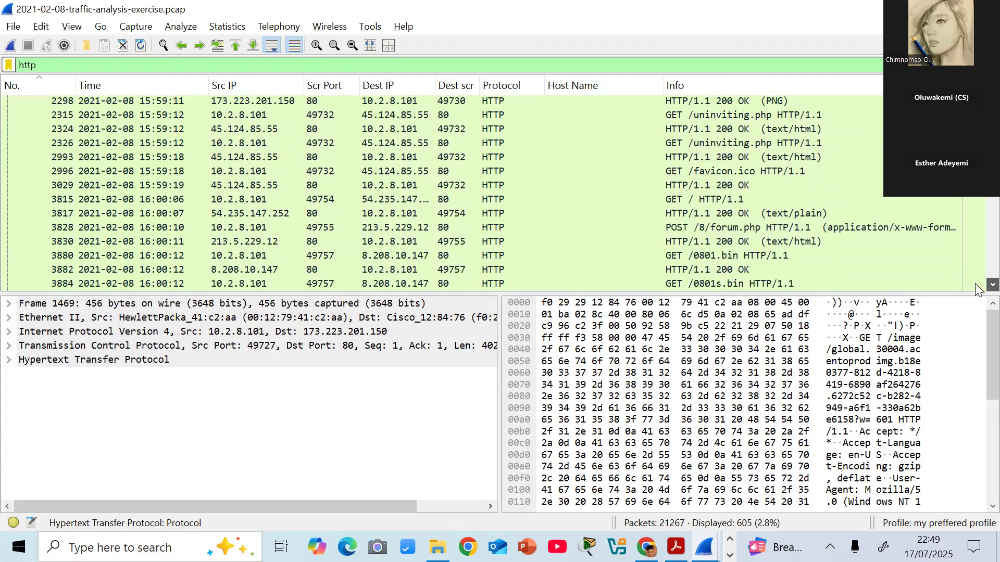
scroll(977, 289, "down", 1)
scroll(978, 290, "down", 1)
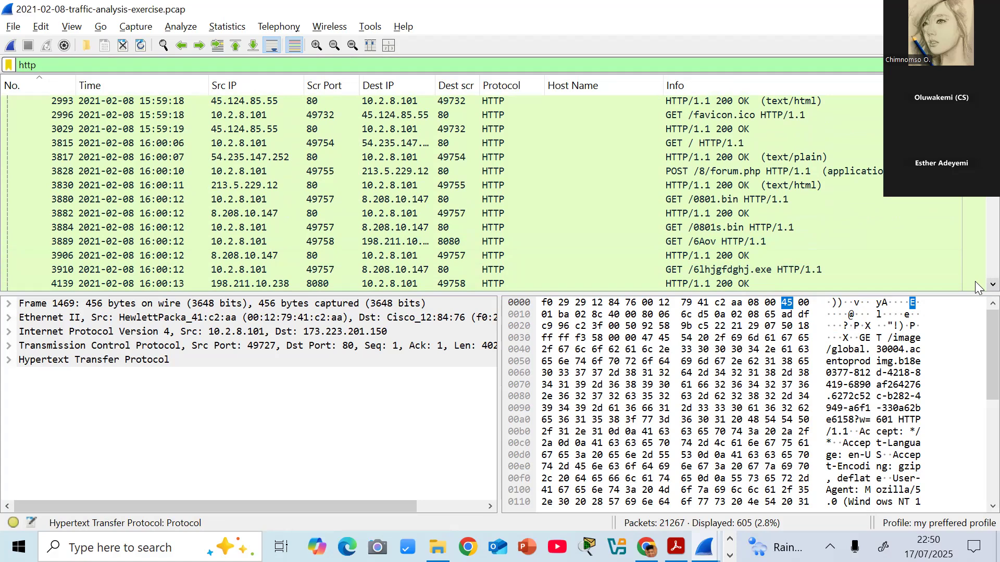
scroll(976, 281, "down", 3)
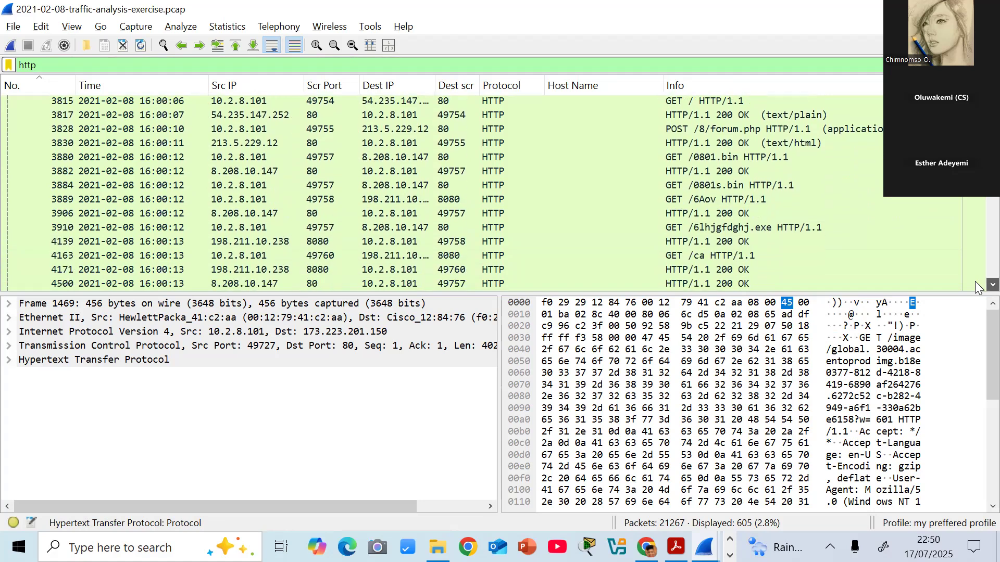
scroll(976, 284, "down", 3)
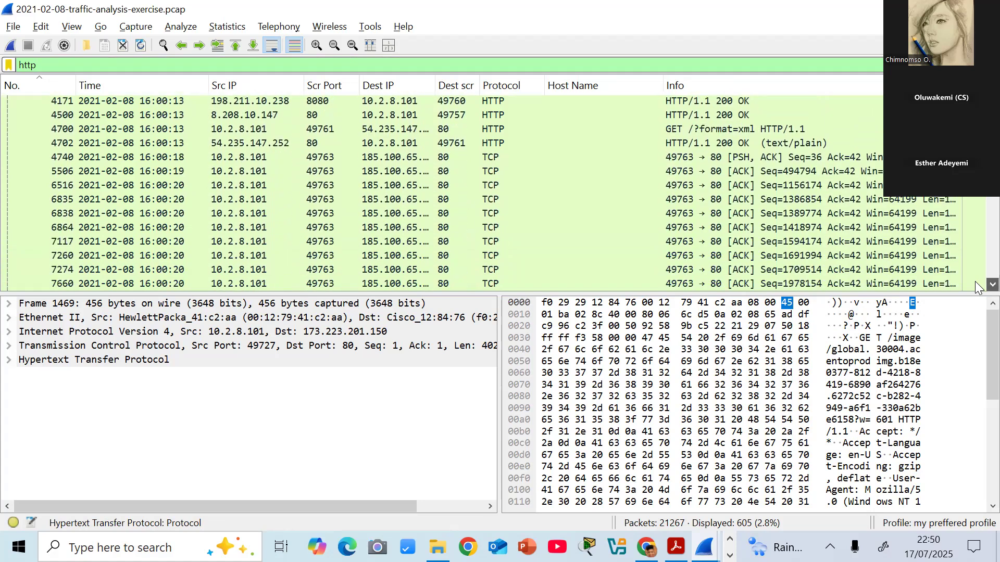
scroll(974, 281, "down", 6)
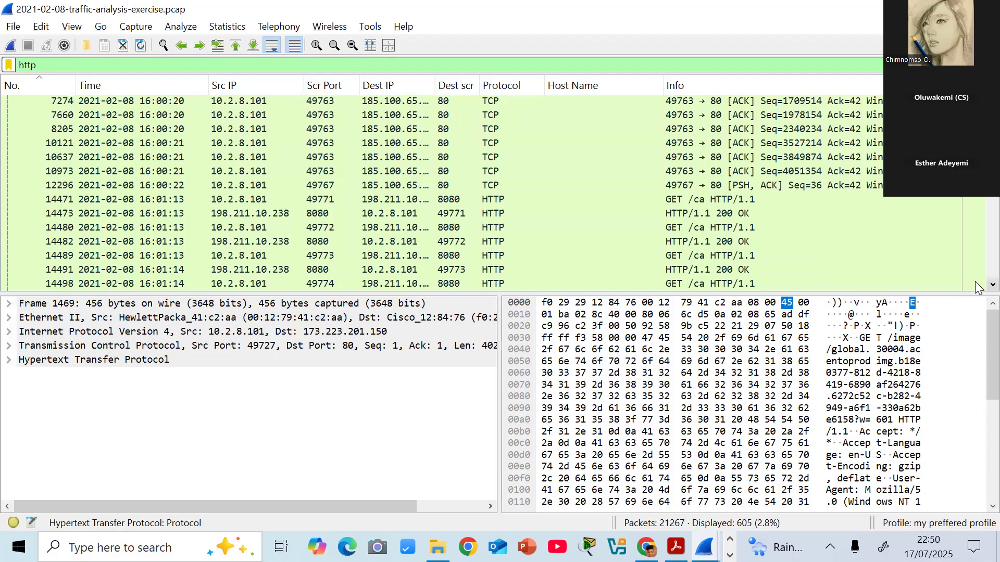
scroll(975, 281, "down", 5)
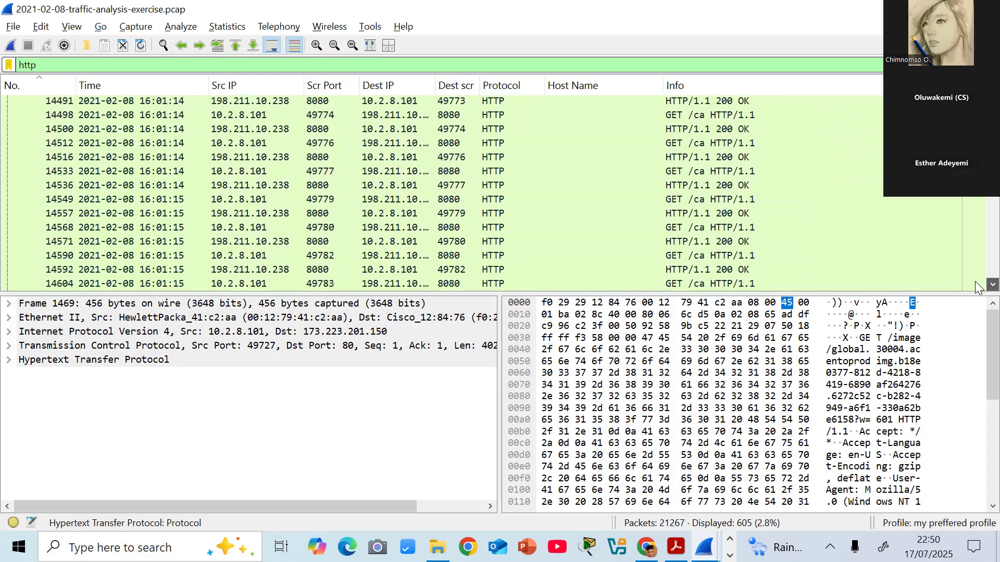
scroll(977, 286, "down", 2)
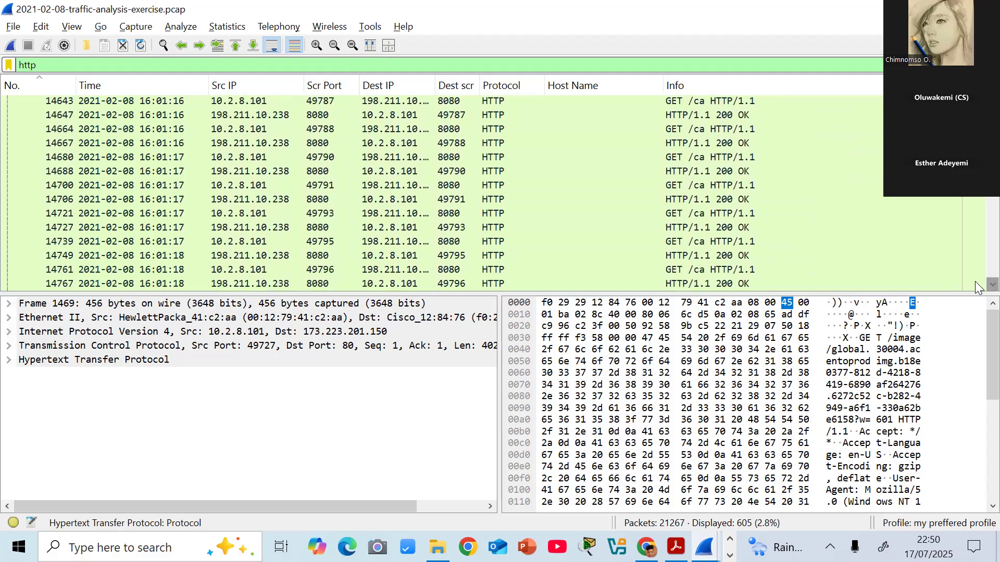
scroll(977, 286, "down", 1)
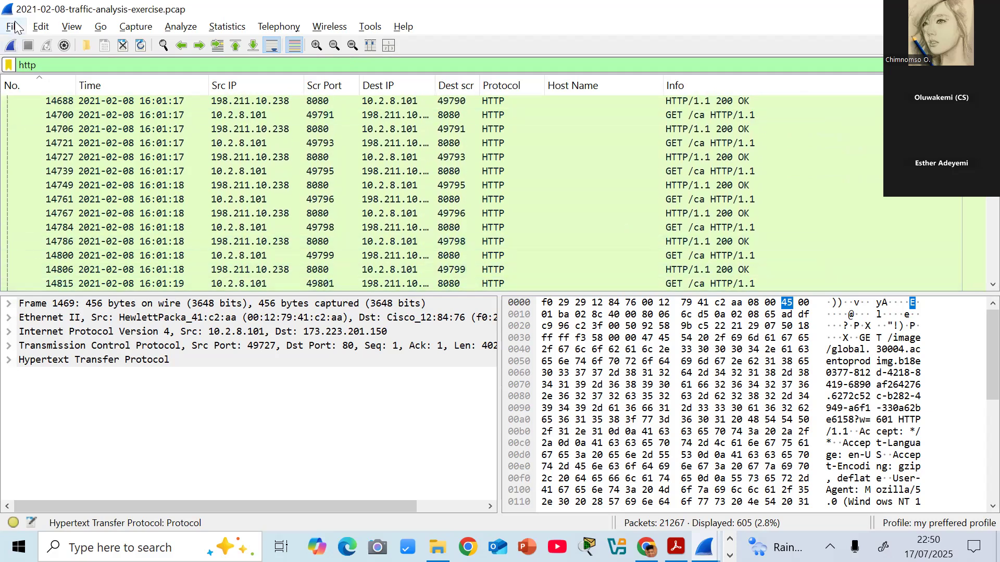
- View the list of exportable HTTP objects in the capture and close it without saving anything
left_click(40, 28)
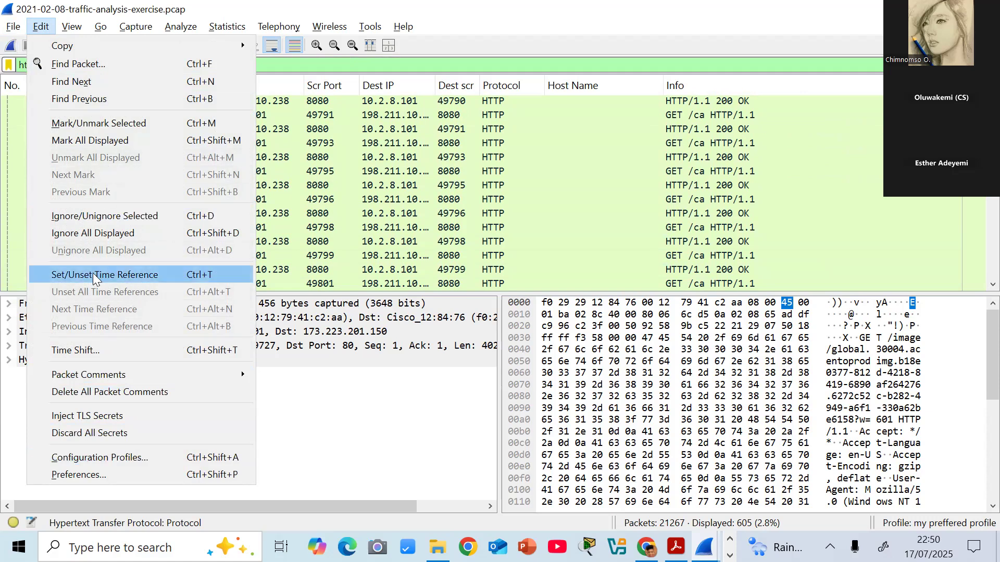
mouse_move(75, 30)
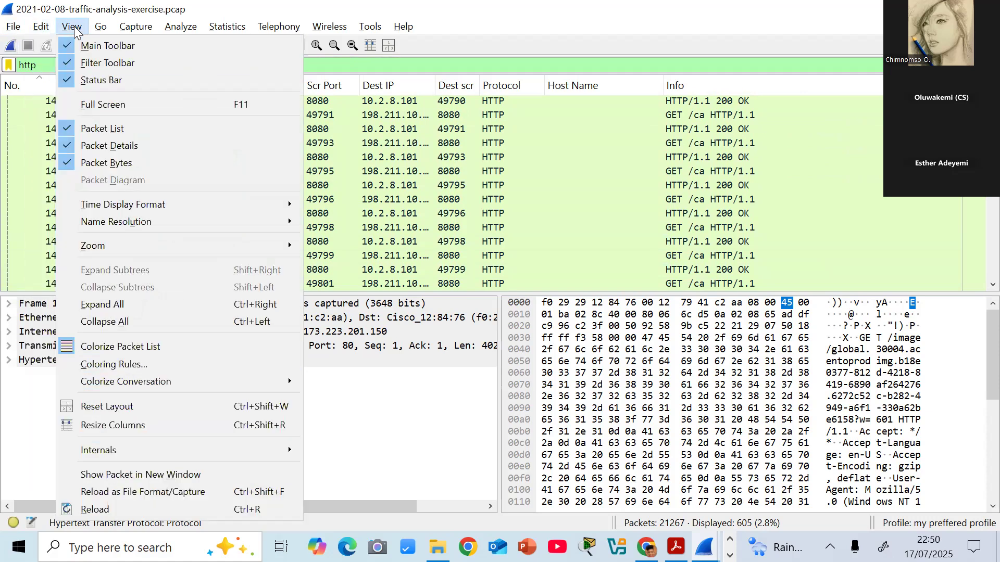
mouse_move(14, 33)
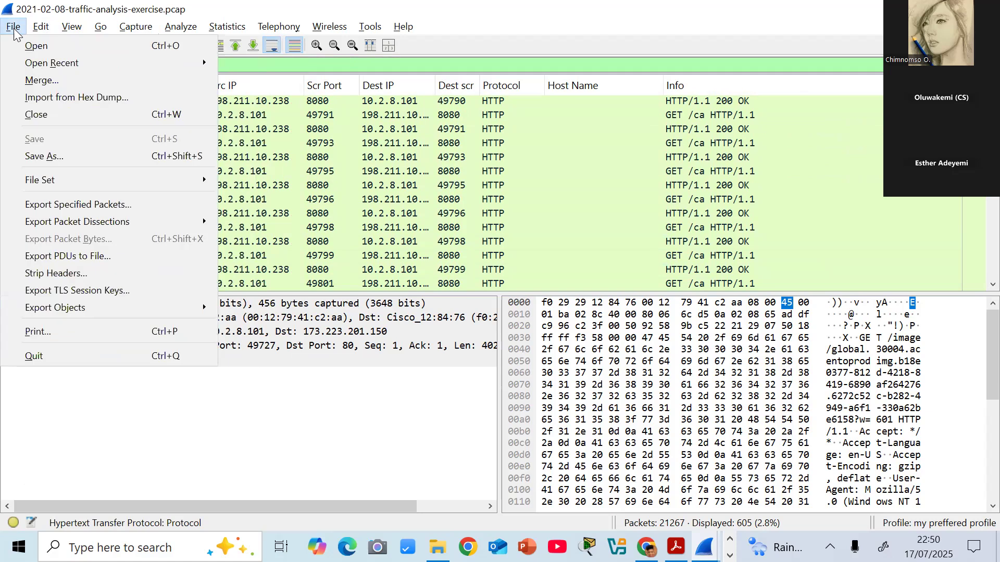
mouse_move(129, 306)
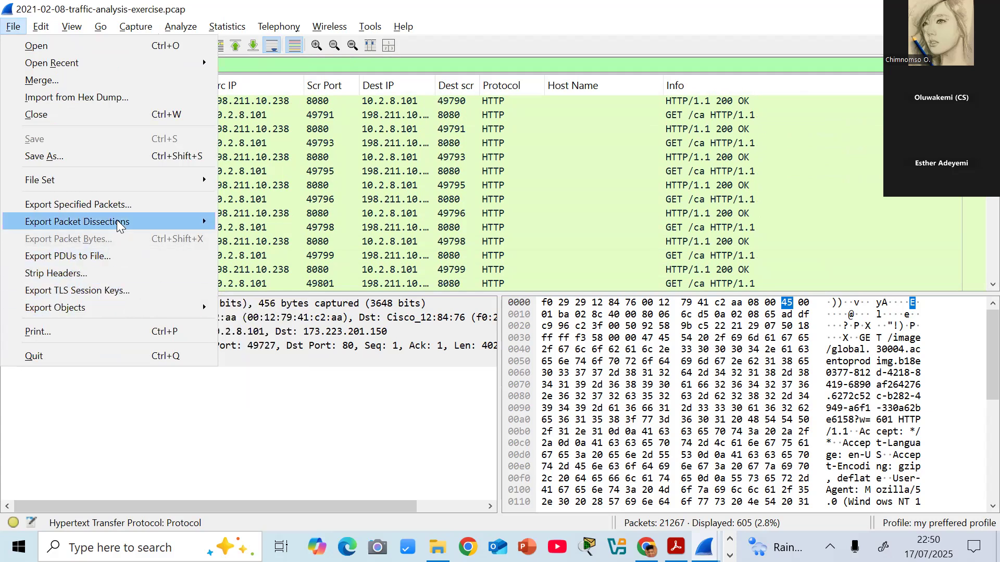
mouse_move(118, 221)
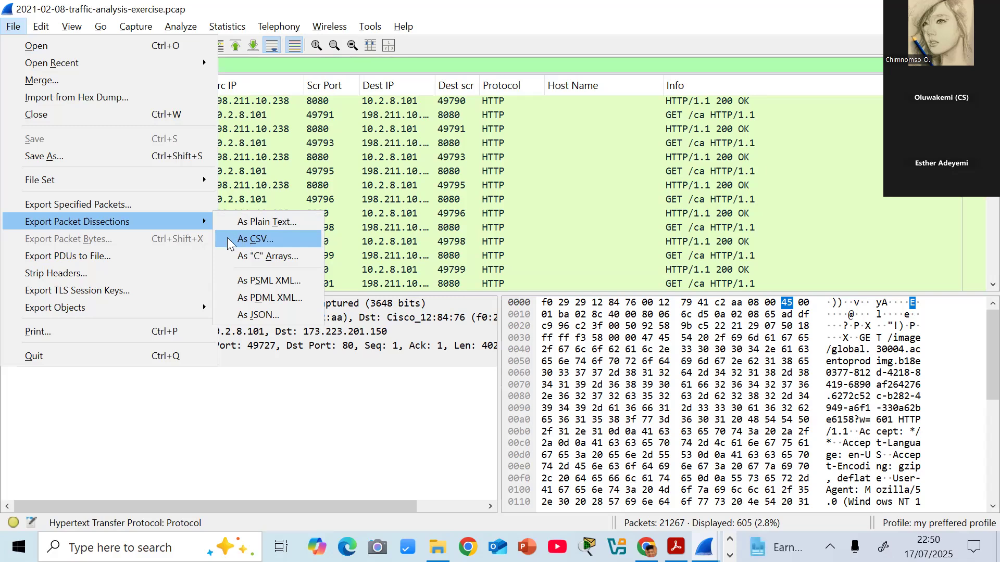
mouse_move(193, 177)
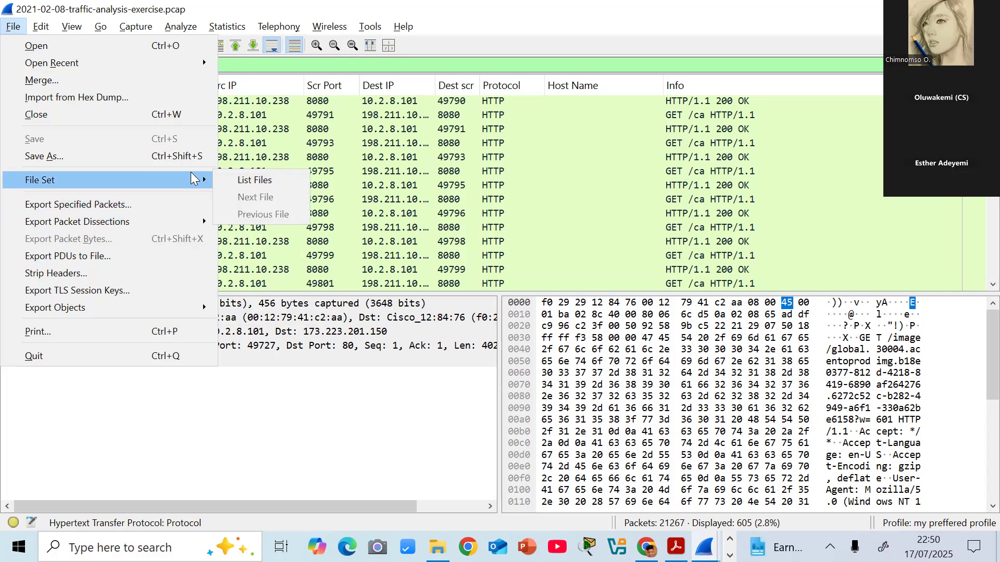
mouse_move(183, 316)
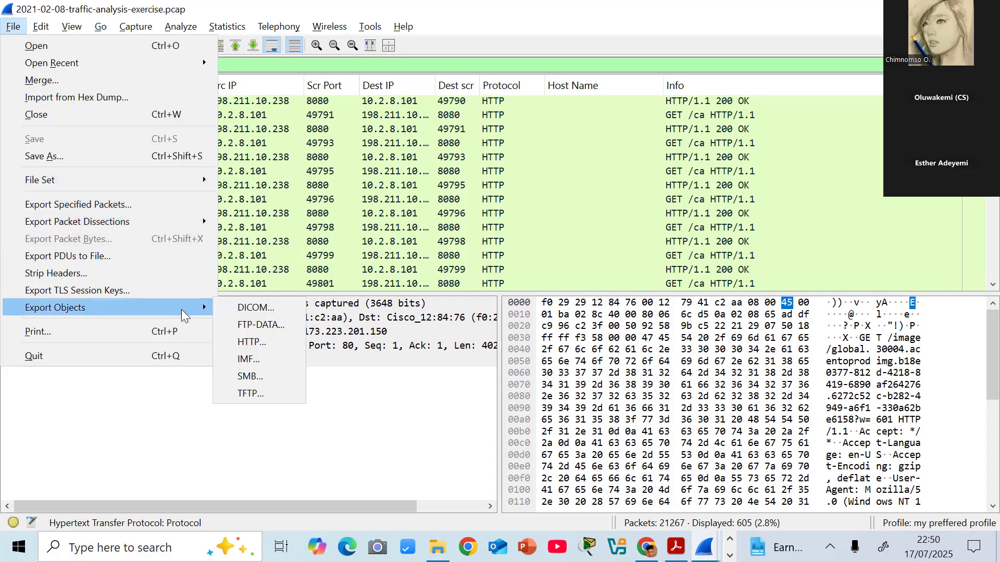
left_click(249, 343)
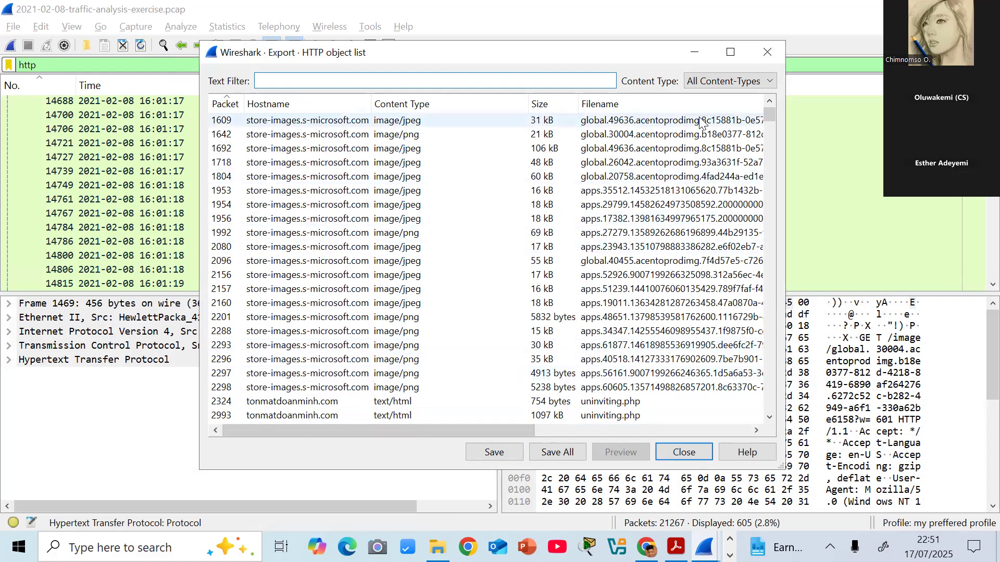
left_click(765, 52)
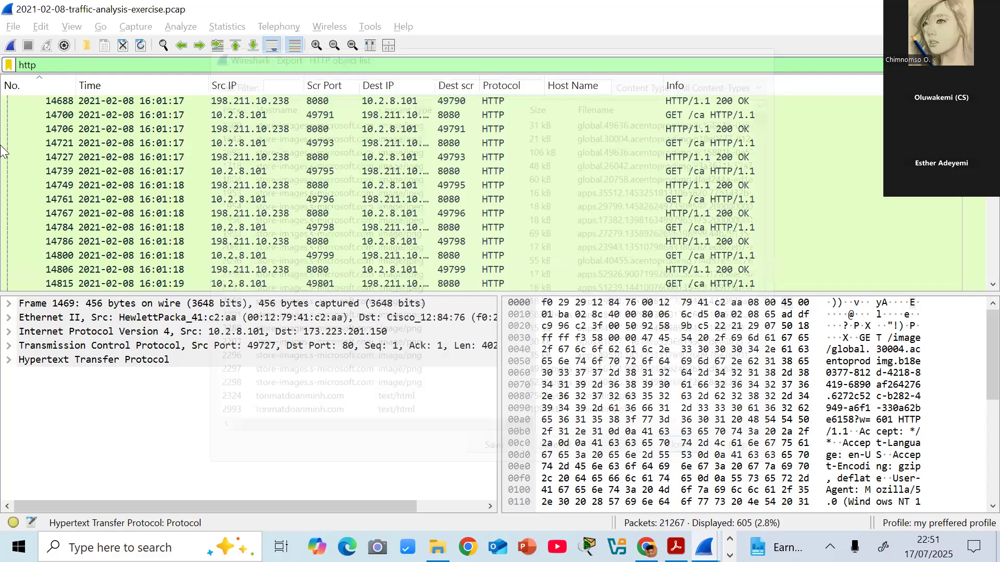
- Reopen the HTTP object export list and examine the hostnames, content types and filenames beyond the store images
left_click(13, 26)
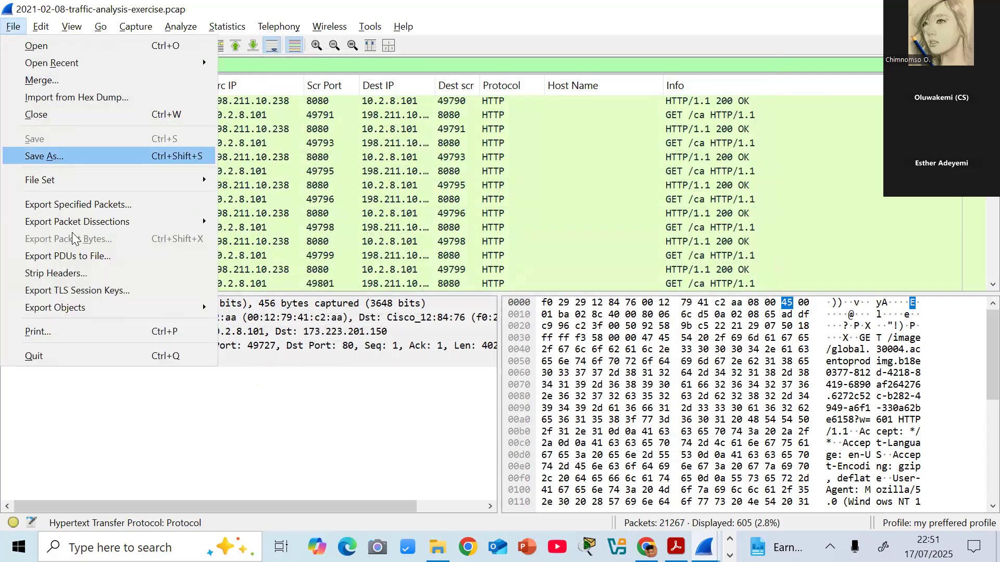
mouse_move(73, 308)
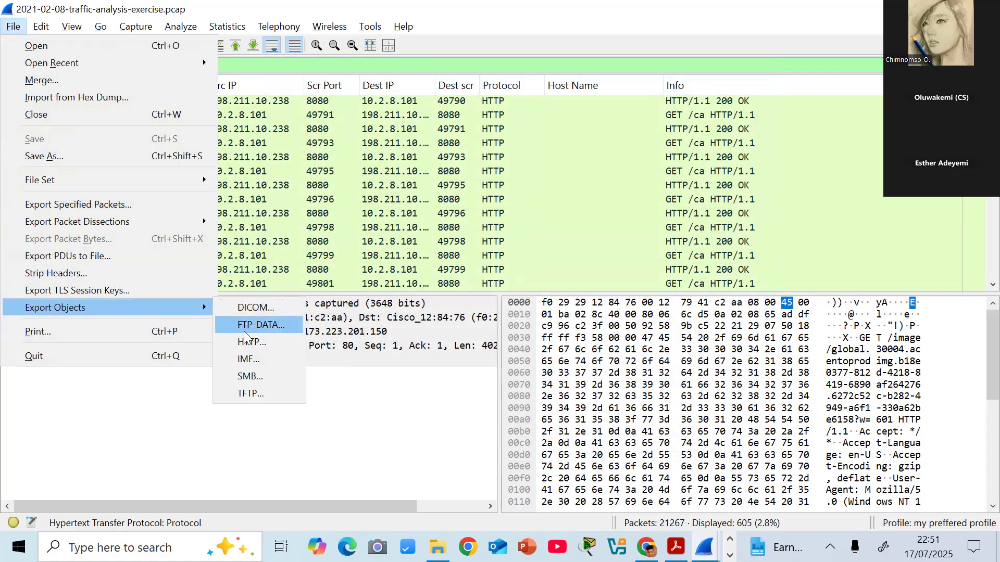
left_click(251, 342)
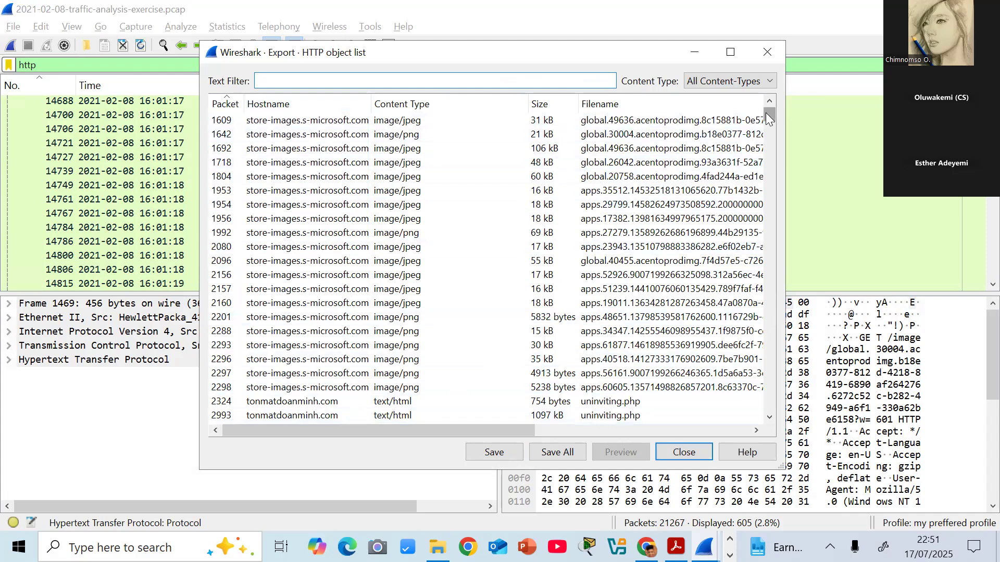
left_click_drag(766, 113, 762, 117)
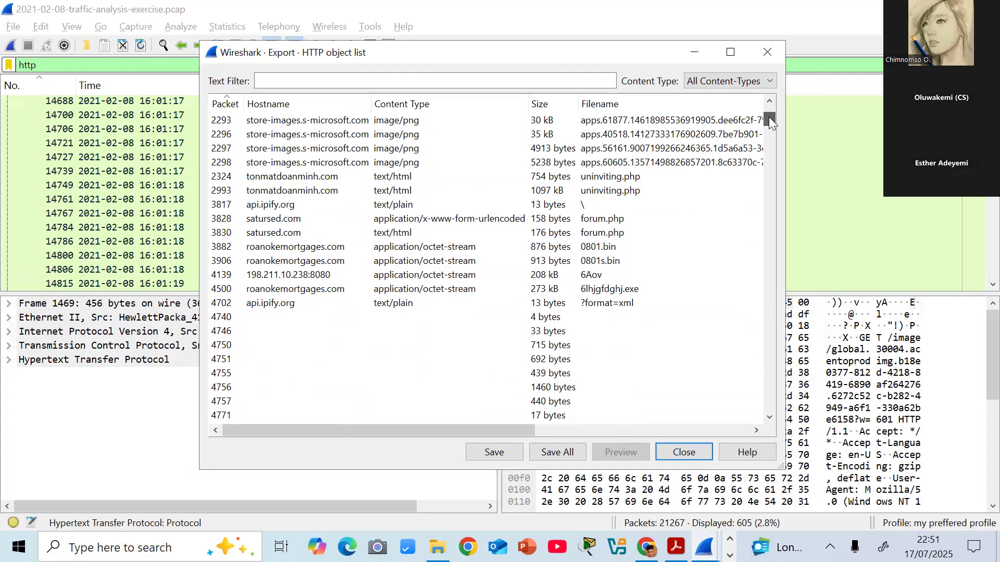
- Look through the remaining exportable HTTP objects down to the last packets and return to the start of the list
left_click_drag(769, 117, 780, 405)
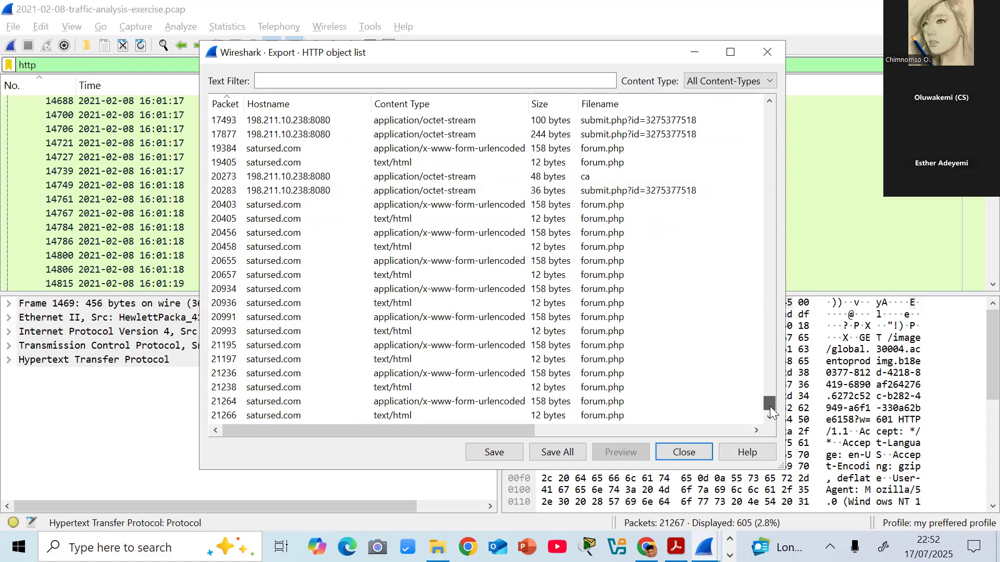
left_click_drag(769, 406, 770, 403)
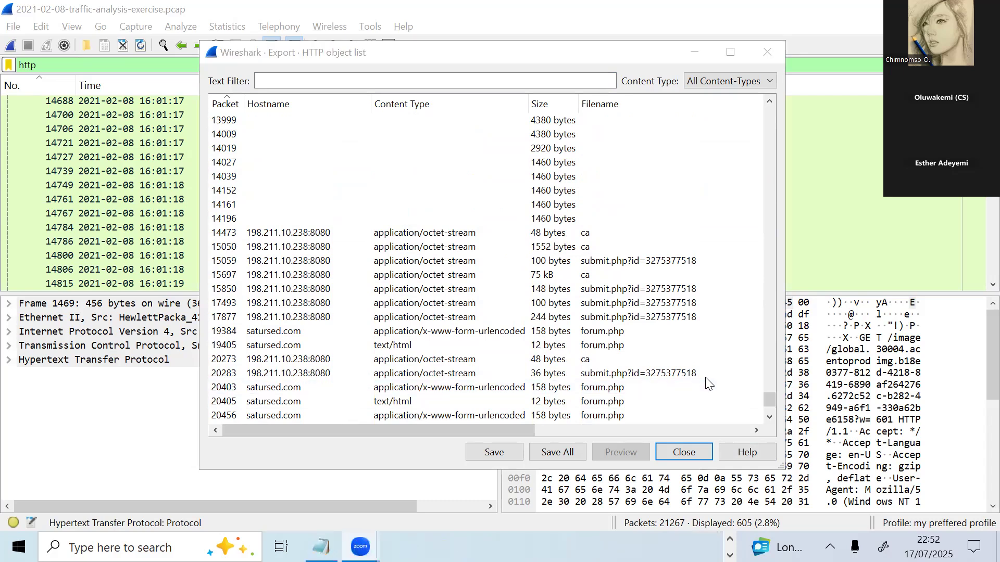
left_click_drag(771, 400, 507, 124)
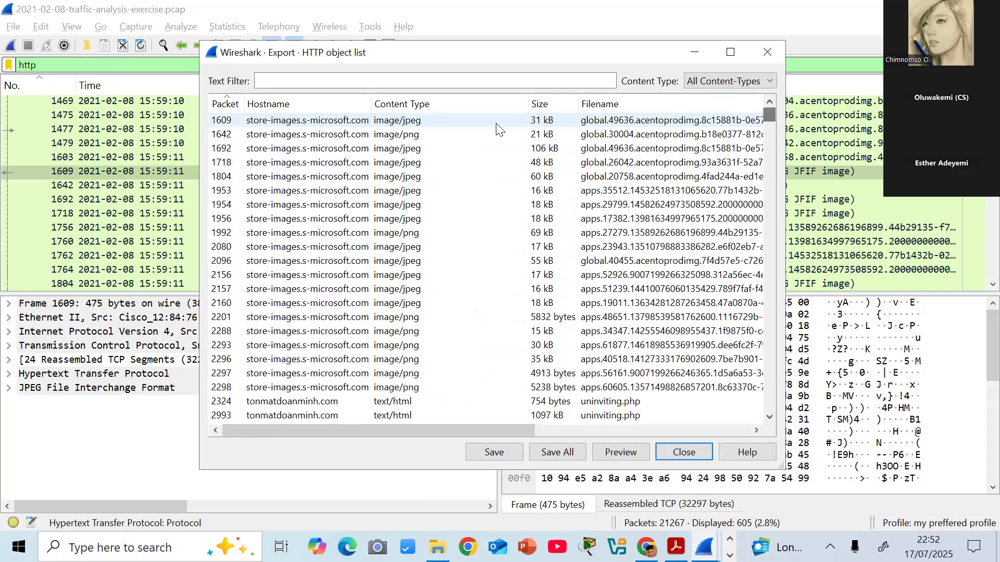
- Sort the HTTP objects by content type and examine the octet-stream, form-urlencoded, image, HTML and plain-text entries with their filenames
left_click(454, 105)
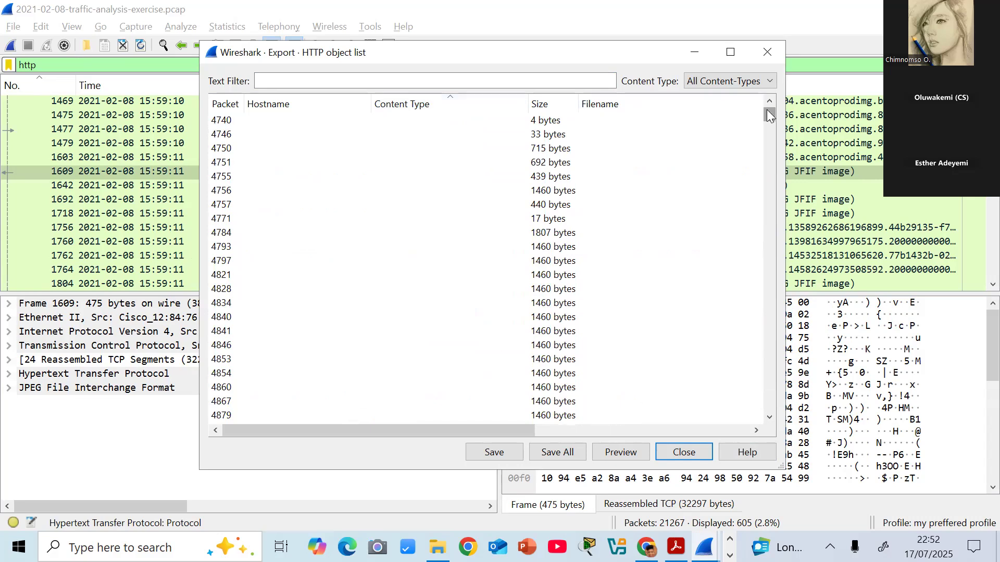
left_click_drag(769, 115, 775, 422)
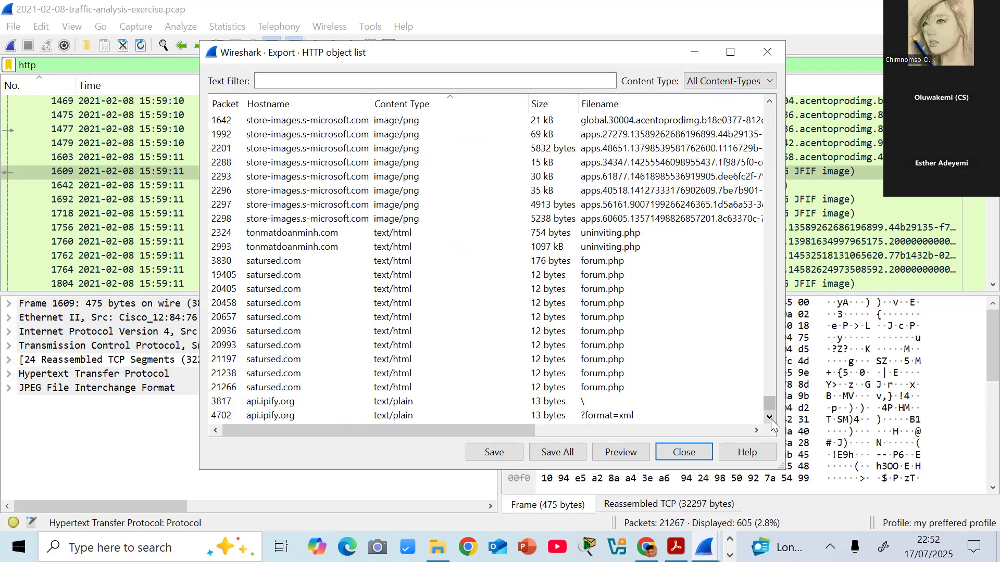
left_click_drag(771, 407, 770, 401)
left_click_drag(530, 433, 606, 444)
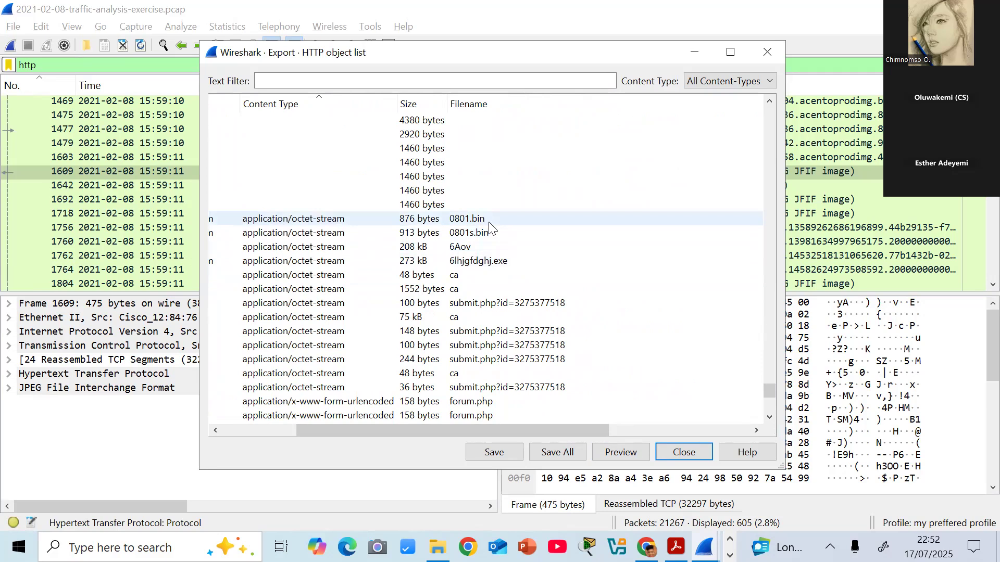
left_click(771, 419)
left_click(771, 420)
left_click(769, 417)
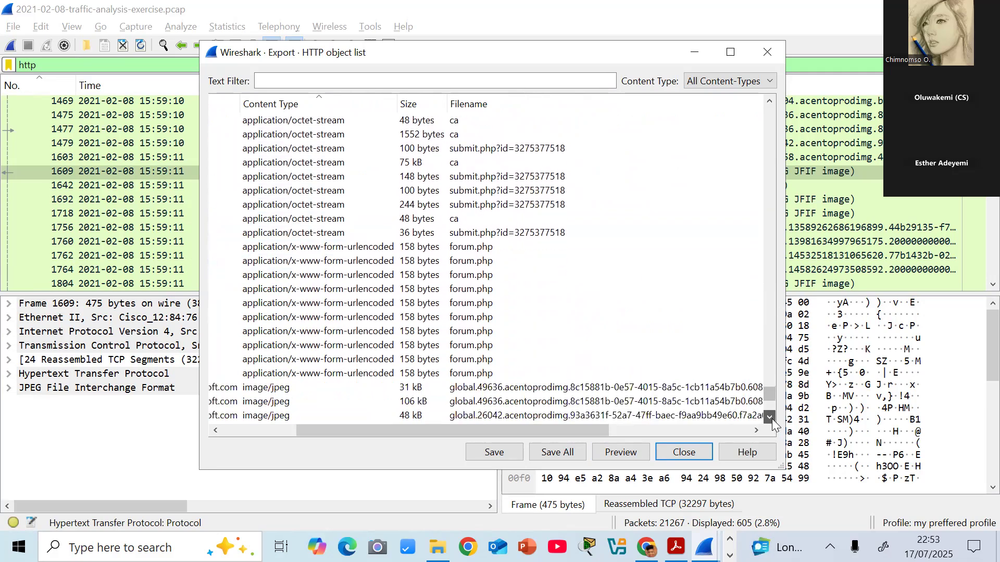
left_click(770, 418)
left_click(771, 417)
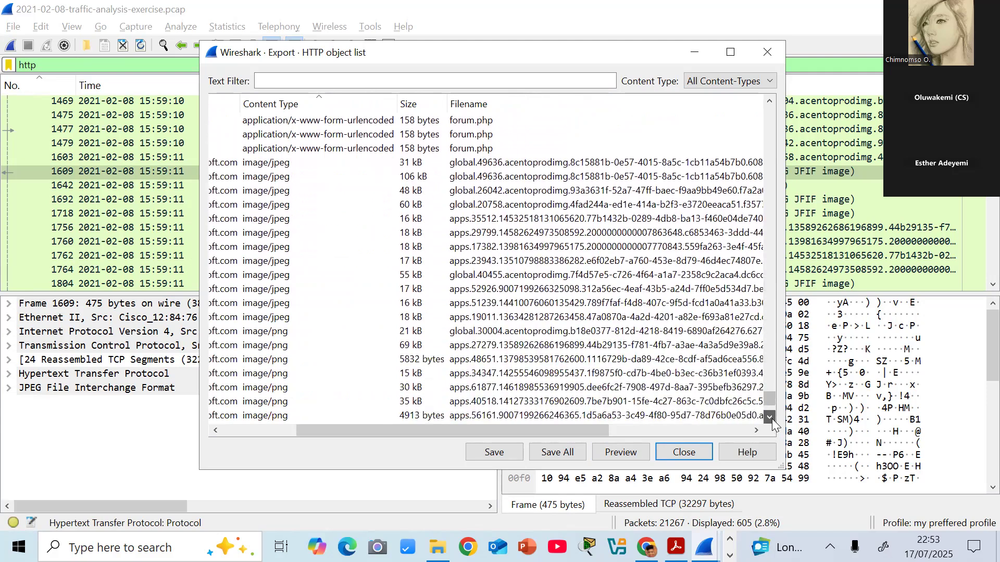
left_click(770, 417)
left_click(770, 418)
left_click(771, 418)
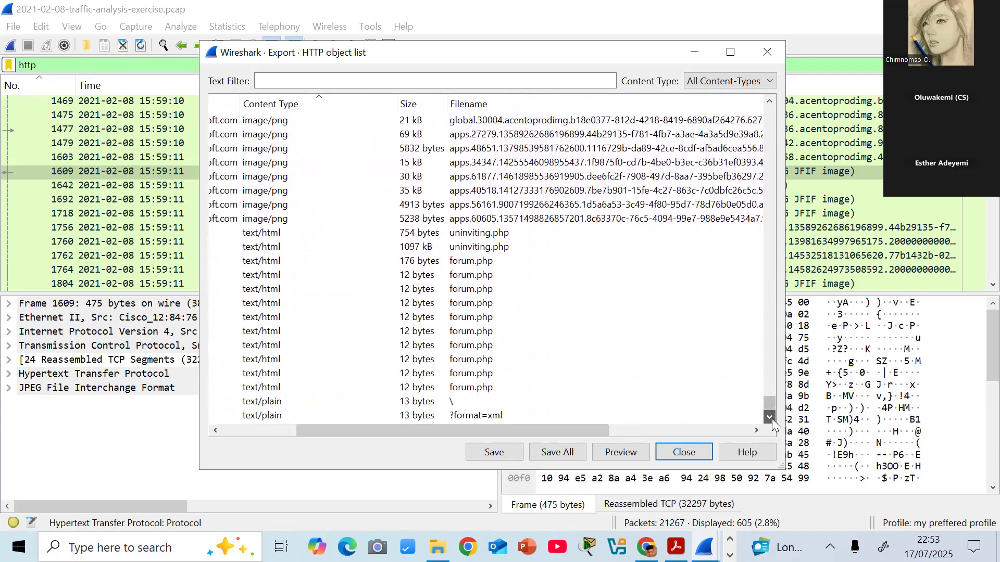
- Examine the full filenames and the hostnames of the octet-stream objects, and close the export list without saving anything
left_click_drag(577, 429, 748, 451)
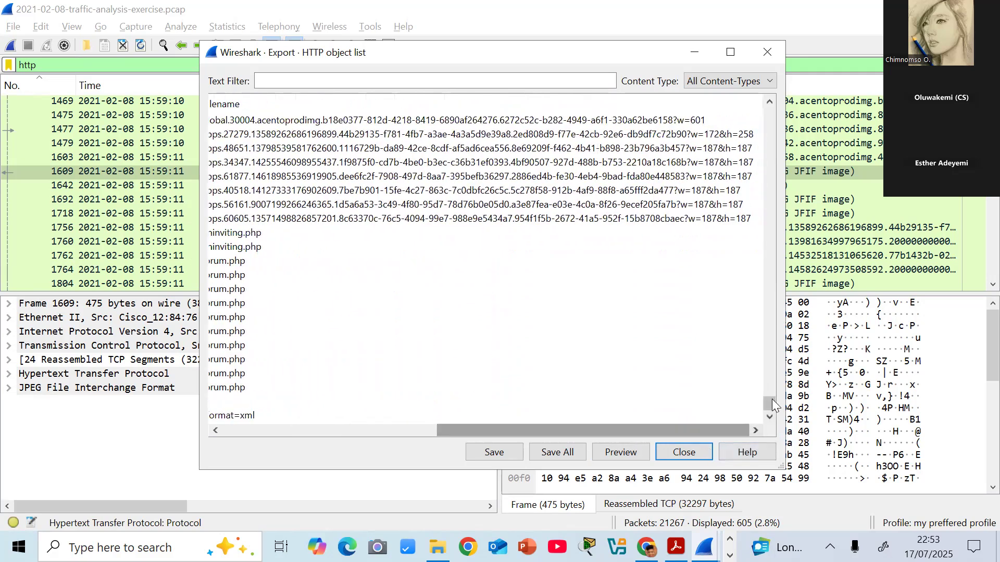
left_click_drag(770, 403, 770, 390)
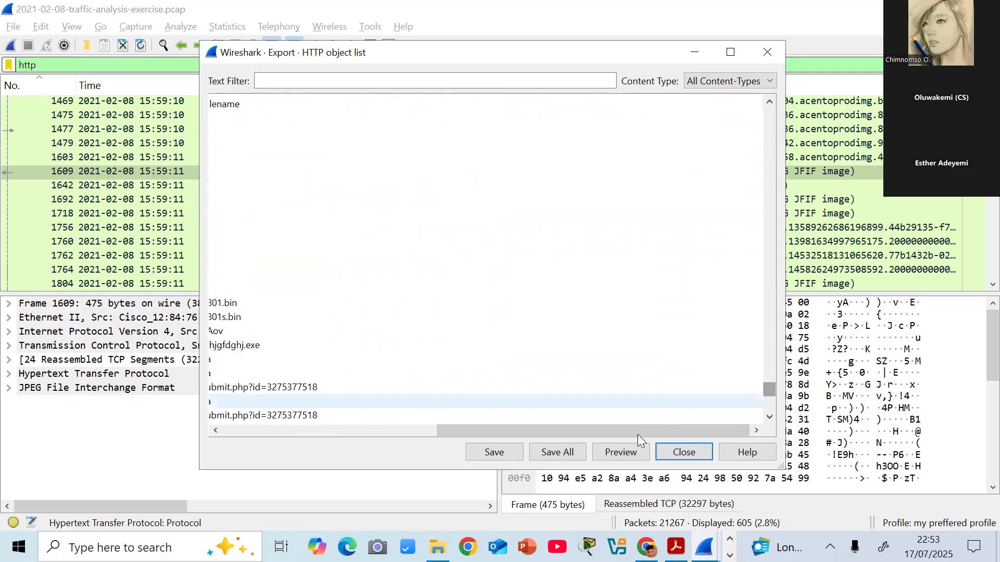
left_click_drag(633, 433, 449, 438)
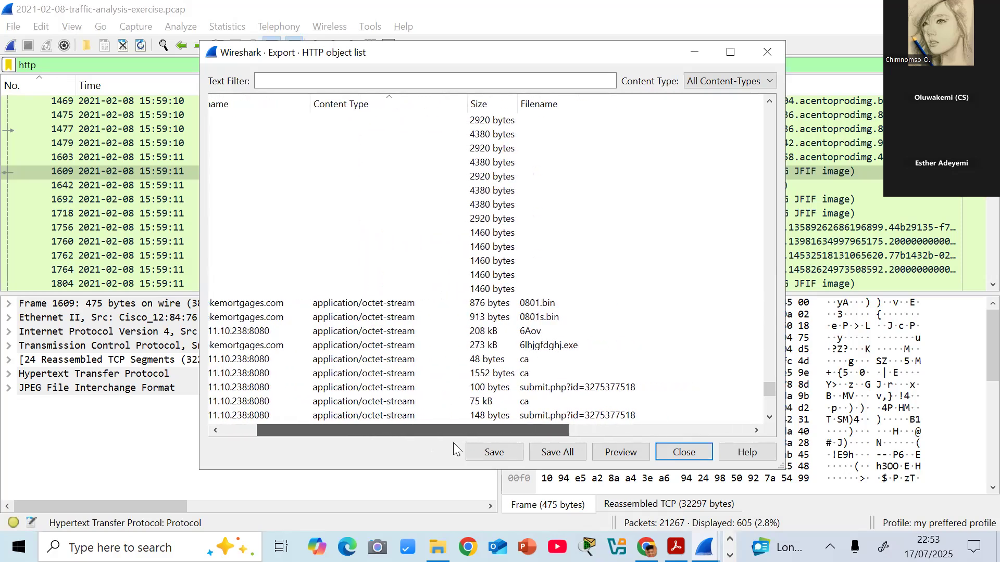
left_click(684, 452)
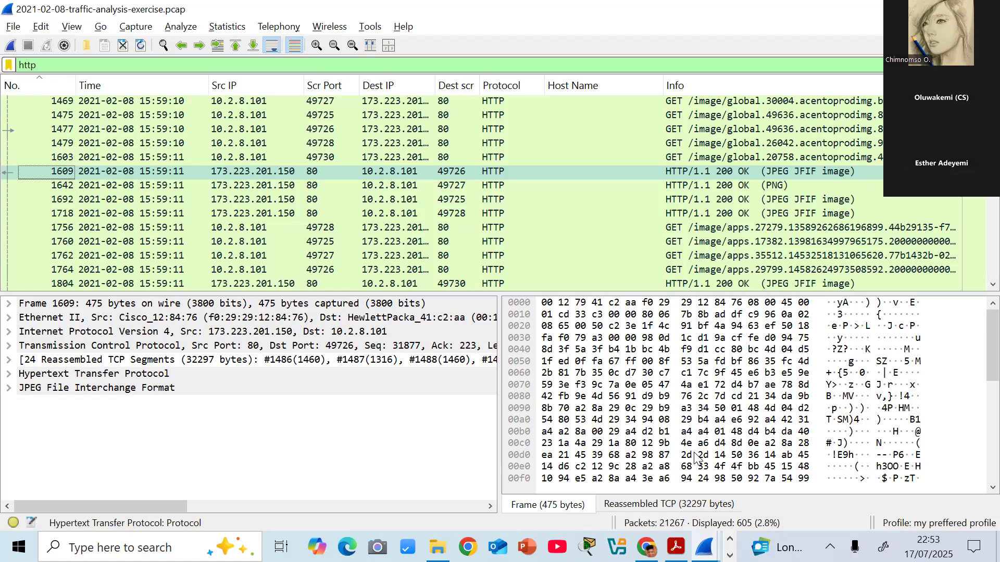
left_click(696, 458)
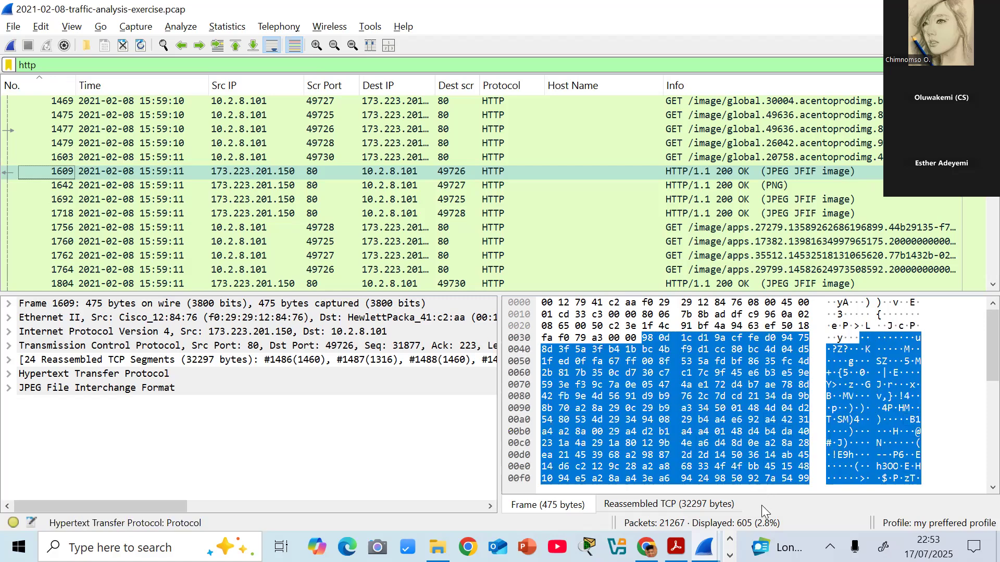